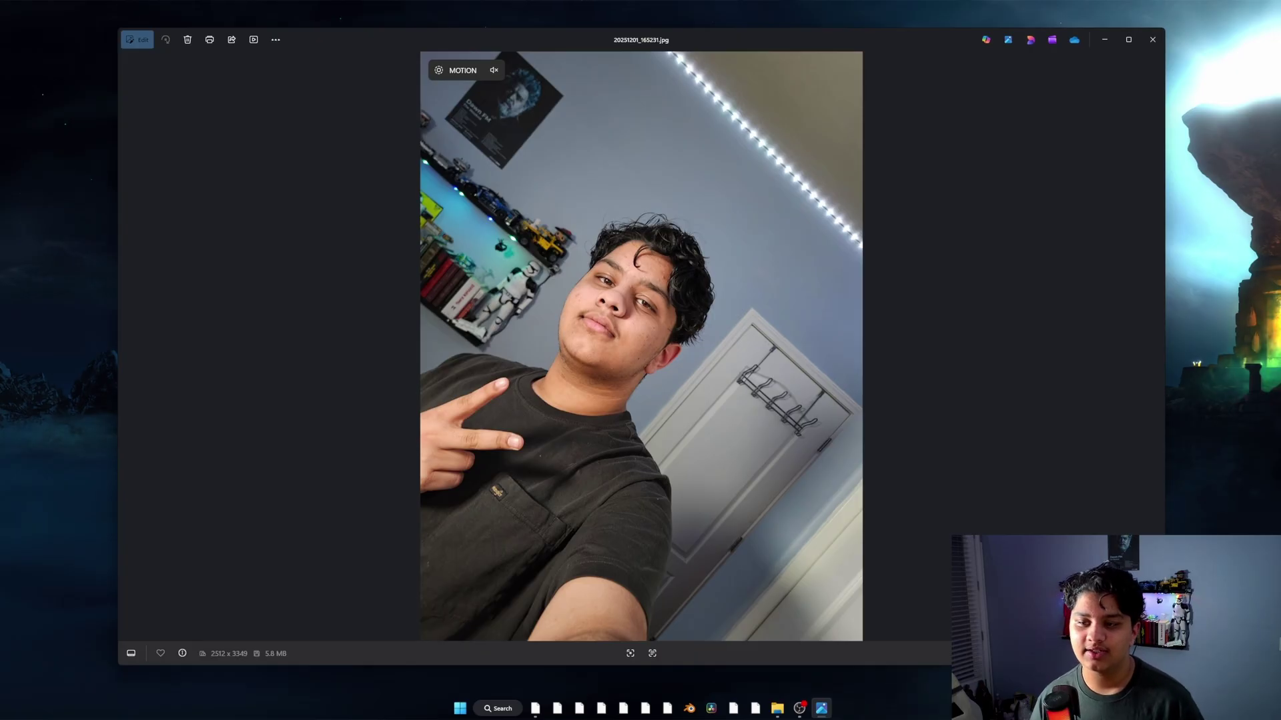
# Inspect the loose hair strands around the top of the subject's head in the selfie photo
pyautogui.scroll(7, 659, 279)
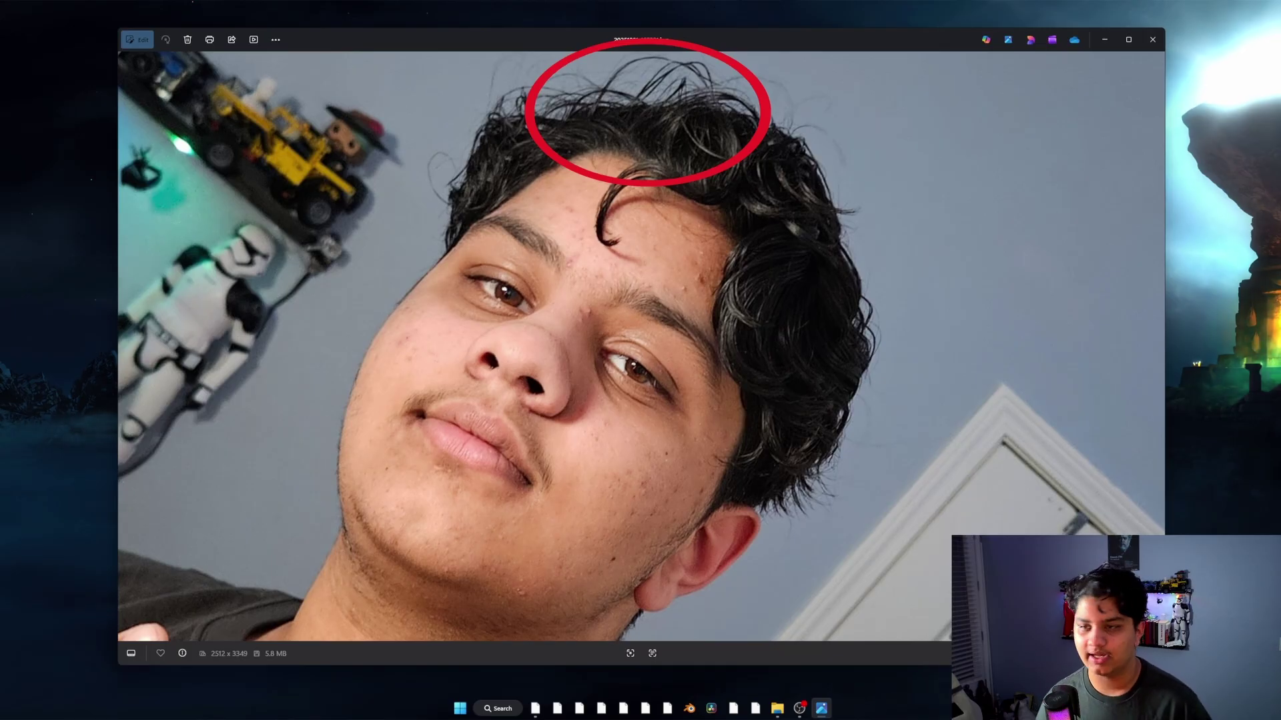
pyautogui.moveTo(640, 306); pyautogui.dragTo(653, 376)
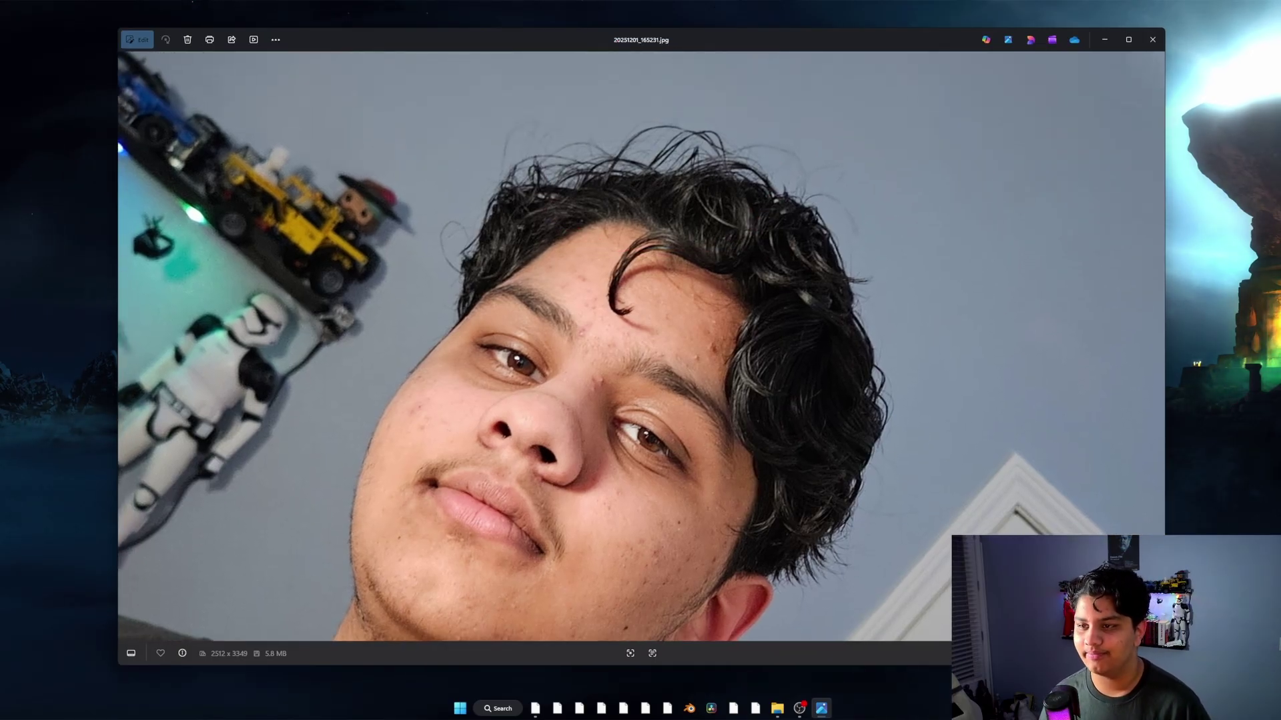
pyautogui.scroll(-5, 641, 347)
pyautogui.scroll(-2, 640, 347)
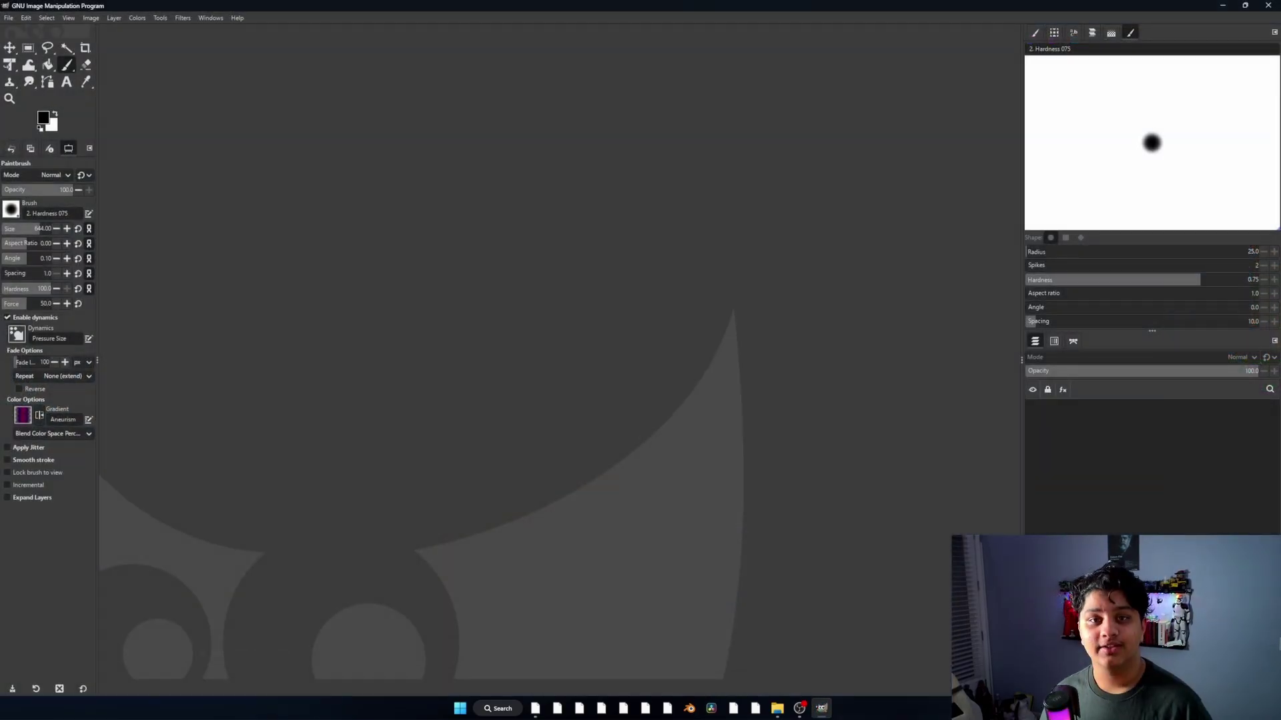
# Open the photo 20251201_165231.jpg from the Requiem folder as a new image in GIMP
pyautogui.click(777, 708)
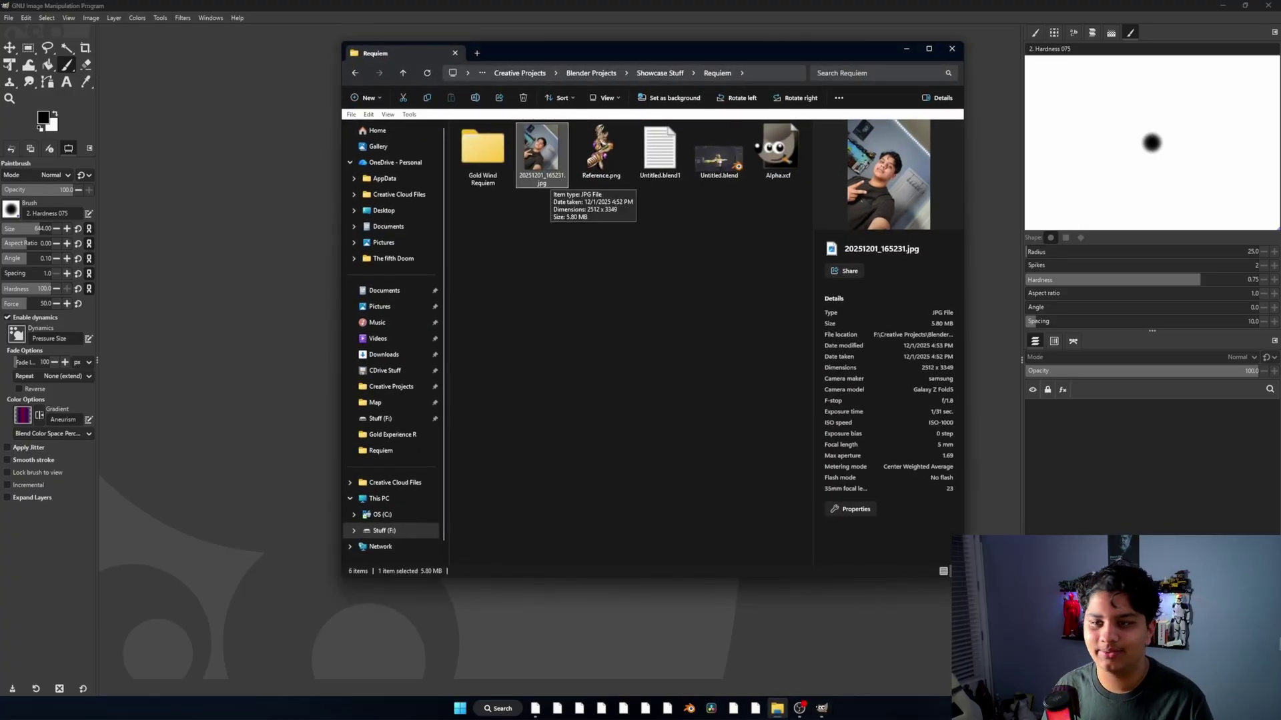
pyautogui.moveTo(541, 154); pyautogui.dragTo(280, 467)
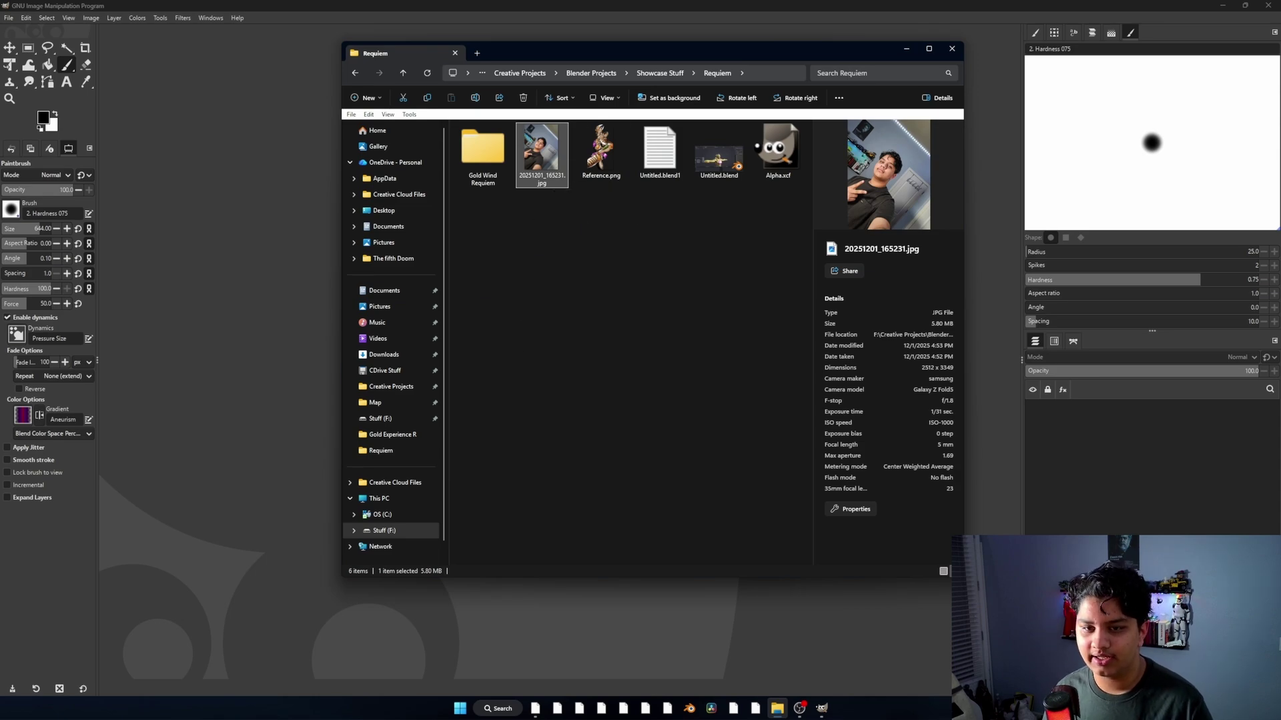
pyautogui.click(337, 328)
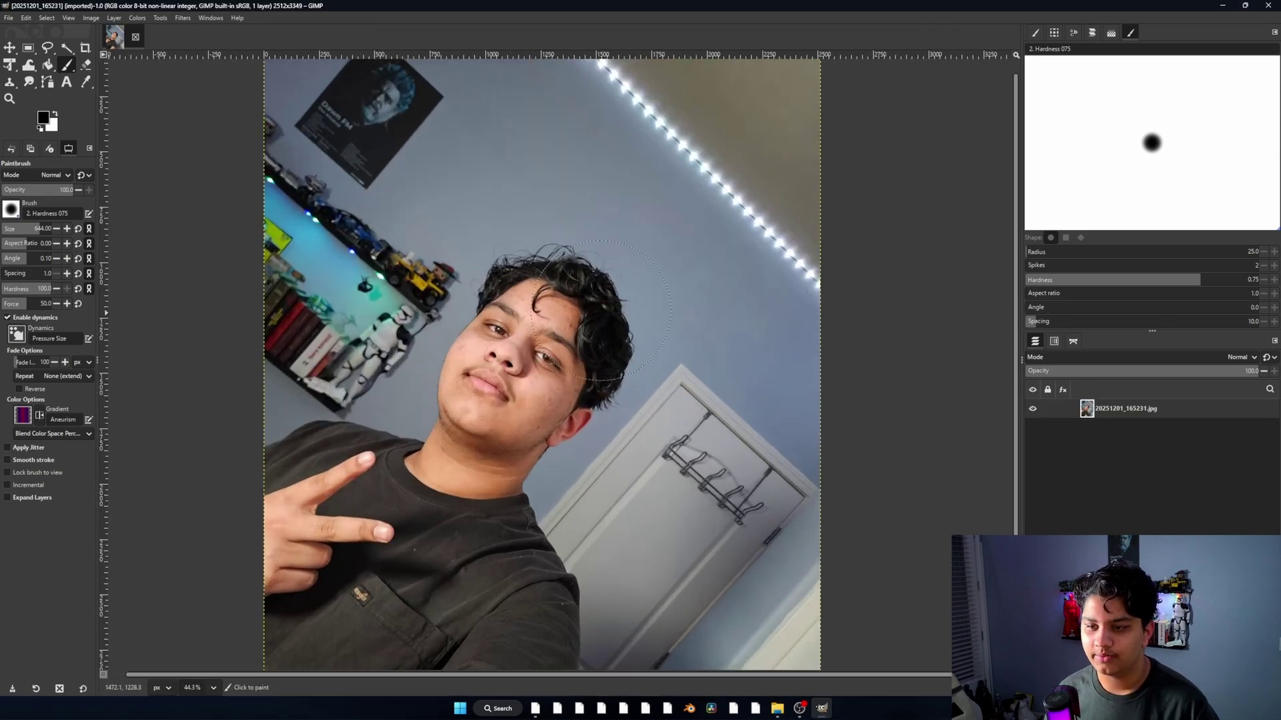
# Examine the fine hair strands and the edge between the subject and the wall in the opened photo
pyautogui.keyDown('ctrl'); pyautogui.scroll(2, 525, 433); pyautogui.keyUp('ctrl')
pyautogui.keyDown('ctrl'); pyautogui.scroll(-4, 580, 414); pyautogui.keyUp('ctrl')
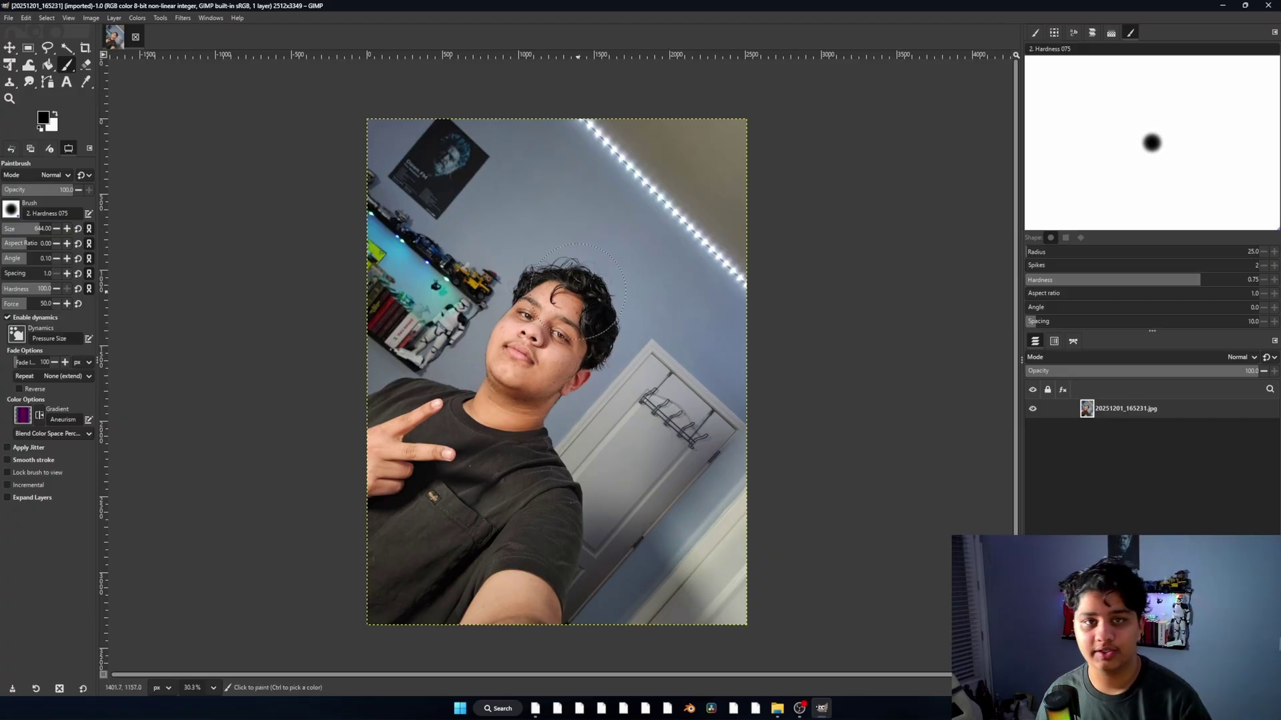
pyautogui.keyDown('ctrl'); pyautogui.scroll(3, 544, 273); pyautogui.keyUp('ctrl')
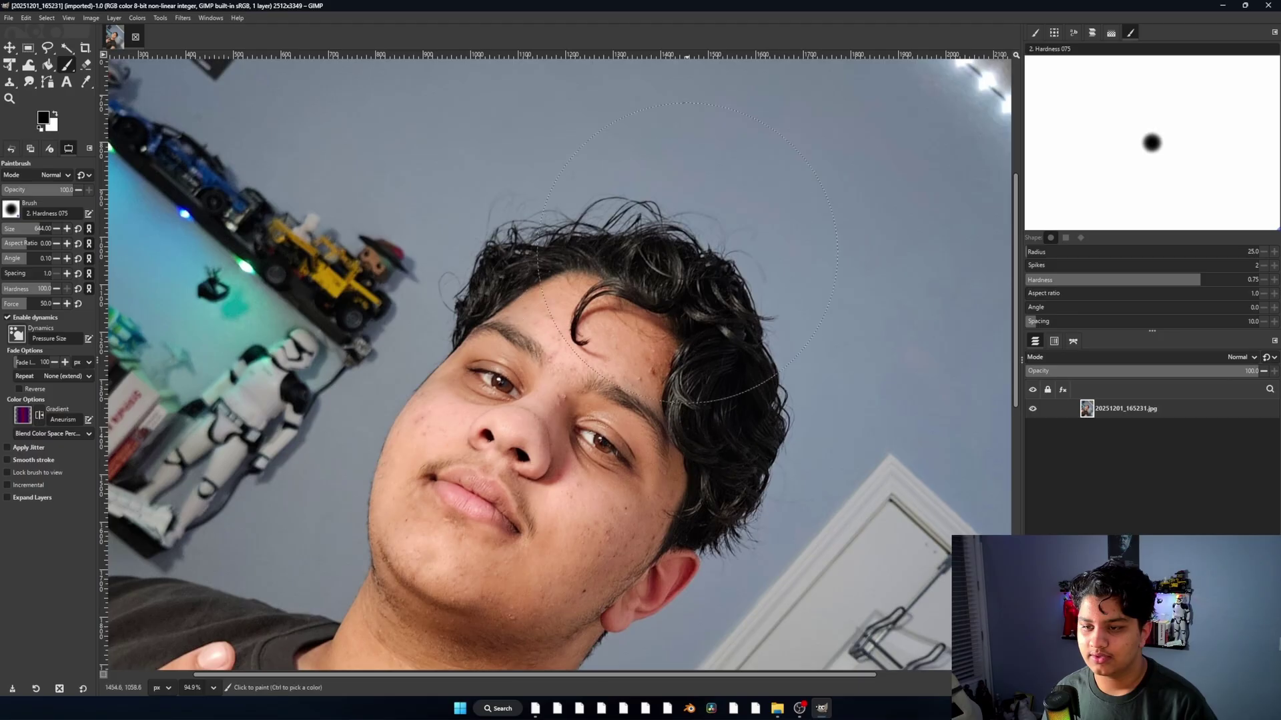
pyautogui.keyDown('ctrl'); pyautogui.scroll(1, 477, 240); pyautogui.keyUp('ctrl')
pyautogui.click(523, 222)
pyautogui.hotkey('ctrl', 'z')
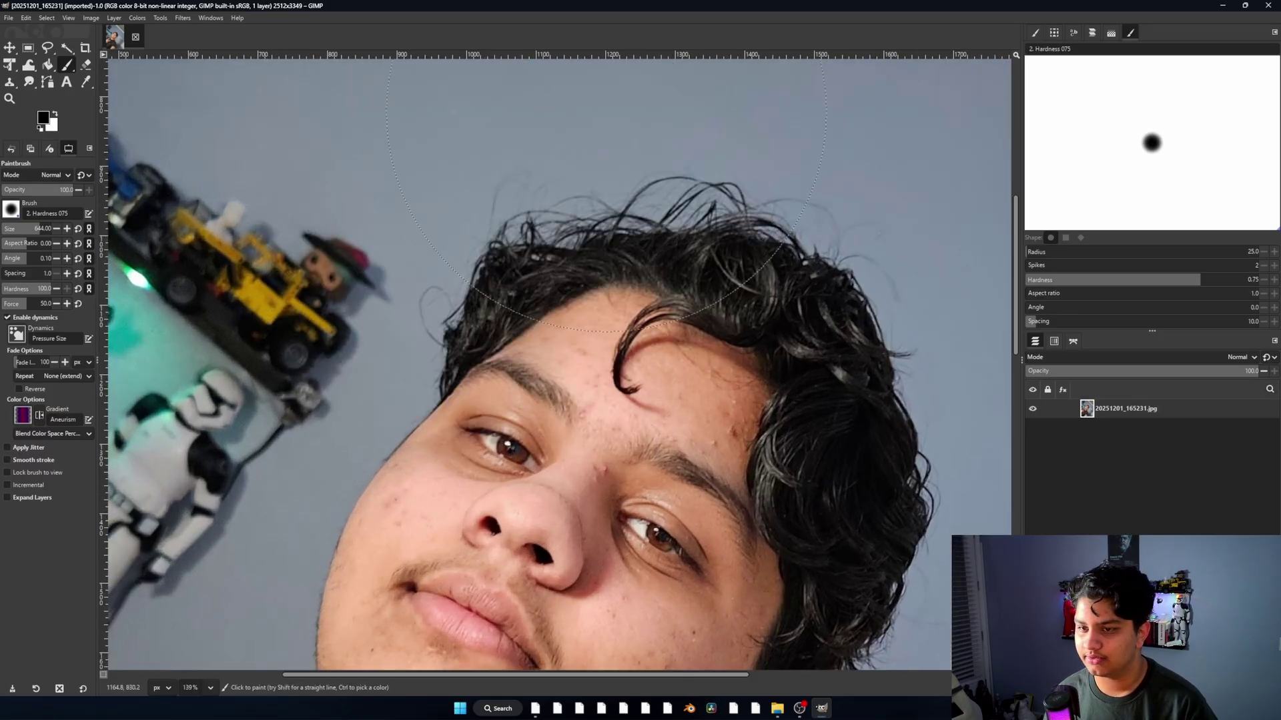
pyautogui.keyDown('ctrl'); pyautogui.scroll(-4, 629, 235); pyautogui.keyUp('ctrl')
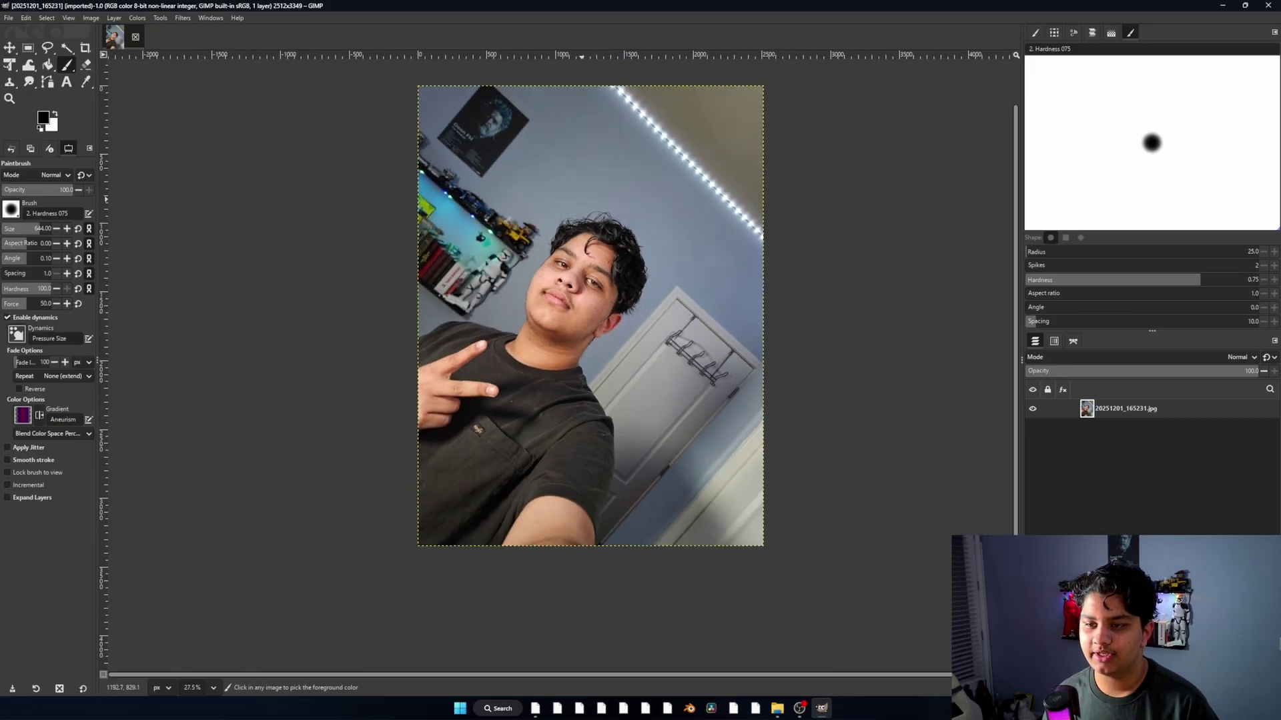
pyautogui.keyDown('ctrl'); pyautogui.scroll(5, 582, 200); pyautogui.keyUp('ctrl')
pyautogui.keyDown('ctrl'); pyautogui.scroll(-2, 583, 208); pyautogui.keyUp('ctrl')
pyautogui.moveTo(653, 301); pyautogui.dragTo(649, 266, button='middle')
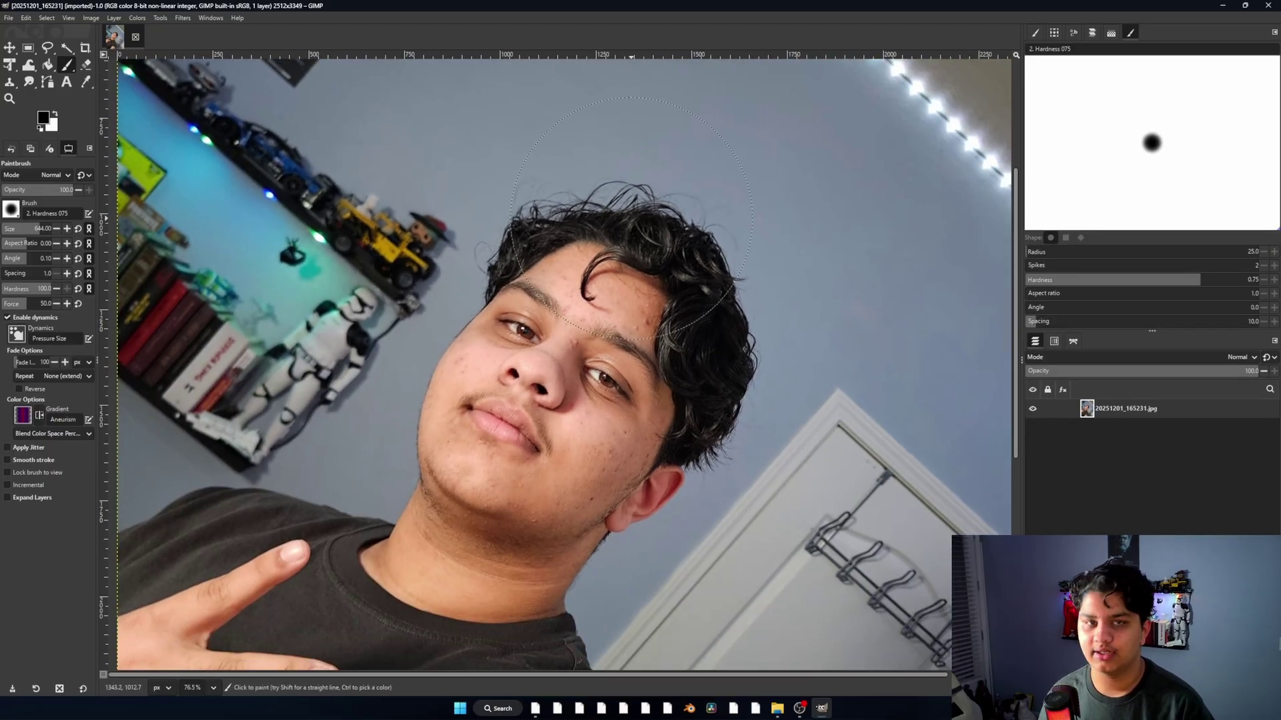
pyautogui.keyDown('ctrl'); pyautogui.scroll(2, 661, 232); pyautogui.keyUp('ctrl')
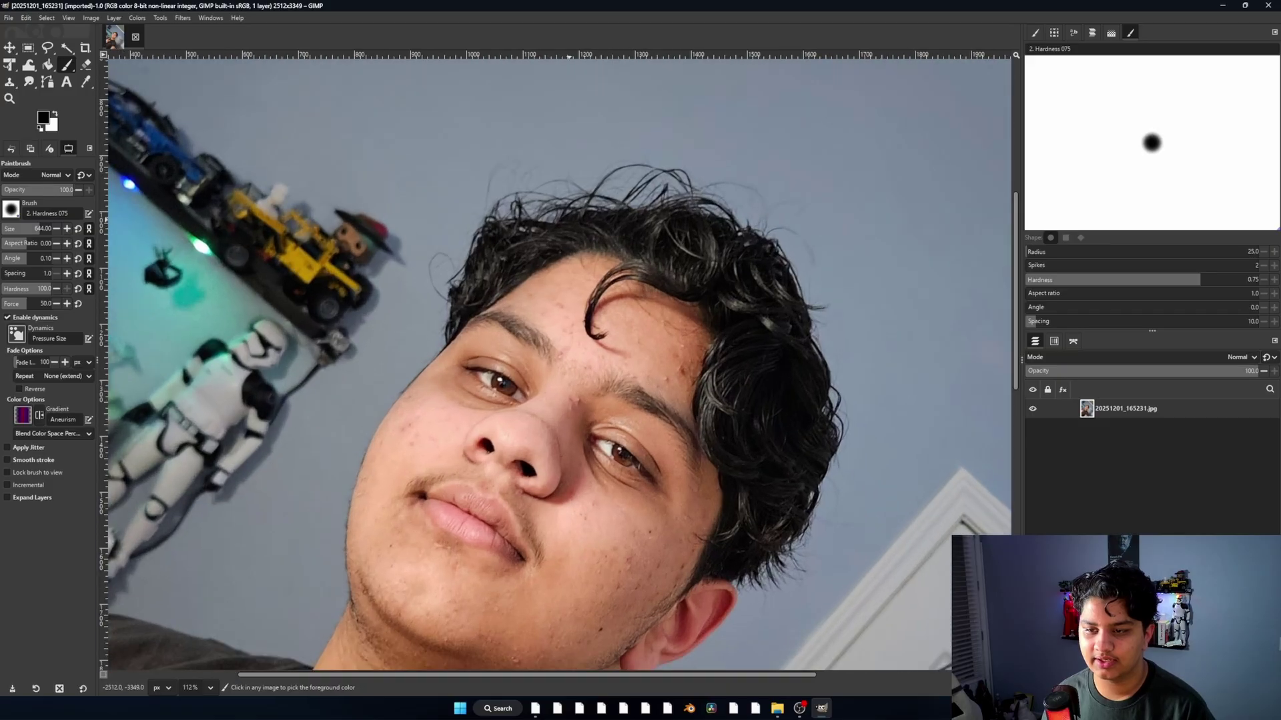
pyautogui.keyDown('ctrl'); pyautogui.scroll(-1, 700, 235); pyautogui.keyUp('ctrl')
pyautogui.moveTo(745, 261); pyautogui.dragTo(738, 239, button='middle')
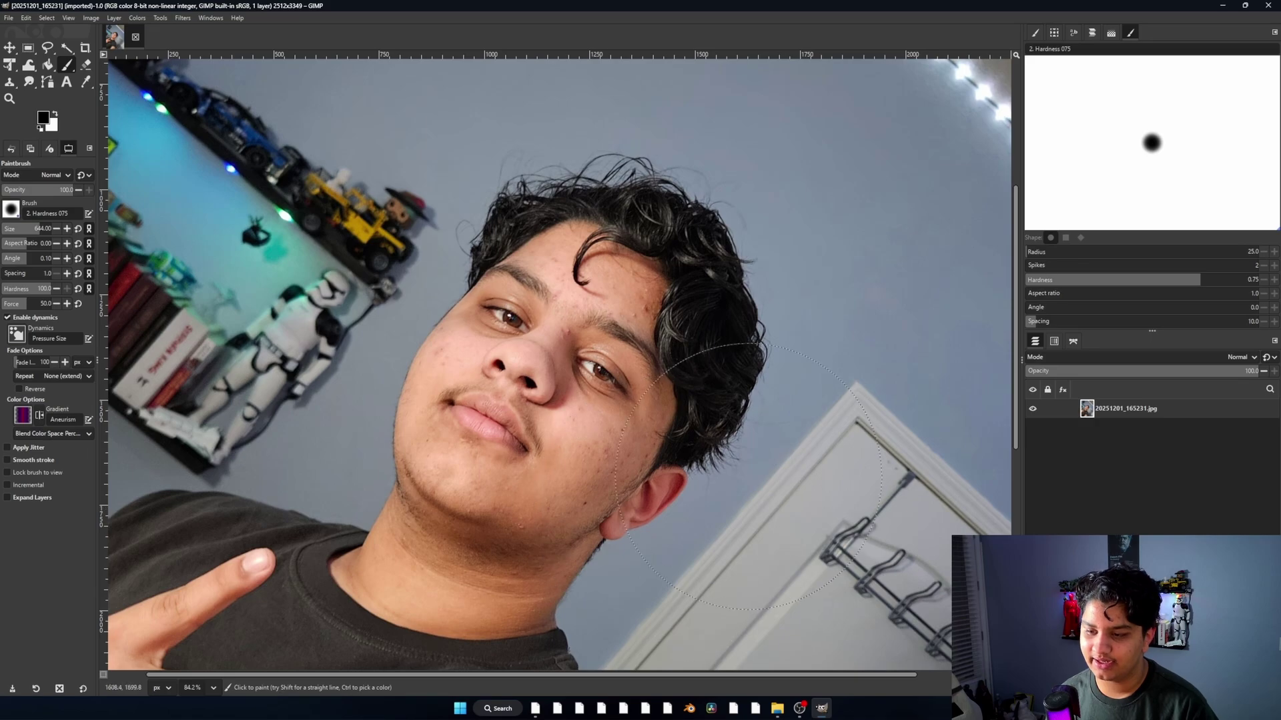
pyautogui.keyDown('ctrl'); pyautogui.scroll(2, 686, 213); pyautogui.keyUp('ctrl')
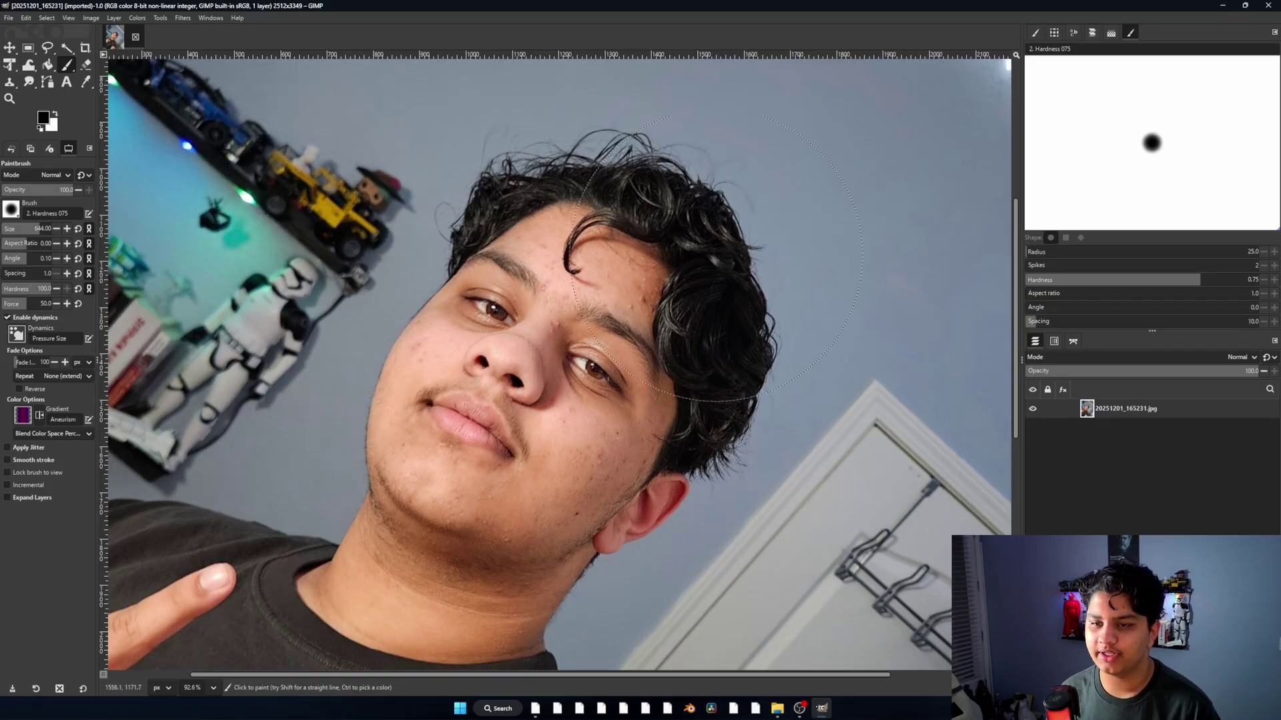
pyautogui.keyDown('ctrl'); pyautogui.scroll(-3, 701, 197); pyautogui.keyUp('ctrl')
pyautogui.keyDown('ctrl'); pyautogui.scroll(2, 701, 197); pyautogui.keyUp('ctrl')
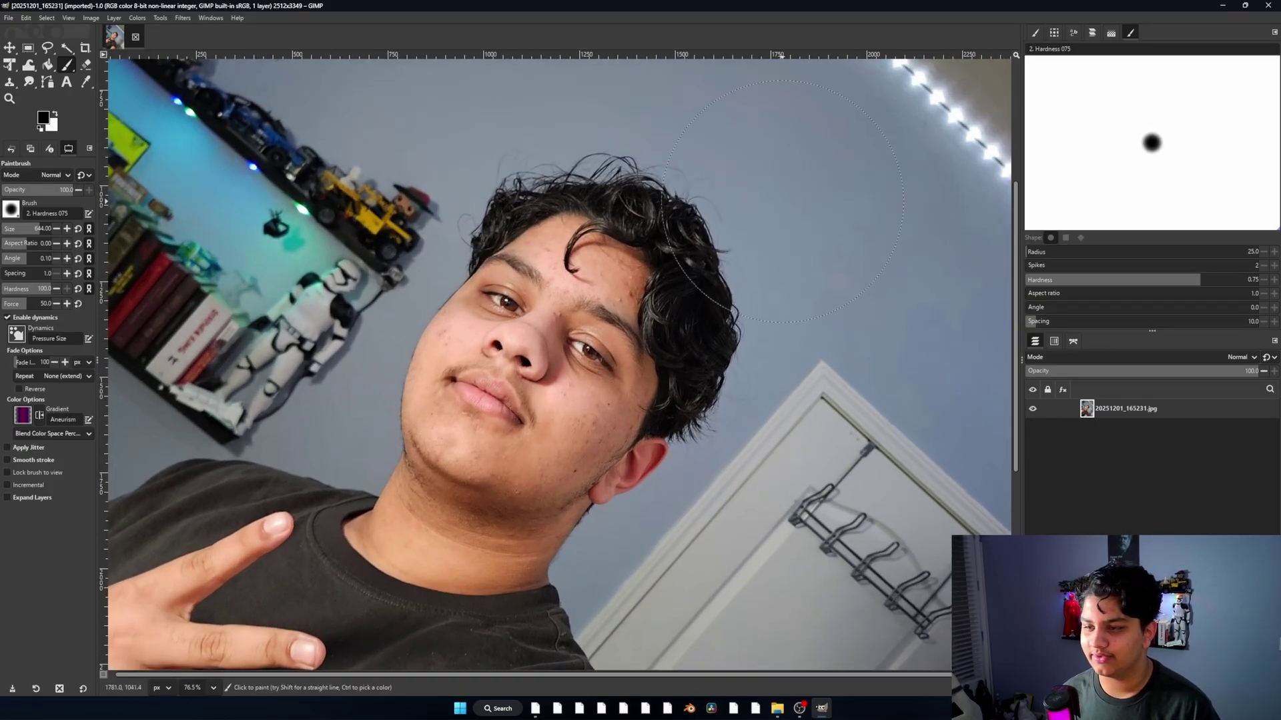
# Duplicate the photo layer, naming the copy Mask and the original Color
pyautogui.keyDown('ctrl'); pyautogui.scroll(-2, 1011, 414); pyautogui.keyUp('ctrl')
pyautogui.click(1117, 526)
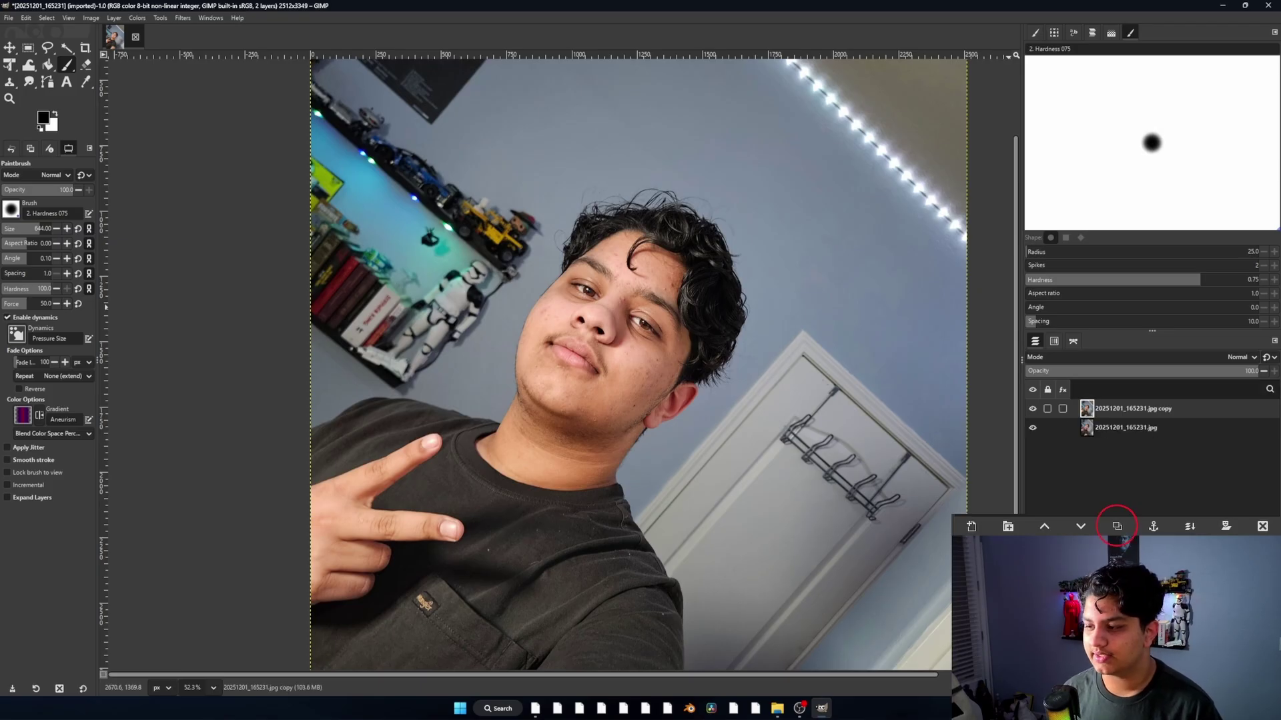
pyautogui.doubleClick(1133, 408)
pyautogui.write('Mask')
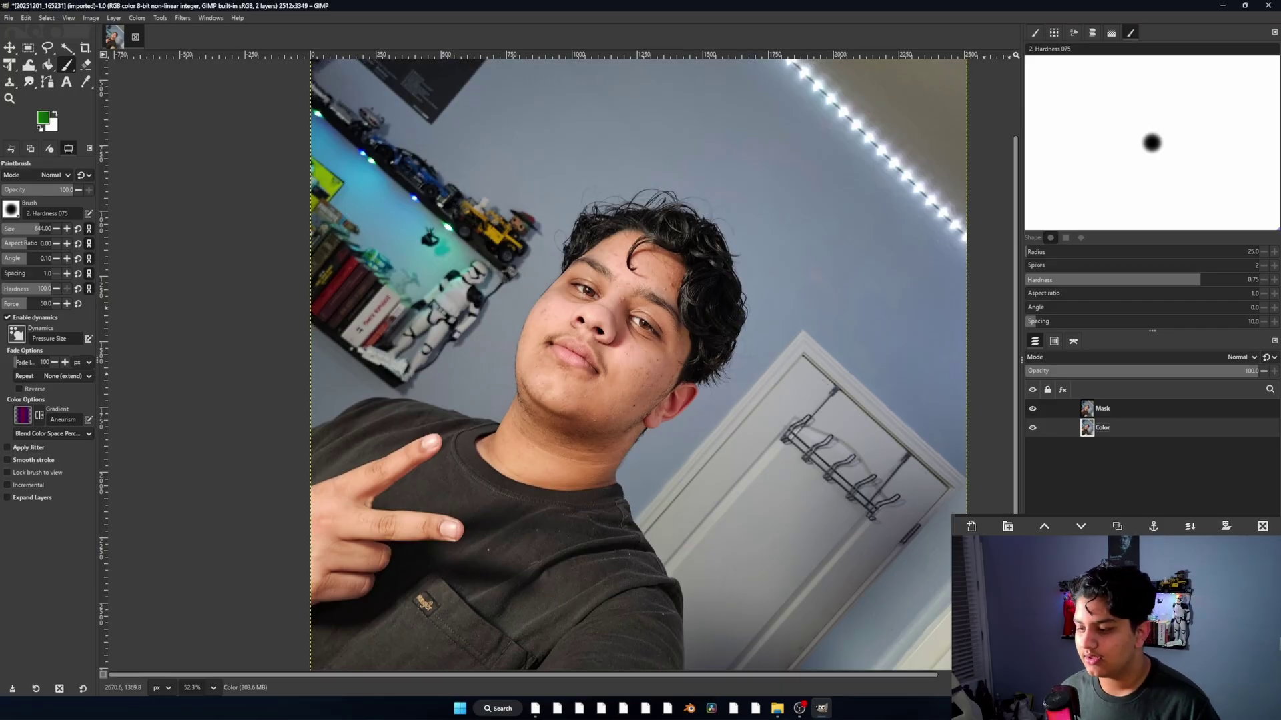
# Create a layer named Test filled with the bright green foreground colour 1bff00 and place it below the Color layer
pyautogui.click(971, 526)
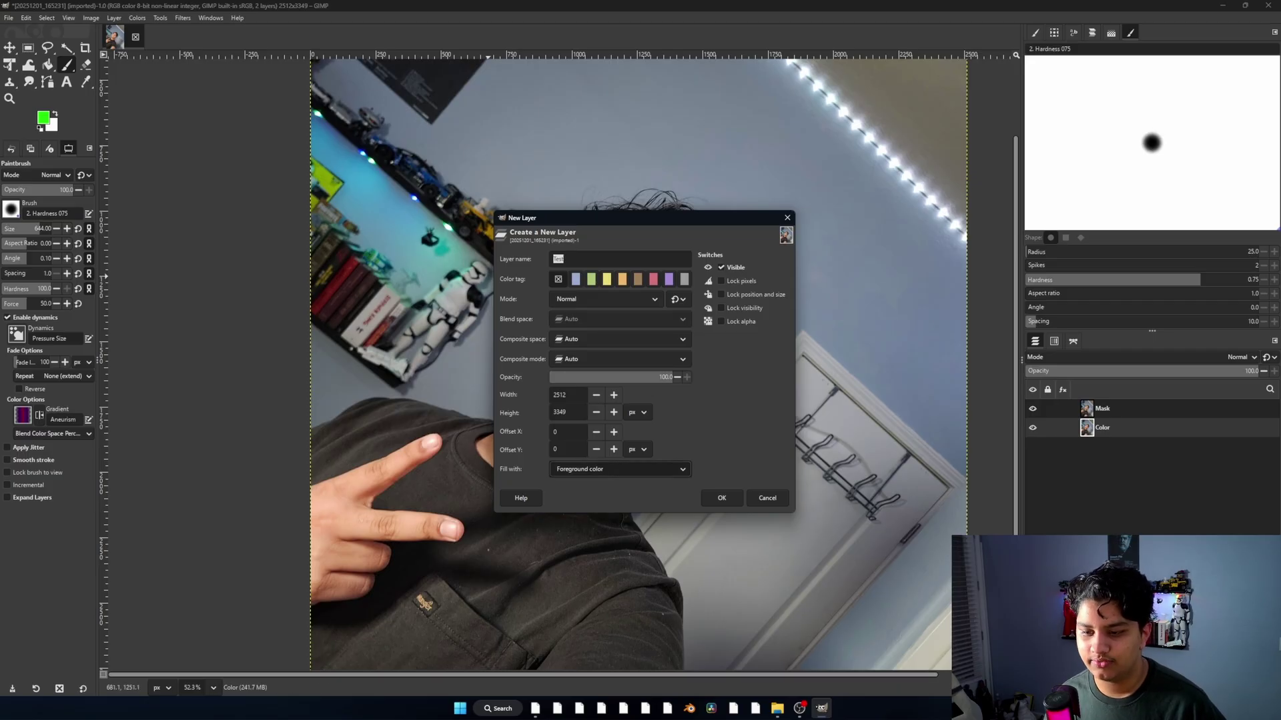
pyautogui.click(43, 118)
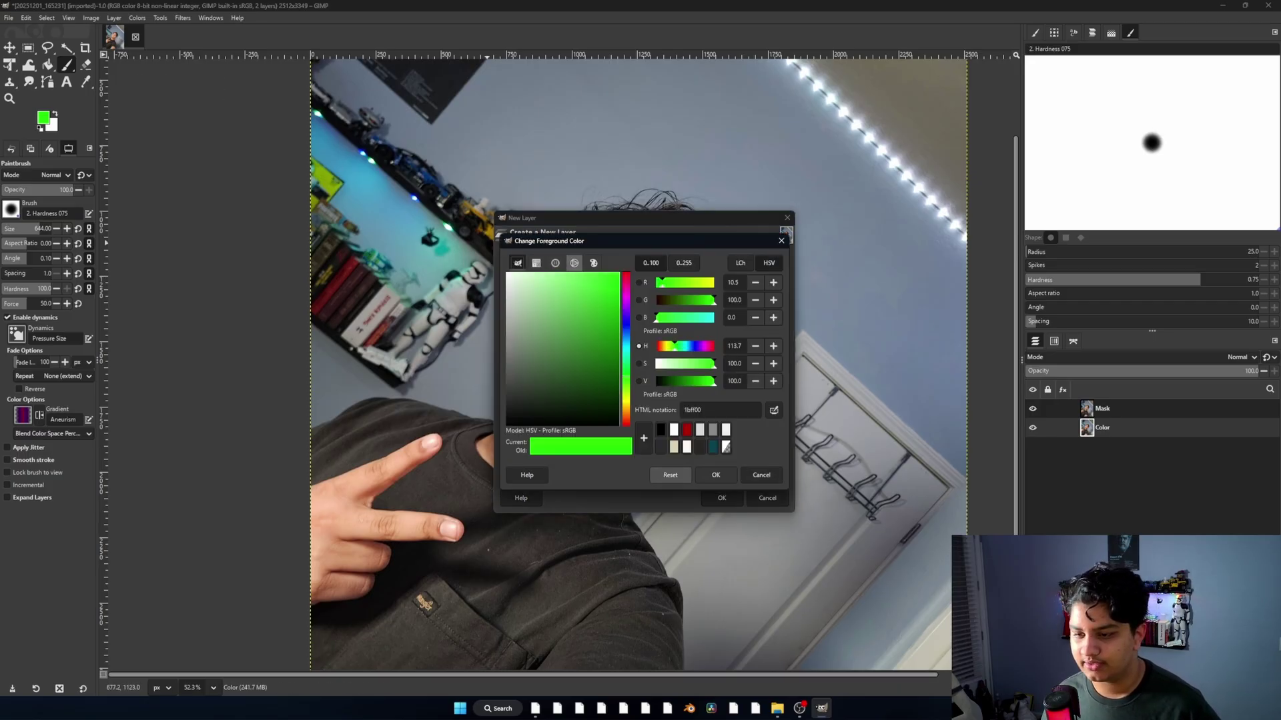
pyautogui.click(716, 475)
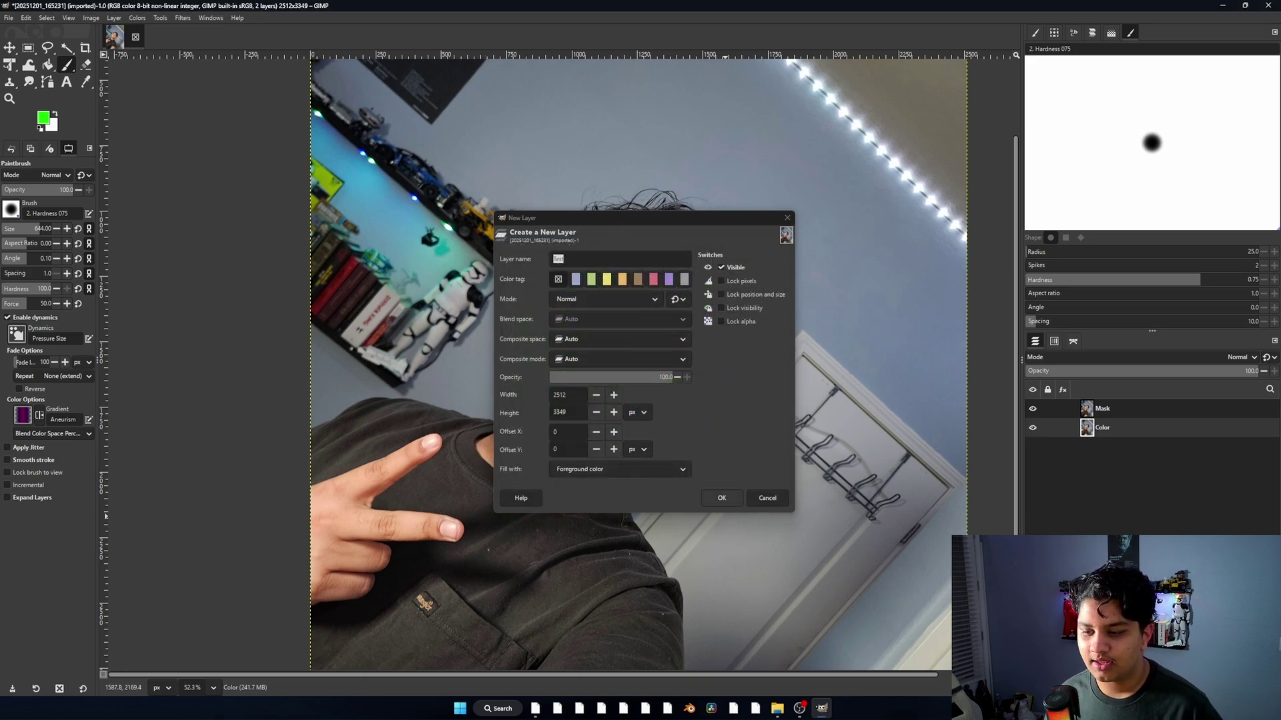
pyautogui.click(722, 498)
pyautogui.moveTo(1100, 428); pyautogui.dragTo(1111, 467)
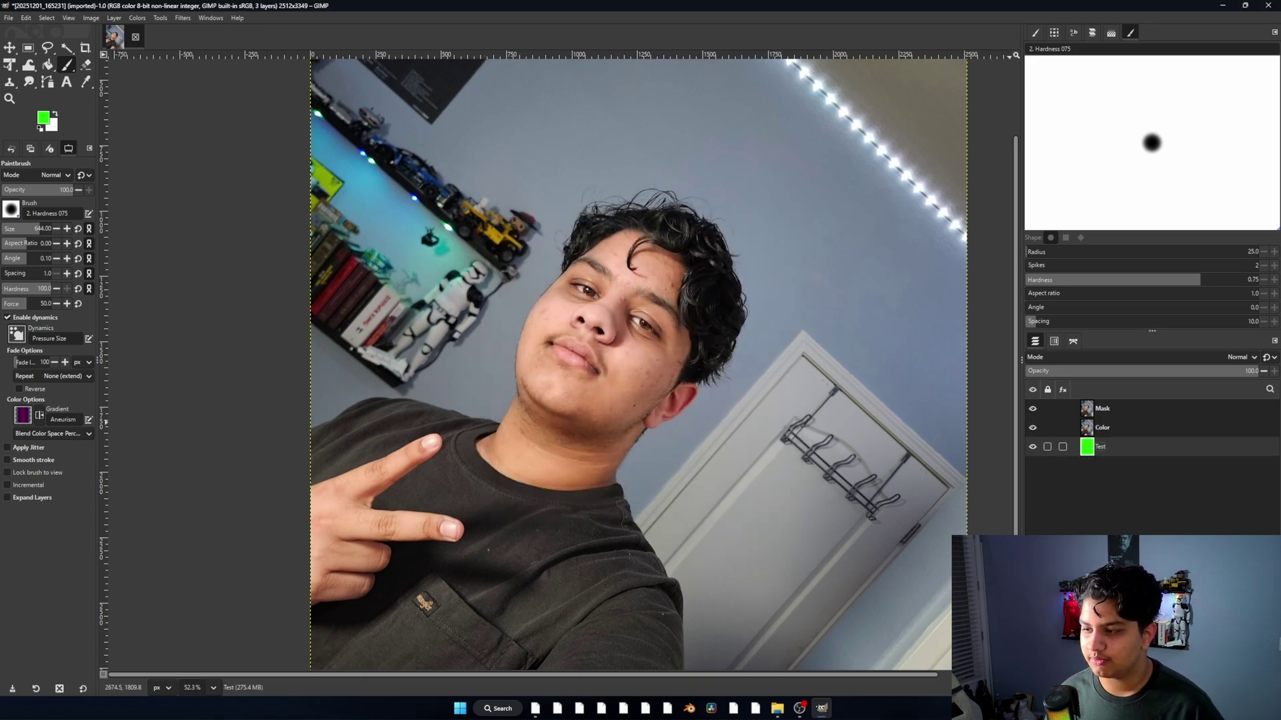
# Hide the Mask and Color layers to view the green Test layer alone, and show both again
pyautogui.click(1033, 408)
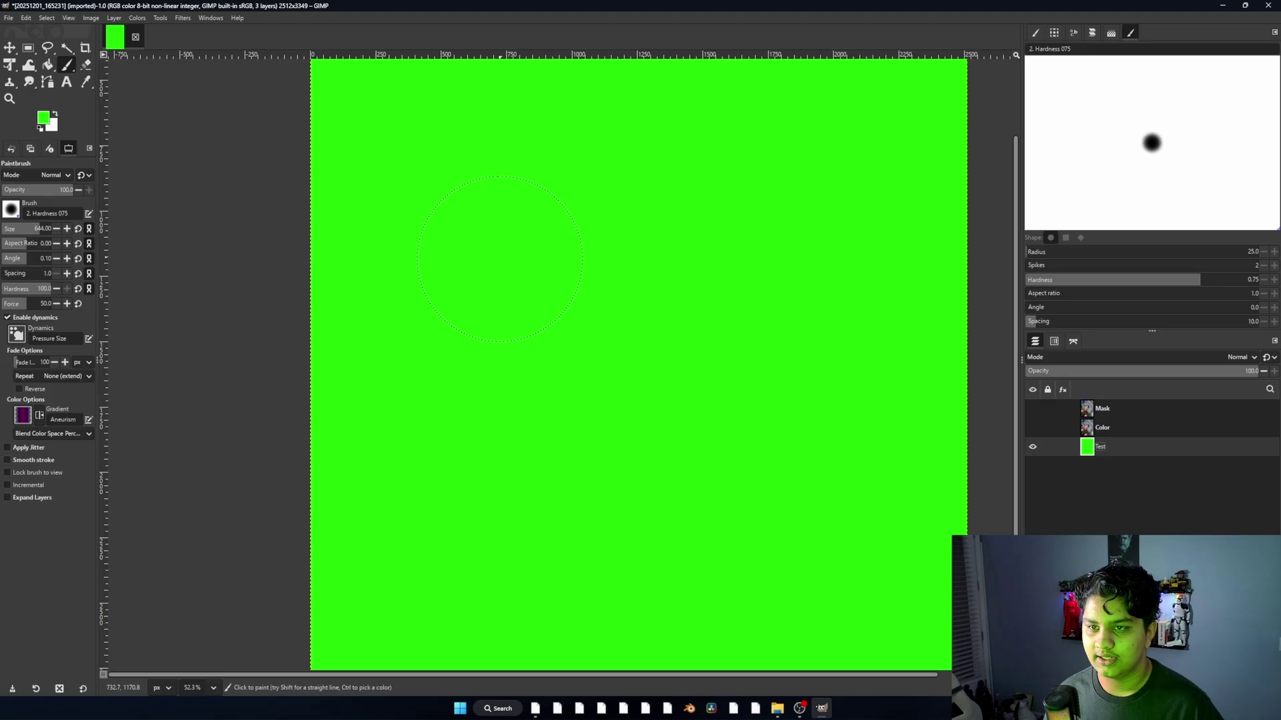
pyautogui.keyDown('ctrl'); pyautogui.scroll(-5, 454, 271); pyautogui.keyUp('ctrl')
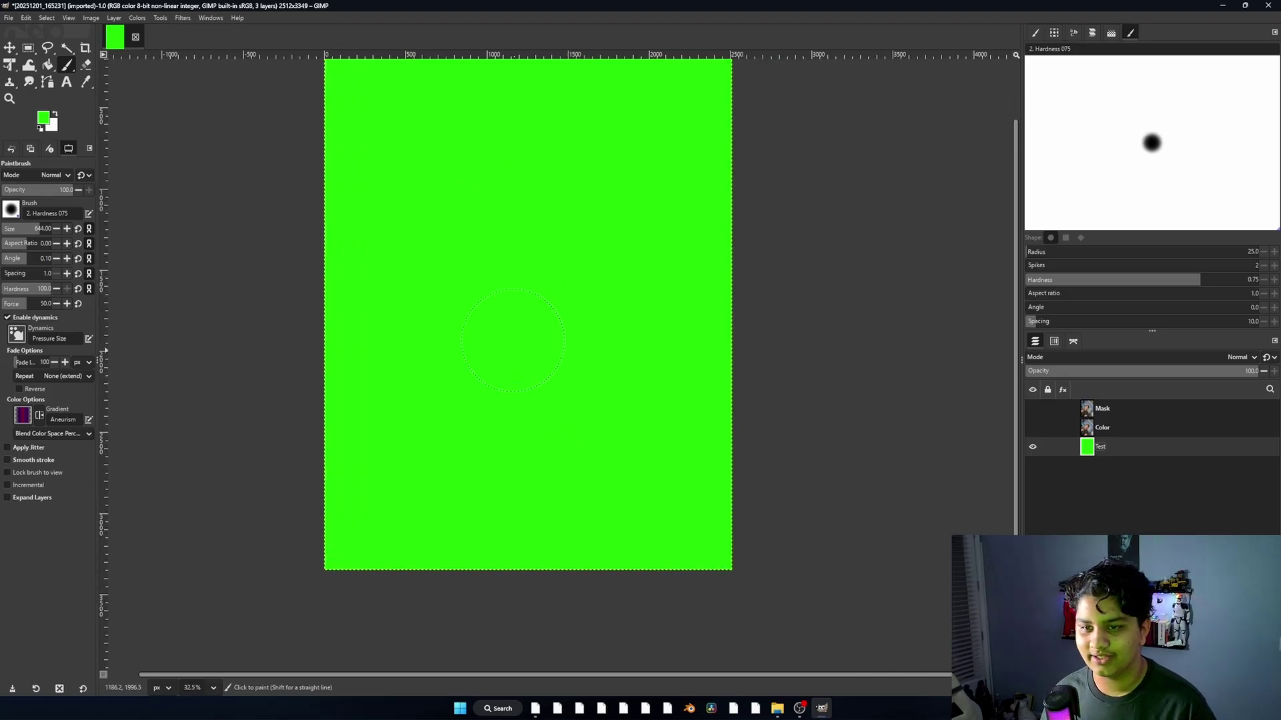
pyautogui.keyDown('ctrl'); pyautogui.scroll(2, 590, 395); pyautogui.keyUp('ctrl')
pyautogui.click(1033, 428)
pyautogui.click(1032, 408)
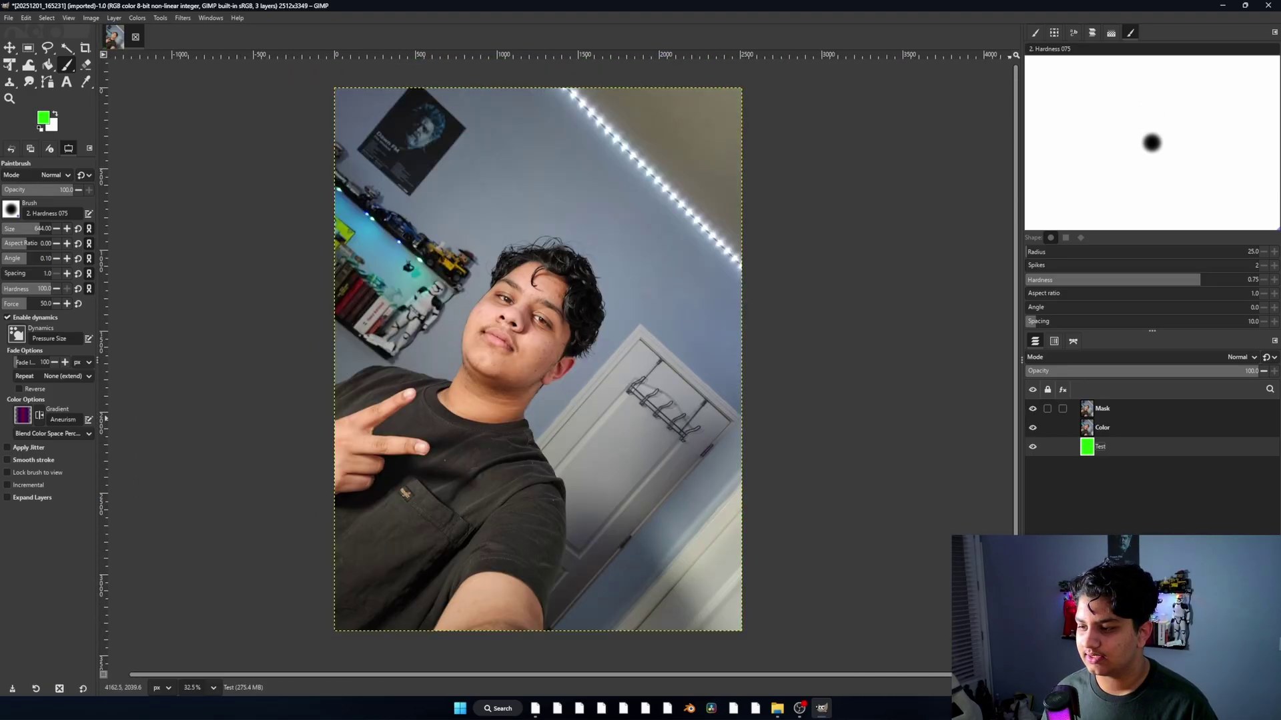
# Desaturate the Mask layer using the Luminance mode
pyautogui.click(1102, 409)
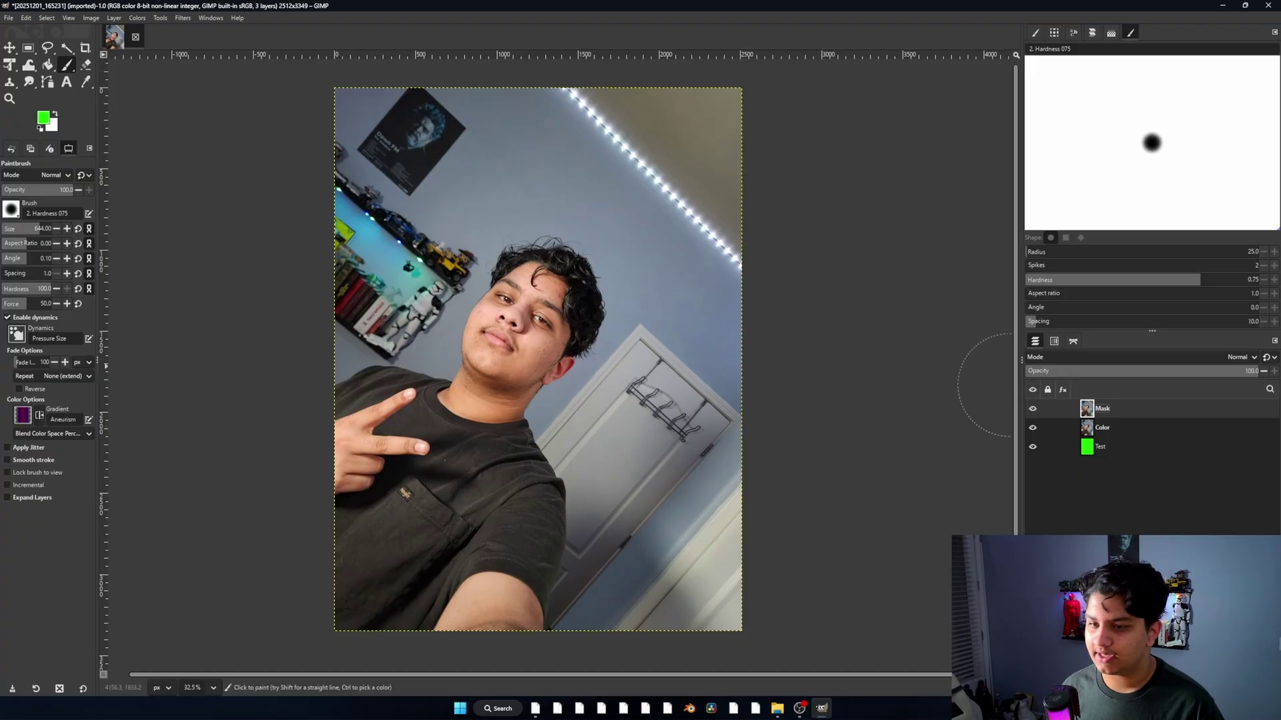
pyautogui.click(114, 18)
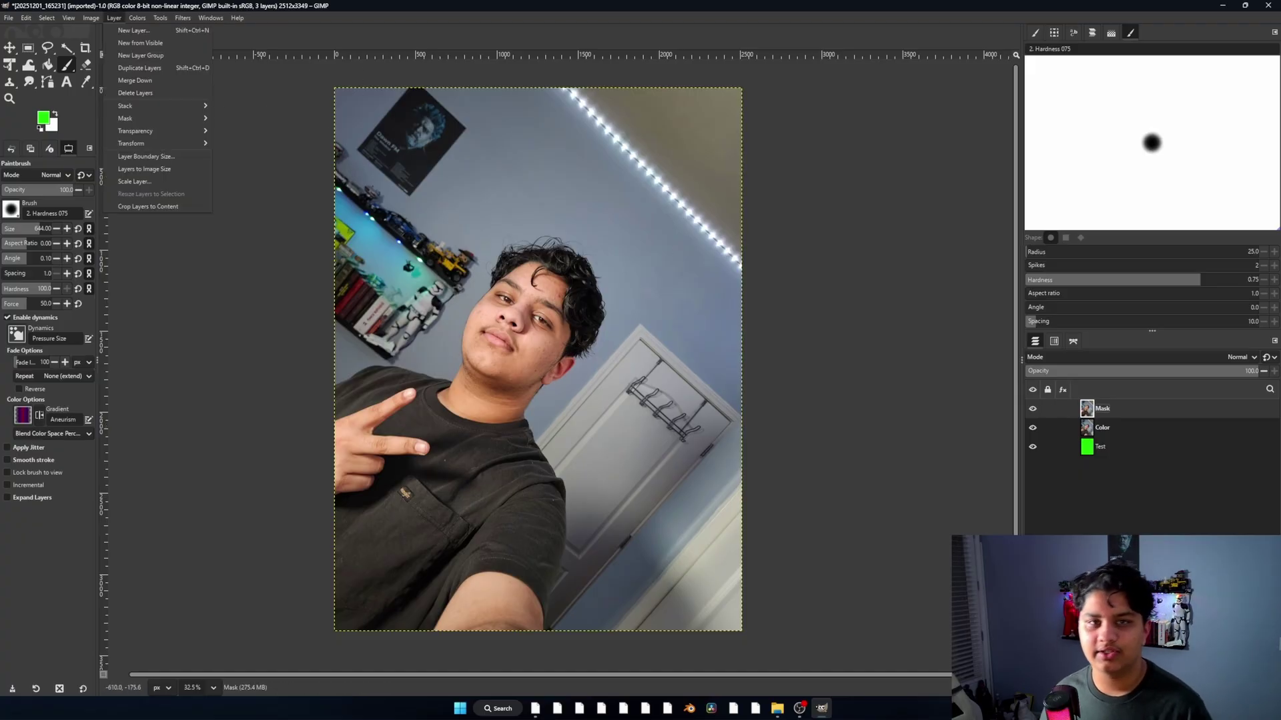
pyautogui.moveTo(137, 18)
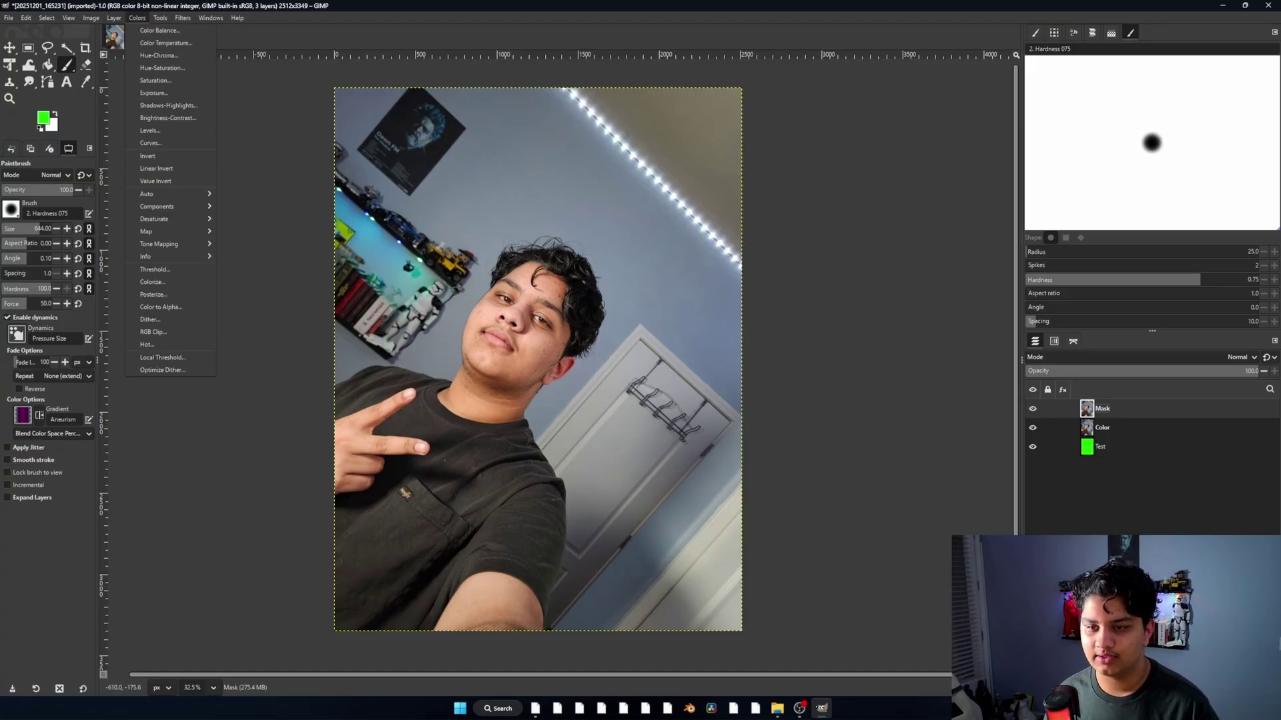
pyautogui.moveTo(69, 18)
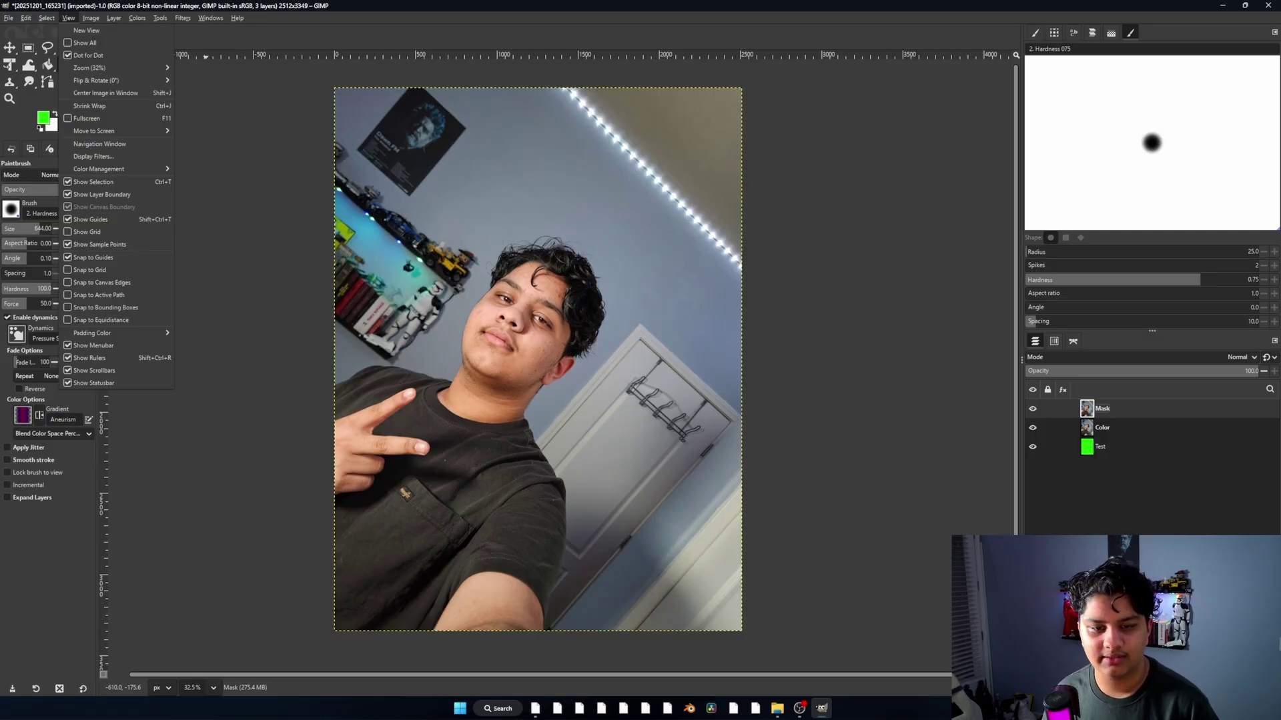
pyautogui.moveTo(153, 219)
pyautogui.press('Right')
pyautogui.press('Down')
pyautogui.press('Return')
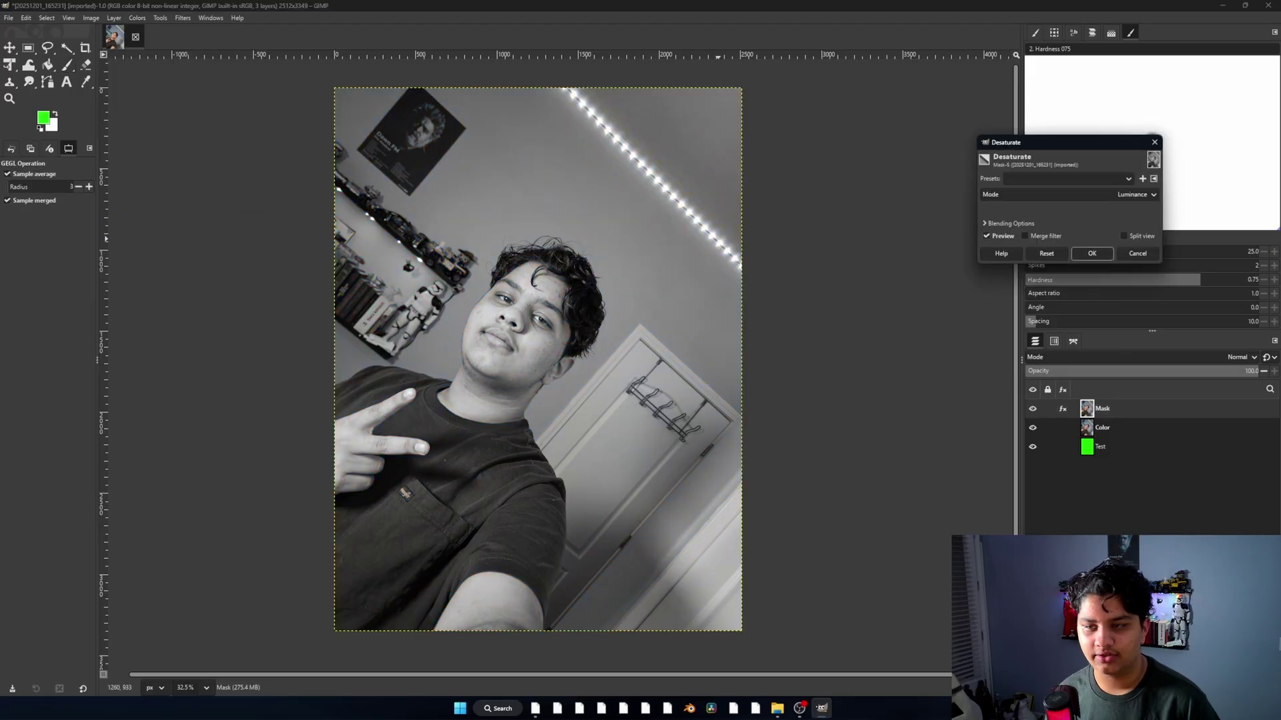
pyautogui.click(1090, 252)
# Examine the tonal contrast between the hair, face and wall on the black-and-white Mask layer
pyautogui.keyDown('ctrl'); pyautogui.scroll(8, 506, 248); pyautogui.keyUp('ctrl')
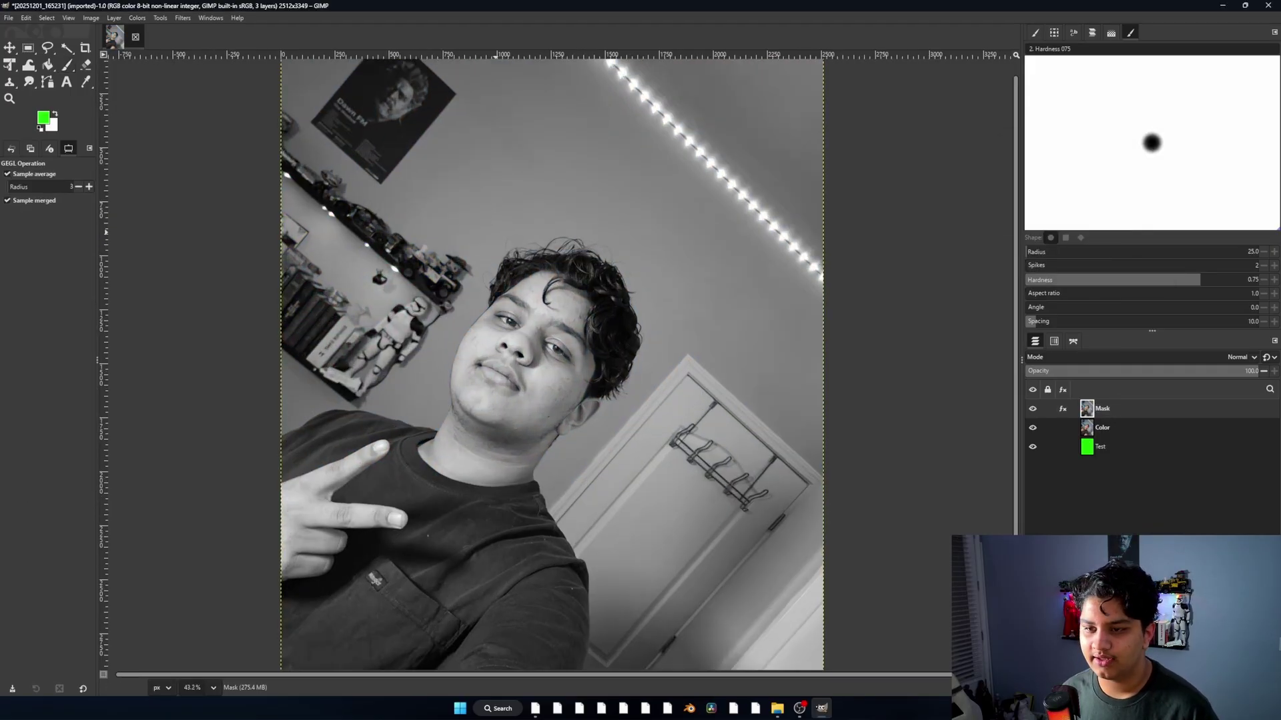
pyautogui.keyDown('ctrl'); pyautogui.scroll(-4, 531, 281); pyautogui.keyUp('ctrl')
pyautogui.keyDown('ctrl'); pyautogui.scroll(2, 531, 281); pyautogui.keyUp('ctrl')
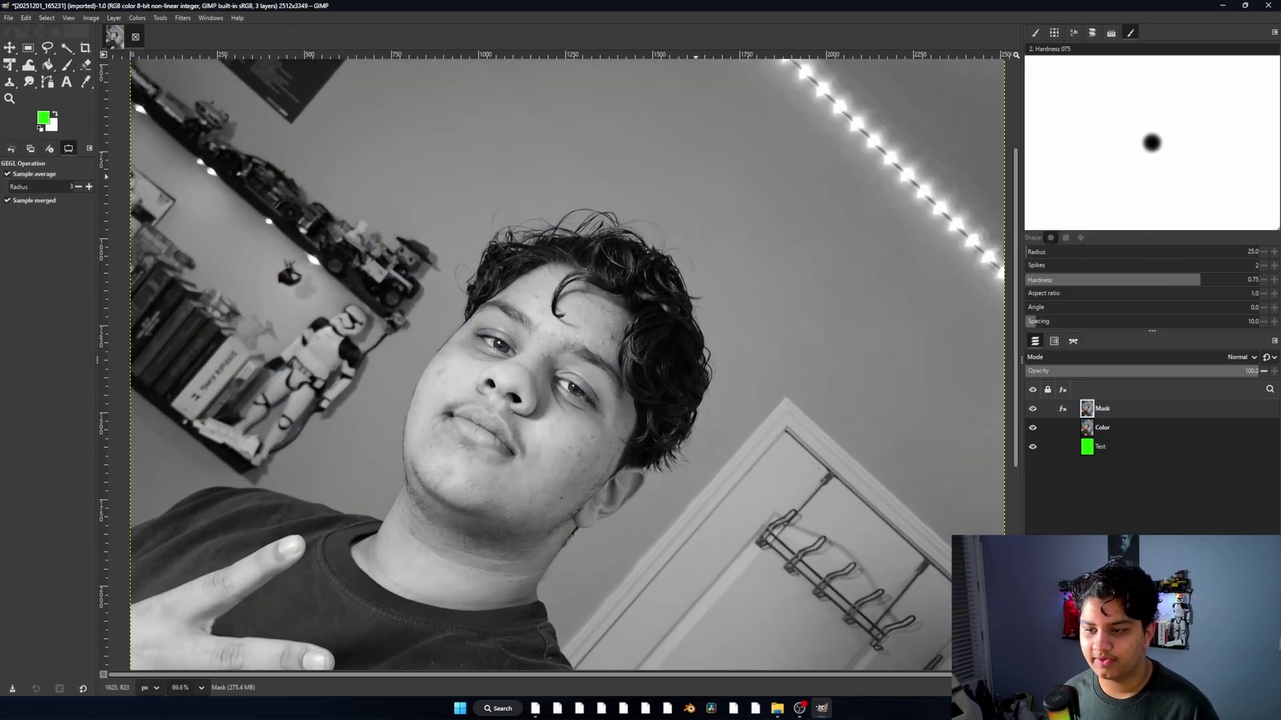
pyautogui.keyDown('ctrl'); pyautogui.scroll(-2, 697, 345); pyautogui.keyUp('ctrl')
pyautogui.keyDown('ctrl'); pyautogui.scroll(3, 635, 475); pyautogui.keyUp('ctrl')
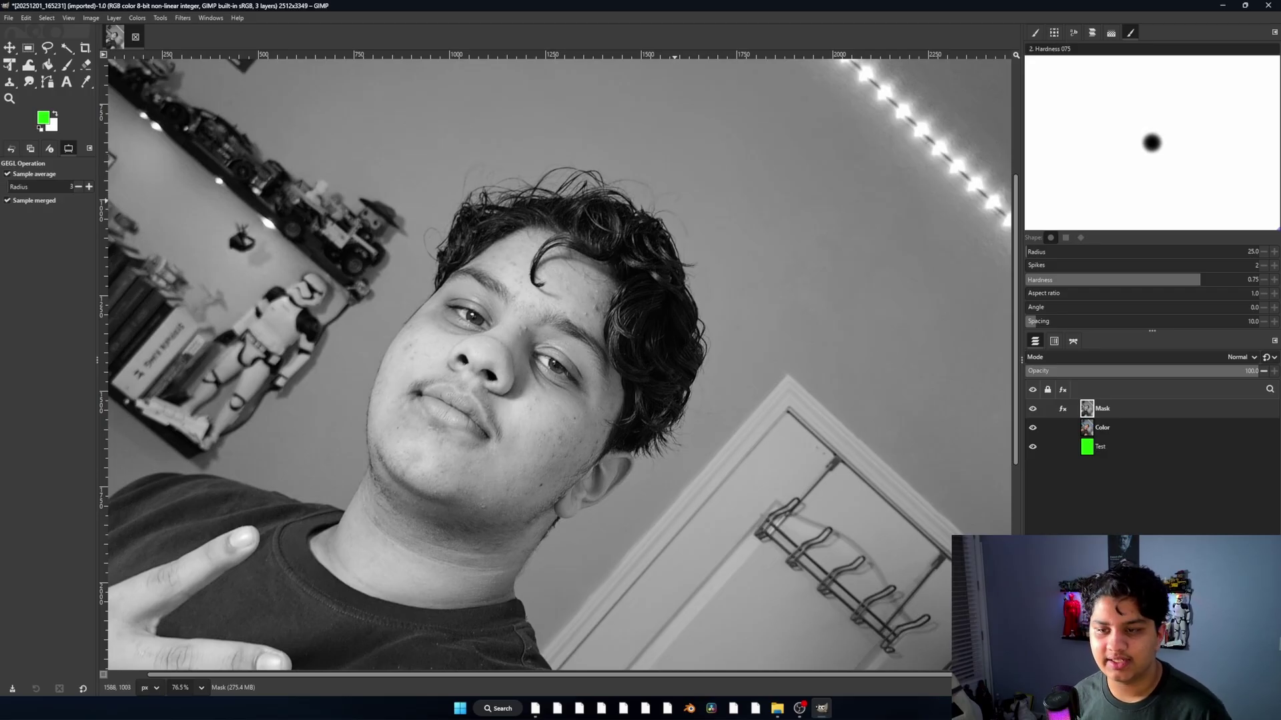
pyautogui.keyDown('ctrl'); pyautogui.scroll(-3, 669, 201); pyautogui.keyUp('ctrl')
pyautogui.keyDown('ctrl'); pyautogui.scroll(3, 638, 206); pyautogui.keyUp('ctrl')
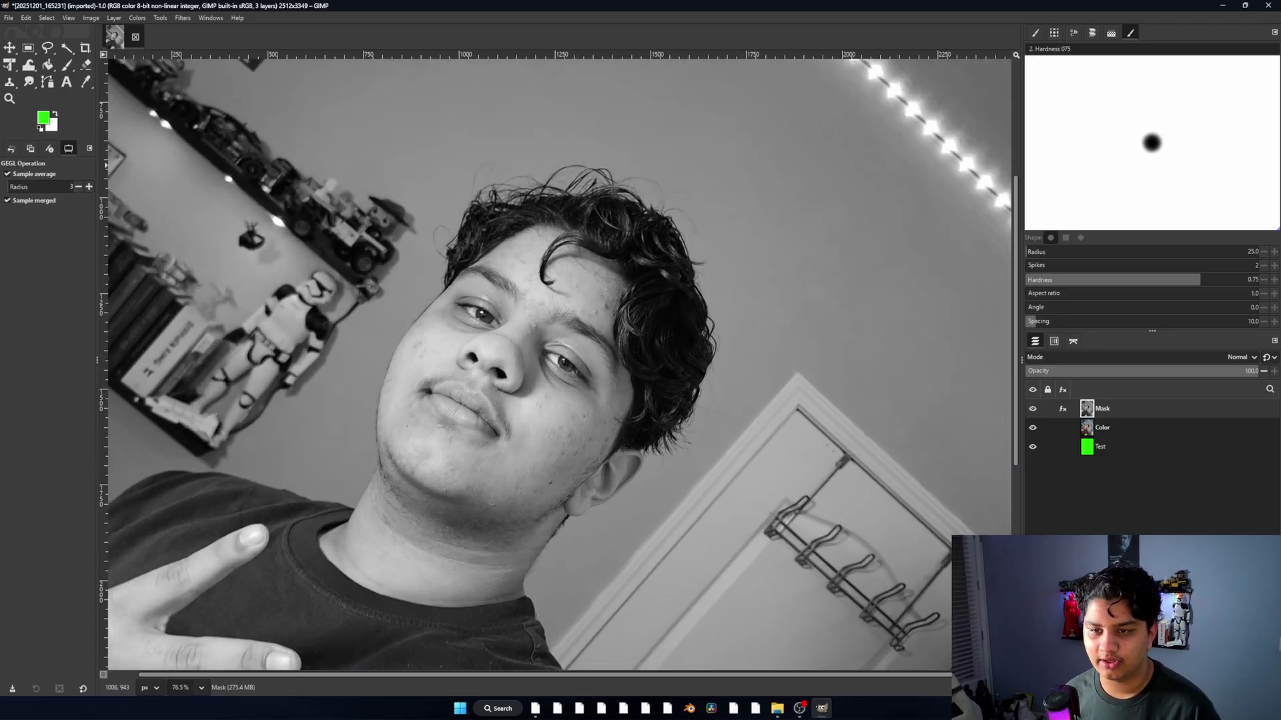
pyautogui.keyDown('ctrl'); pyautogui.scroll(2, 560, 360); pyautogui.keyUp('ctrl')
pyautogui.keyDown('ctrl'); pyautogui.scroll(-4, 560, 360); pyautogui.keyUp('ctrl')
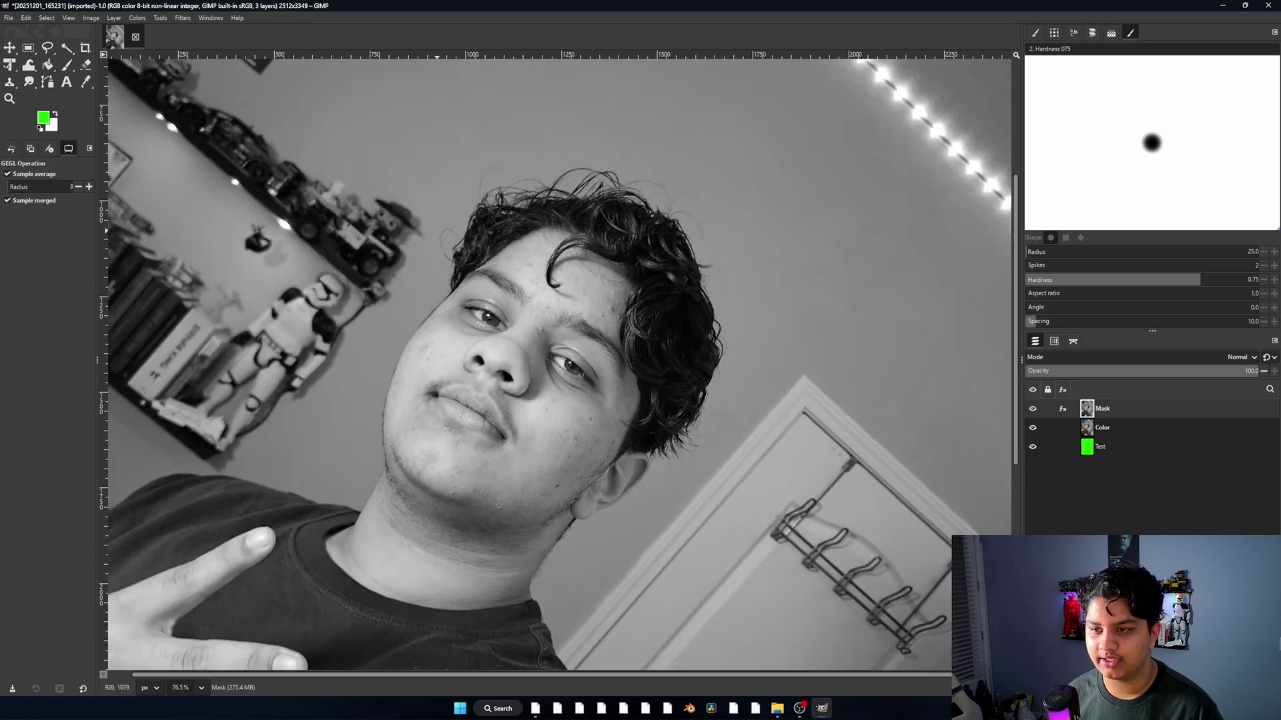
# Open the Levels adjustment for the Mask layer and move its dialog clear of the face
pyautogui.keyDown('ctrl'); pyautogui.scroll(-1, 747, 374); pyautogui.keyUp('ctrl')
pyautogui.click(137, 18)
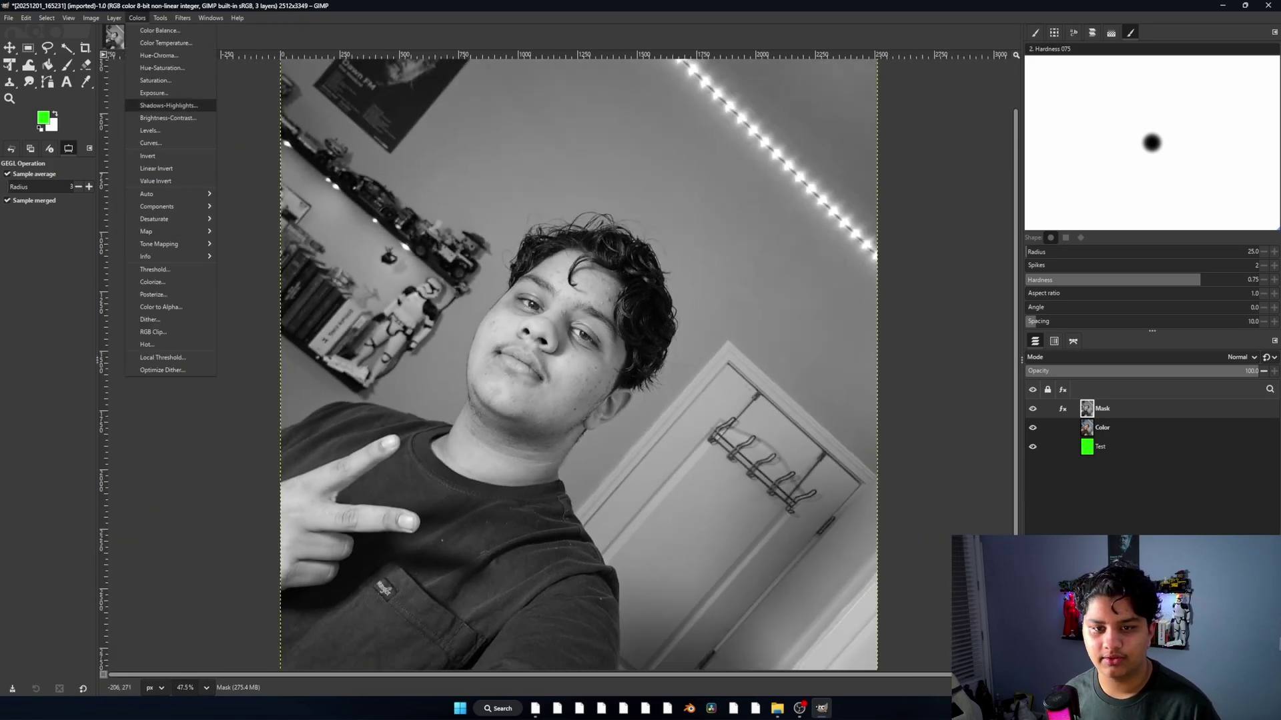
pyautogui.click(150, 130)
pyautogui.moveTo(374, 122); pyautogui.dragTo(846, 121)
pyautogui.keyDown('ctrl'); pyautogui.scroll(5, 545, 235); pyautogui.keyUp('ctrl')
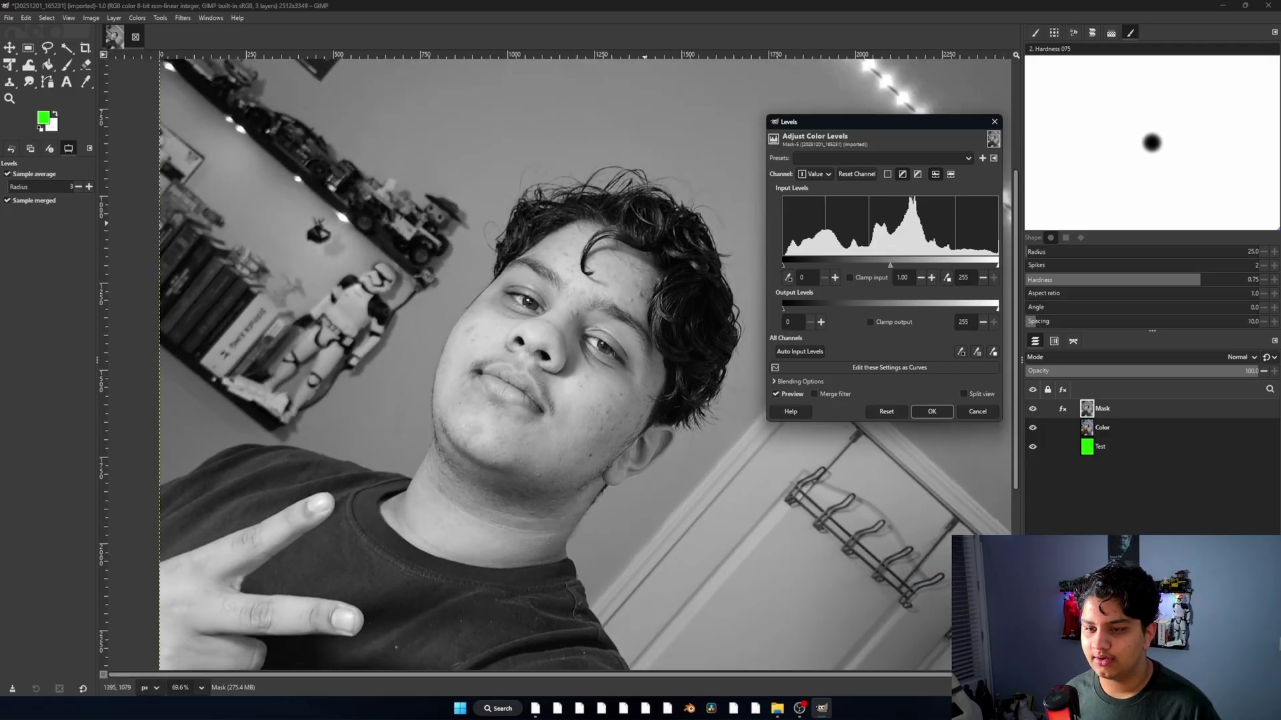
pyautogui.keyDown('ctrl'); pyautogui.scroll(-2, 447, 227); pyautogui.keyUp('ctrl')
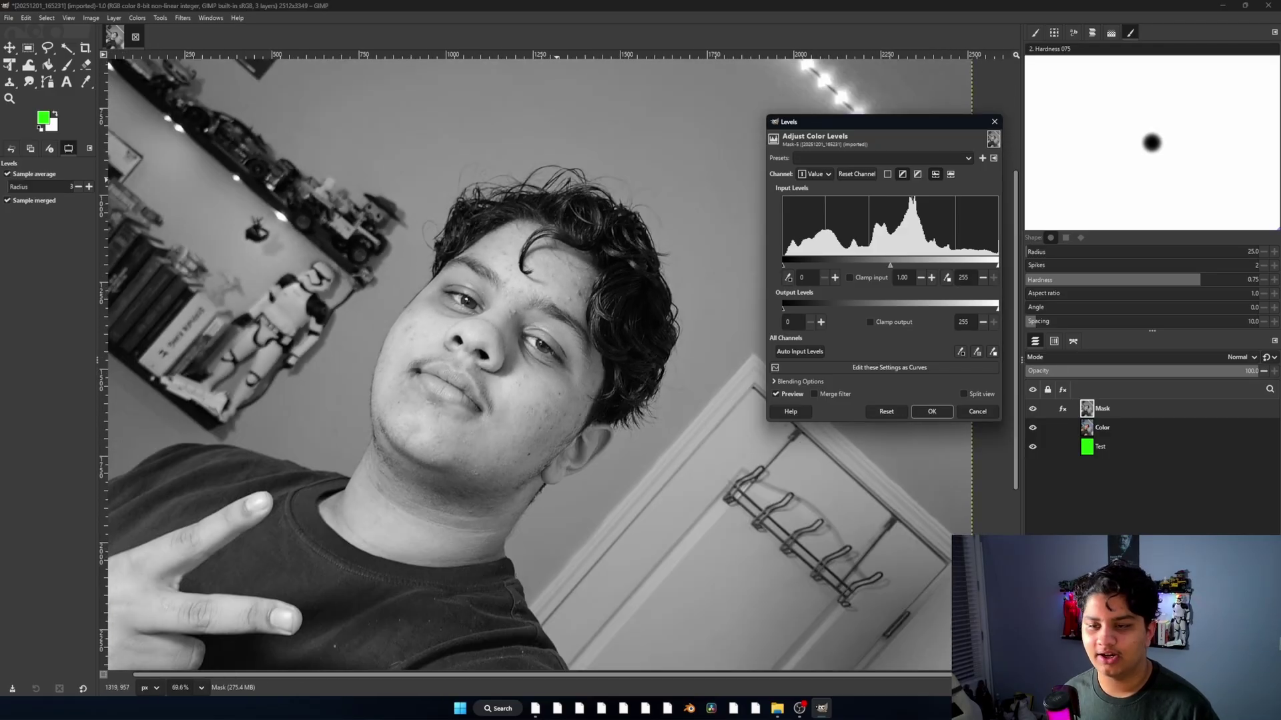
pyautogui.keyDown('ctrl'); pyautogui.scroll(2, 587, 220); pyautogui.keyUp('ctrl')
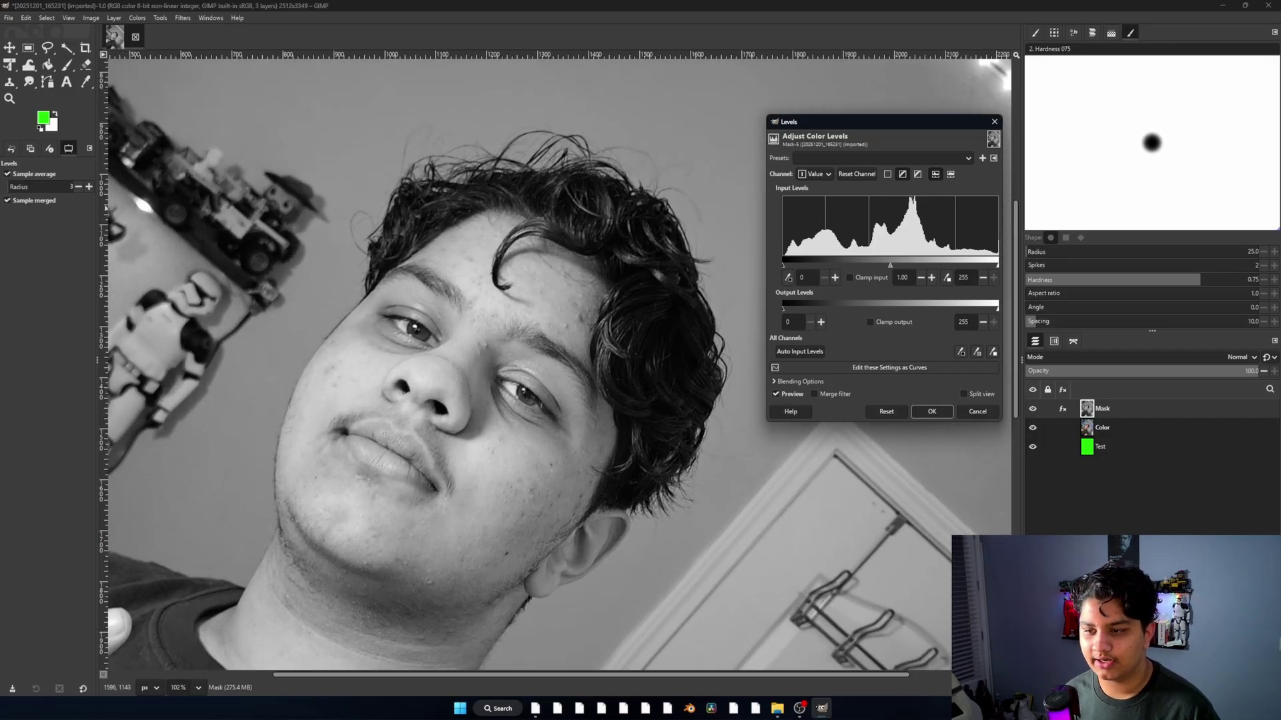
# Try Levels inputs of 43 for black, 0.45 for midtones and 180 for white on the Mask layer
pyautogui.moveTo(890, 265); pyautogui.dragTo(917, 264)
pyautogui.moveTo(998, 264); pyautogui.dragTo(890, 266)
pyautogui.keyDown('ctrl'); pyautogui.scroll(3, 380, 167); pyautogui.keyUp('ctrl')
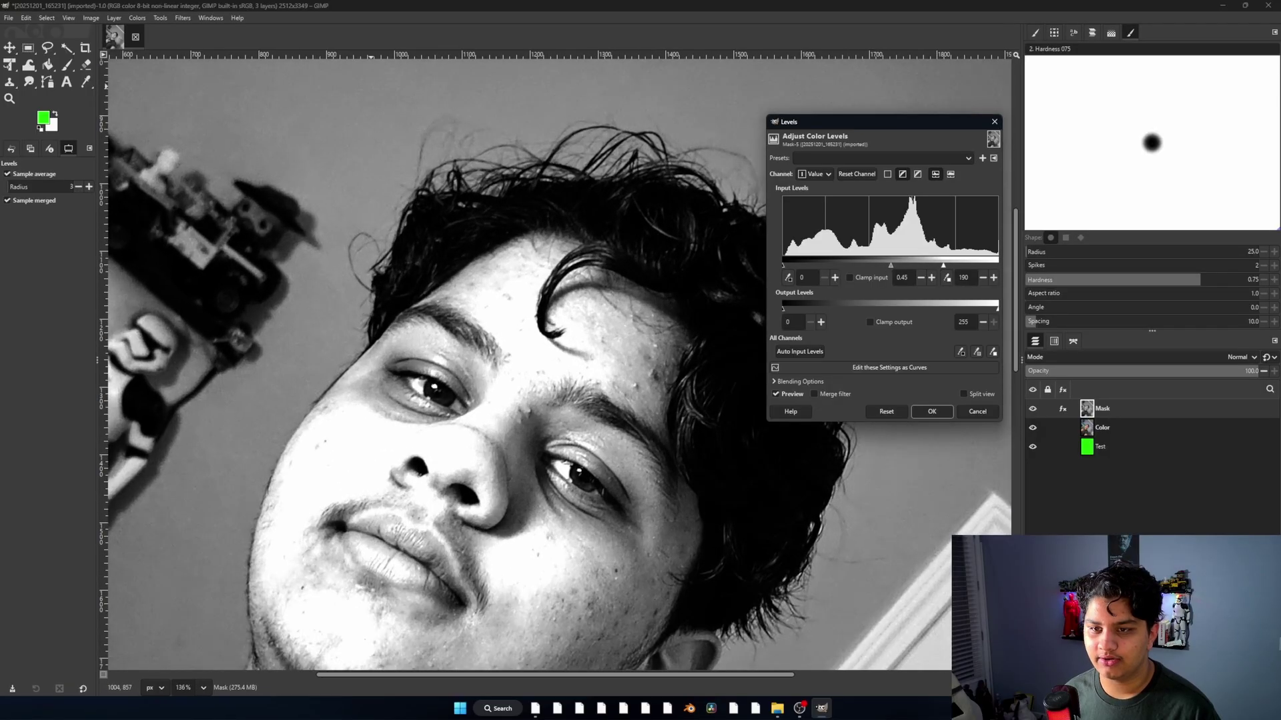
pyautogui.moveTo(790, 266); pyautogui.dragTo(818, 265)
pyautogui.keyDown('ctrl'); pyautogui.scroll(-2, 321, 352); pyautogui.keyUp('ctrl')
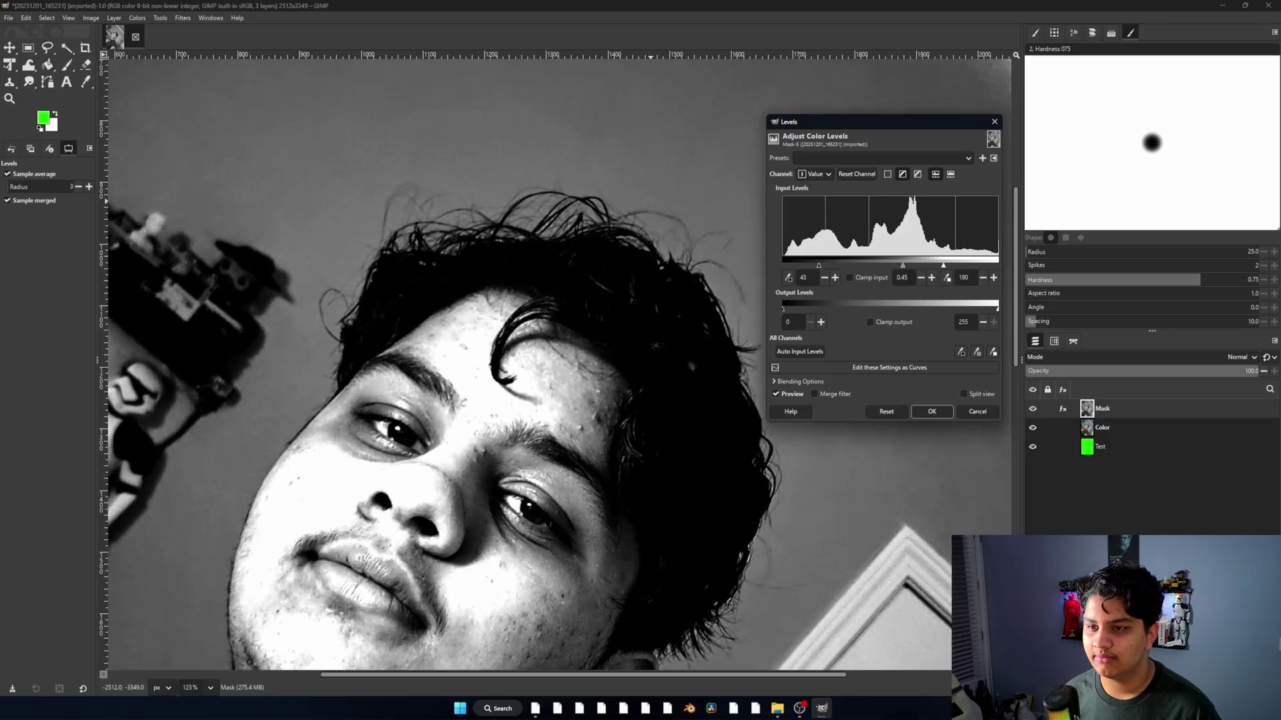
pyautogui.keyDown('ctrl'); pyautogui.scroll(2, 657, 209); pyautogui.keyUp('ctrl')
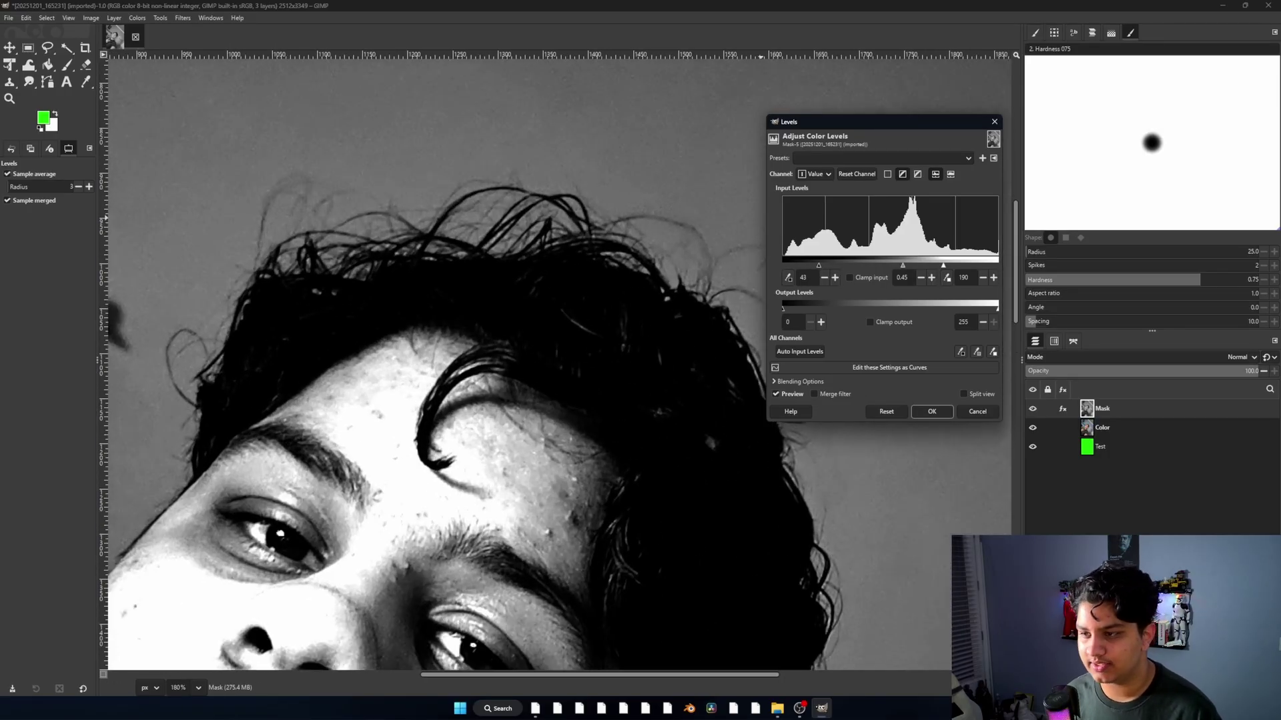
pyautogui.moveTo(819, 266); pyautogui.dragTo(902, 265)
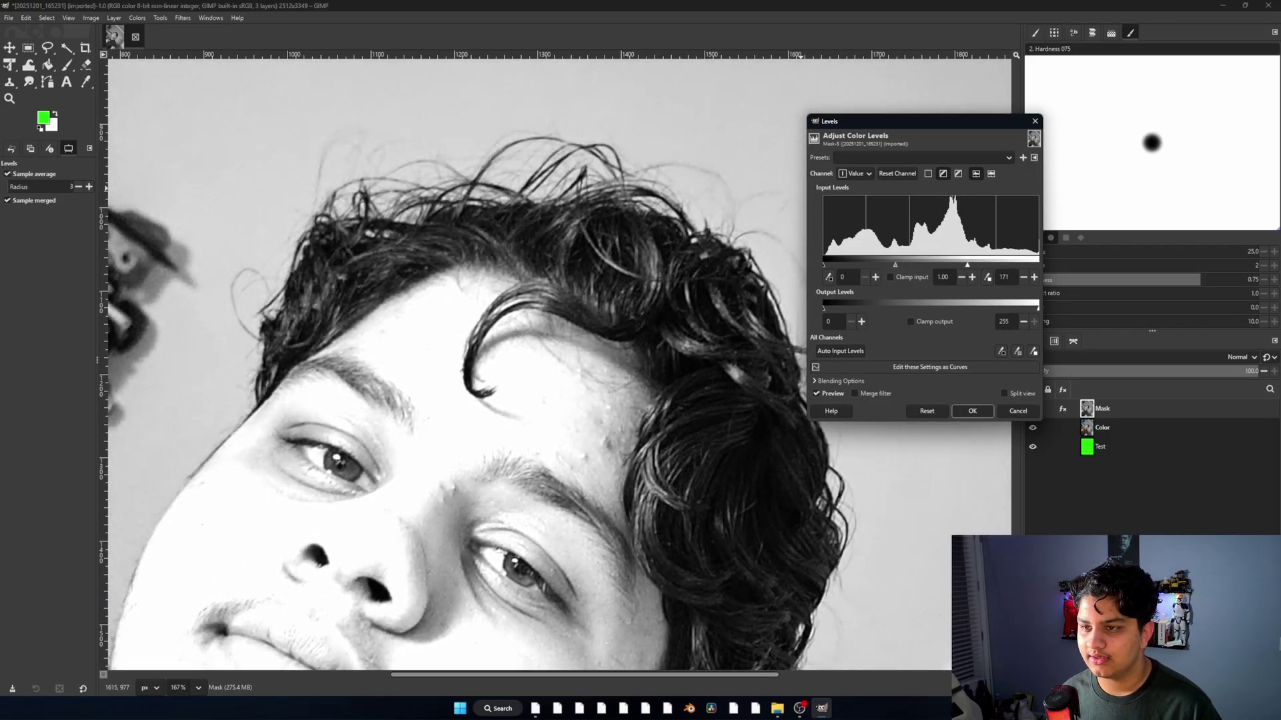
# Set the Mask layer's input levels to 58 black, 0.33 midtones and 136 white, and apply the adjustment
pyautogui.moveTo(968, 265); pyautogui.dragTo(944, 265)
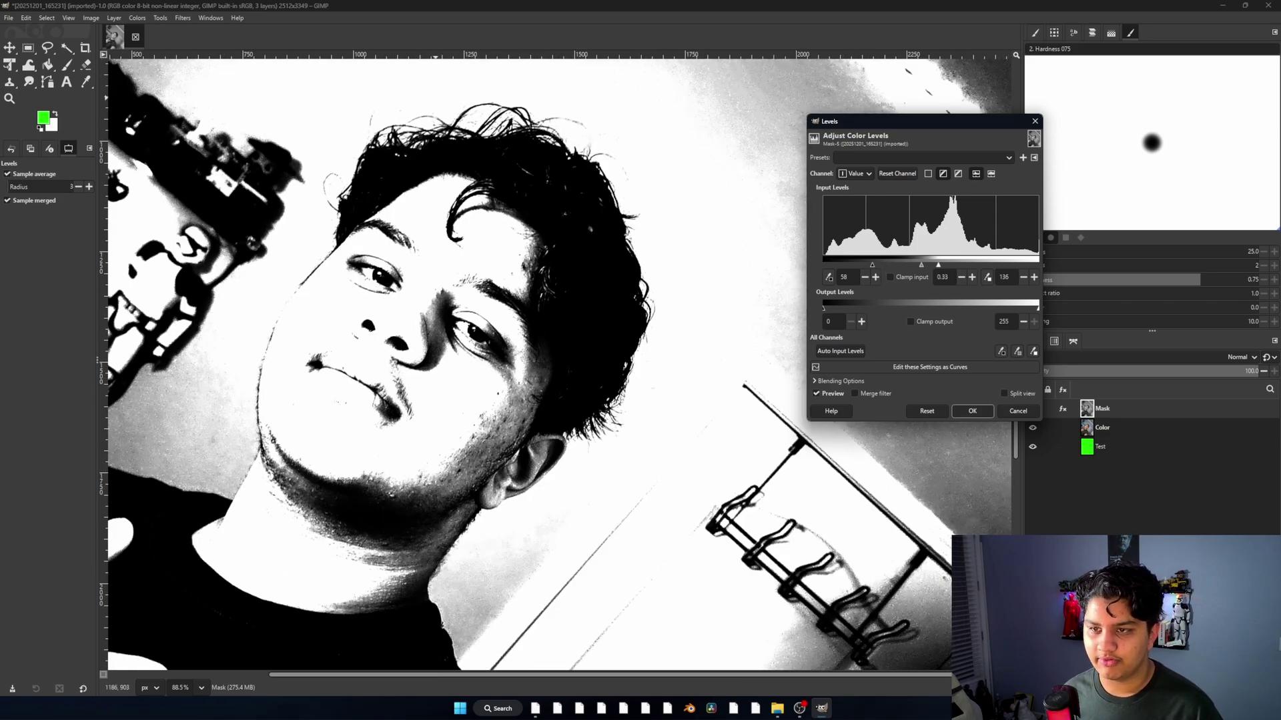
pyautogui.keyDown('ctrl'); pyautogui.scroll(5, 439, 87); pyautogui.keyUp('ctrl')
pyautogui.press('Return')
# Copy the visible high-contrast image with Copy Visible
pyautogui.hotkey('shift', 'ctrl', 'j')
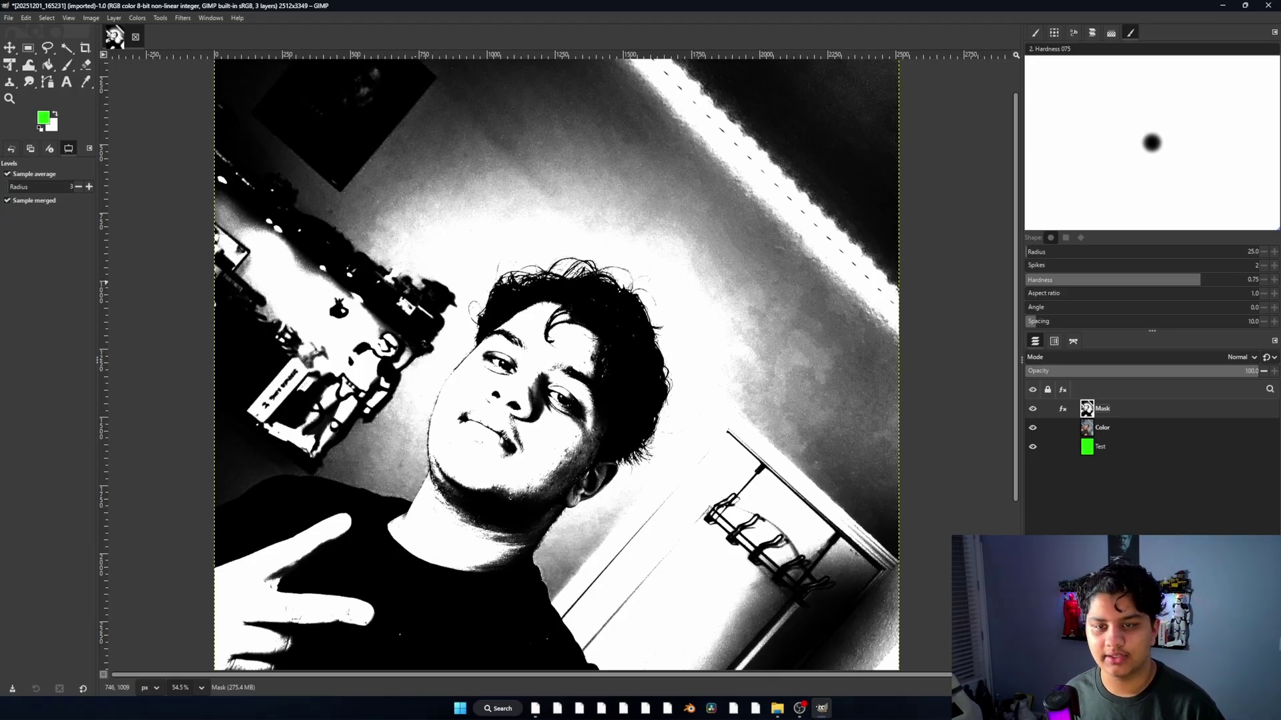
pyautogui.hotkey('alt', 'e')
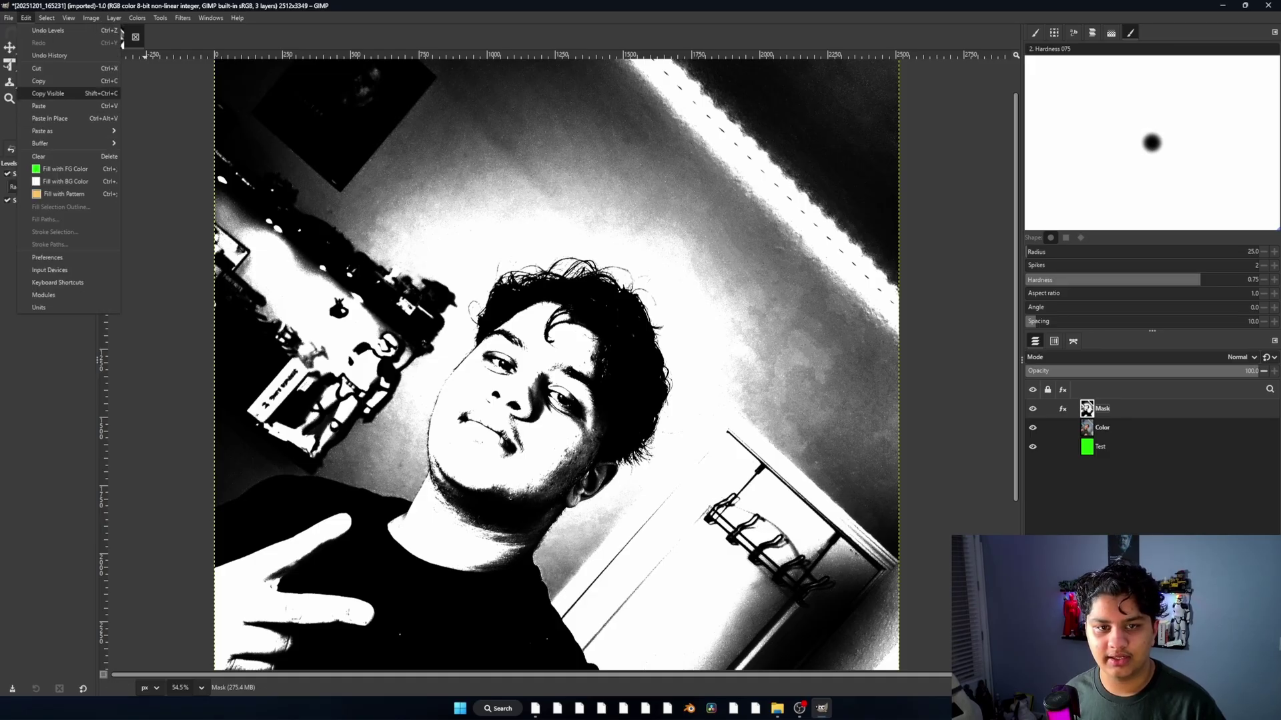
pyautogui.press('Return')
pyautogui.hotkey('shift', 'ctrl', 'j')
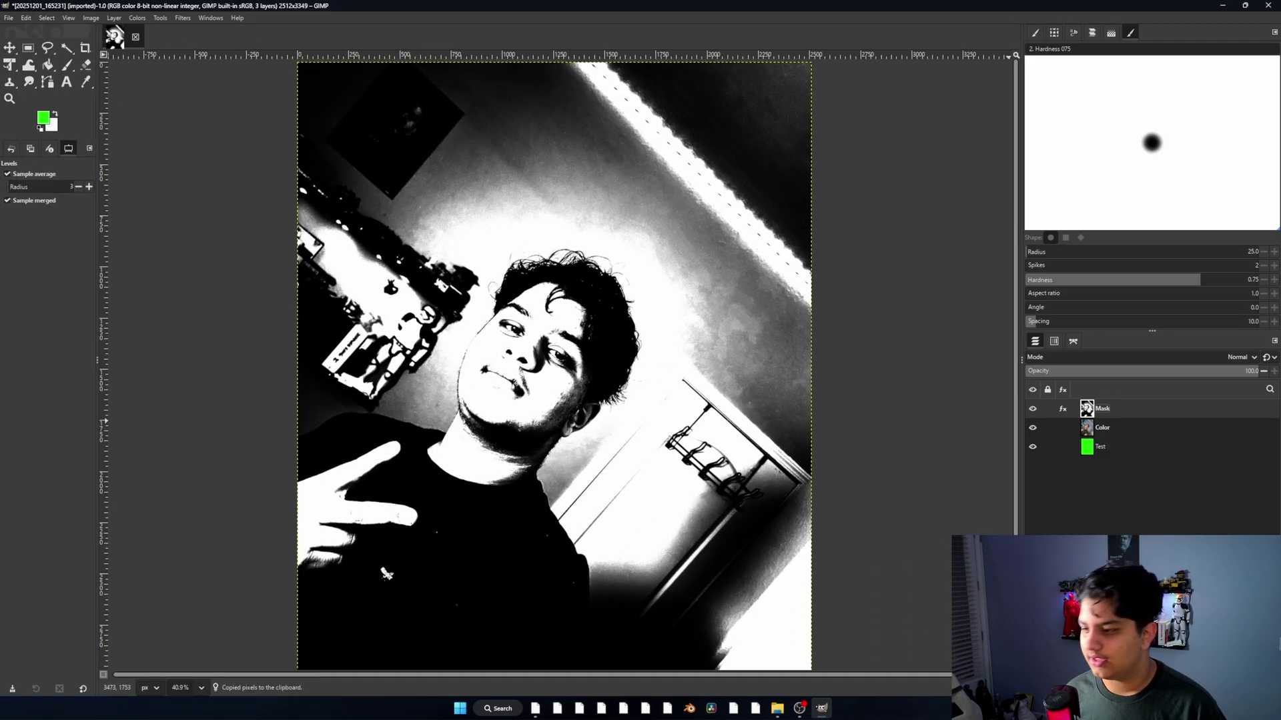
# Hide the Mask layer and add a White (full opacity) layer mask to the Color layer
pyautogui.click(1033, 408)
pyautogui.click(1102, 428)
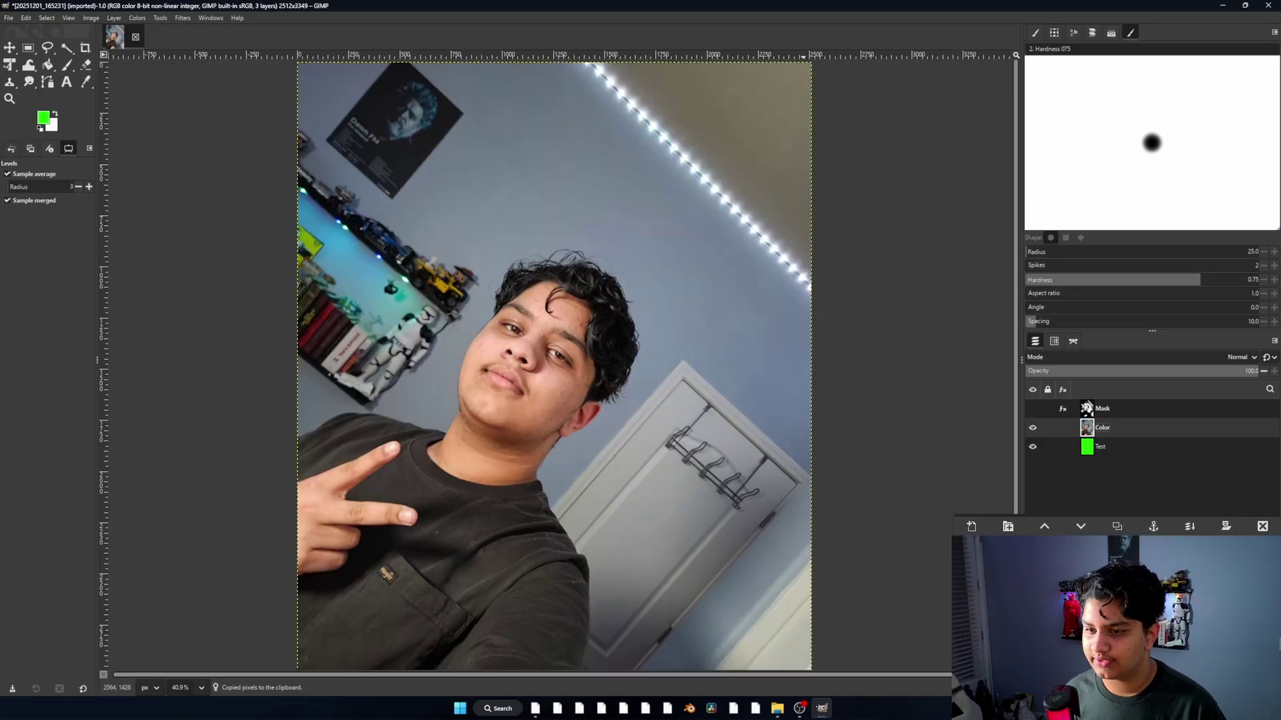
pyautogui.keyDown('ctrl'); pyautogui.scroll(-1, 723, 320); pyautogui.keyUp('ctrl')
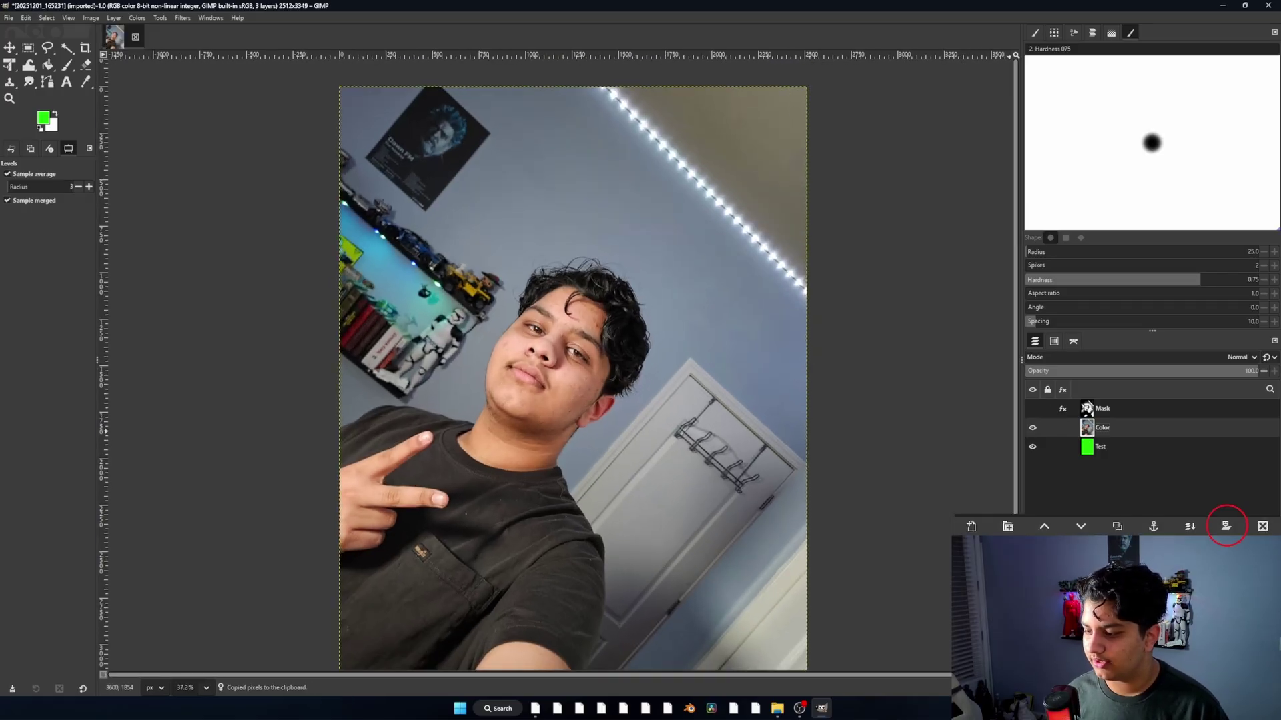
pyautogui.click(1226, 526)
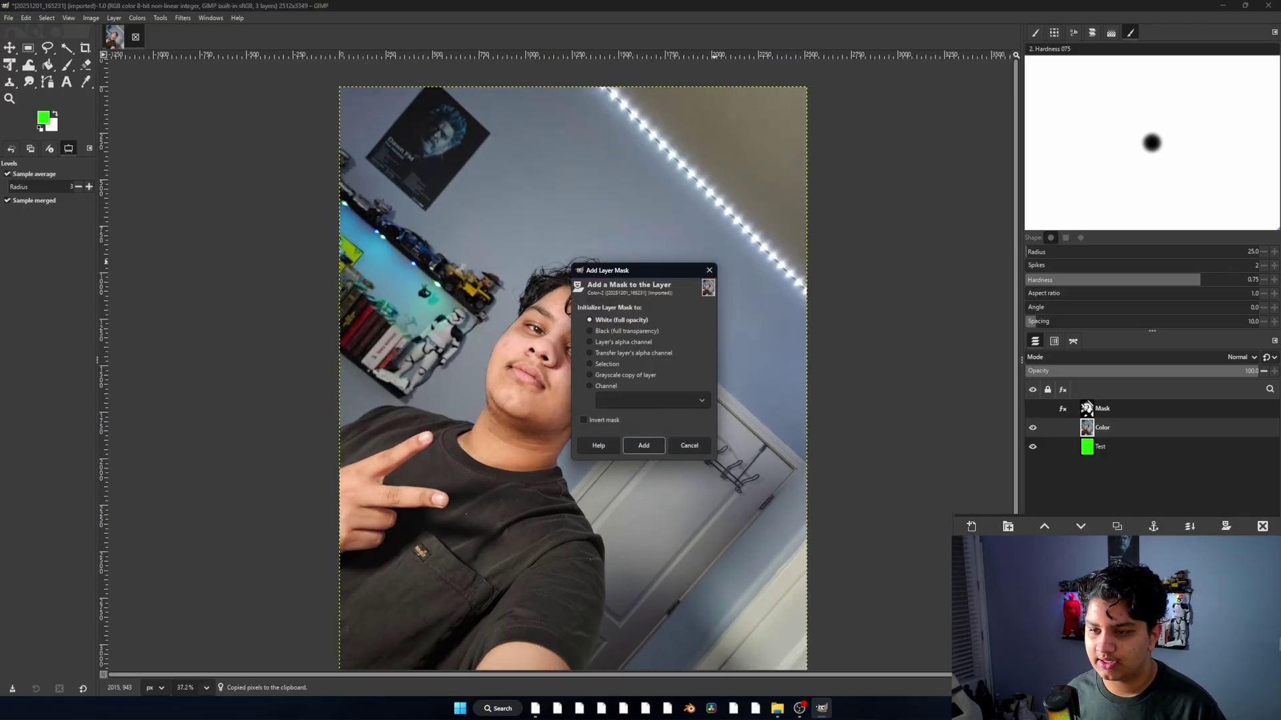
pyautogui.click(643, 446)
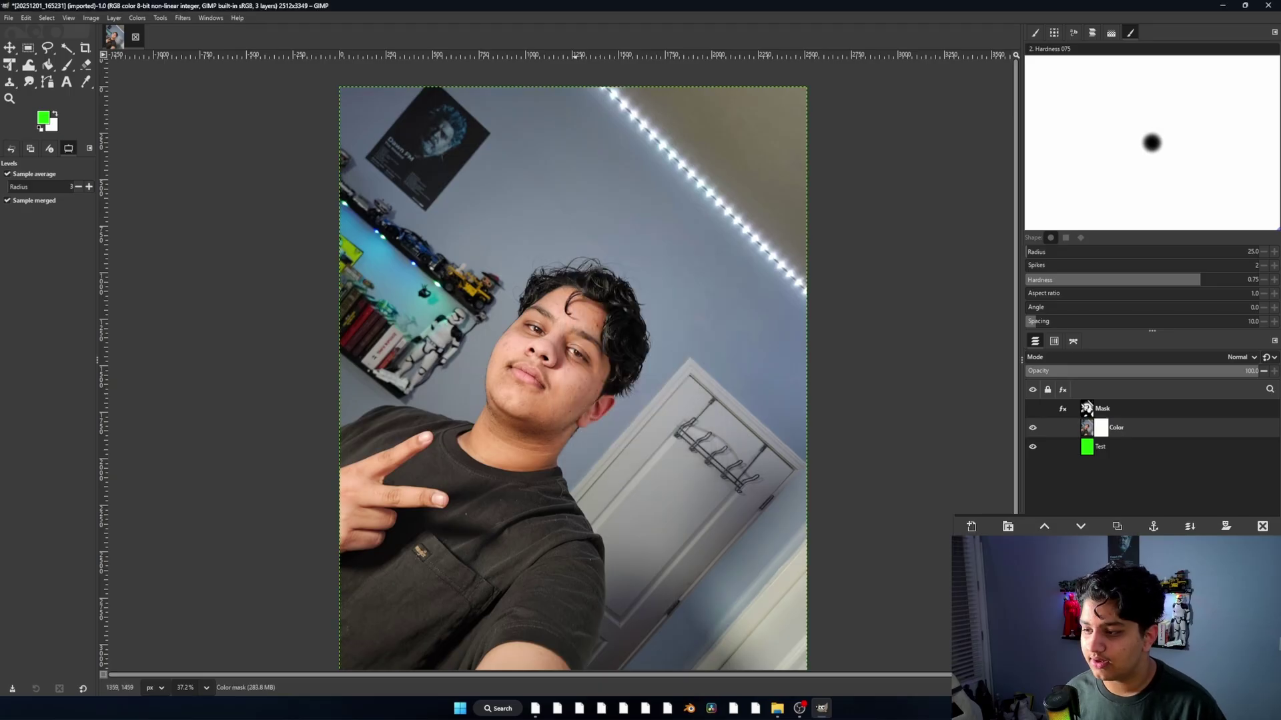
# Paste the copied black-and-white image into the Color layer's mask
pyautogui.keyDown('ctrl'); pyautogui.scroll(4, 528, 344); pyautogui.keyUp('ctrl')
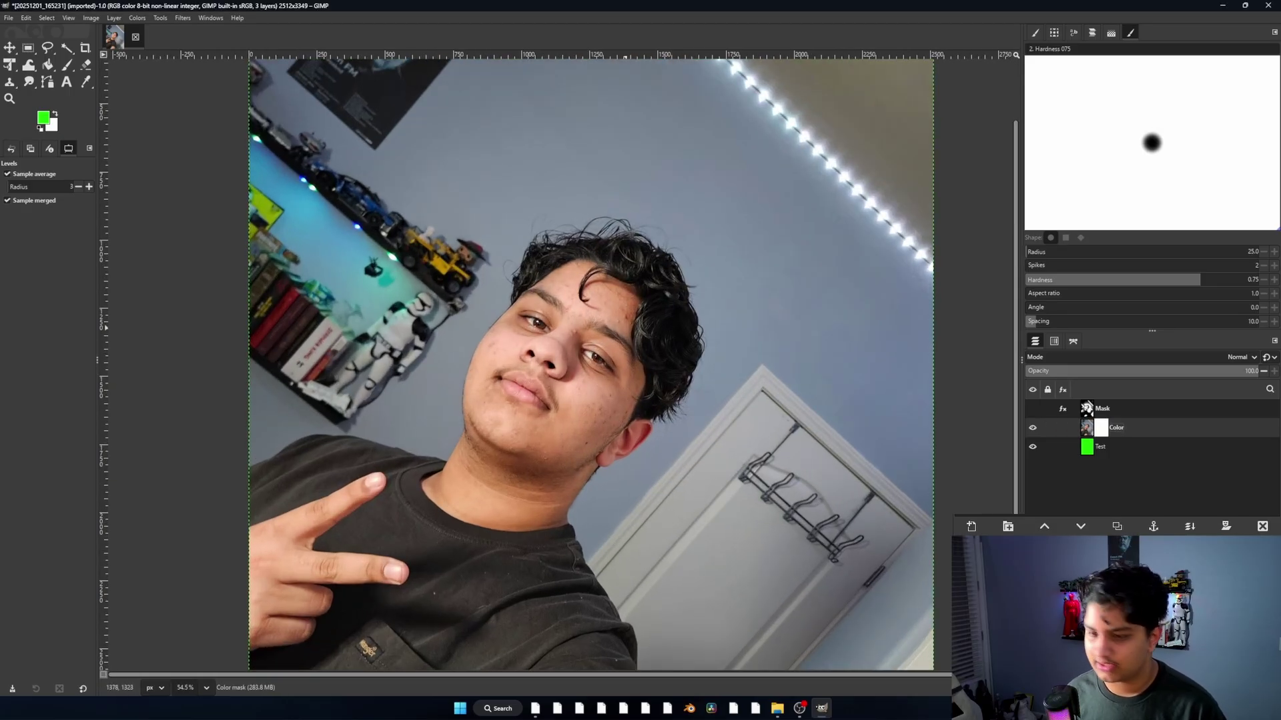
pyautogui.hotkey('ctrl', 'v')
pyautogui.keyDown('ctrl'); pyautogui.scroll(-4, 600, 385); pyautogui.keyUp('ctrl')
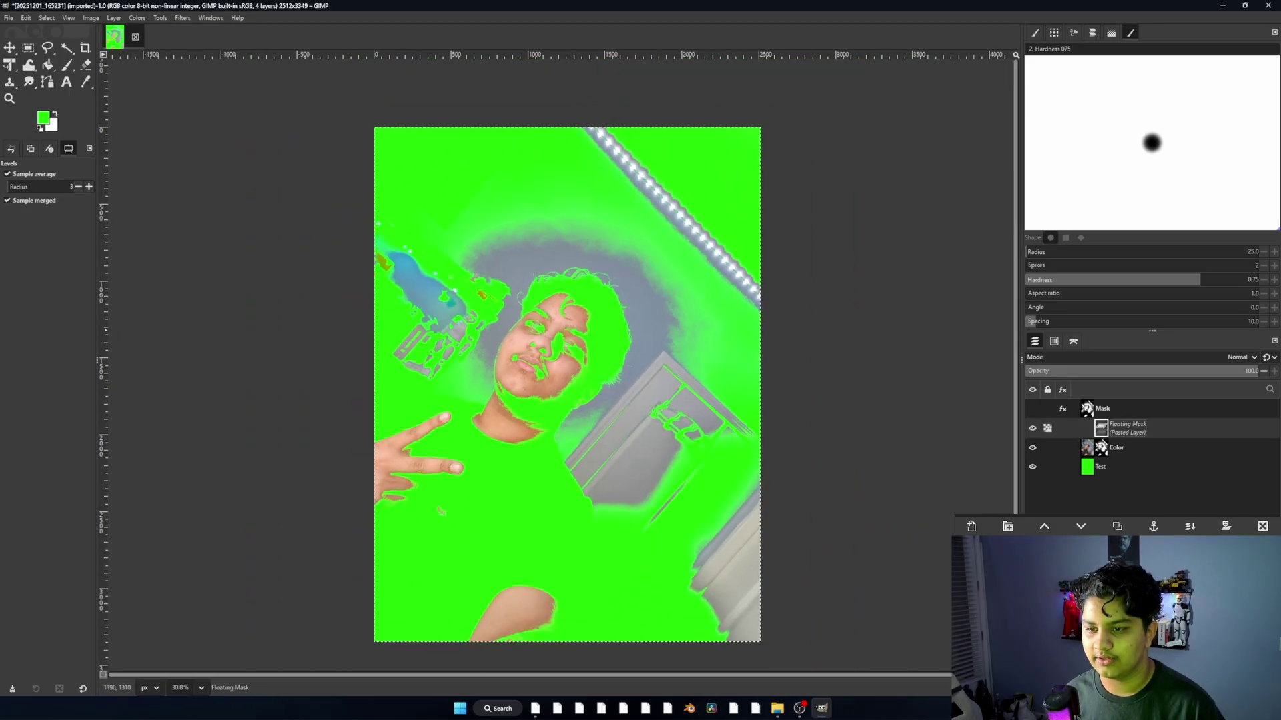
pyautogui.keyDown('ctrl'); pyautogui.scroll(3, 602, 324); pyautogui.keyUp('ctrl')
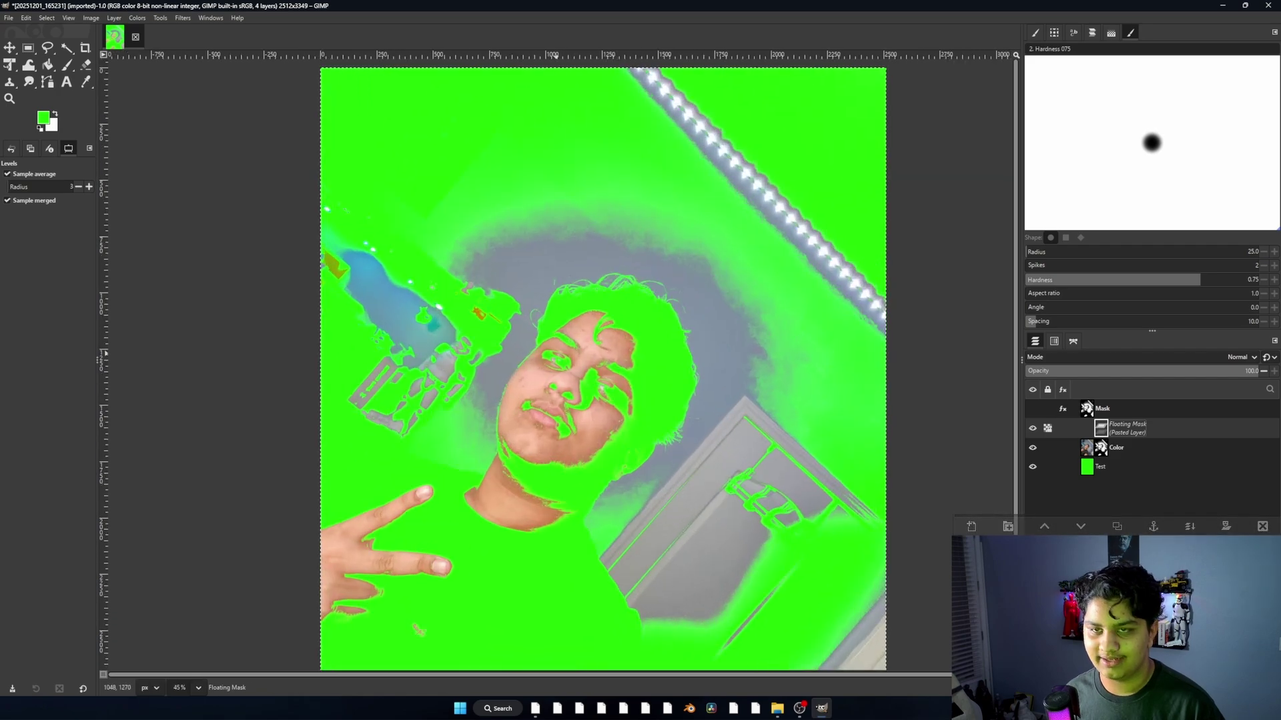
pyautogui.keyDown('ctrl'); pyautogui.scroll(2, 655, 374); pyautogui.keyUp('ctrl')
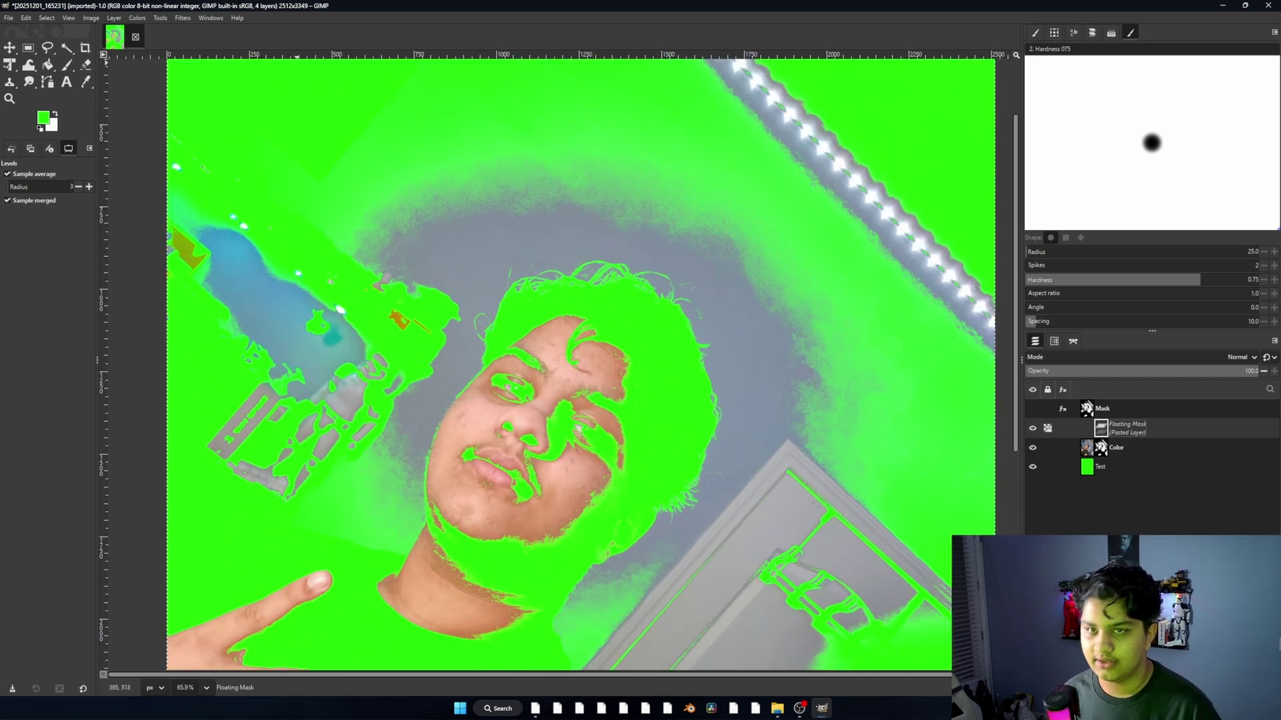
# Invert the pasted floating mask so the dark hair and shirt are kept and the bright wall is hidden
pyautogui.click(137, 18)
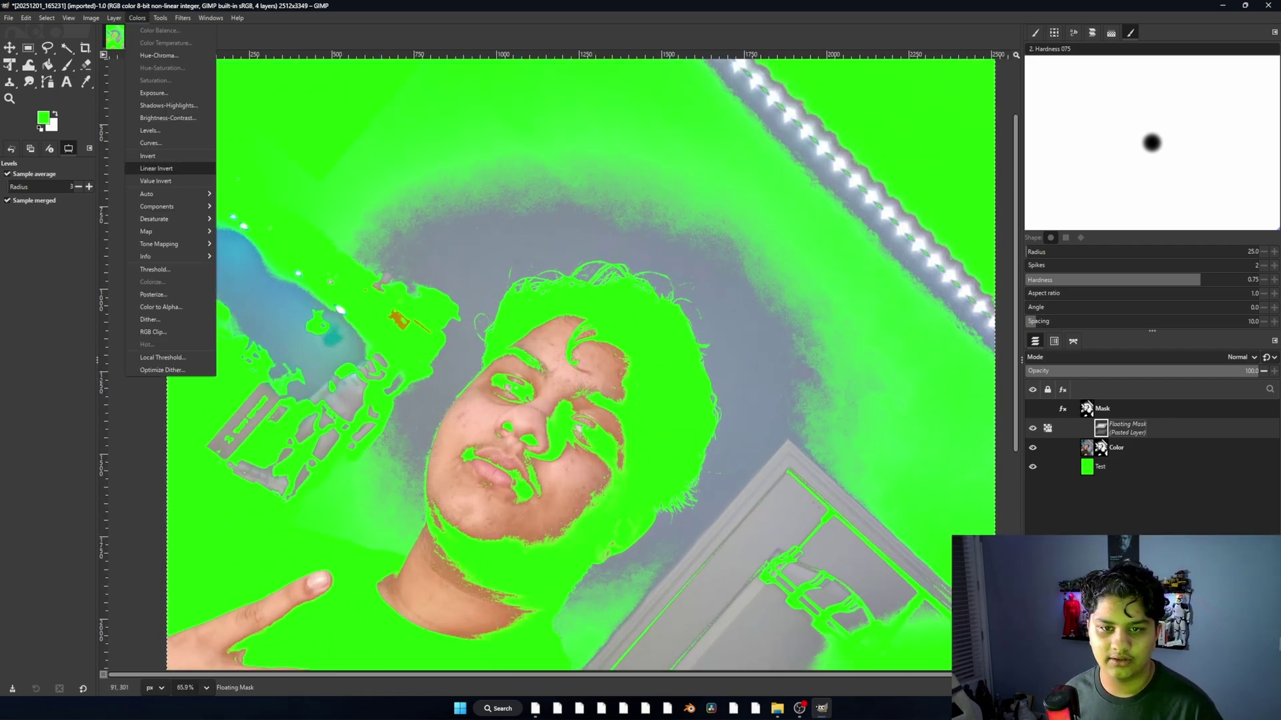
pyautogui.click(147, 156)
pyautogui.keyDown('ctrl'); pyautogui.scroll(-2, 524, 141); pyautogui.keyUp('ctrl')
pyautogui.keyDown('ctrl'); pyautogui.scroll(1, 524, 142); pyautogui.keyUp('ctrl')
pyautogui.keyDown('ctrl'); pyautogui.scroll(-1, 524, 142); pyautogui.keyUp('ctrl')
pyautogui.keyDown('ctrl'); pyautogui.scroll(2, 548, 358); pyautogui.keyUp('ctrl')
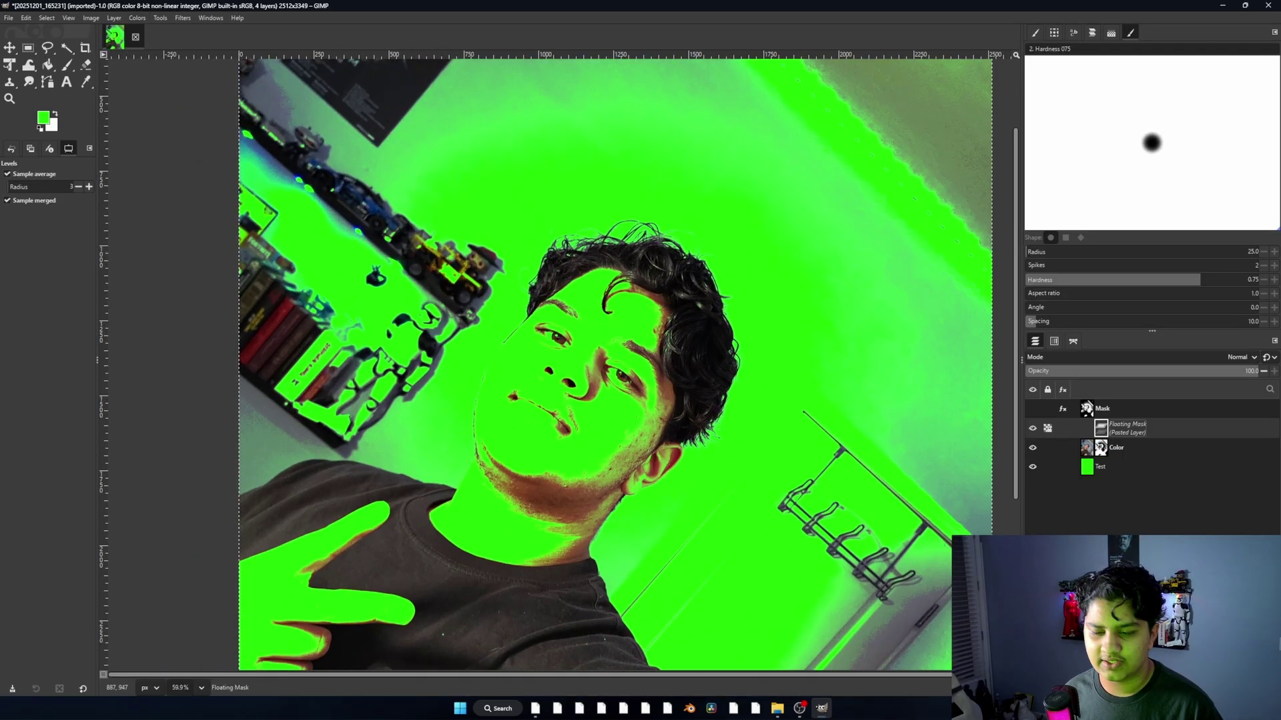
# Anchor the floating mask to the Color layer's mask
pyautogui.keyDown('ctrl'); pyautogui.scroll(3, 685, 237); pyautogui.keyUp('ctrl')
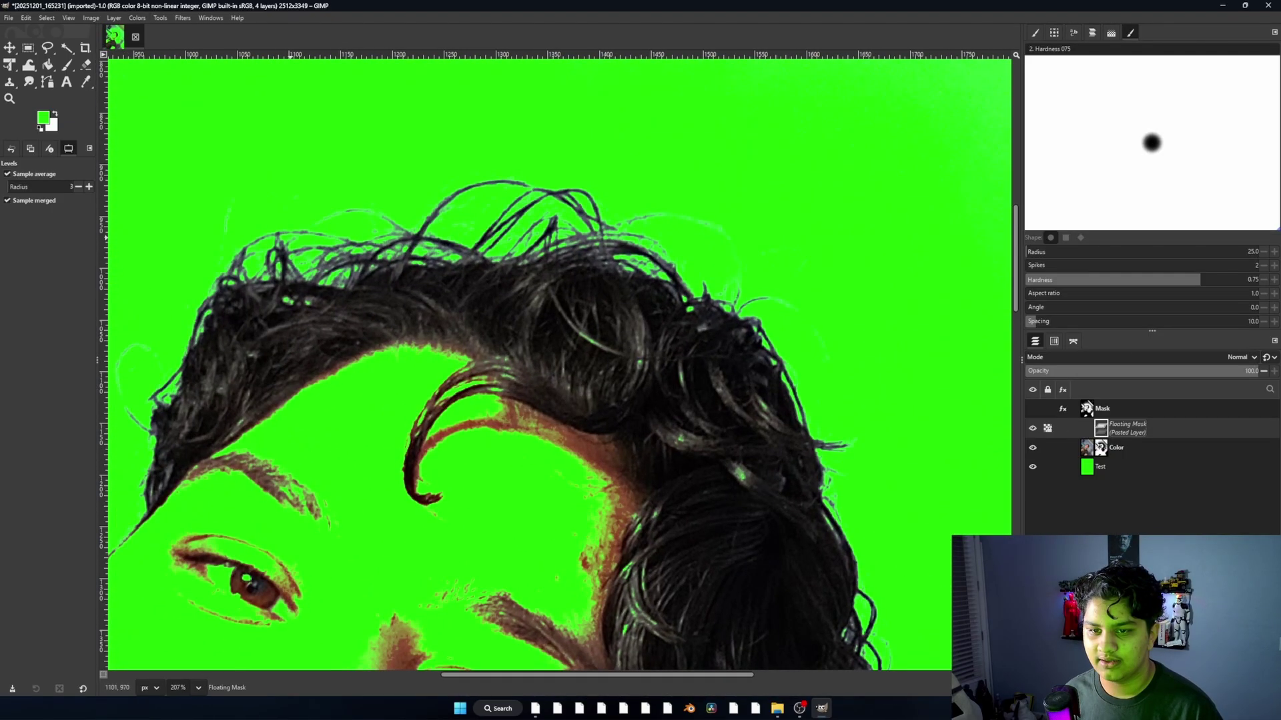
pyautogui.keyDown('ctrl'); pyautogui.scroll(-3, 700, 373); pyautogui.keyUp('ctrl')
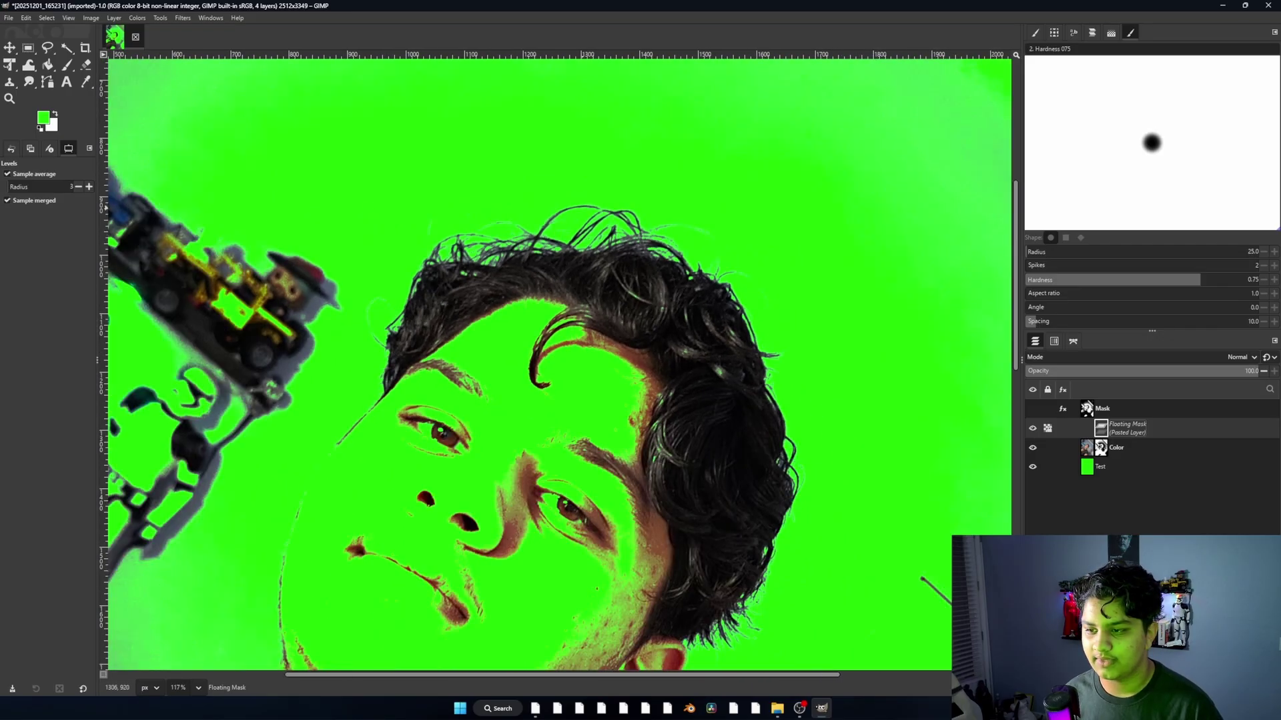
pyautogui.keyDown('ctrl'); pyautogui.scroll(-3, 574, 334); pyautogui.keyUp('ctrl')
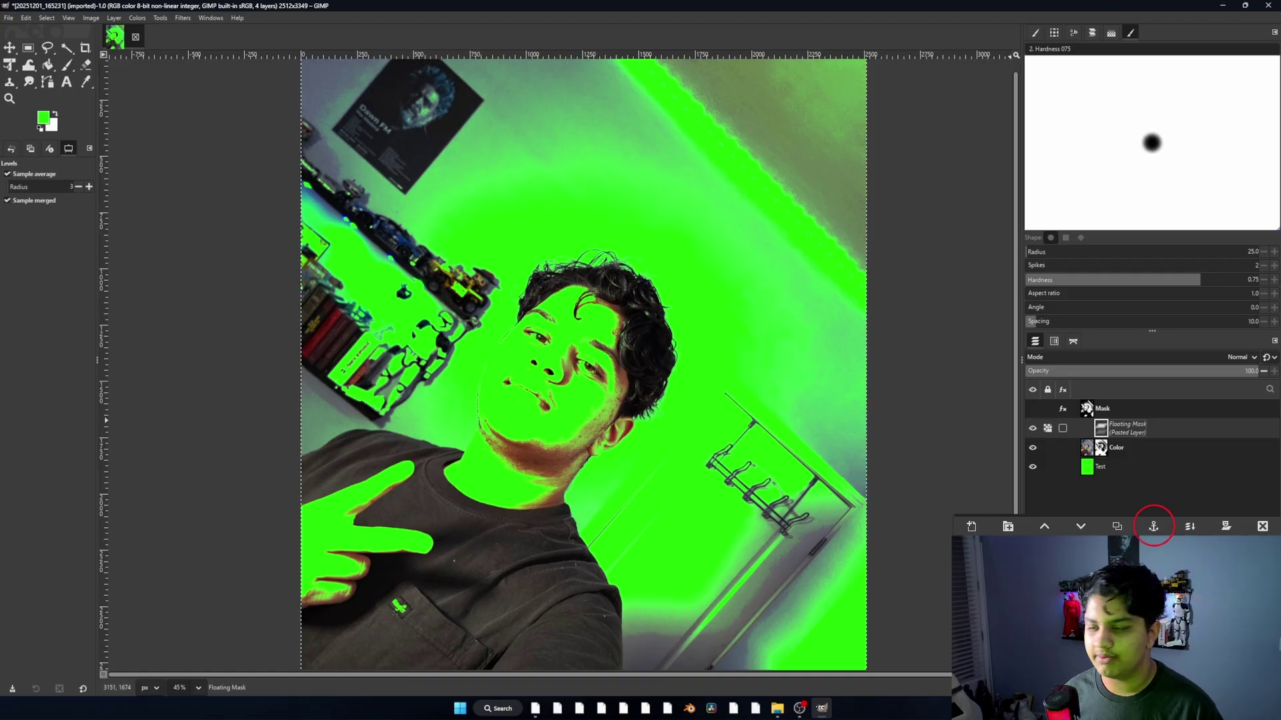
pyautogui.hotkey('ctrl', 'h')
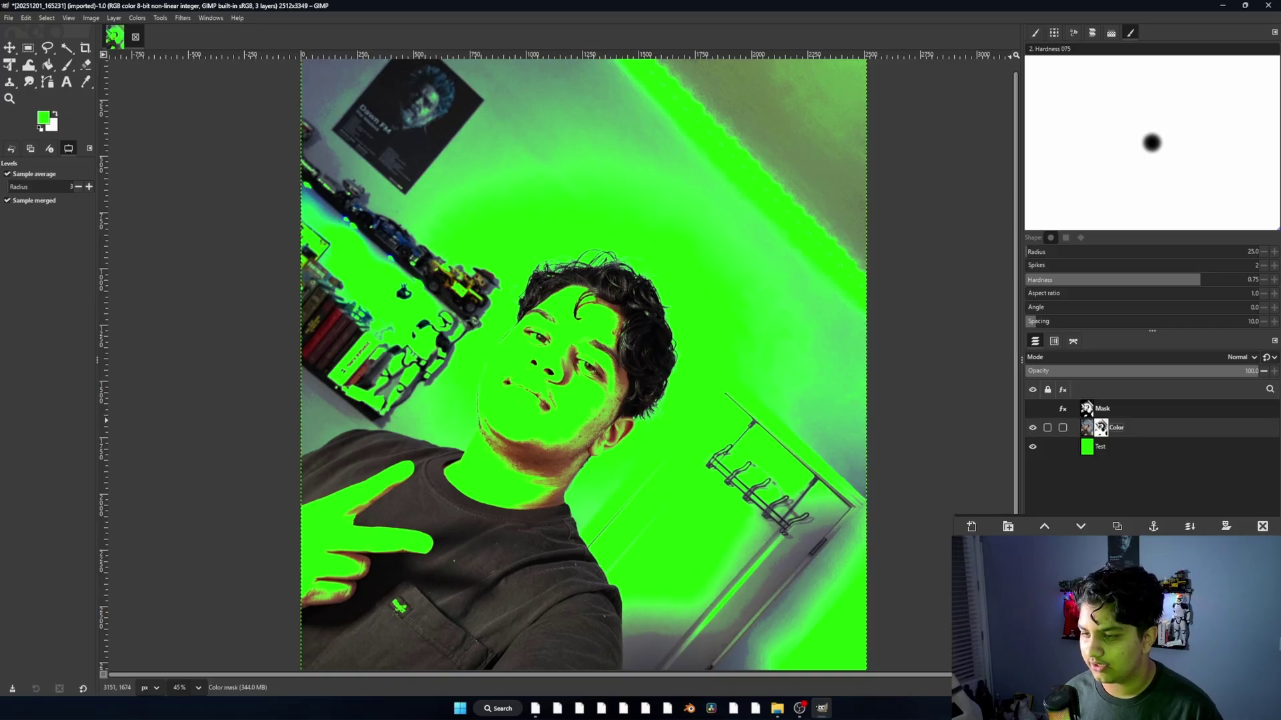
# Examine the masked hair strands, face and leftover background objects against the green Test layer
pyautogui.keyDown('ctrl'); pyautogui.scroll(3, 612, 296); pyautogui.keyUp('ctrl')
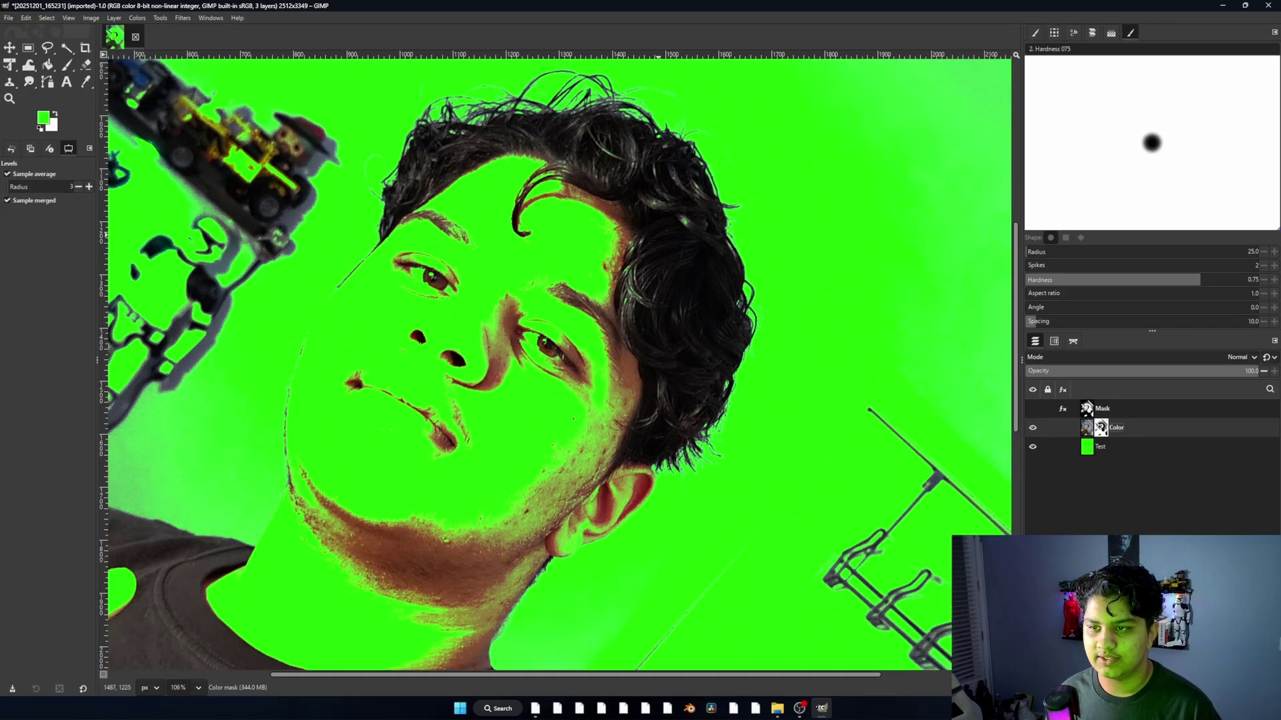
pyautogui.keyDown('ctrl'); pyautogui.scroll(2, 666, 300); pyautogui.keyUp('ctrl')
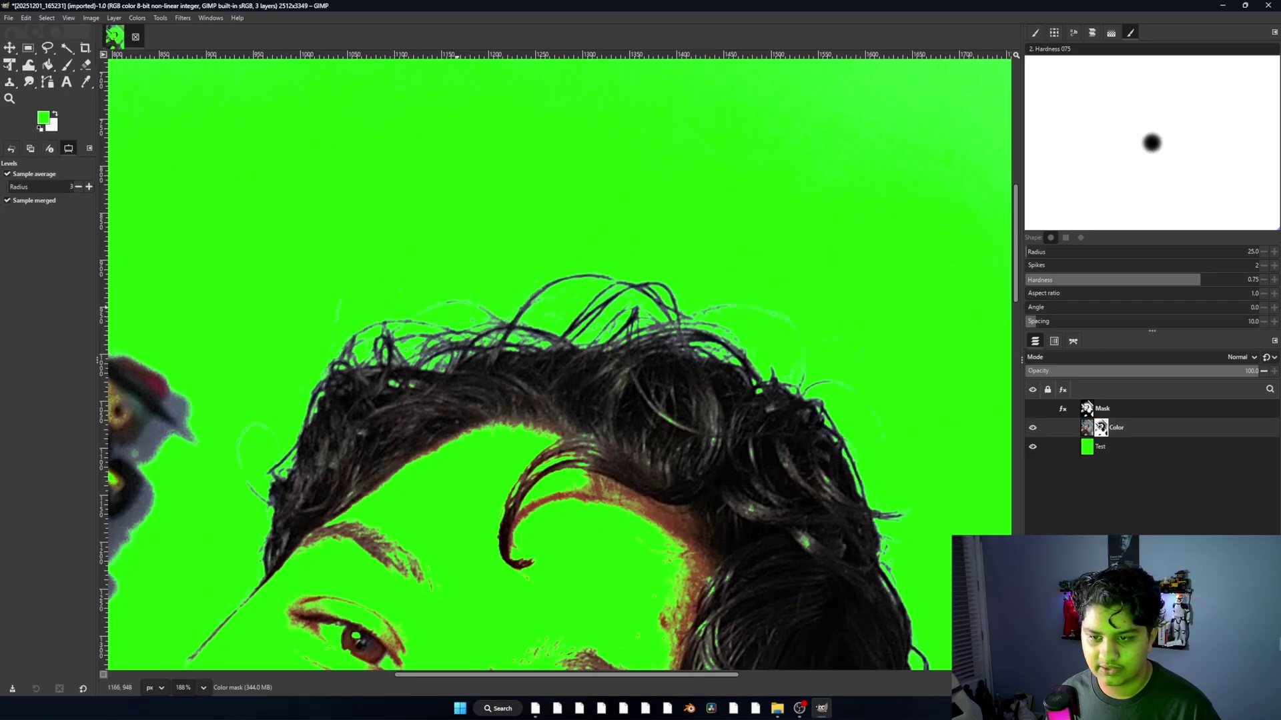
pyautogui.keyDown('ctrl'); pyautogui.scroll(2, 424, 333); pyautogui.keyUp('ctrl')
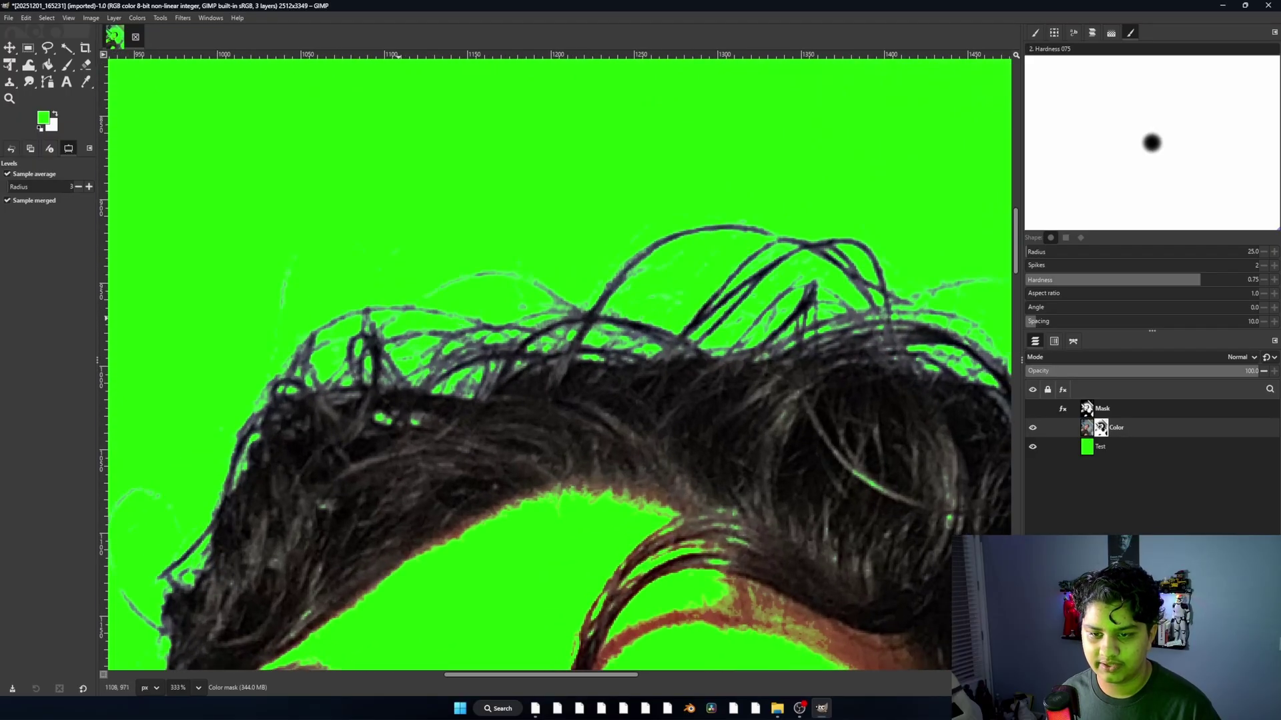
pyautogui.keyDown('ctrl'); pyautogui.scroll(-3, 592, 294); pyautogui.keyUp('ctrl')
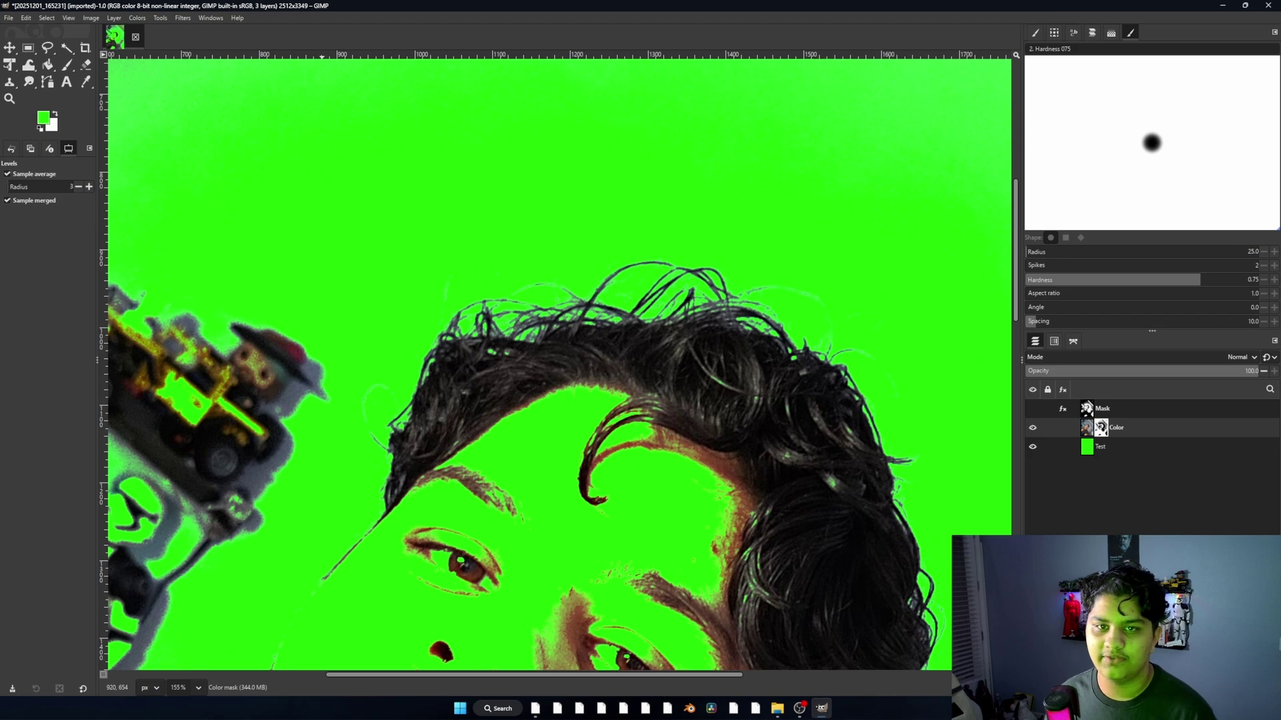
pyautogui.click(160, 18)
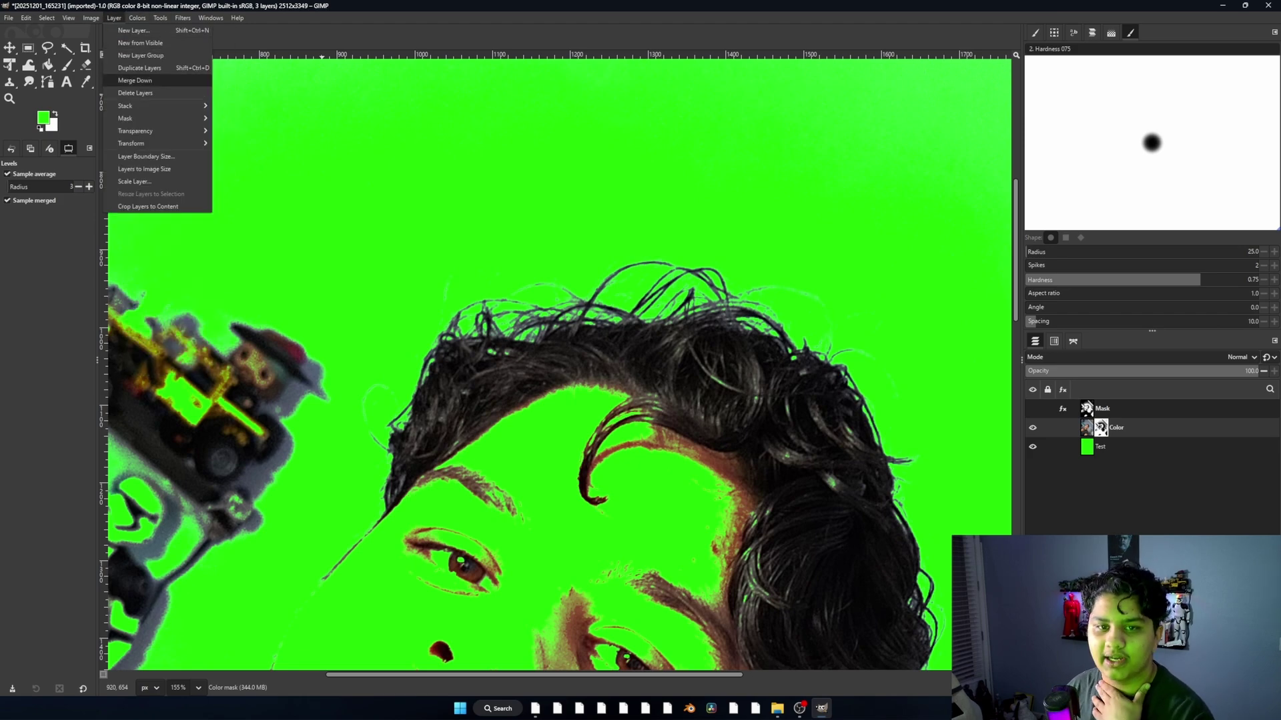
pyautogui.moveTo(137, 18)
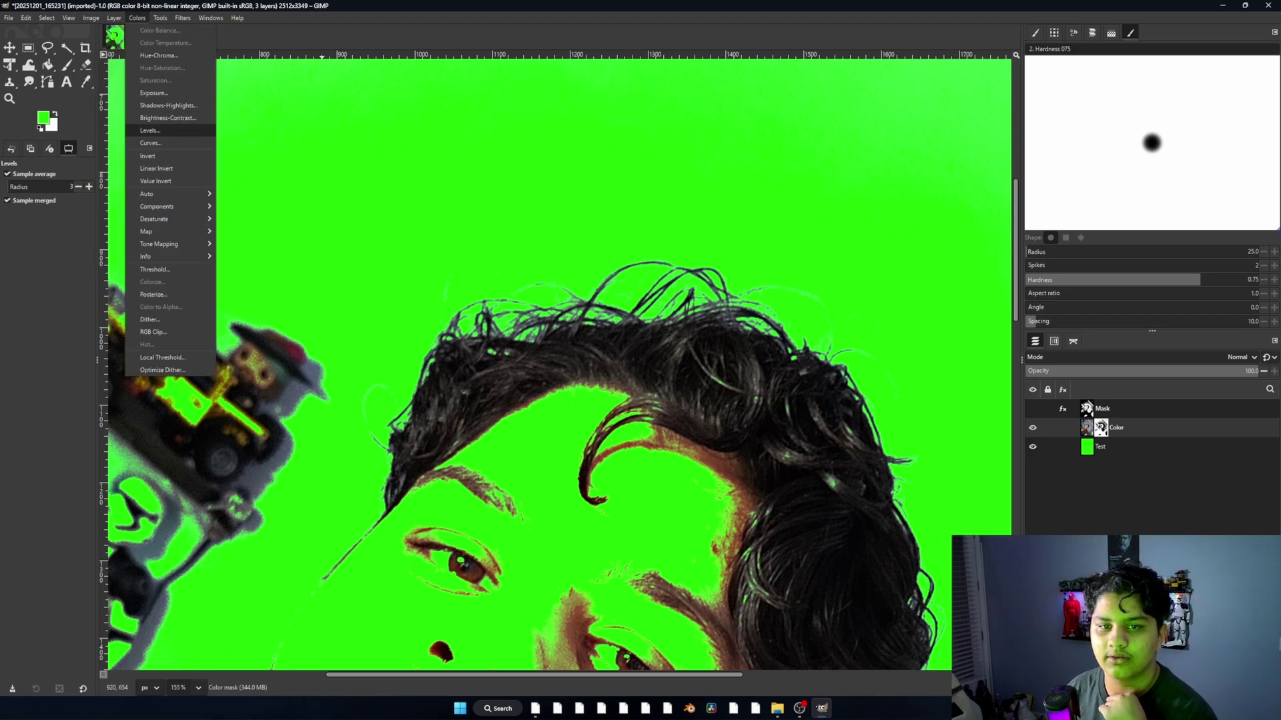
pyautogui.click(150, 130)
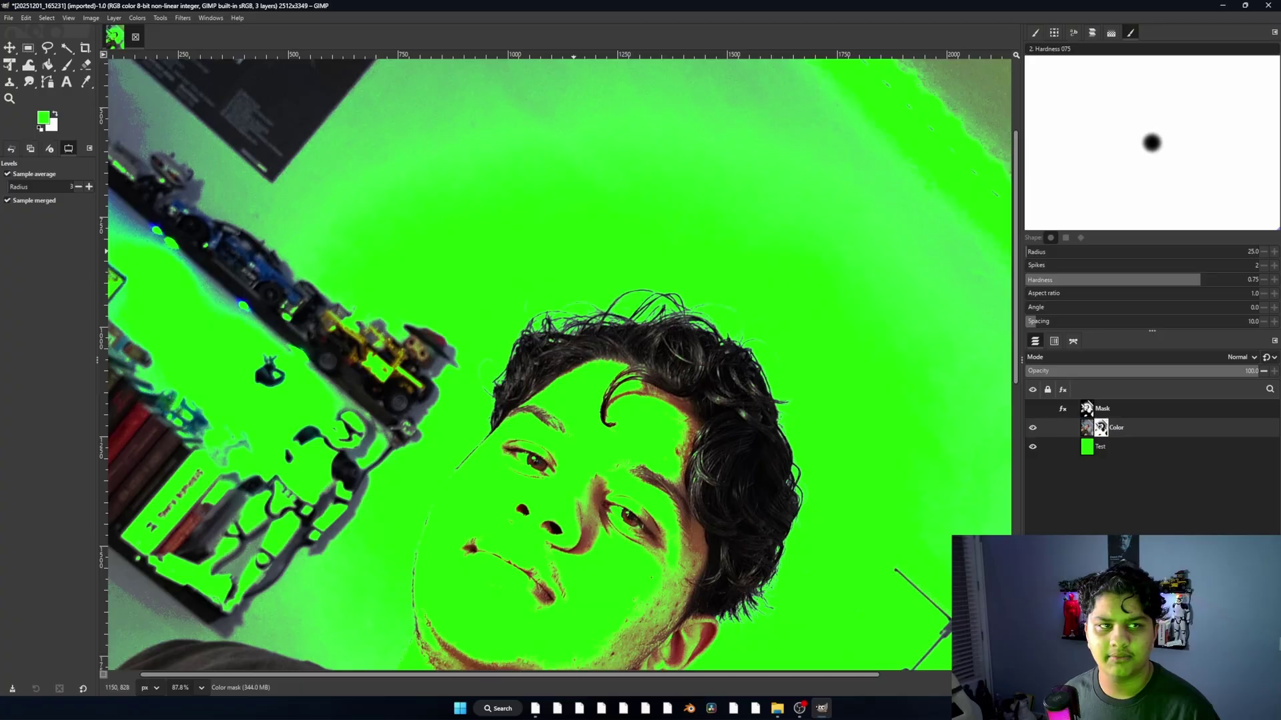
pyautogui.keyDown('ctrl'); pyautogui.scroll(6, 663, 317); pyautogui.keyUp('ctrl')
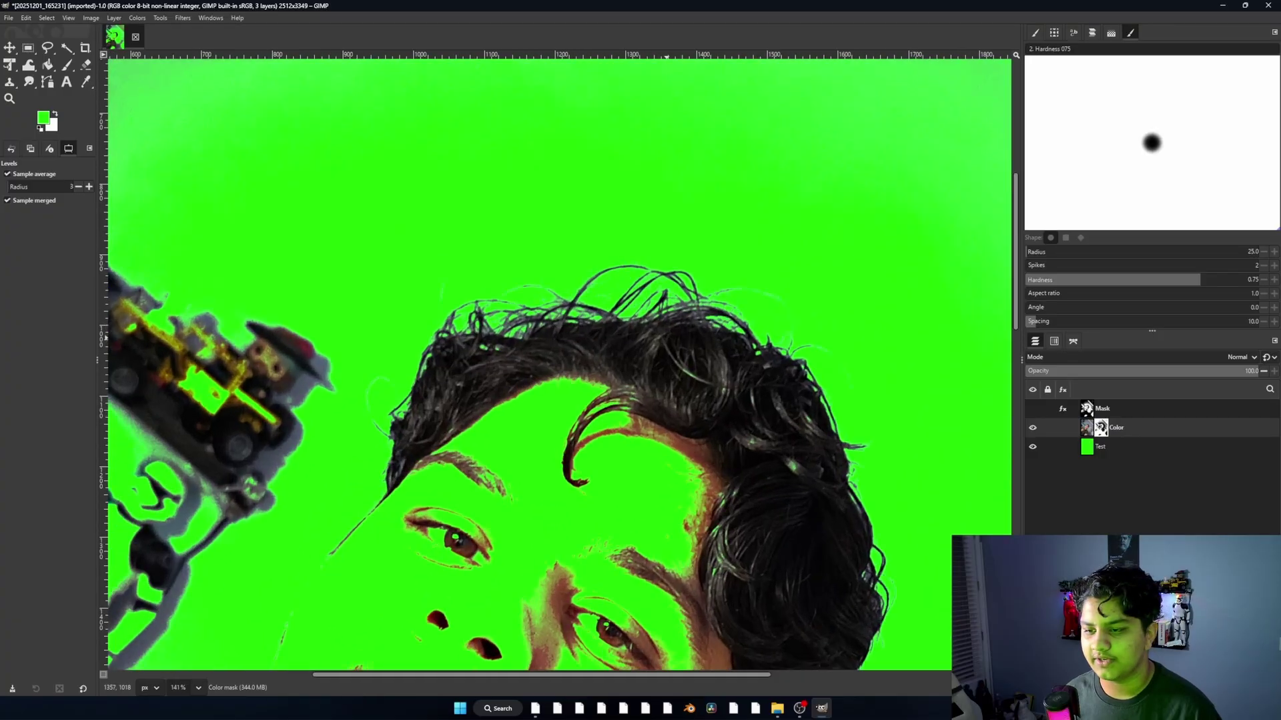
pyautogui.keyDown('ctrl'); pyautogui.scroll(-8, 644, 313); pyautogui.keyUp('ctrl')
pyautogui.keyDown('ctrl'); pyautogui.scroll(3, 686, 345); pyautogui.keyUp('ctrl')
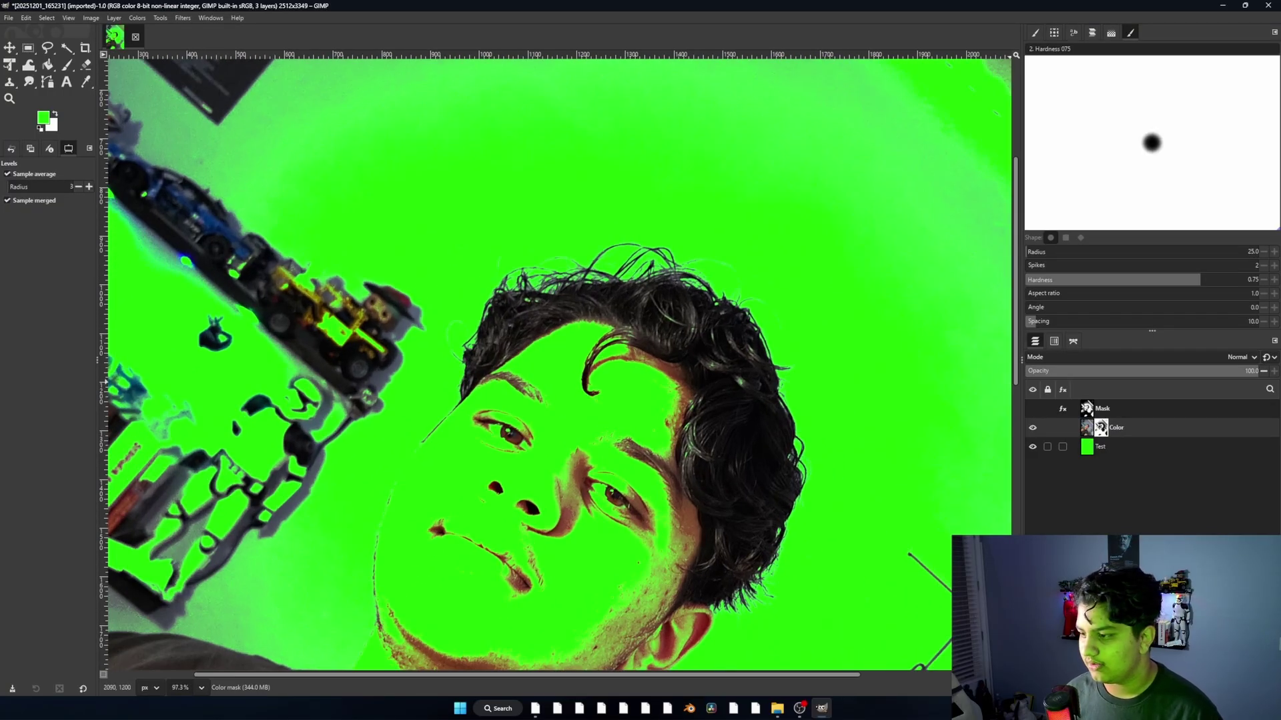
# Hide the green Test layer and inspect the masked hair strands and remaining background against transparency
pyautogui.click(1033, 447)
pyautogui.keyDown('ctrl'); pyautogui.scroll(10, 607, 320); pyautogui.keyUp('ctrl')
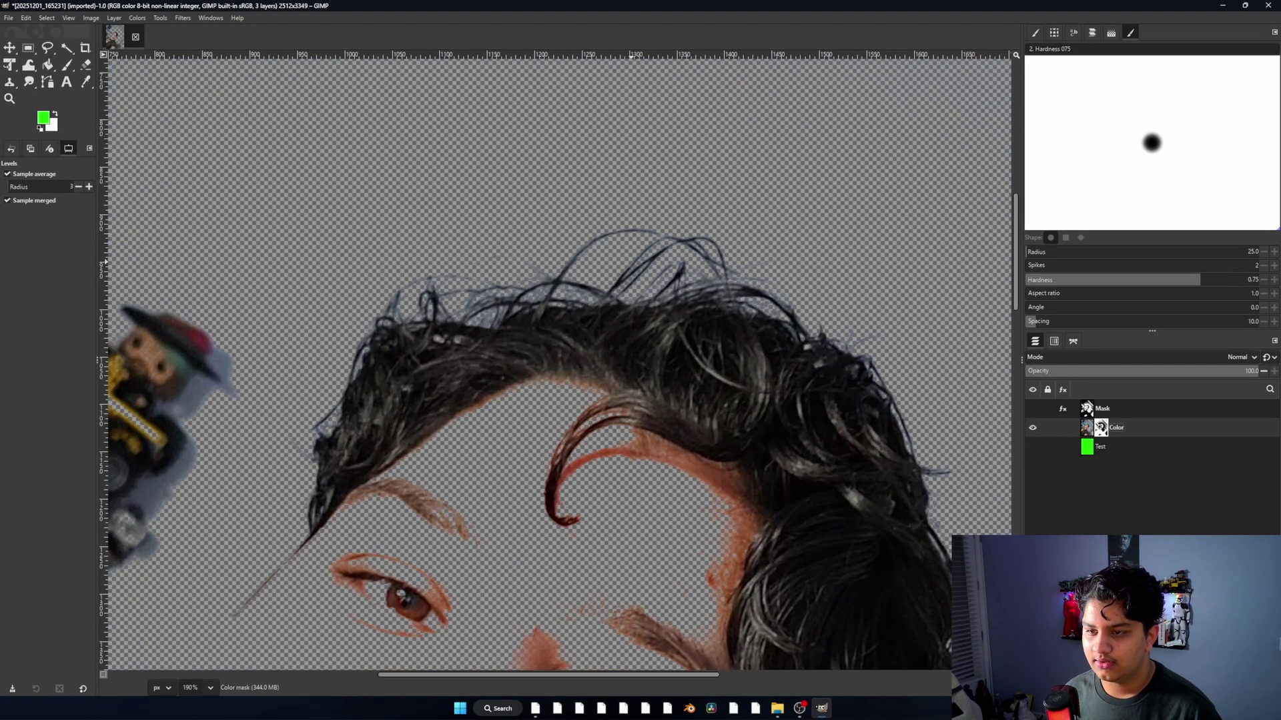
pyautogui.keyDown('ctrl'); pyautogui.scroll(-11, 621, 300); pyautogui.keyUp('ctrl')
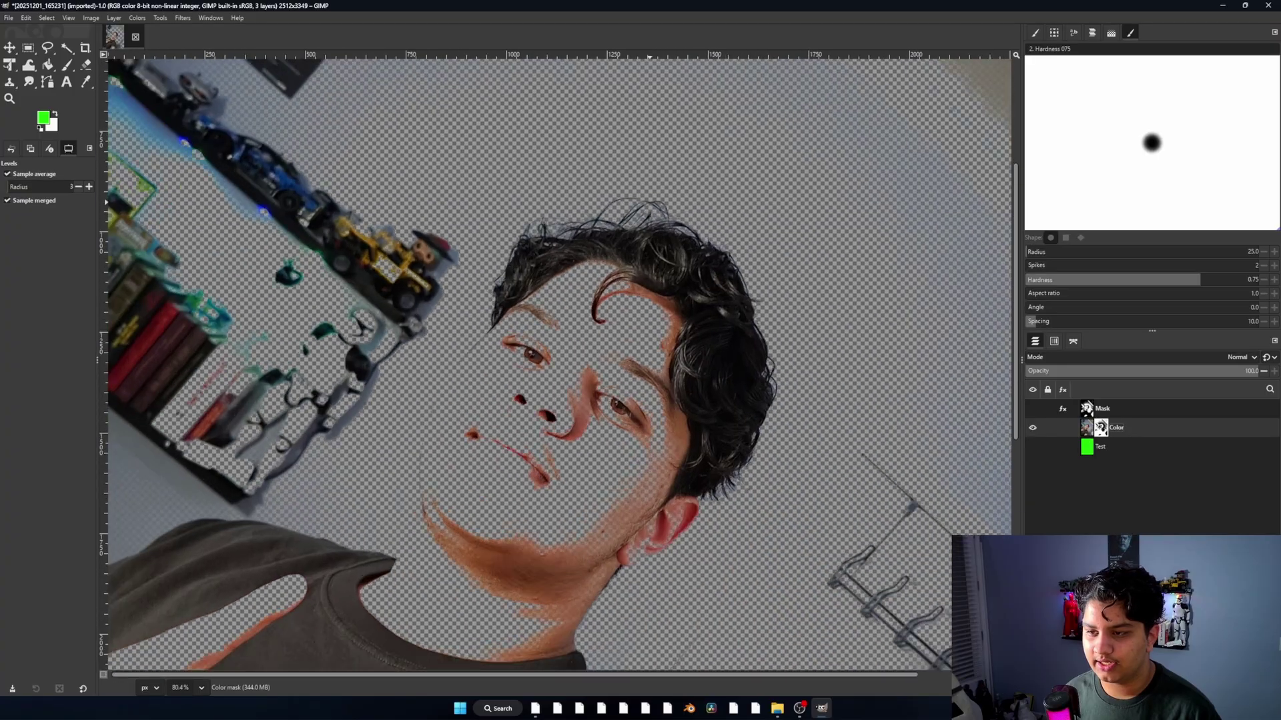
pyautogui.keyDown('ctrl'); pyautogui.scroll(10, 620, 300); pyautogui.keyUp('ctrl')
pyautogui.keyDown('ctrl'); pyautogui.scroll(-10, 620, 300); pyautogui.keyUp('ctrl')
pyautogui.keyDown('ctrl'); pyautogui.scroll(-6, 706, 291); pyautogui.keyUp('ctrl')
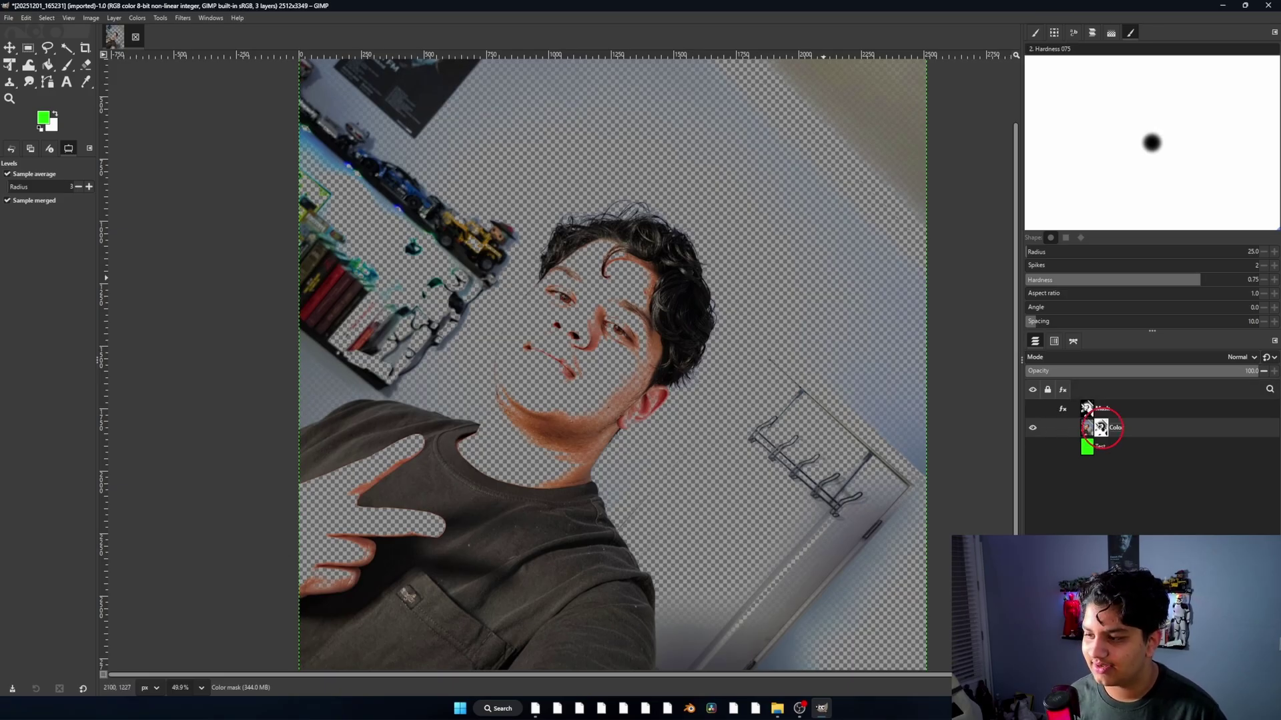
# Paint white on the Color layer's mask with a size 126 Paintbrush to restore the forehead, eyes, nose and cheek
pyautogui.press('p')
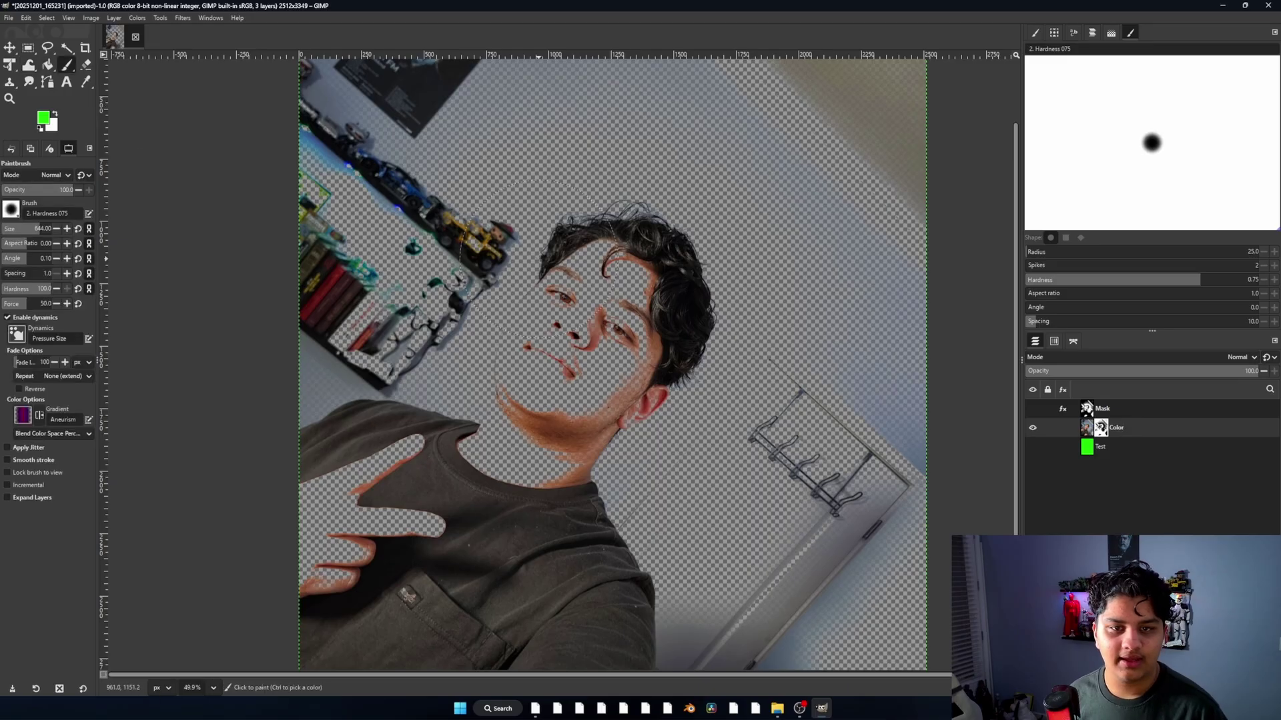
pyautogui.scroll(1, 579, 306)
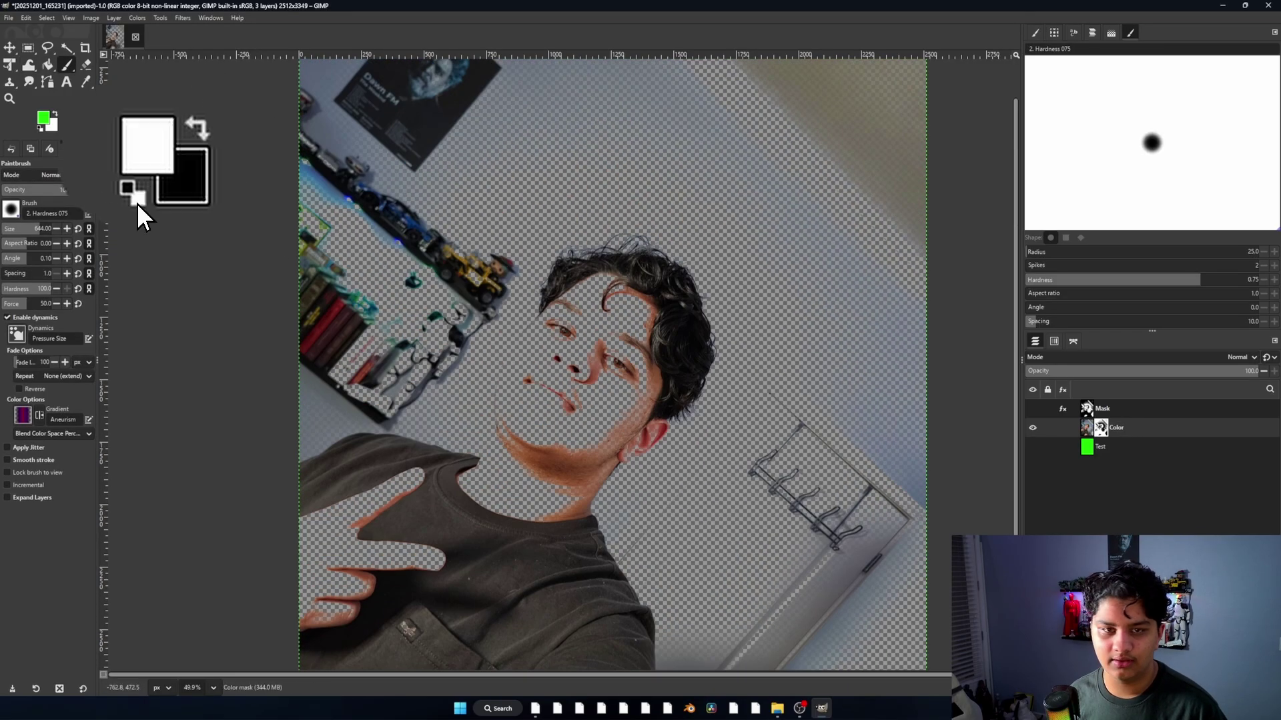
pyautogui.press('d')
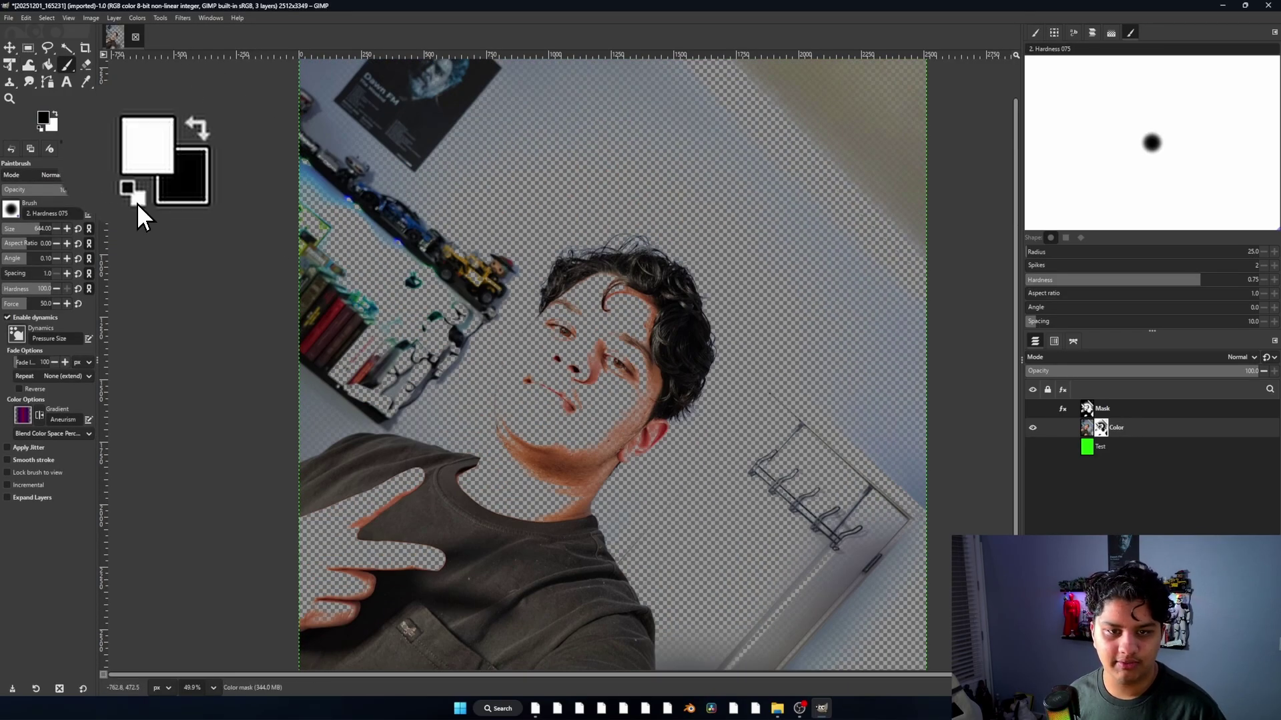
pyautogui.press('x')
pyautogui.keyDown('ctrl'); pyautogui.scroll(3, 618, 315); pyautogui.keyUp('ctrl')
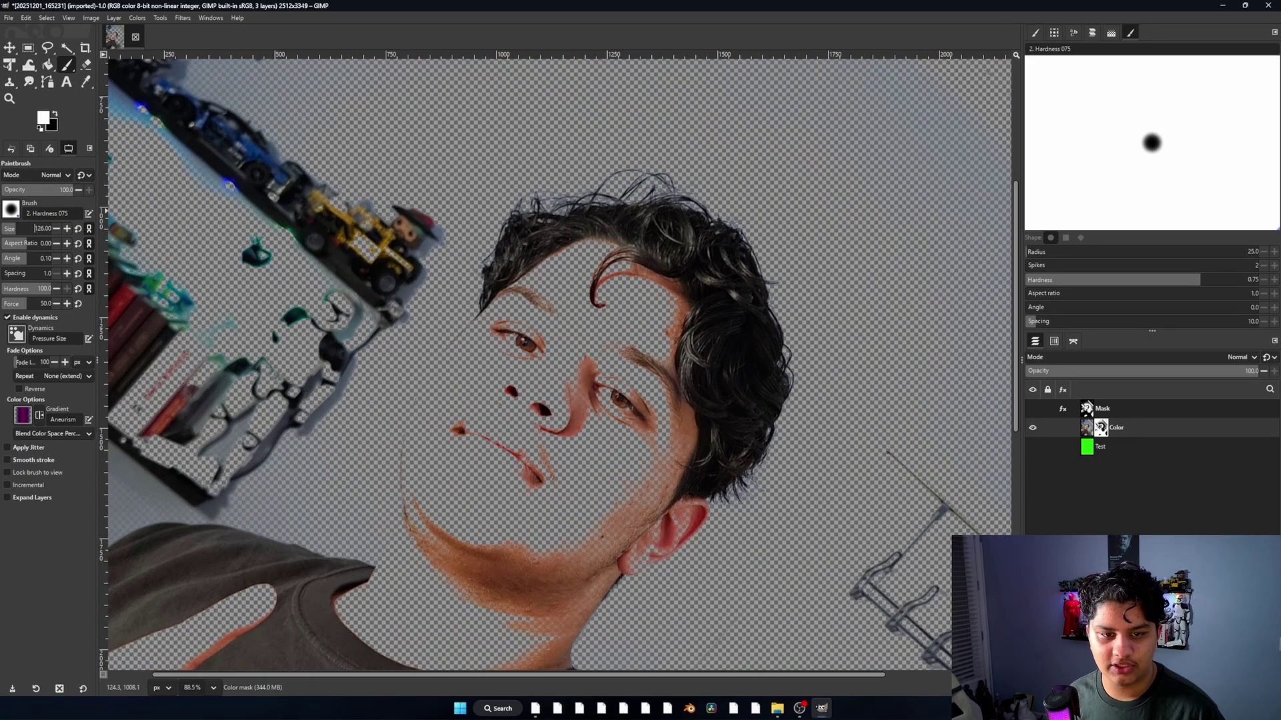
pyautogui.moveTo(534, 344)
pyautogui.mouseDown()
pyautogui.moveTo(657, 286)
pyautogui.moveTo(637, 471)
pyautogui.moveTo(551, 391)
pyautogui.moveTo(504, 290)
pyautogui.mouseUp()
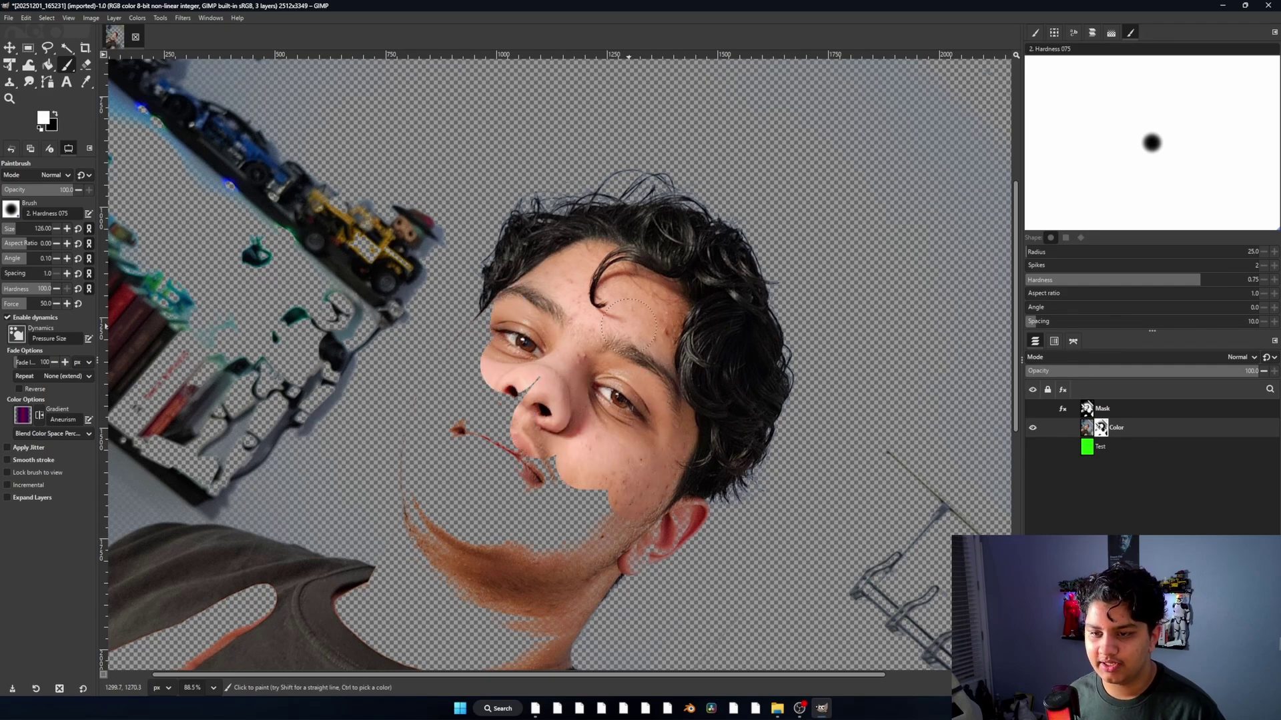
# Move the Mask layer directly beneath the Color layer and make it visible as a painting guide
pyautogui.keyDown('ctrl'); pyautogui.scroll(-2, 640, 273); pyautogui.keyUp('ctrl')
pyautogui.keyDown('ctrl'); pyautogui.scroll(3, 519, 419); pyautogui.keyUp('ctrl')
pyautogui.moveTo(1102, 408); pyautogui.dragTo(1101, 437)
pyautogui.click(1033, 428)
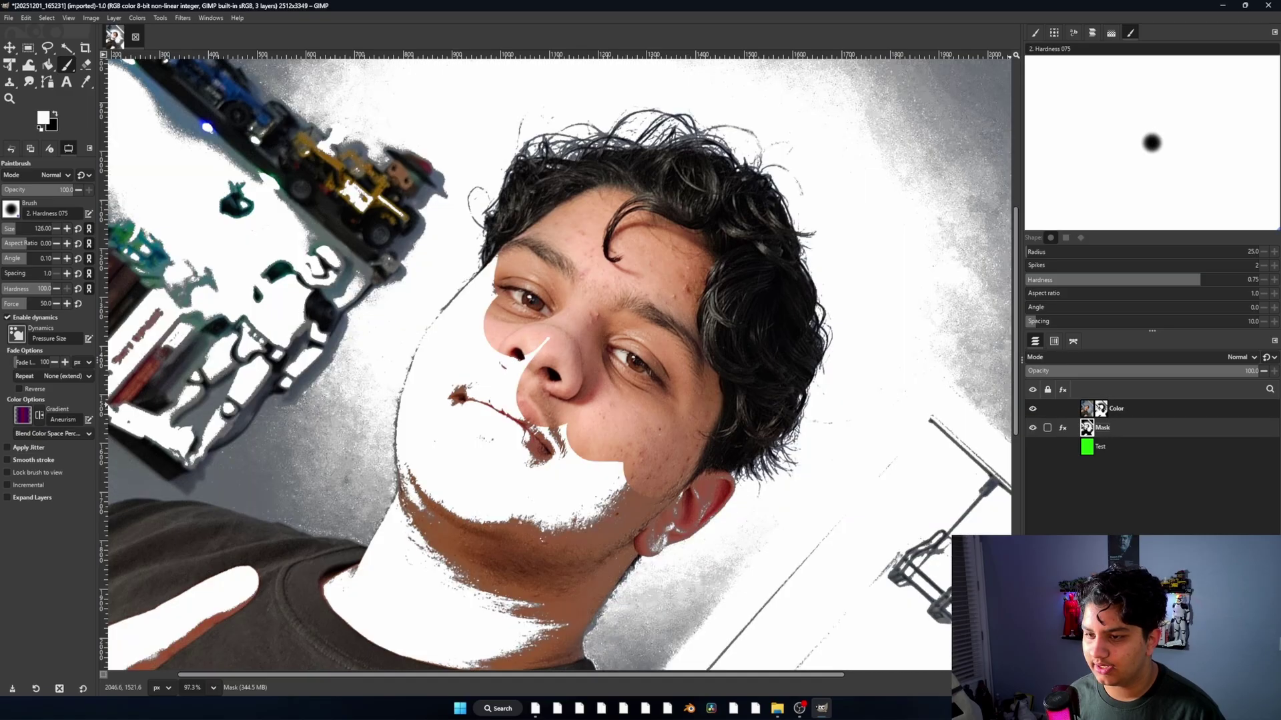
pyautogui.keyDown('ctrl'); pyautogui.scroll(-7, 587, 347); pyautogui.keyUp('ctrl')
pyautogui.keyDown('ctrl'); pyautogui.scroll(8, 449, 407); pyautogui.keyUp('ctrl')
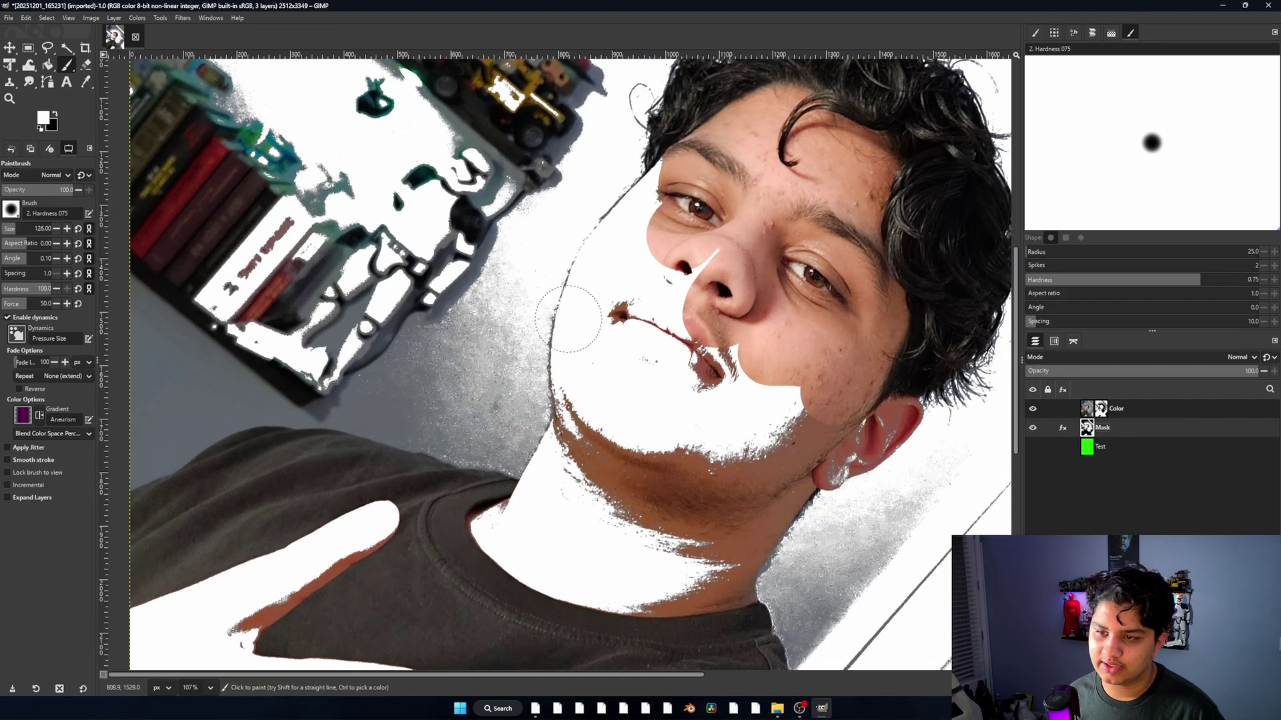
# Paint white on the Color layer's mask to restore the two raised fingers, mouth, chin and upper neck
pyautogui.keyDown('ctrl'); pyautogui.scroll(-4, 603, 254); pyautogui.keyUp('ctrl')
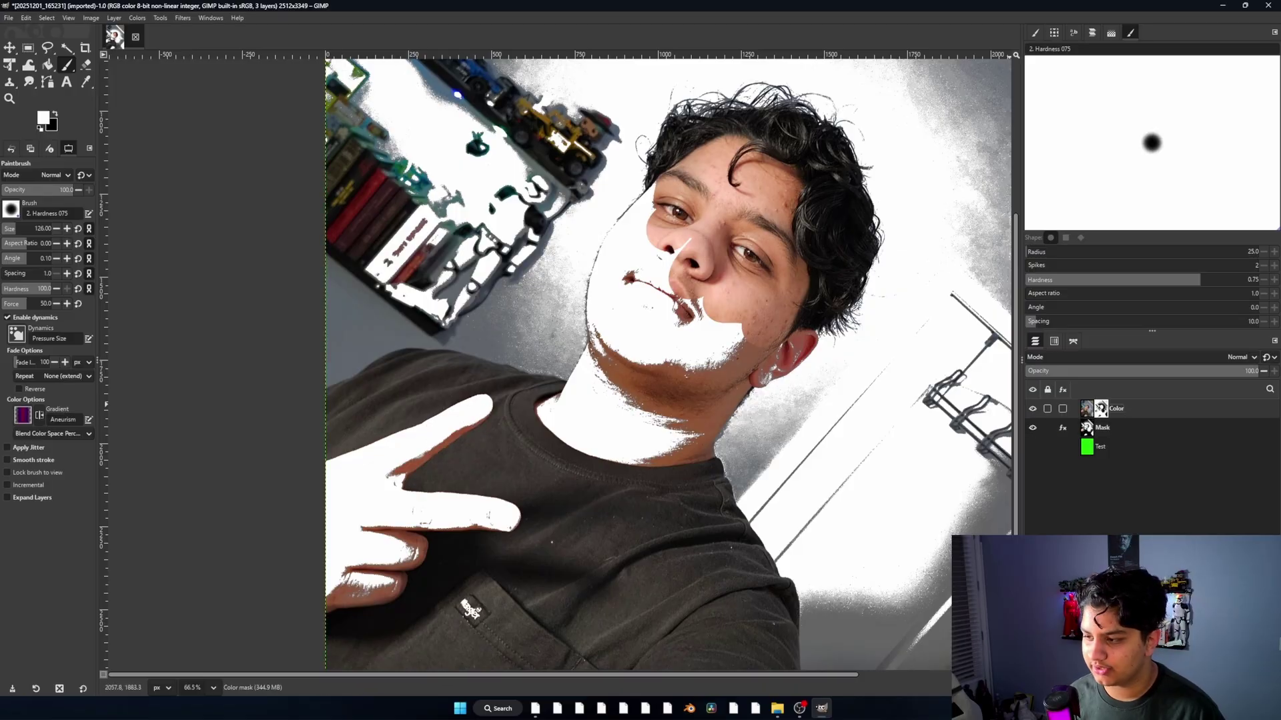
pyautogui.moveTo(497, 406)
pyautogui.mouseDown()
pyautogui.moveTo(434, 427)
pyautogui.moveTo(346, 507)
pyautogui.moveTo(512, 522)
pyautogui.mouseUp()
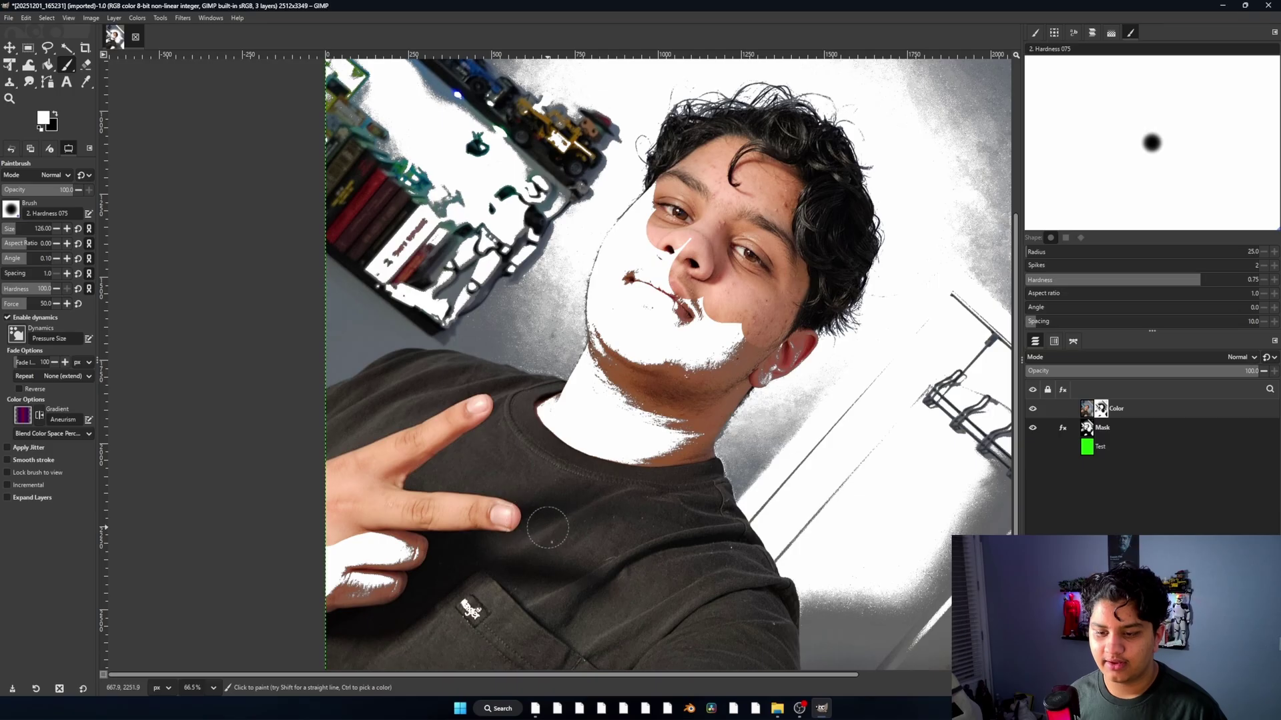
pyautogui.moveTo(654, 303)
pyautogui.mouseDown()
pyautogui.moveTo(657, 286)
pyautogui.moveTo(694, 347)
pyautogui.moveTo(724, 347)
pyautogui.moveTo(737, 329)
pyautogui.mouseUp()
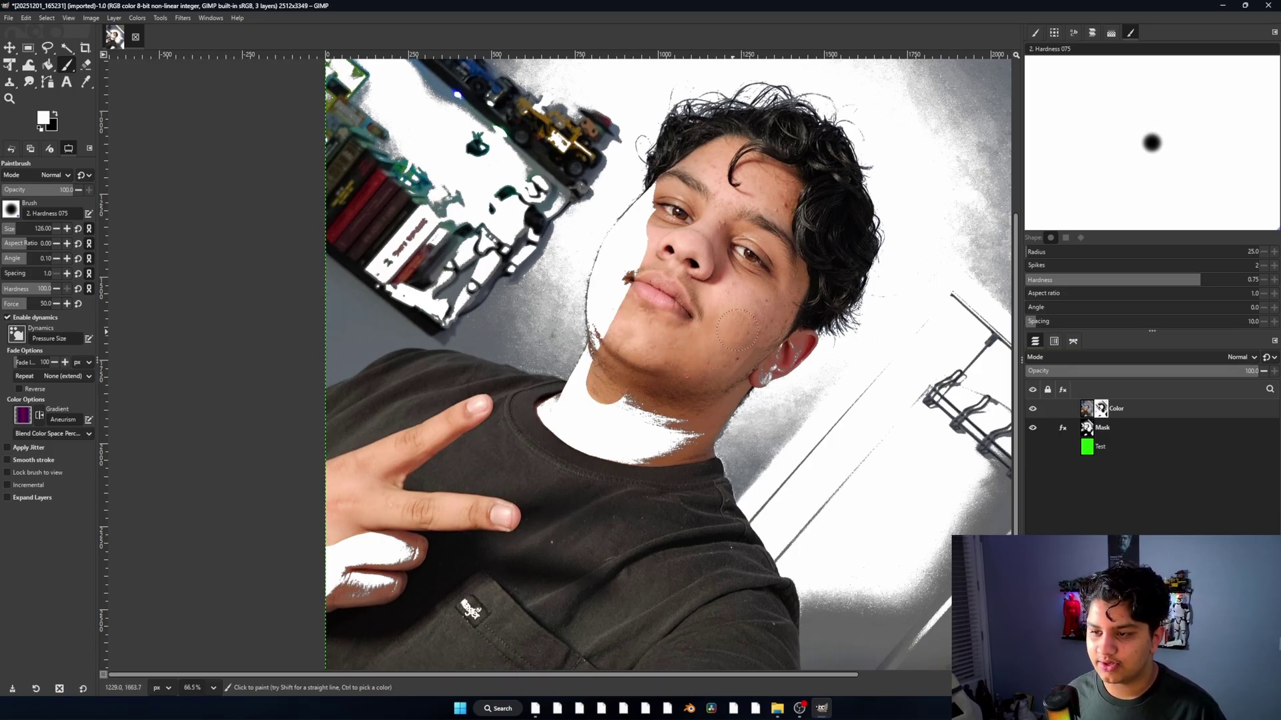
# Open the finished cutout project Alpha.xcf from the recently used files
pyautogui.click(9, 18)
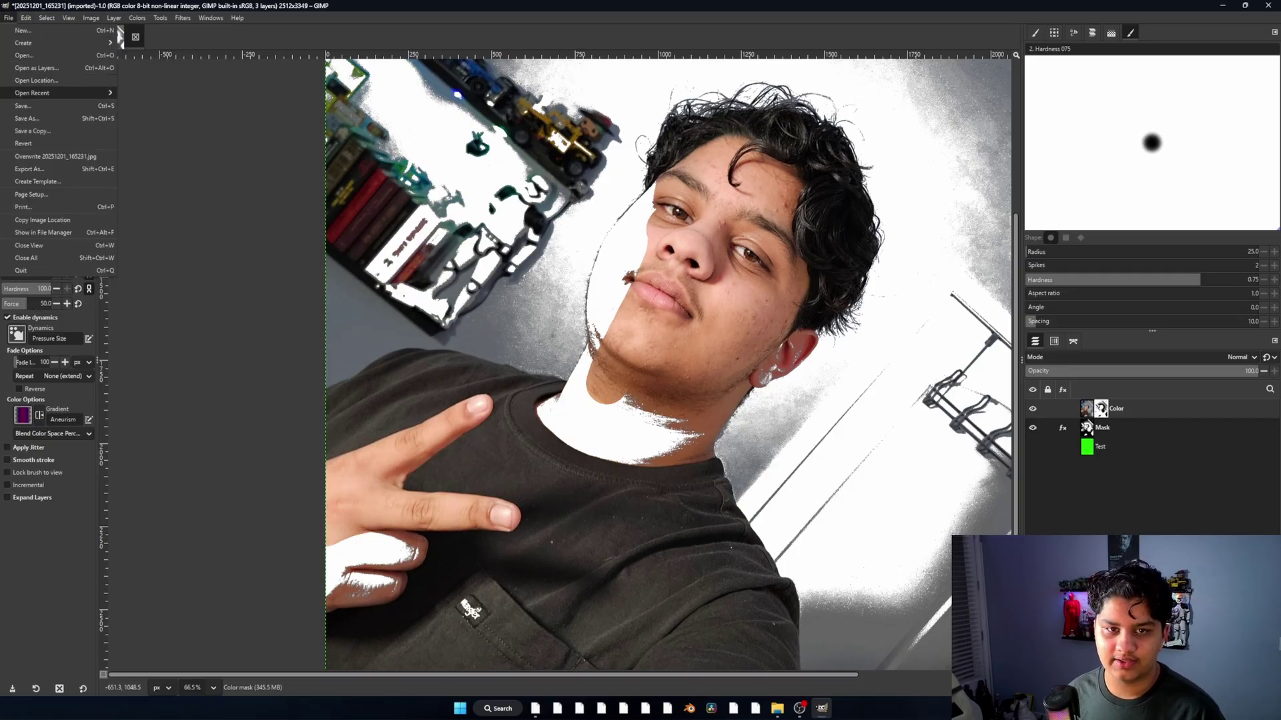
pyautogui.moveTo(60, 93)
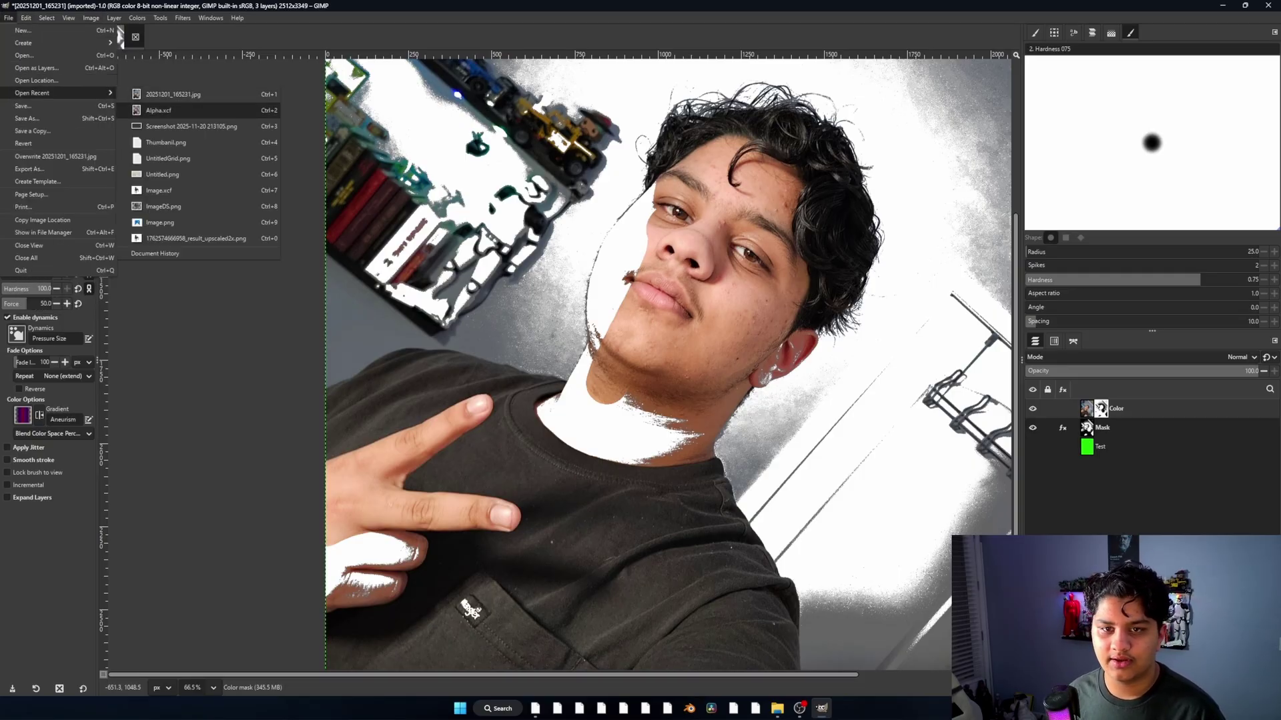
pyautogui.click(158, 110)
# Examine the finished cutout's fine hair strands, face and body outline against transparency
pyautogui.keyDown('ctrl'); pyautogui.scroll(4, 587, 337); pyautogui.keyUp('ctrl')
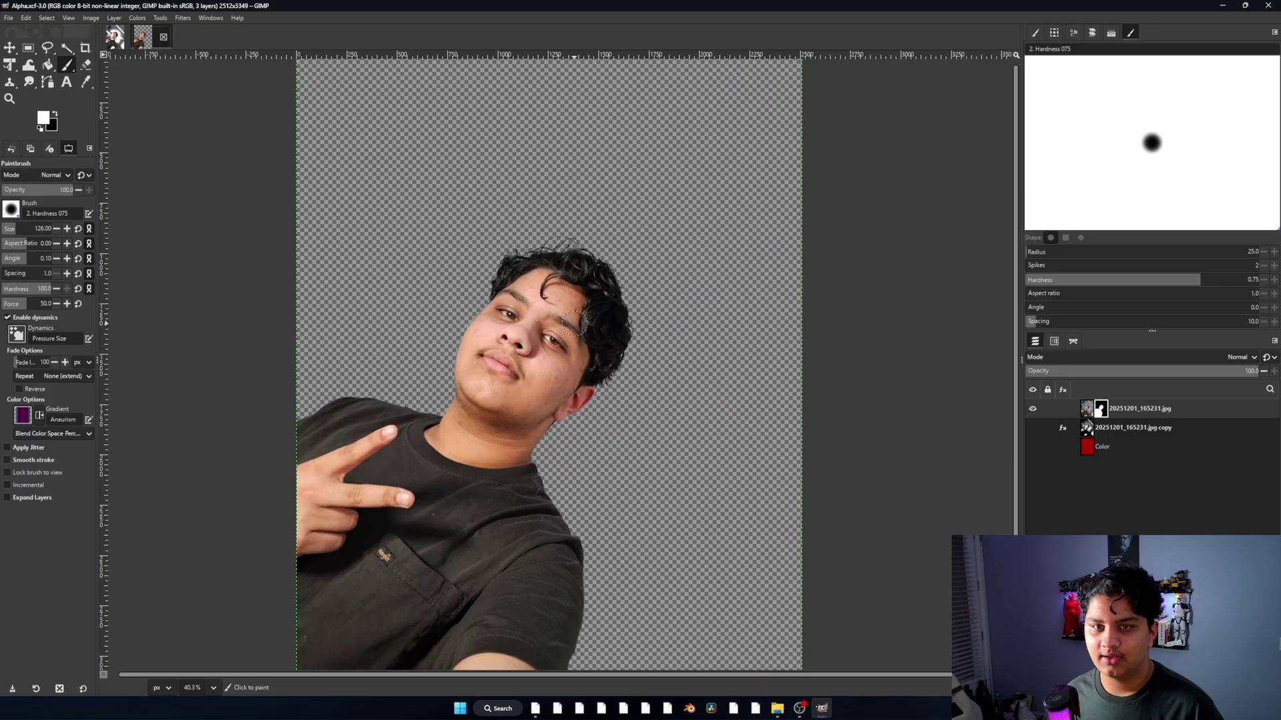
pyautogui.keyDown('ctrl'); pyautogui.scroll(3, 587, 163); pyautogui.keyUp('ctrl')
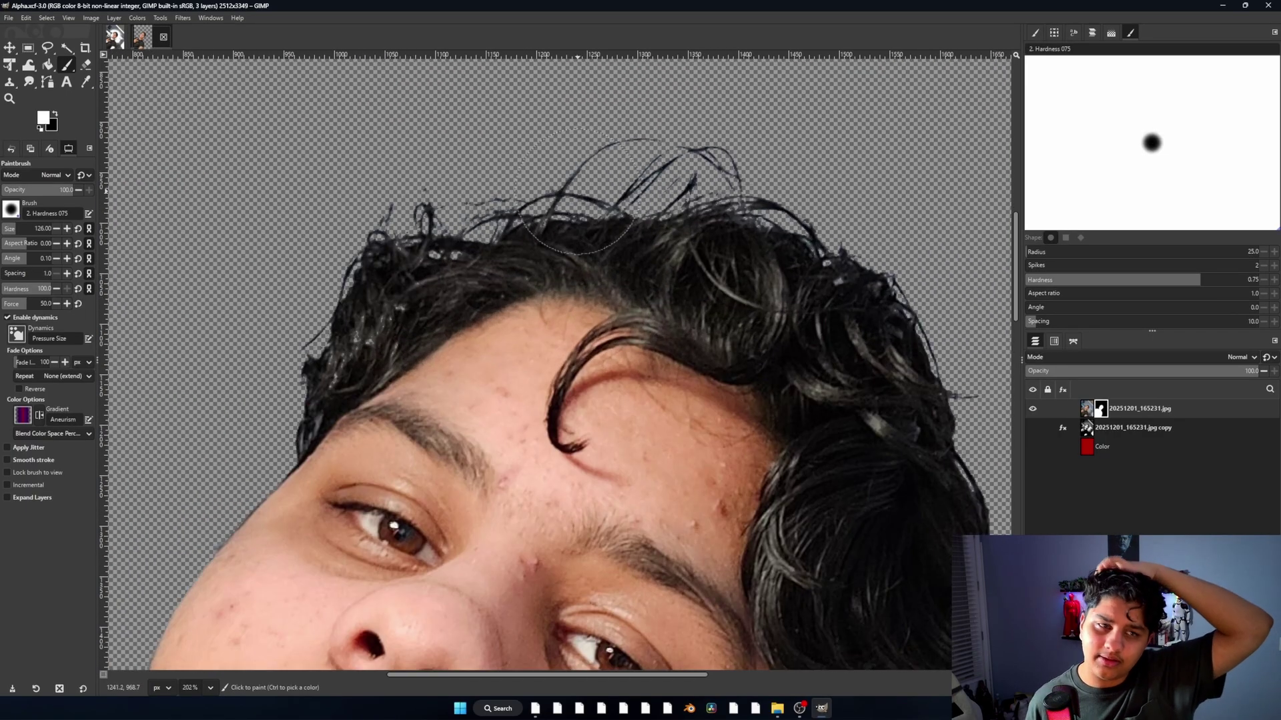
pyautogui.keyDown('ctrl'); pyautogui.scroll(-3, 472, 138); pyautogui.keyUp('ctrl')
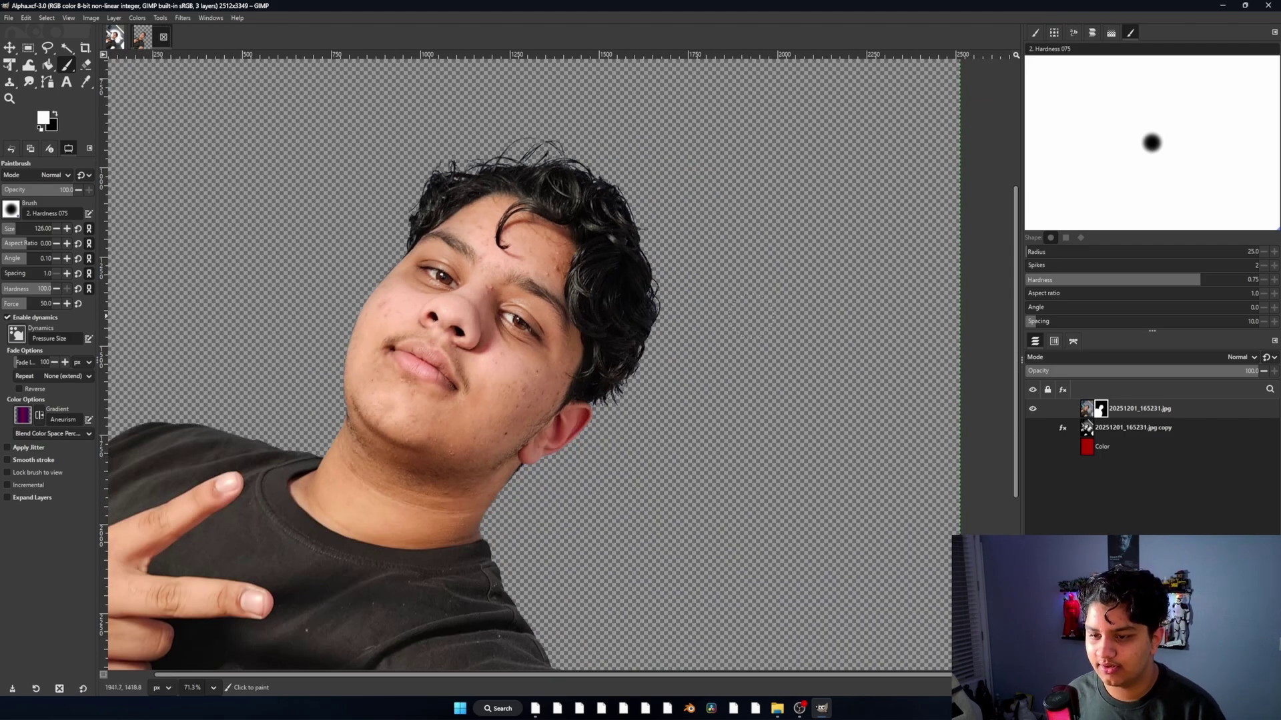
pyautogui.keyDown('ctrl'); pyautogui.scroll(-5, 740, 326); pyautogui.keyUp('ctrl')
pyautogui.keyDown('ctrl'); pyautogui.scroll(11, 601, 437); pyautogui.keyUp('ctrl')
pyautogui.keyDown('ctrl'); pyautogui.scroll(-3, 548, 375); pyautogui.keyUp('ctrl')
pyautogui.scroll(-5, 548, 375)
pyautogui.keyDown('ctrl'); pyautogui.scroll(-3, 518, 398); pyautogui.keyUp('ctrl')
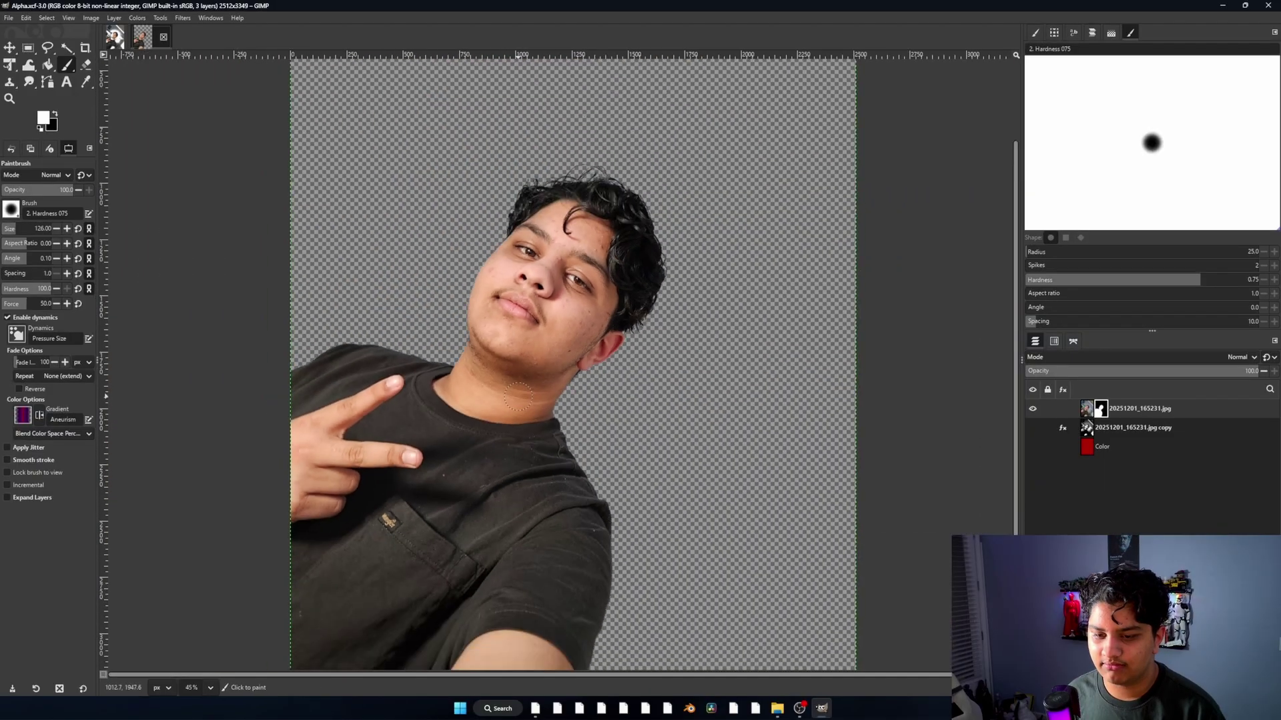
pyautogui.keyDown('ctrl'); pyautogui.scroll(-2, 532, 402); pyautogui.keyUp('ctrl')
# Check the cutout's edges against the red Color layer, and undo showing that layer
pyautogui.click(1032, 446)
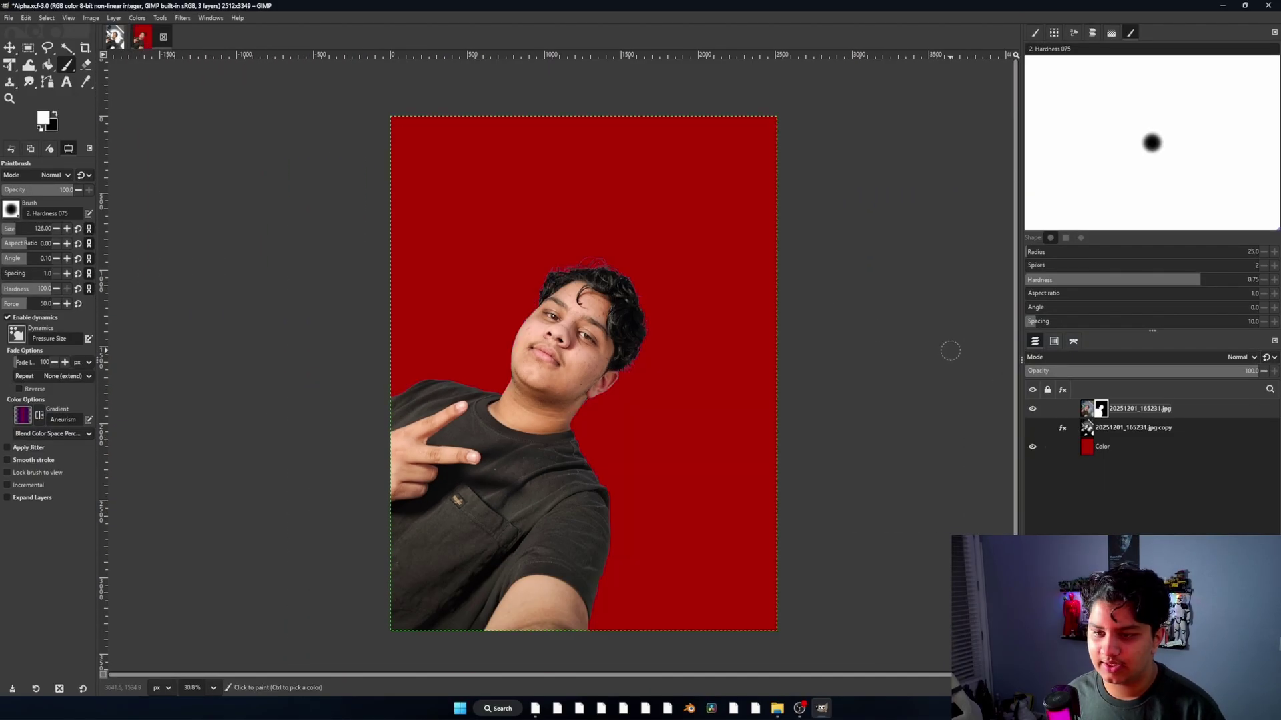
pyautogui.keyDown('ctrl'); pyautogui.scroll(3, 572, 291); pyautogui.keyUp('ctrl')
pyautogui.keyDown('ctrl'); pyautogui.scroll(-3, 573, 334); pyautogui.keyUp('ctrl')
pyautogui.keyDown('ctrl'); pyautogui.scroll(1, 576, 391); pyautogui.keyUp('ctrl')
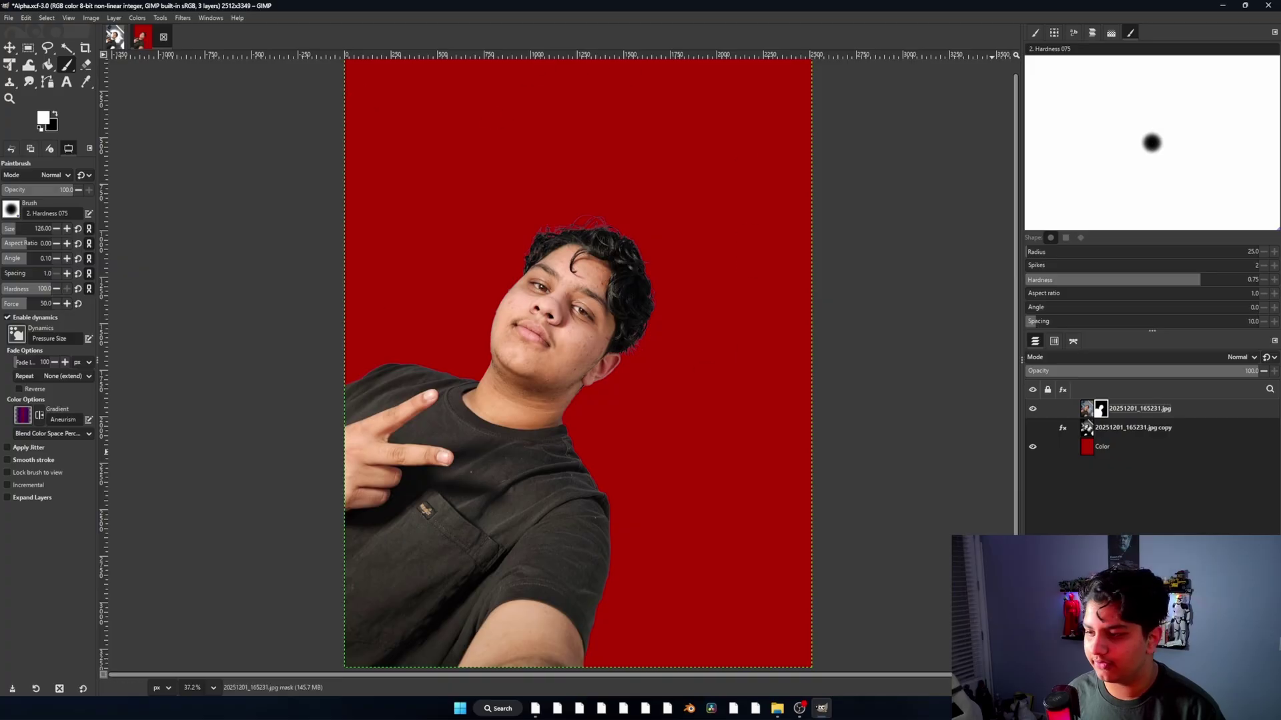
pyautogui.hotkey('ctrl', 'z')
pyautogui.keyDown('ctrl'); pyautogui.scroll(-1, 585, 255); pyautogui.keyUp('ctrl')
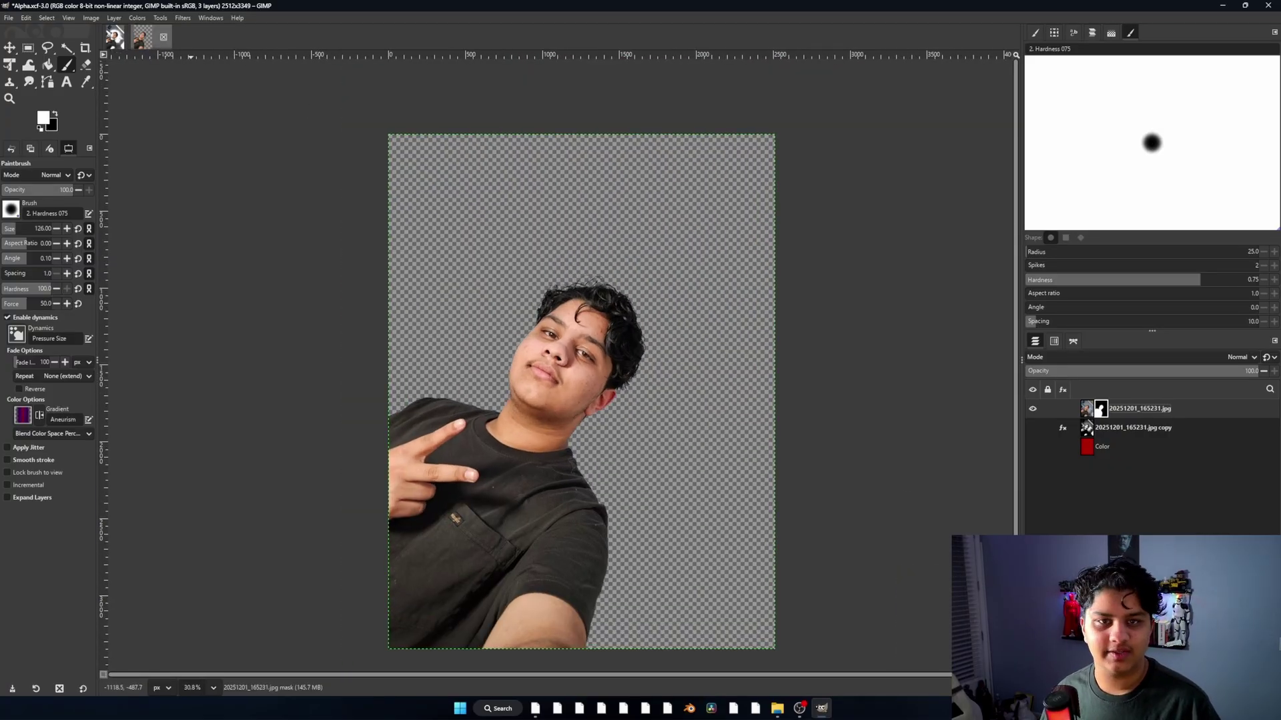
# Export the transparent cutout as Alpha.png in the Requiem folder with the existing PNG options, and save the project
pyautogui.click(9, 18)
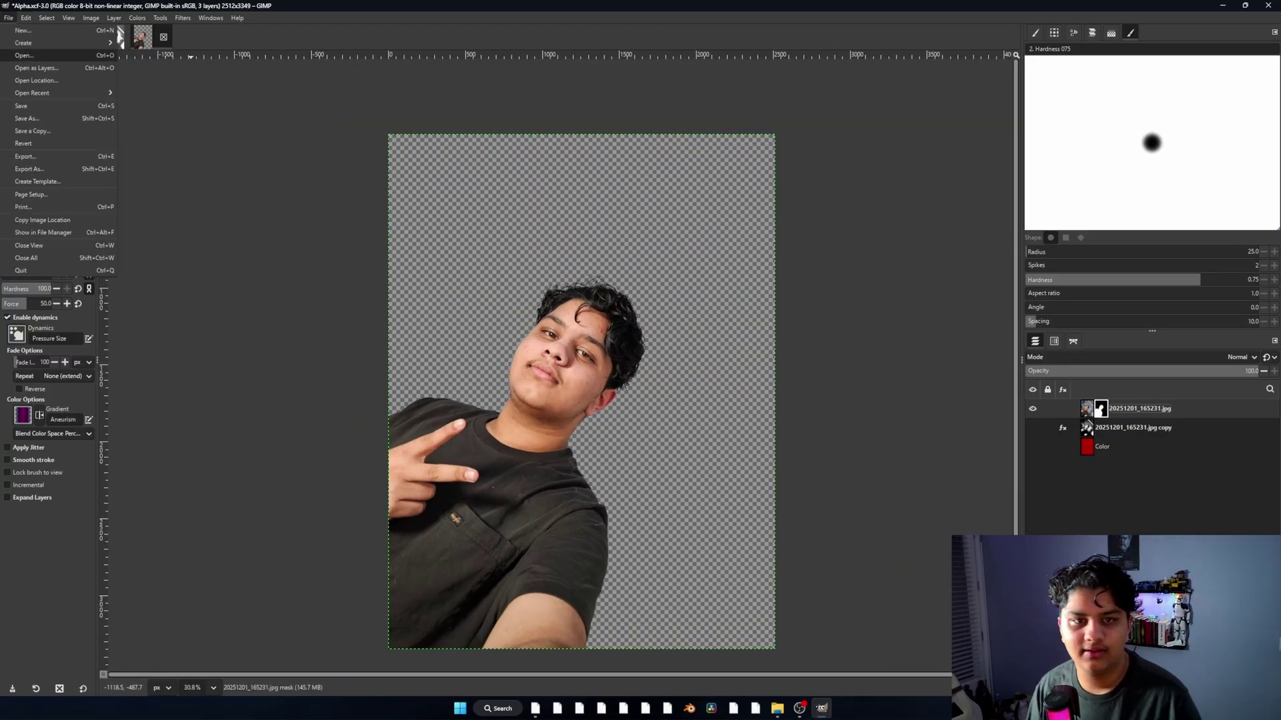
pyautogui.click(30, 169)
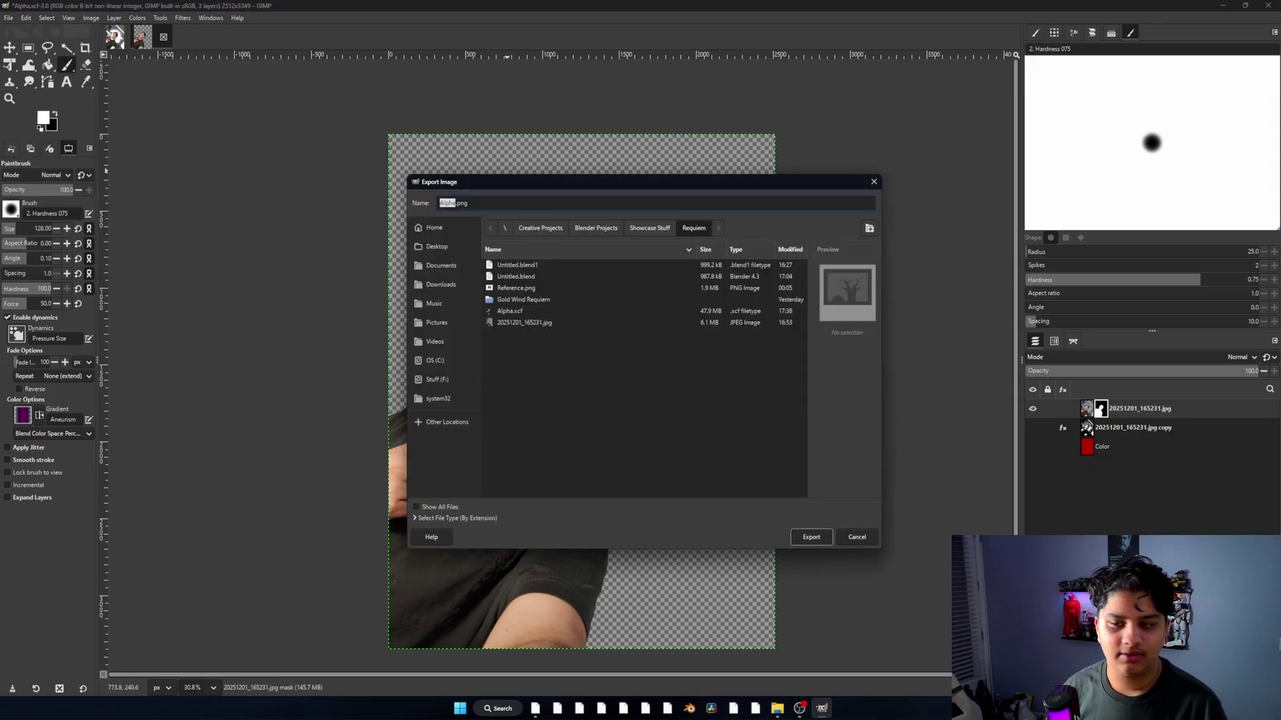
pyautogui.press('Return')
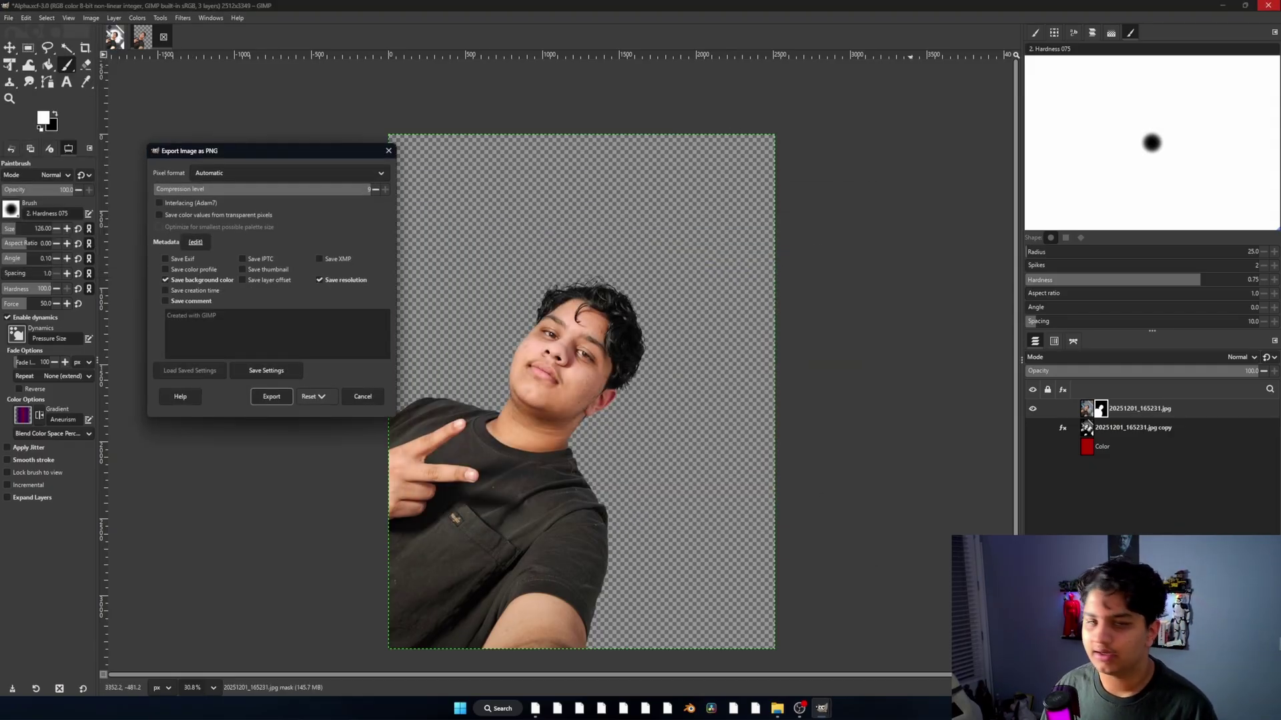
pyautogui.click(272, 396)
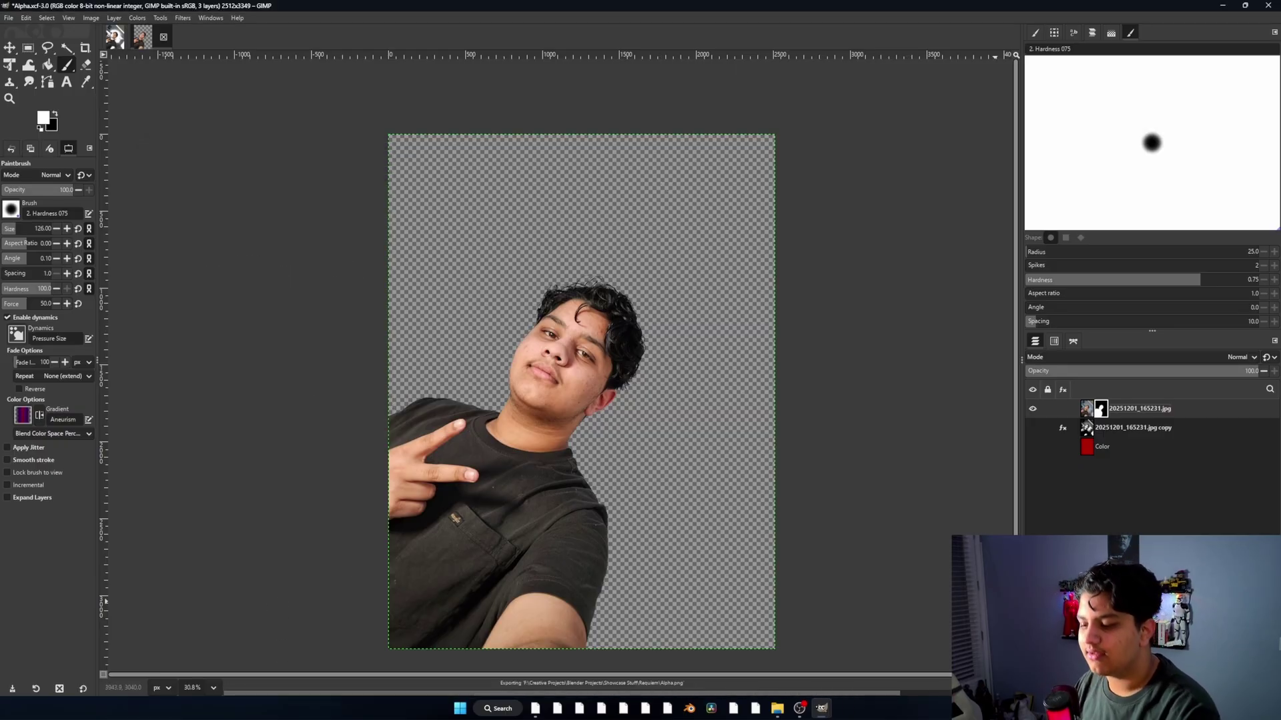
pyautogui.hotkey('ctrl', 's')
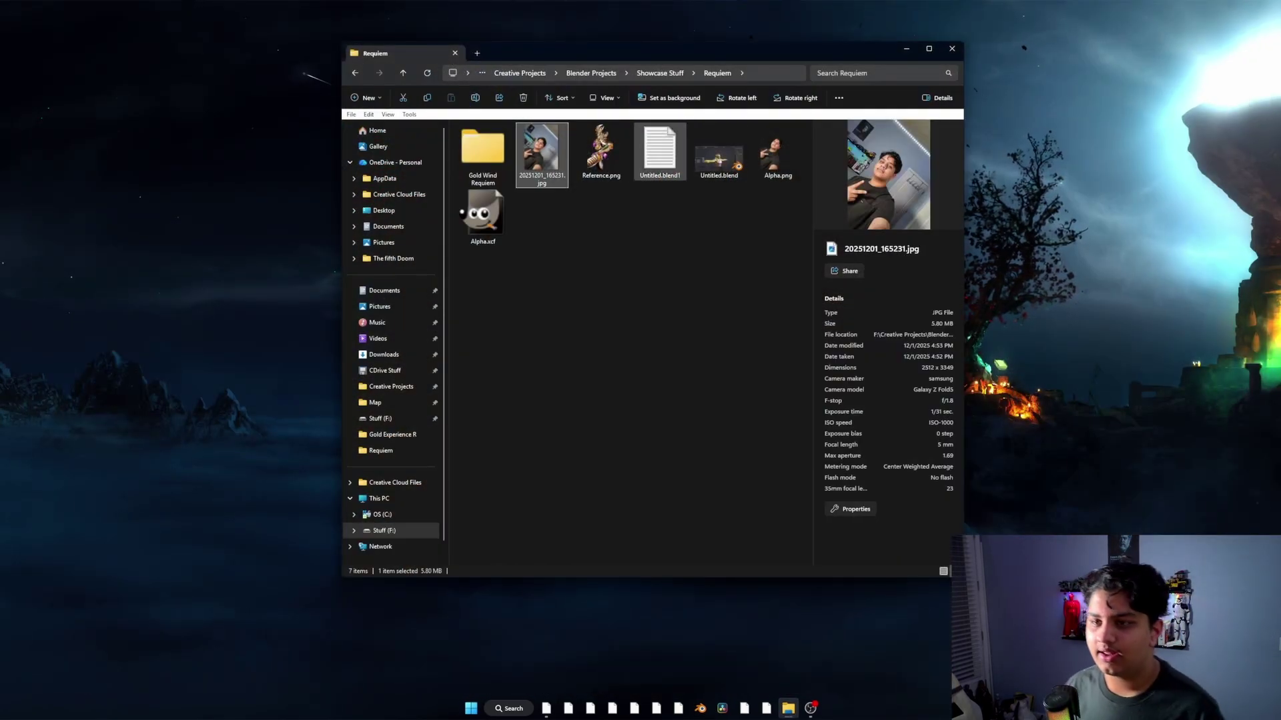
# Switch to File Explorer, open the exported Alpha.png, examine its hair edges and full cutout, and close the viewer
pyautogui.click(778, 152)
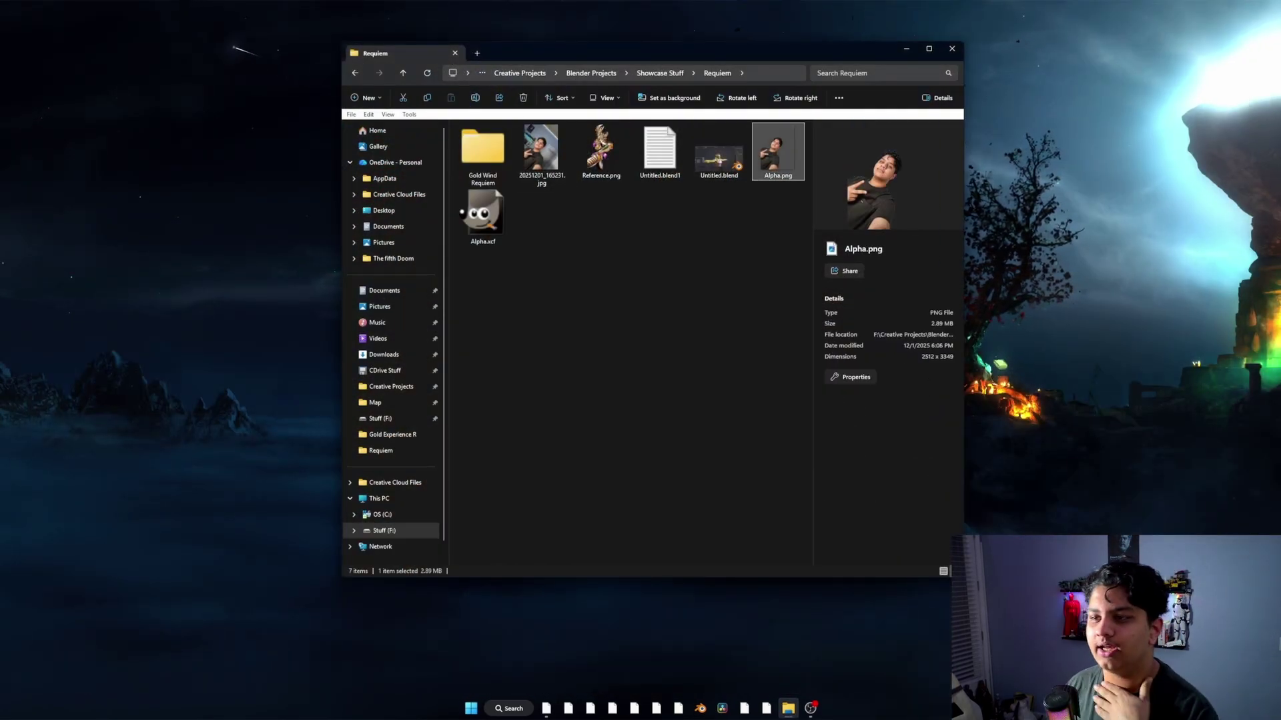
pyautogui.press('Return')
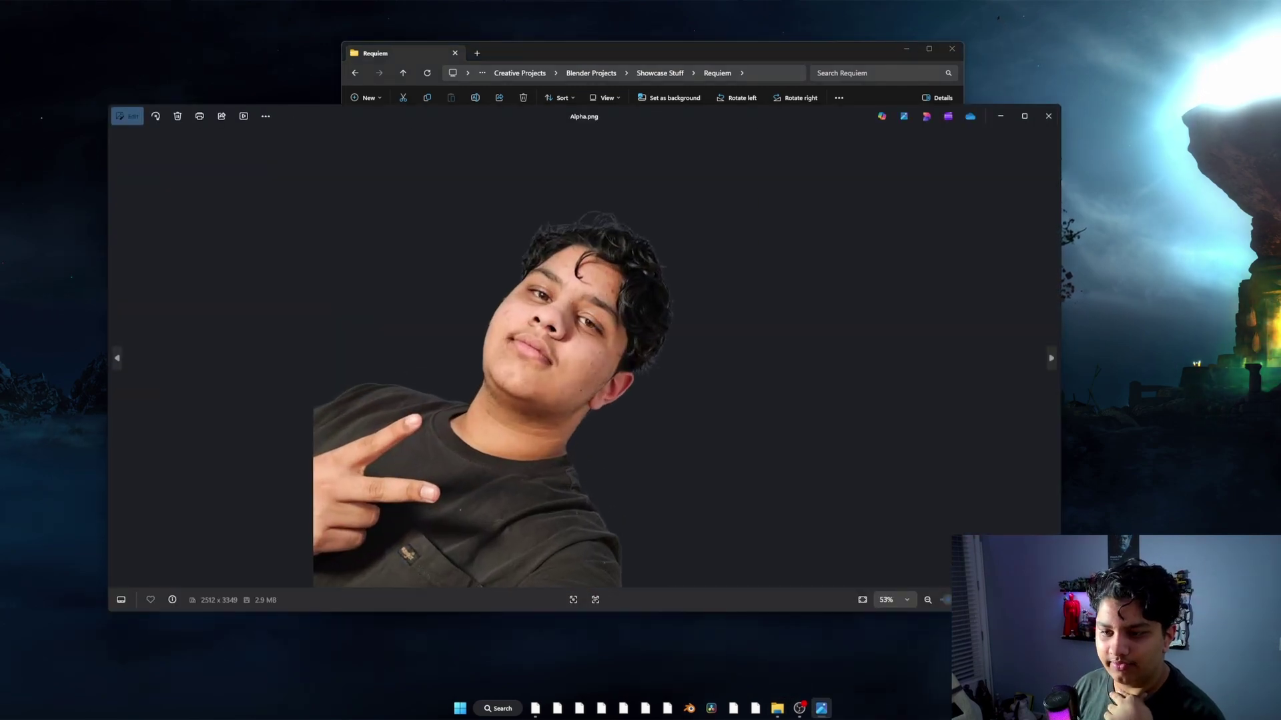
pyautogui.scroll(5, 601, 203)
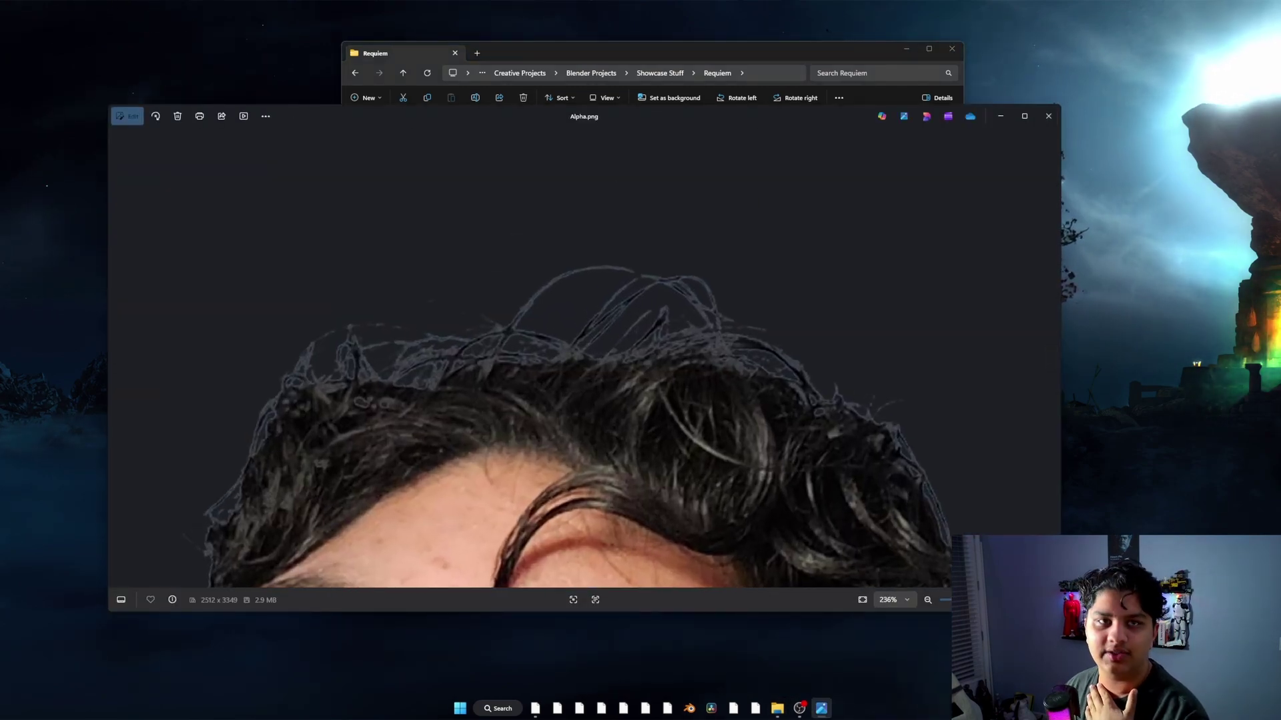
pyautogui.scroll(-5, 593, 307)
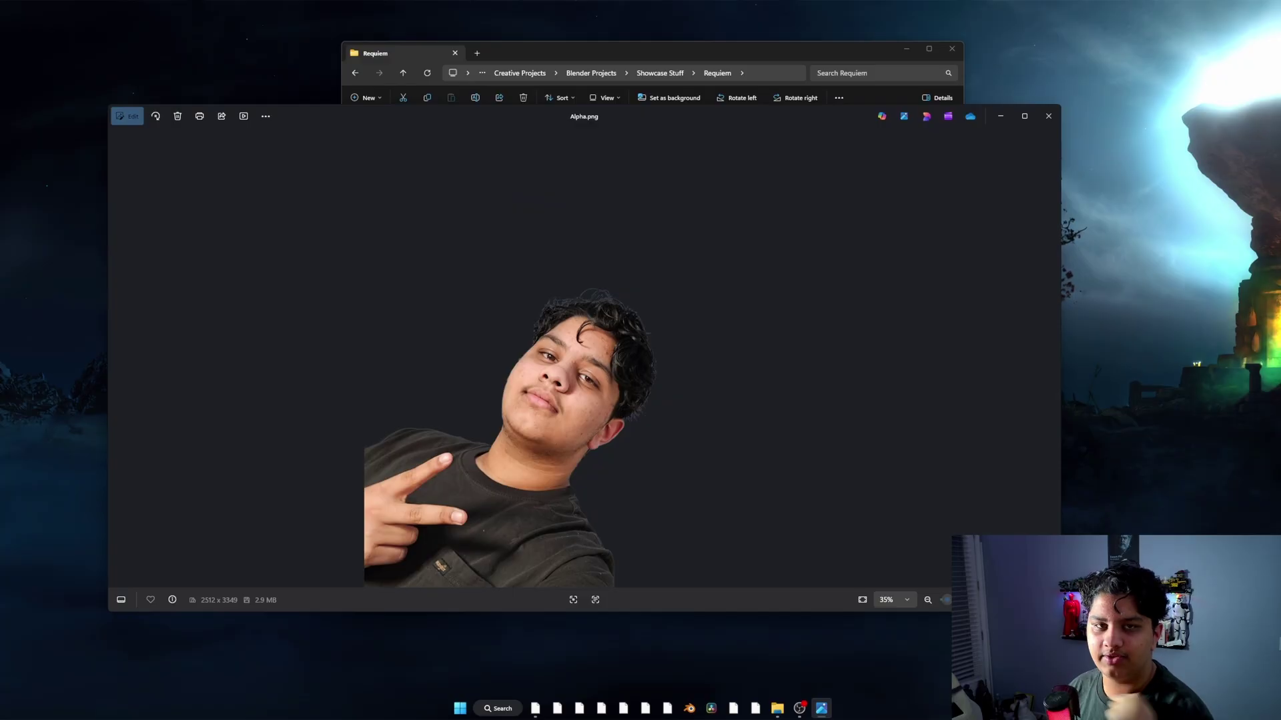
pyautogui.scroll(5, 585, 323)
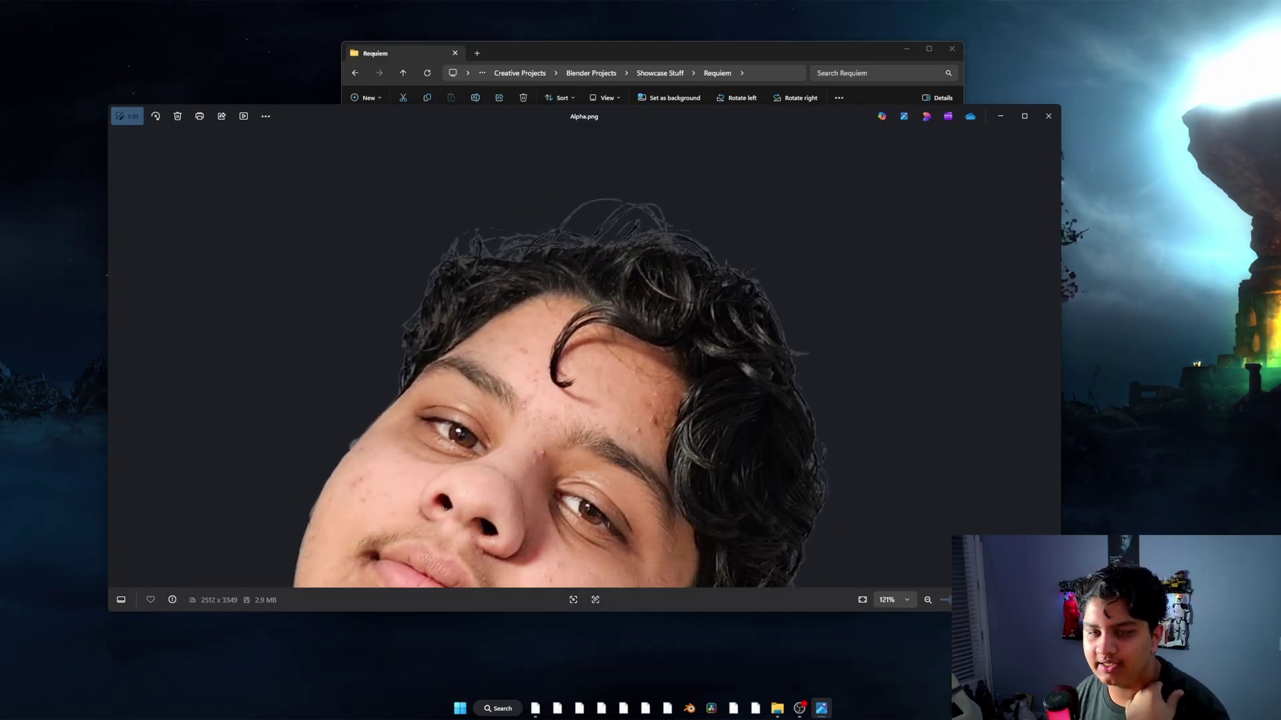
pyautogui.moveTo(587, 246); pyautogui.dragTo(600, 627)
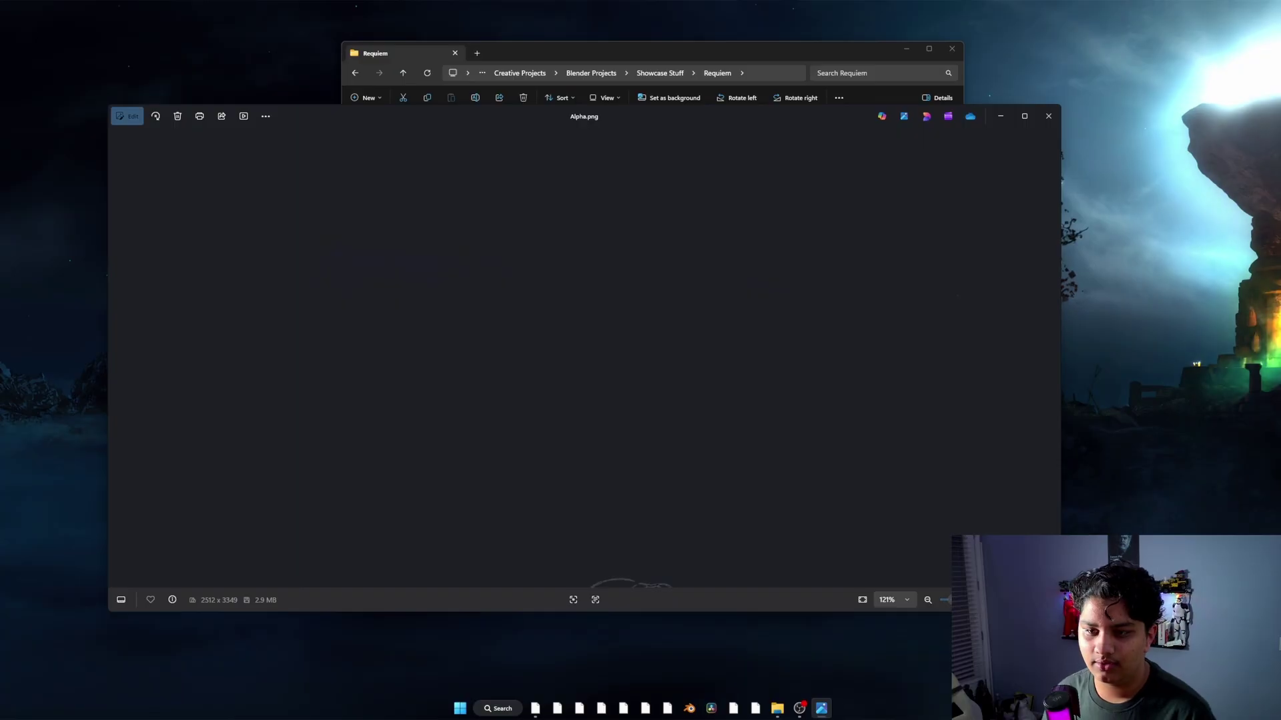
pyautogui.scroll(-5, 527, 427)
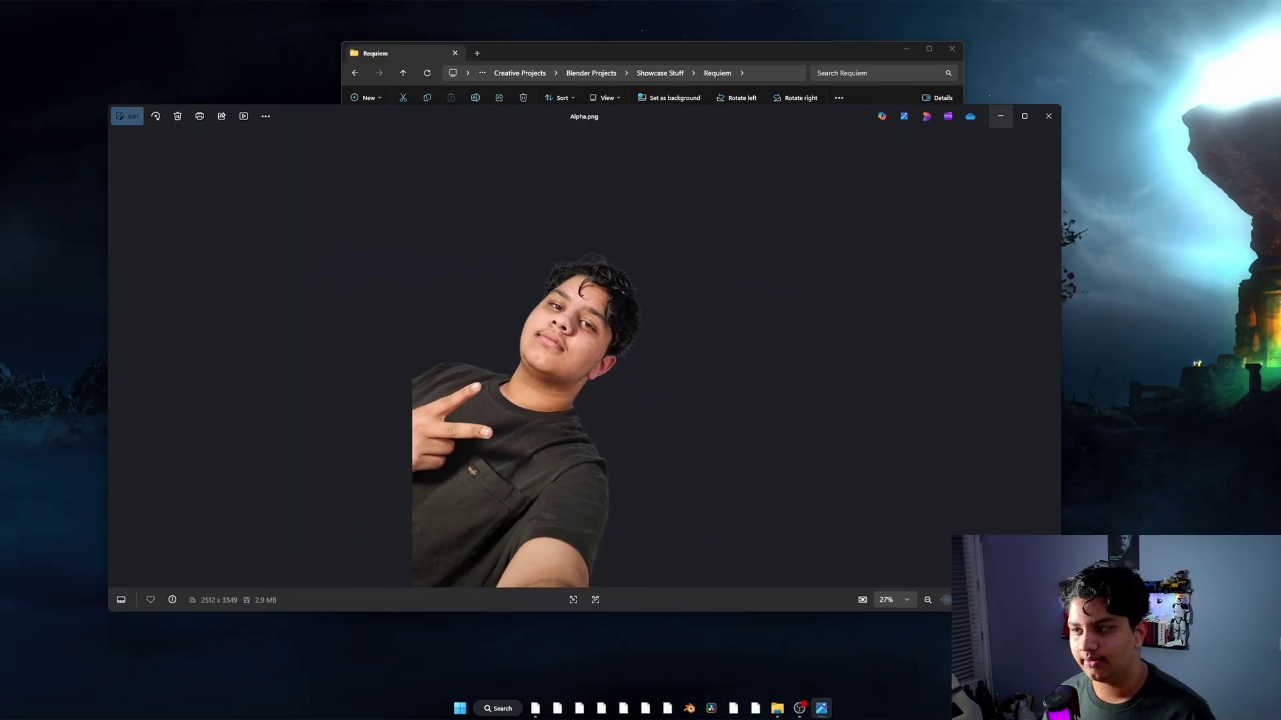
pyautogui.click(1048, 116)
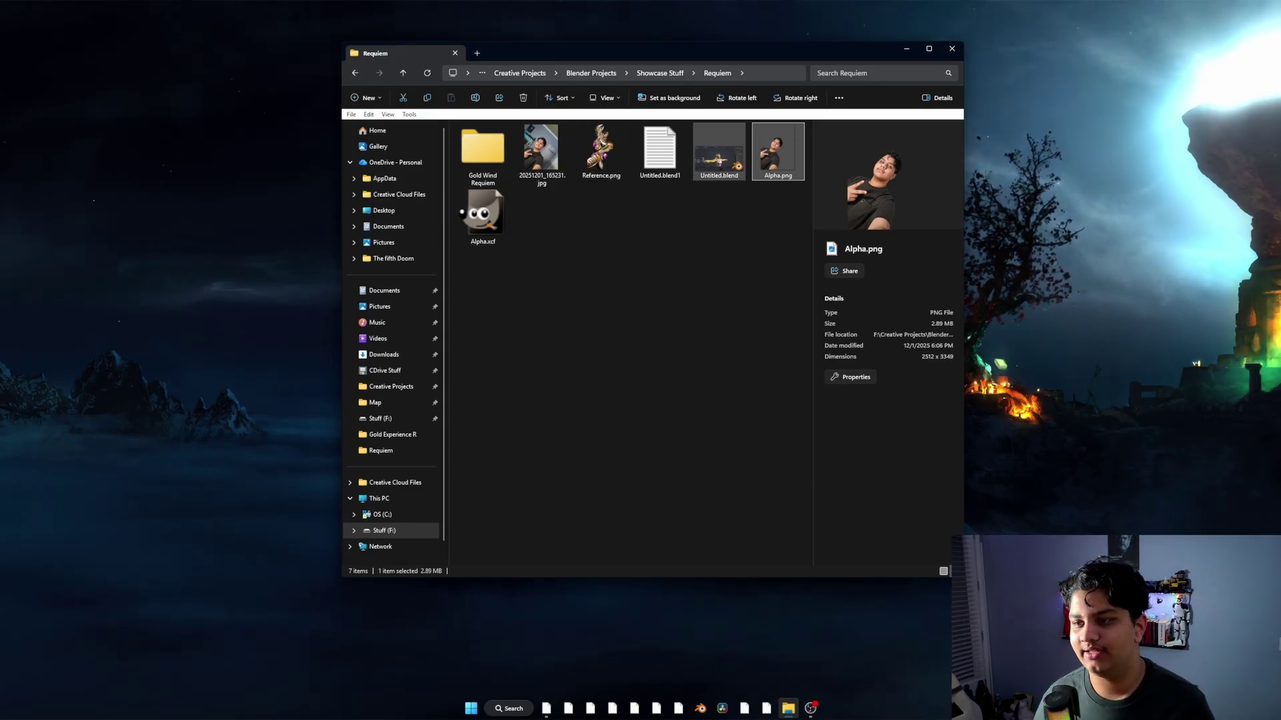
# Open Untitled.blend from the Requiem folder in Blender and view the Gold Experience Requiem model from the front
pyautogui.doubleClick(719, 150)
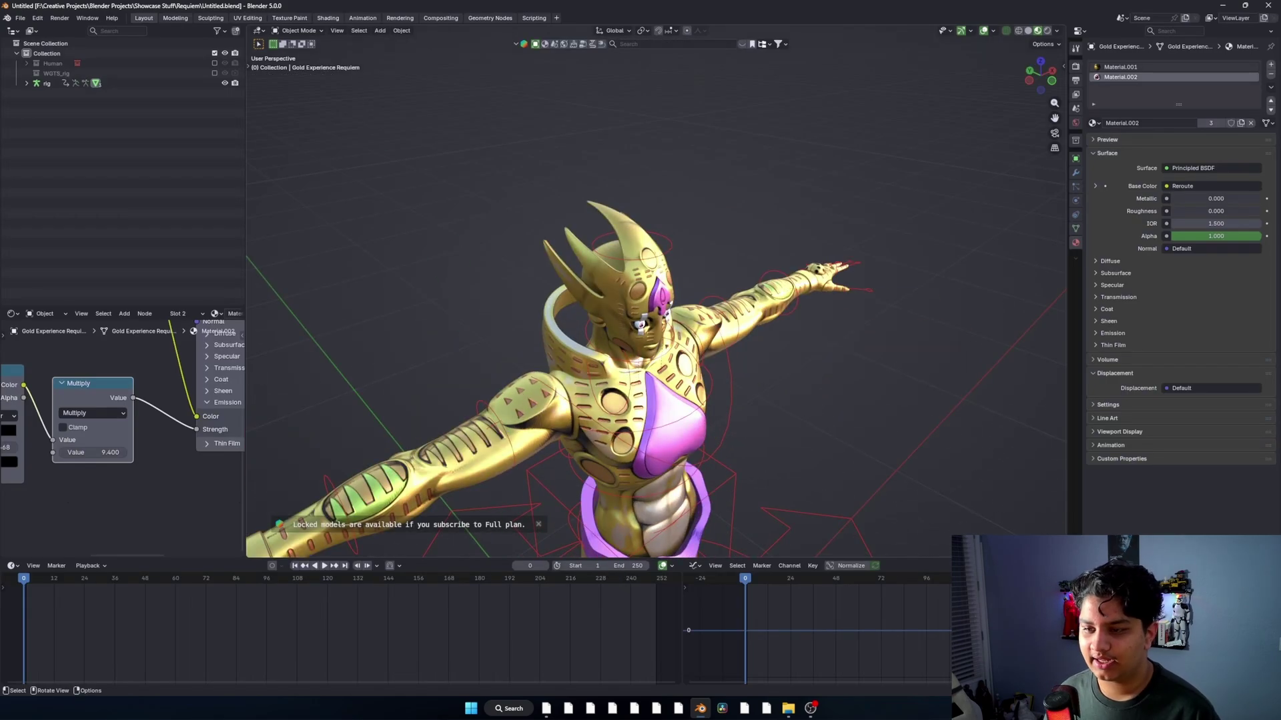
pyautogui.moveTo(657, 300); pyautogui.dragTo(718, 294, button='middle')
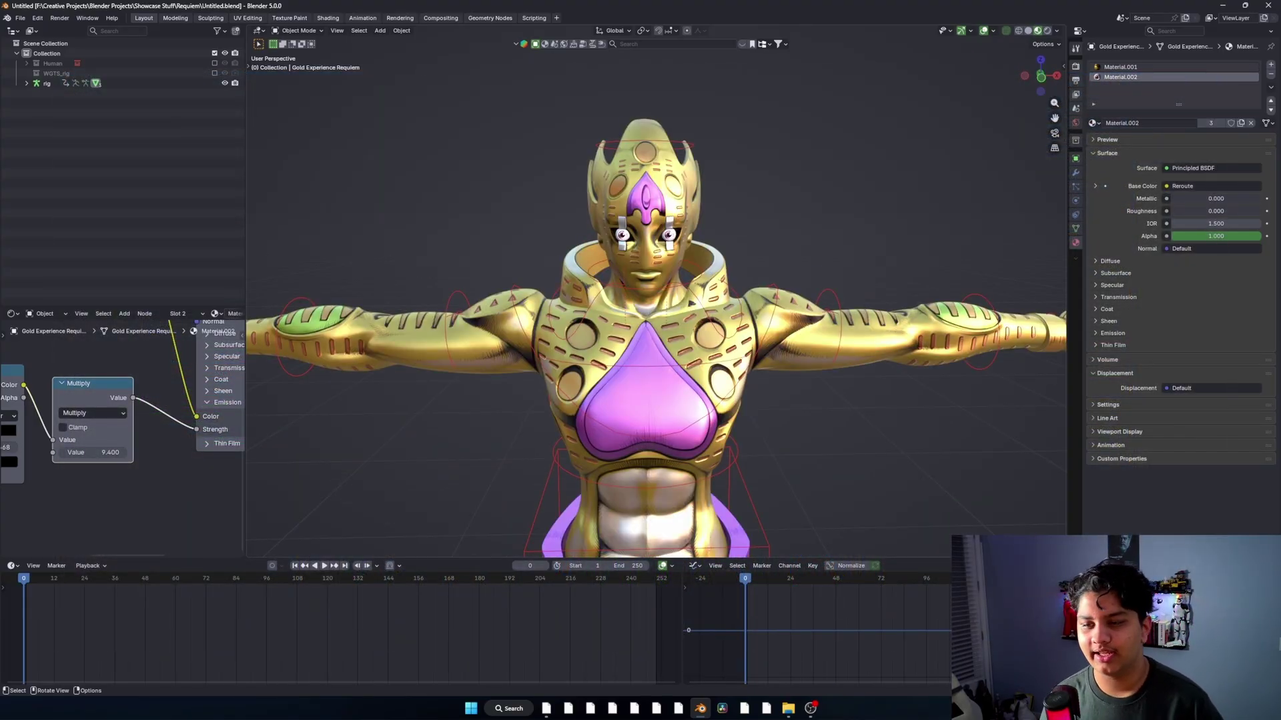
# Switch to the browser, search The Models Resource for jojo, and open the JoJo's Bizarre Adventure: All-Star Battle page at its Stands models
pyautogui.hotkey('alt', 'Tab')
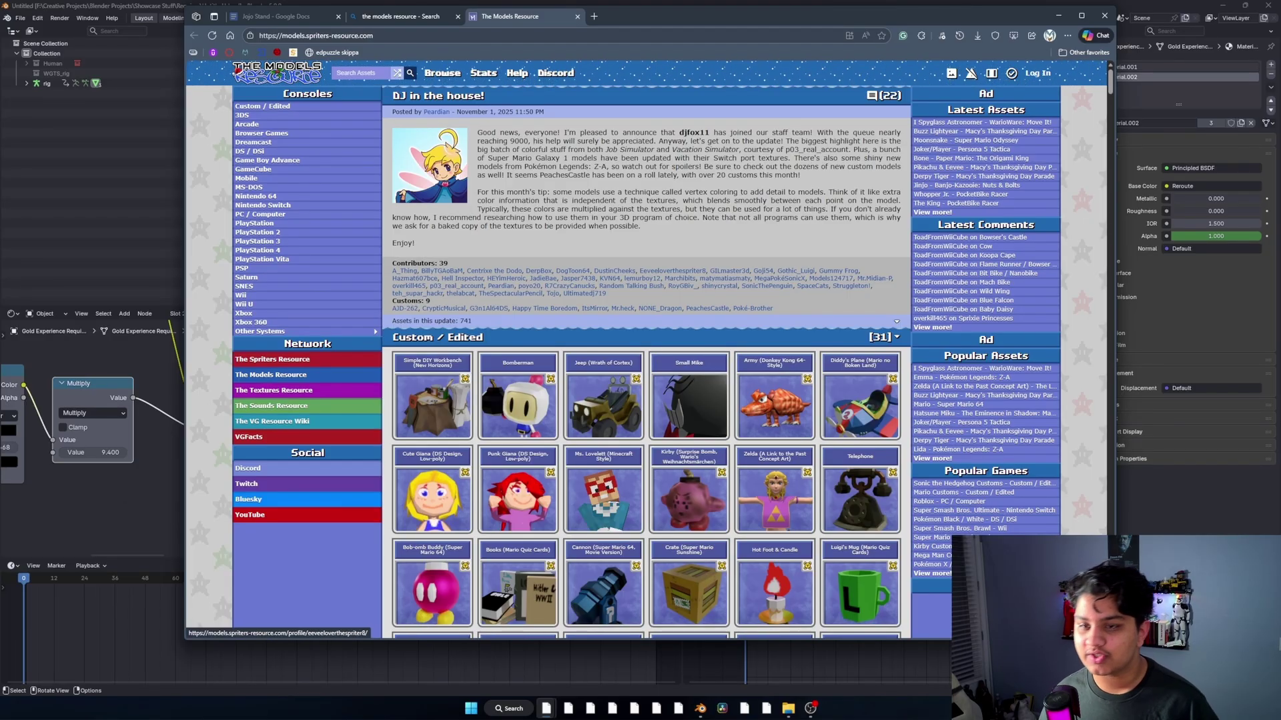
pyautogui.click(362, 74)
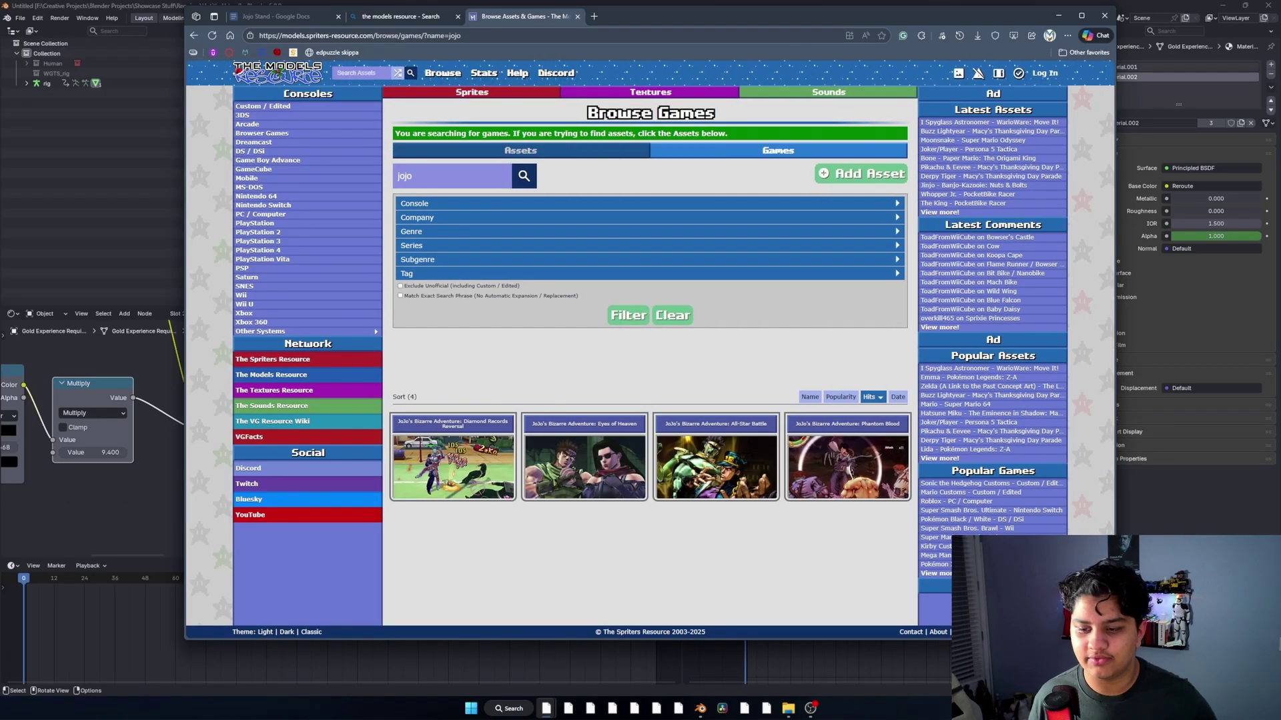
pyautogui.middleClick(716, 460)
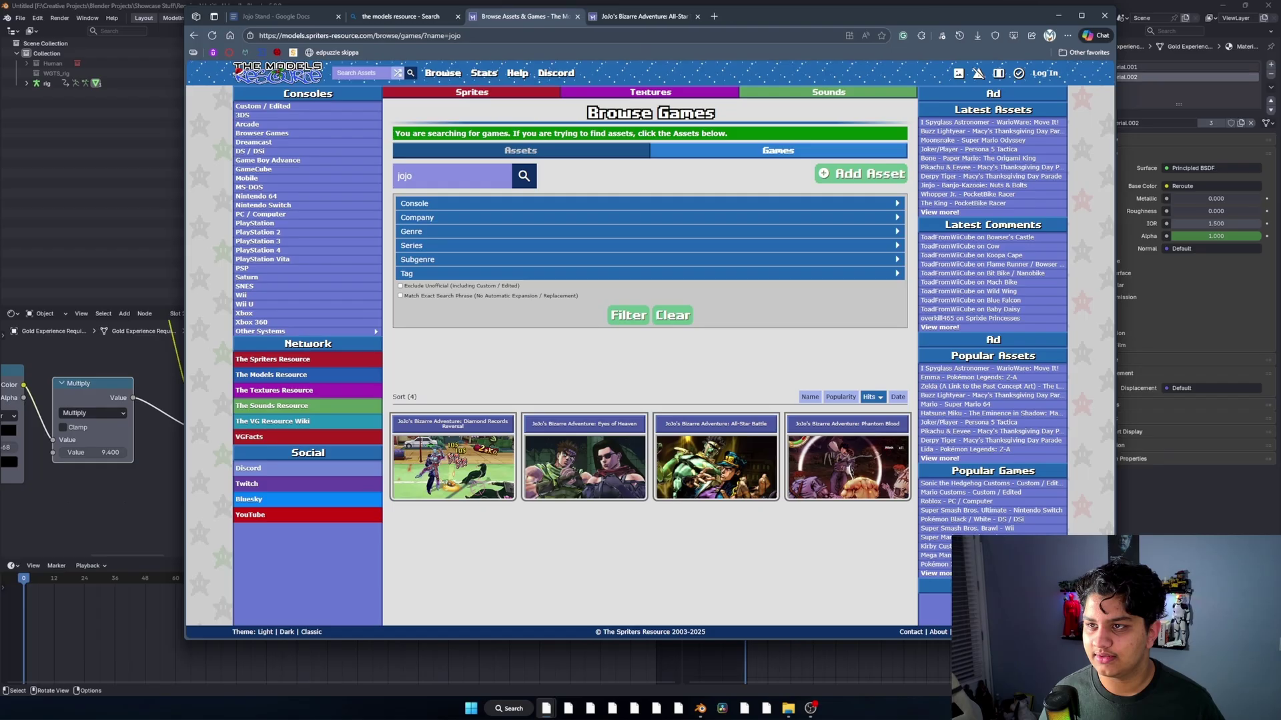
pyautogui.click(641, 16)
pyautogui.scroll(-3, 646, 387)
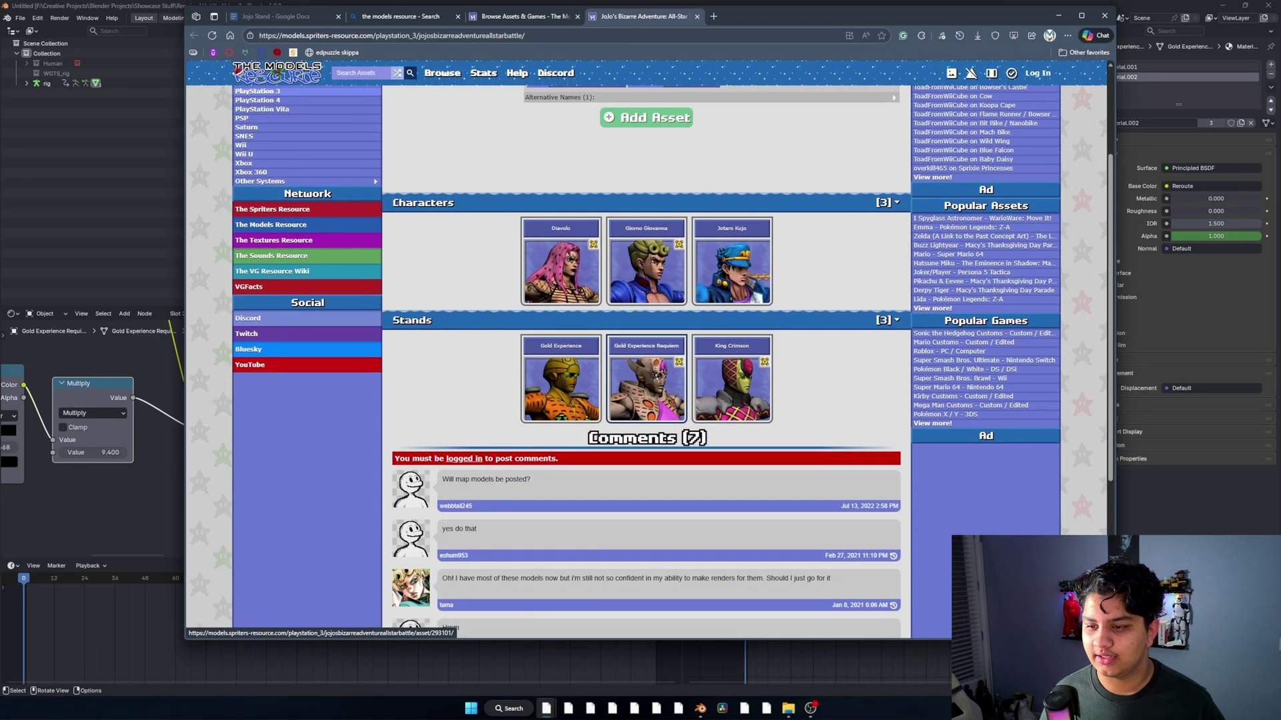
# Switch back to Blender and examine the Gold Experience Requiem model's head, collar and chest up close
pyautogui.hotkey('alt', 'Tab')
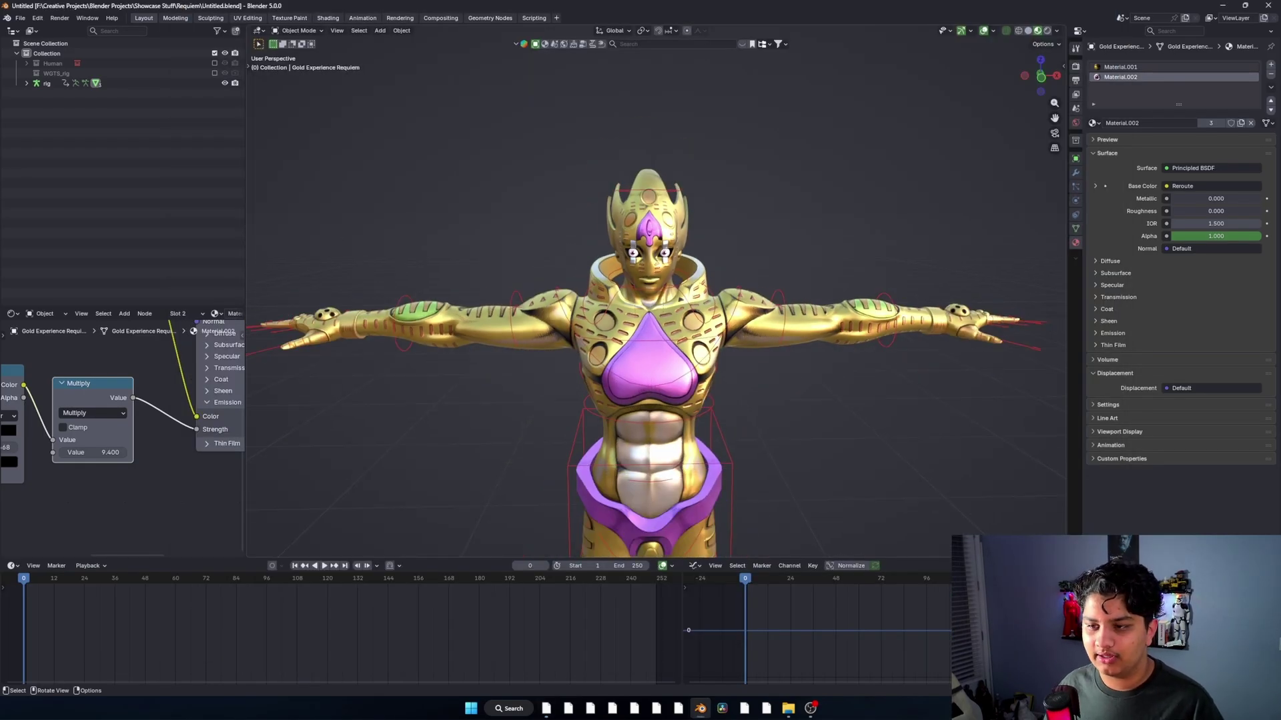
pyautogui.scroll(3, 656, 334)
pyautogui.click(656, 334)
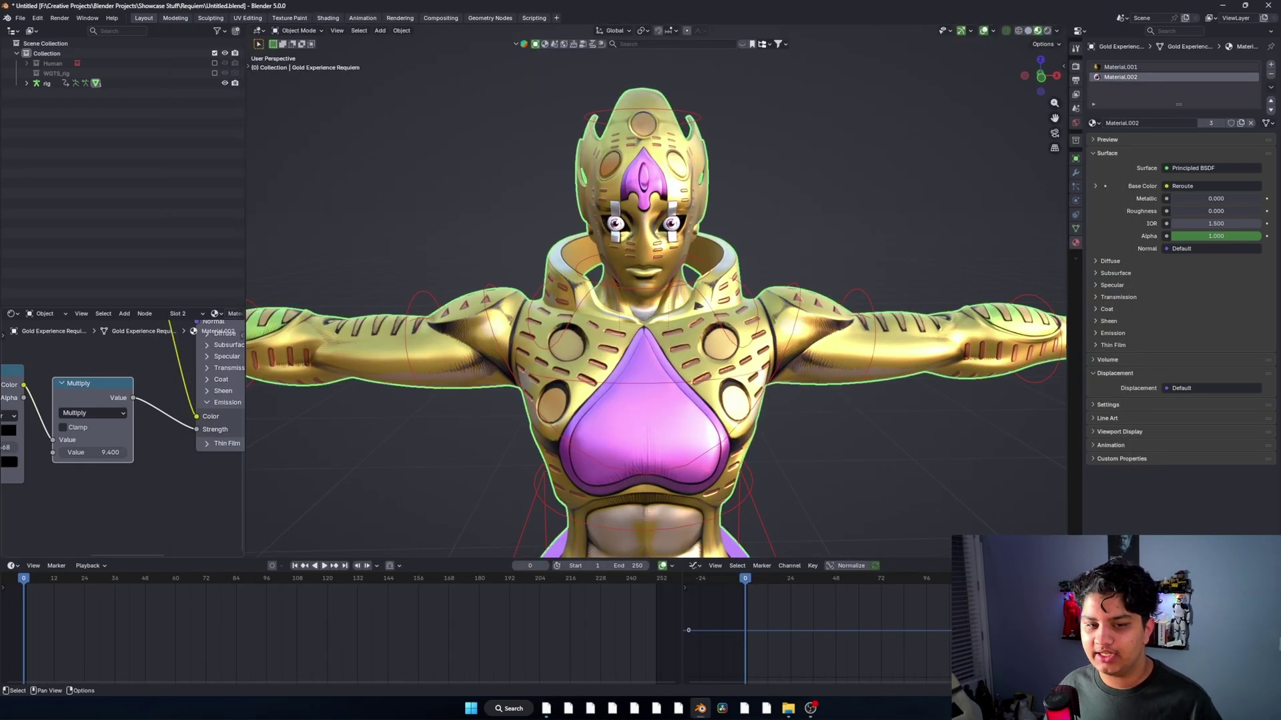
pyautogui.hotkey('alt', 'a')
pyautogui.moveTo(657, 333); pyautogui.dragTo(656, 413, button='middle')
pyautogui.scroll(3, 657, 291)
pyautogui.moveTo(657, 334); pyautogui.dragTo(728, 334, button='middle')
pyautogui.click(657, 333)
# Preview the eye material's image texture and examine the Color Ramp and Multiply nodes driving its emission strength
pyautogui.scroll(-8, 123, 439)
pyautogui.moveTo(123, 414); pyautogui.dragTo(186, 417, button='middle')
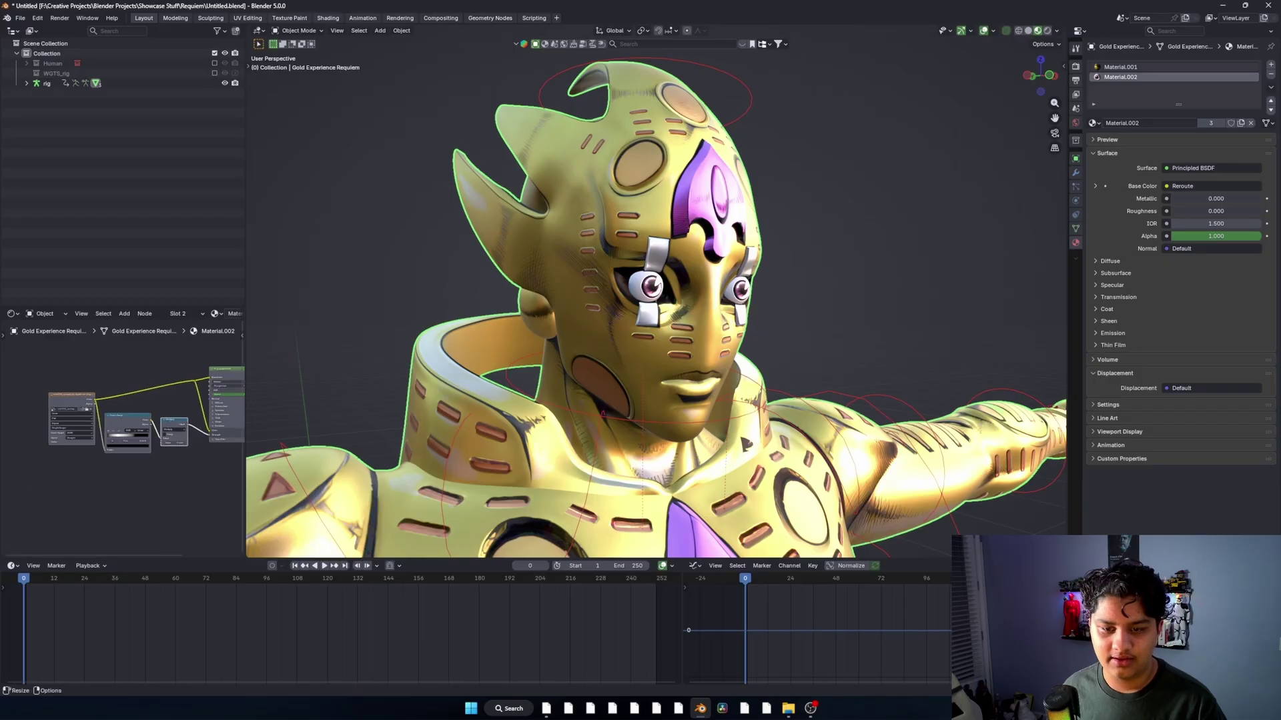
pyautogui.scroll(5, 651, 287)
pyautogui.click(625, 275)
pyautogui.scroll(2, 123, 442)
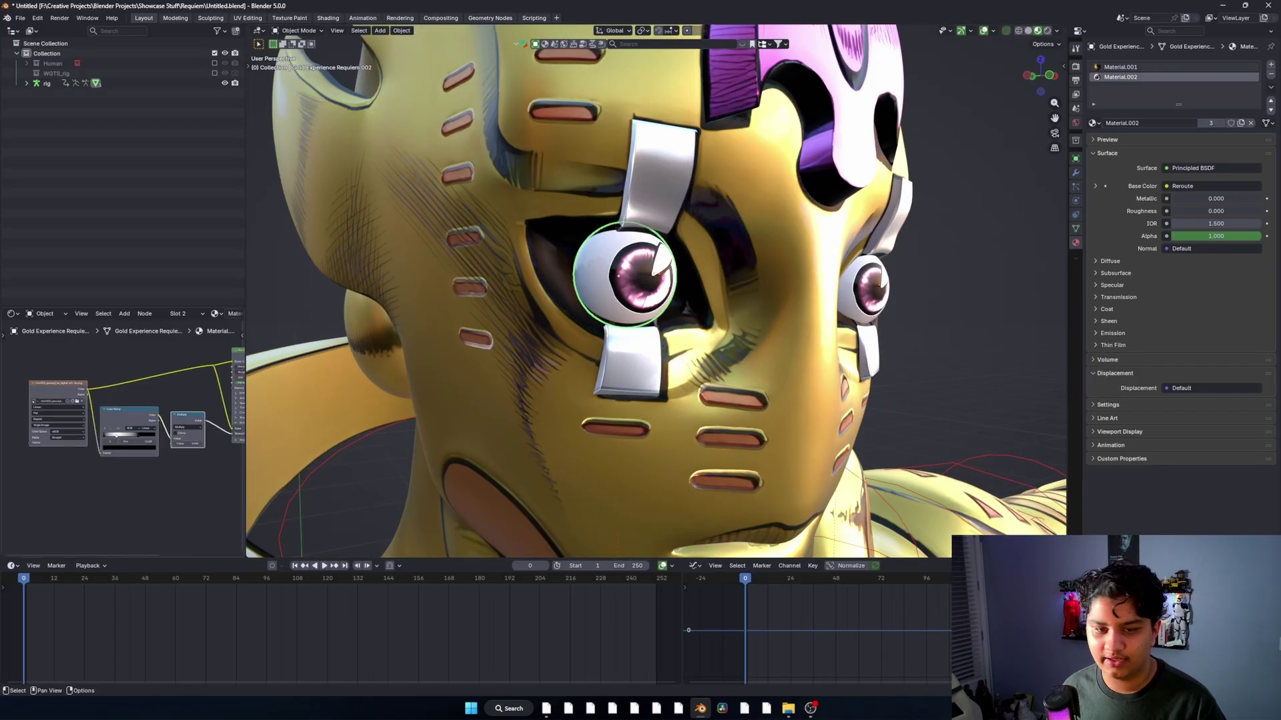
pyautogui.keyDown('ctrl'); pyautogui.keyDown('shift'); pyautogui.click(59, 393); pyautogui.keyUp('shift'); pyautogui.keyUp('ctrl')
pyautogui.moveTo(400, 373); pyautogui.dragTo(378, 375, button='middle')
pyautogui.scroll(2, 147, 447)
pyautogui.moveTo(237, 436); pyautogui.dragTo(233, 386, button='middle')
pyautogui.keyDown('ctrl'); pyautogui.keyDown('shift'); pyautogui.click(50, 454); pyautogui.keyUp('shift'); pyautogui.keyUp('ctrl')
pyautogui.scroll(4, 50, 453)
pyautogui.scroll(2, 127, 430)
pyautogui.moveTo(125, 437)
pyautogui.mouseDown()
pyautogui.moveTo(147, 437)
pyautogui.moveTo(119, 437)
pyautogui.mouseUp()
pyautogui.scroll(-3, 123, 420)
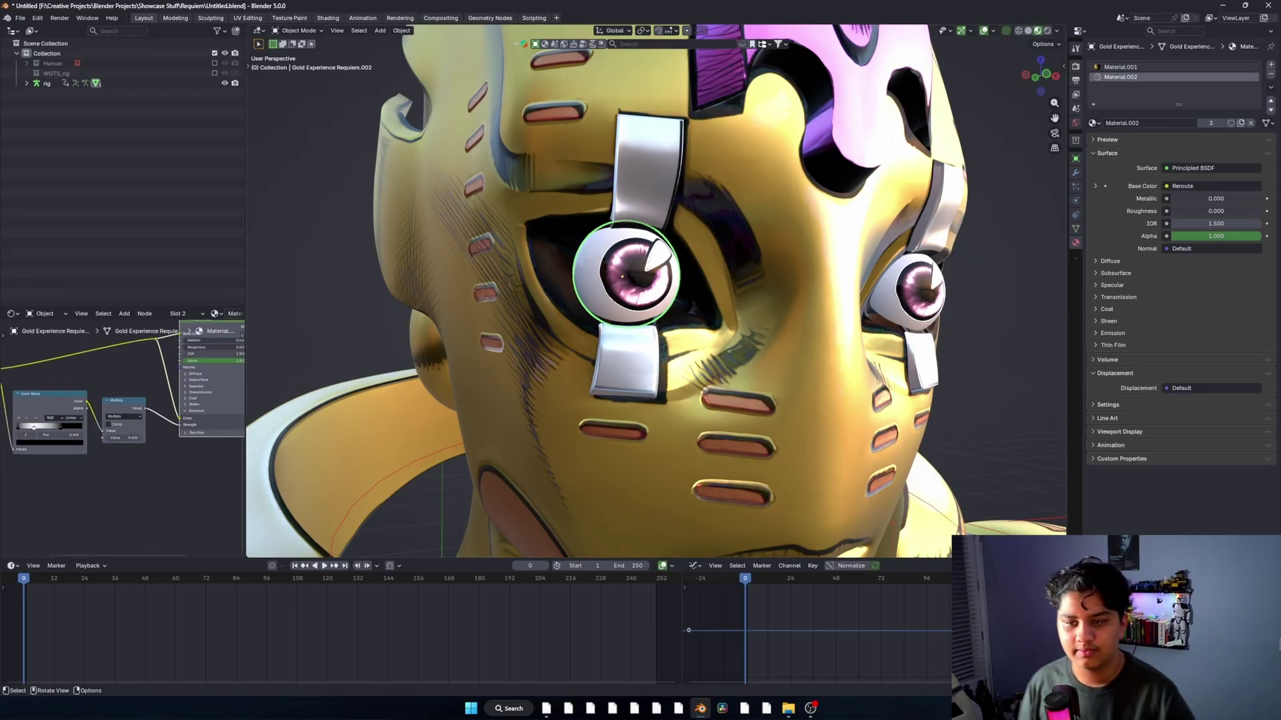
pyautogui.scroll(-6, 654, 294)
# Show Material.001's node setup, preview its base image texture on the model, and restore the Principled BSDF output
pyautogui.click(1121, 66)
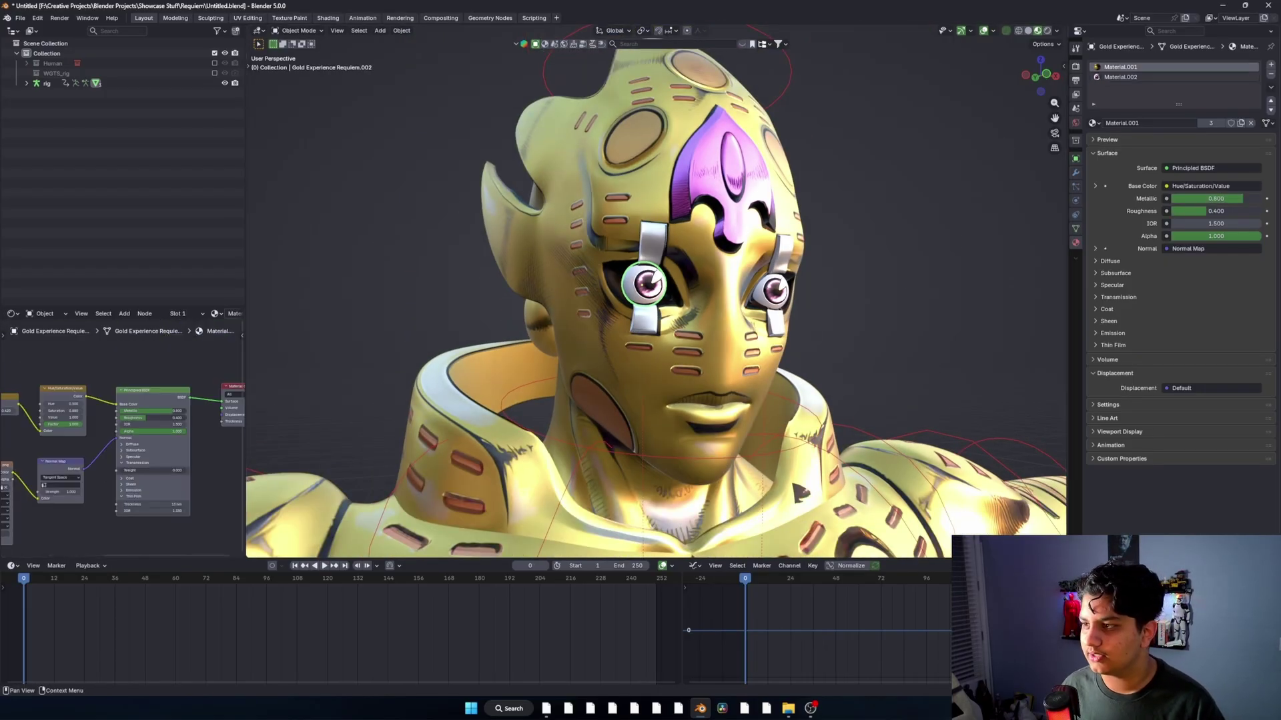
pyautogui.moveTo(100, 434); pyautogui.dragTo(170, 405, button='middle')
pyautogui.scroll(-3, 124, 454)
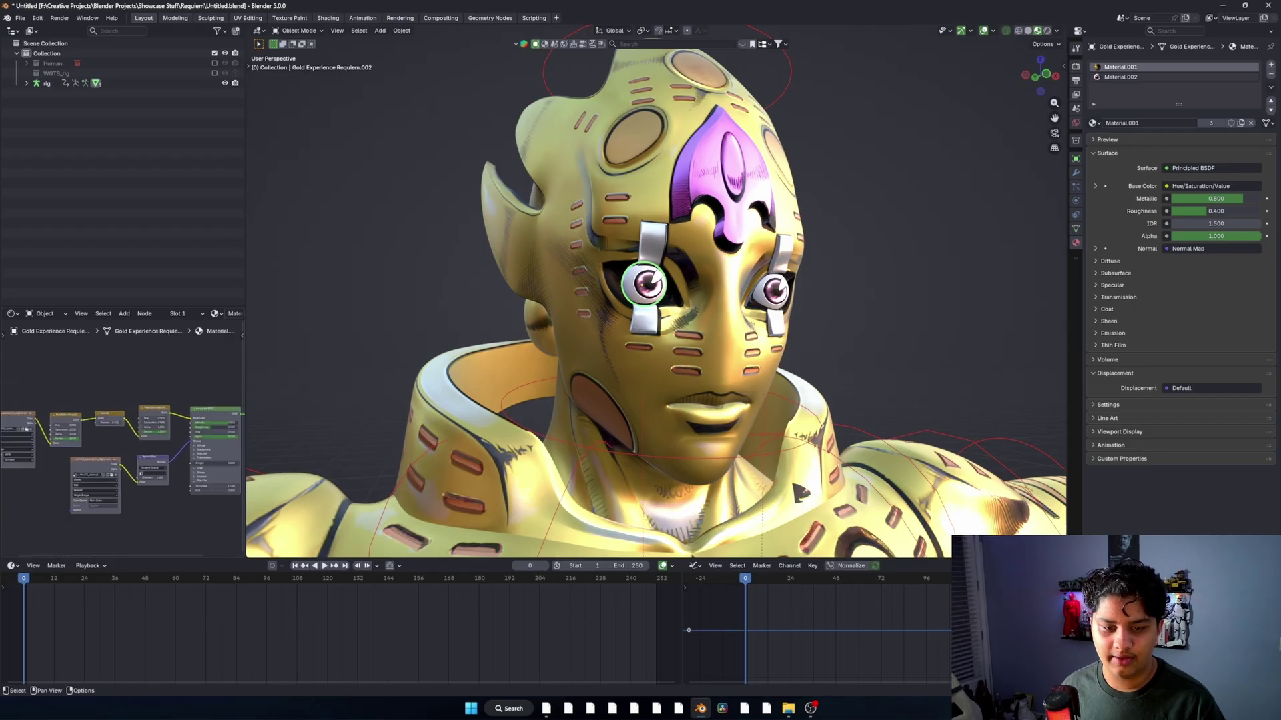
pyautogui.keyDown('ctrl'); pyautogui.keyDown('shift'); pyautogui.click(52, 420); pyautogui.keyUp('shift'); pyautogui.keyUp('ctrl')
pyautogui.moveTo(634, 301); pyautogui.dragTo(667, 294, button='middle')
pyautogui.moveTo(223, 420); pyautogui.dragTo(185, 419, button='middle')
pyautogui.scroll(3, 185, 419)
pyautogui.keyDown('ctrl'); pyautogui.keyDown('shift'); pyautogui.click(217, 423); pyautogui.keyUp('shift'); pyautogui.keyUp('ctrl')
pyautogui.moveTo(40, 448); pyautogui.dragTo(116, 441, button='middle')
pyautogui.scroll(4, 113, 441)
pyautogui.scroll(2, 200, 453)
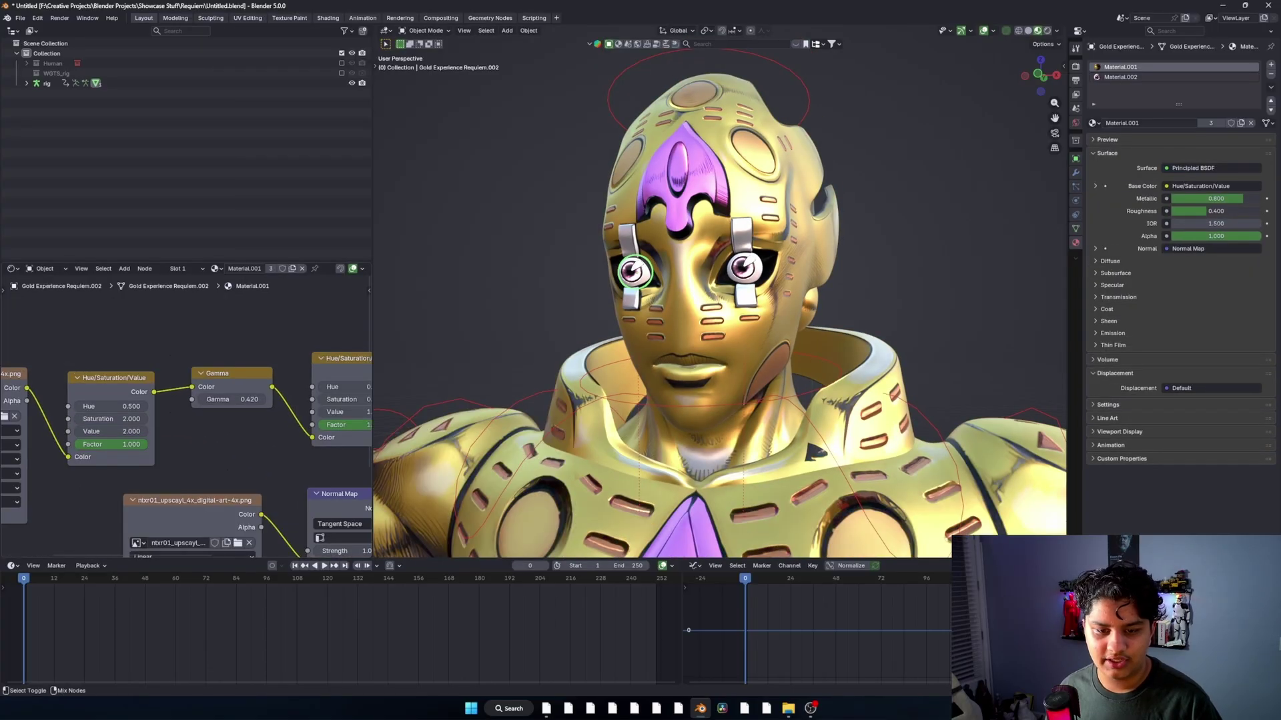
# Preview Material.001's first Hue/Saturation/Value node and its Gamma node on the model
pyautogui.keyDown('ctrl'); pyautogui.keyDown('shift'); pyautogui.click(110, 393); pyautogui.keyUp('shift'); pyautogui.keyUp('ctrl')
pyautogui.moveTo(533, 360); pyautogui.dragTo(613, 287, button='middle')
pyautogui.scroll(-4, 587, 360)
pyautogui.moveTo(267, 427); pyautogui.dragTo(198, 433, button='middle')
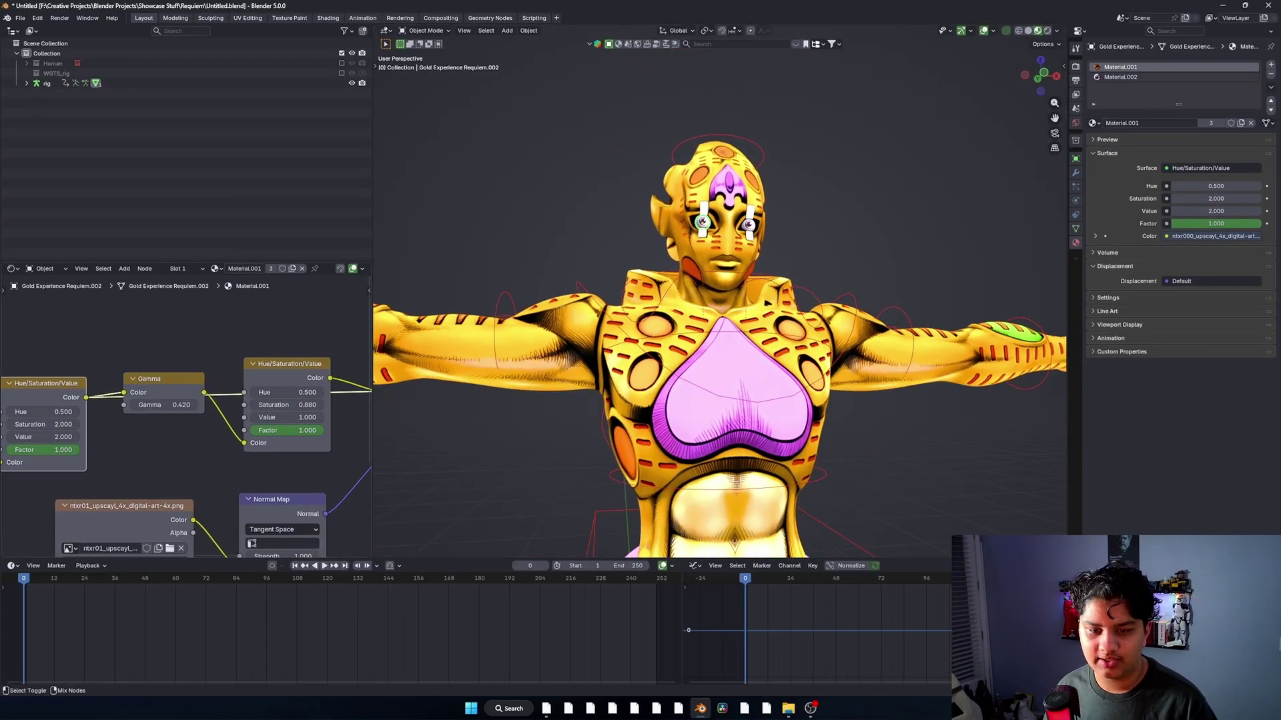
pyautogui.keyDown('ctrl'); pyautogui.keyDown('shift'); pyautogui.click(163, 397); pyautogui.keyUp('shift'); pyautogui.keyUp('ctrl')
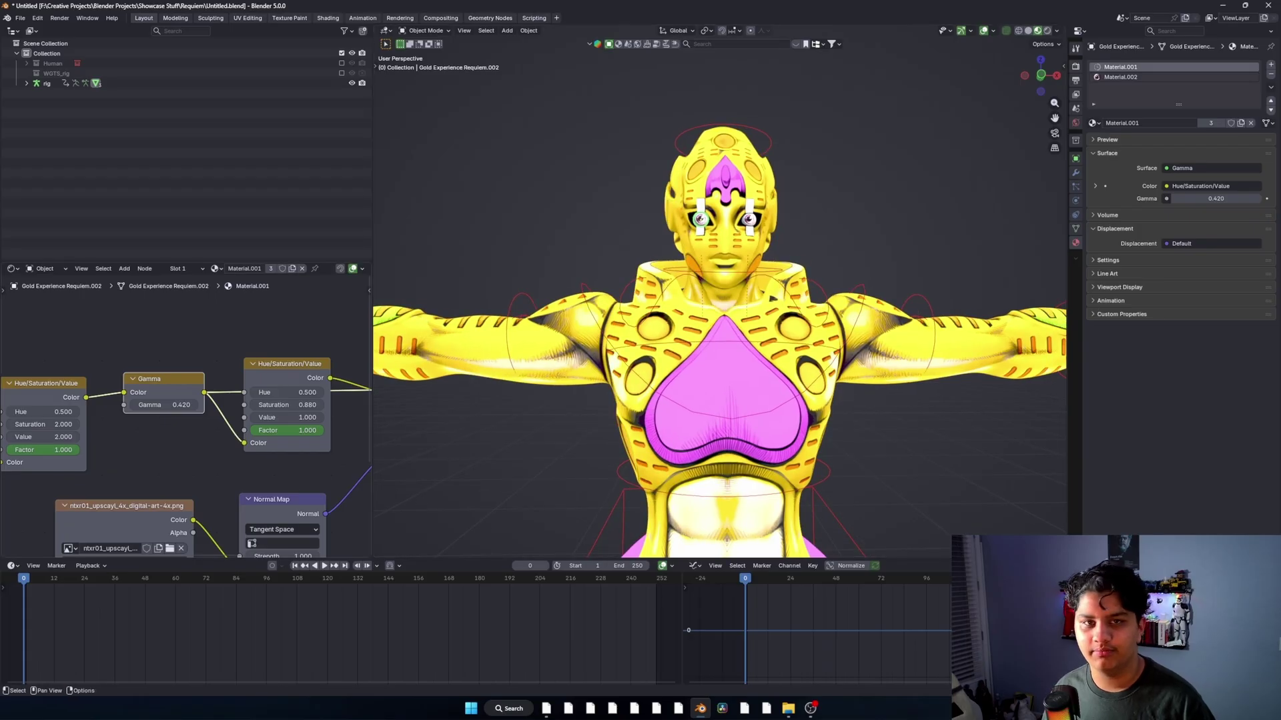
# Preview the Hue/Saturation/Value node after the Gamma node, and reconnect the Principled BSDF to the material output
pyautogui.moveTo(266, 440); pyautogui.dragTo(131, 422, button='middle')
pyautogui.keyDown('ctrl'); pyautogui.keyDown('shift'); pyautogui.click(152, 387); pyautogui.keyUp('shift'); pyautogui.keyUp('ctrl')
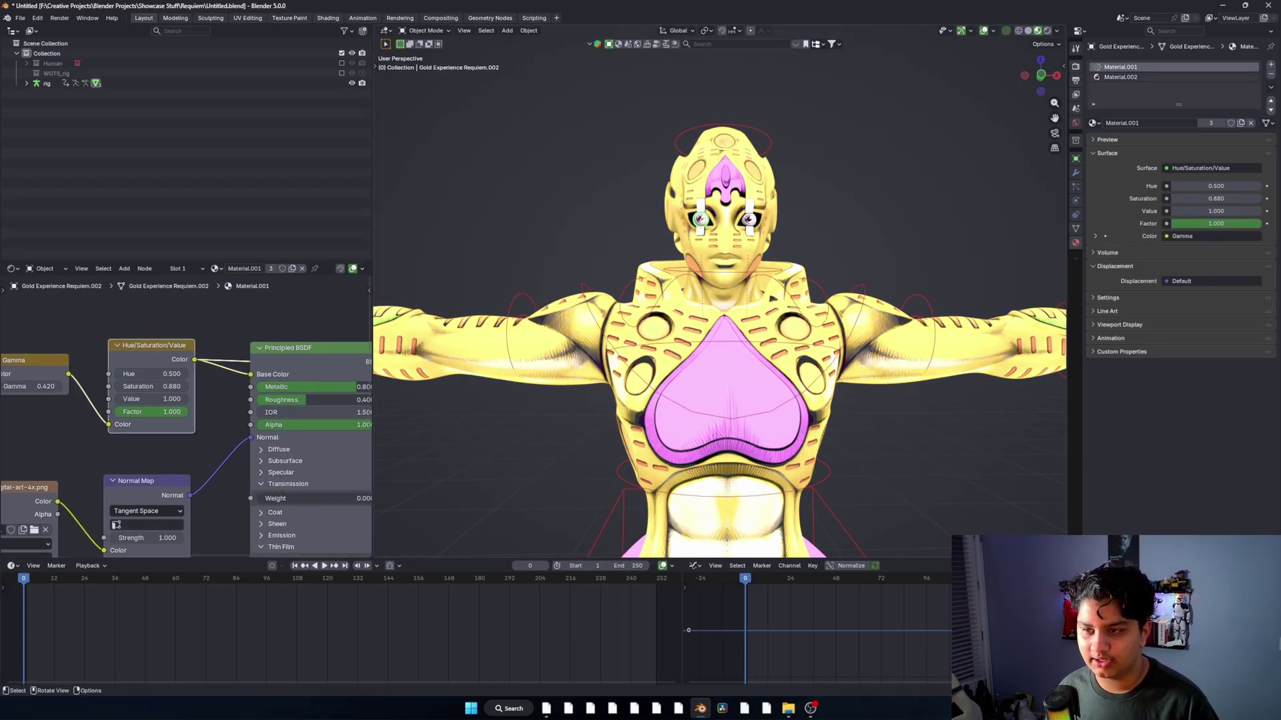
pyautogui.scroll(1, 721, 301)
pyautogui.moveTo(721, 300); pyautogui.dragTo(720, 347, button='middle')
pyautogui.moveTo(152, 400); pyautogui.dragTo(125, 384, button='middle')
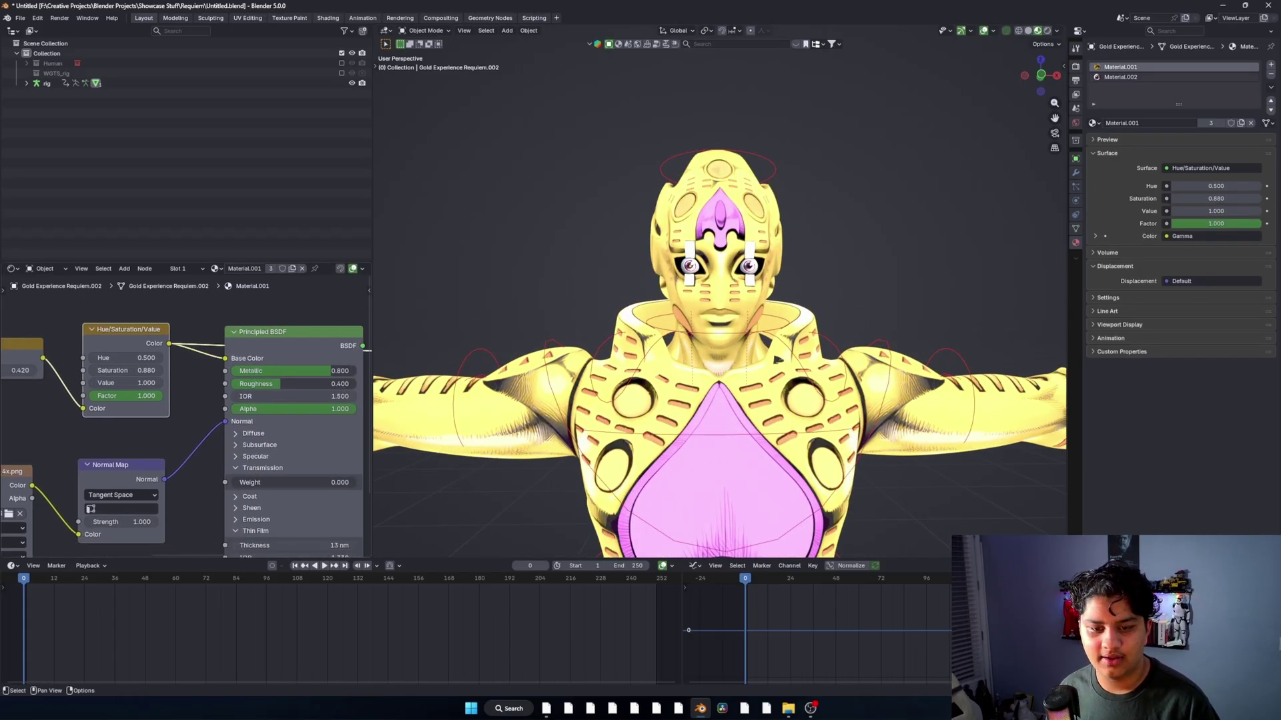
pyautogui.moveTo(294, 427); pyautogui.dragTo(169, 413, button='middle')
pyautogui.keyDown('ctrl'); pyautogui.keyDown('shift'); pyautogui.click(169, 413); pyautogui.keyUp('shift'); pyautogui.keyUp('ctrl')
pyautogui.moveTo(721, 374); pyautogui.dragTo(724, 363, button='middle')
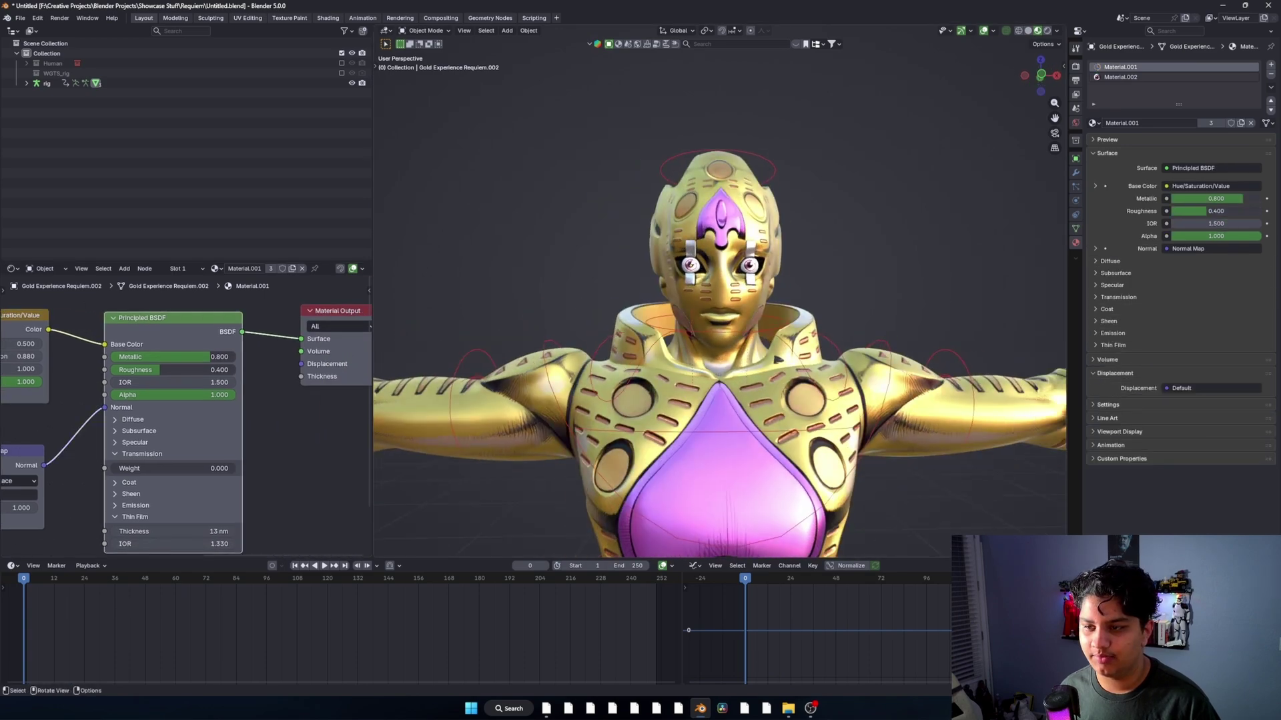
# Examine the normal map texture nodes of Material.001, and widen the 3D viewport to view the whole character
pyautogui.scroll(-2, 194, 415)
pyautogui.scroll(-2, 186, 415)
pyautogui.moveTo(127, 444); pyautogui.dragTo(243, 386, button='middle')
pyautogui.scroll(4, 186, 416)
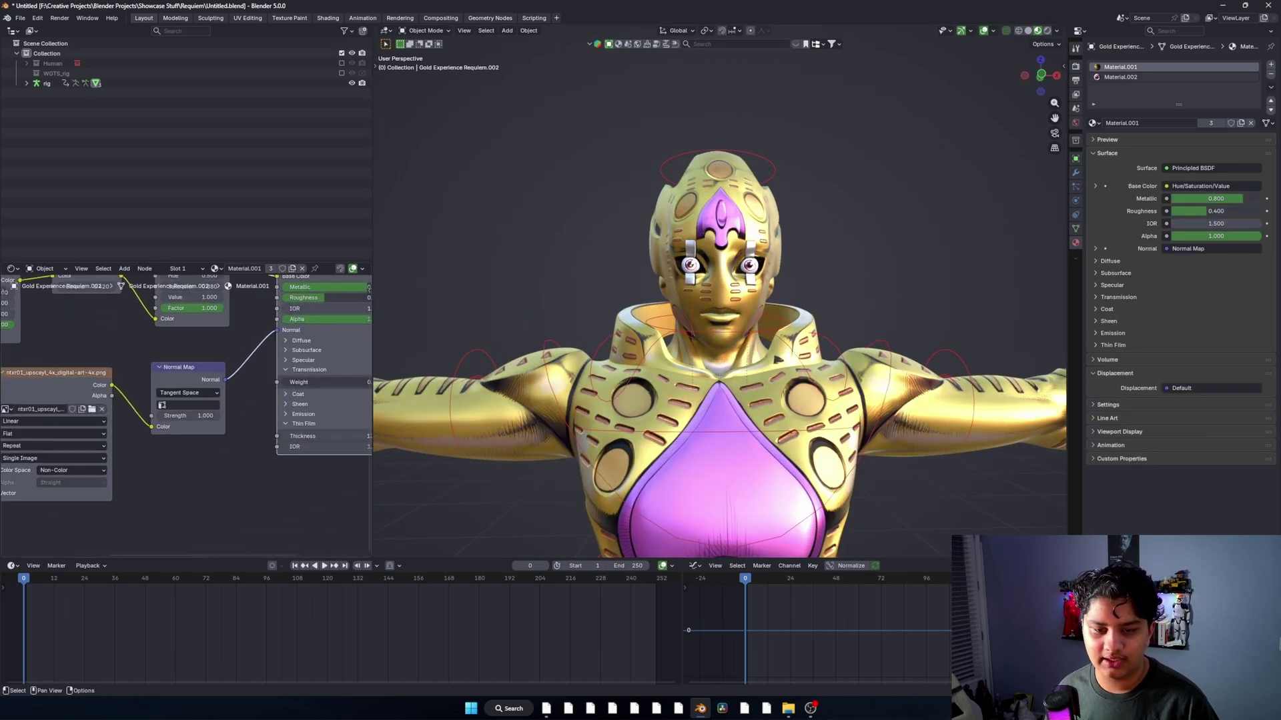
pyautogui.moveTo(373, 360); pyautogui.dragTo(264, 360)
pyautogui.moveTo(601, 334); pyautogui.dragTo(659, 319, button='middle')
pyautogui.scroll(-8, 604, 370)
pyautogui.scroll(5, 667, 326)
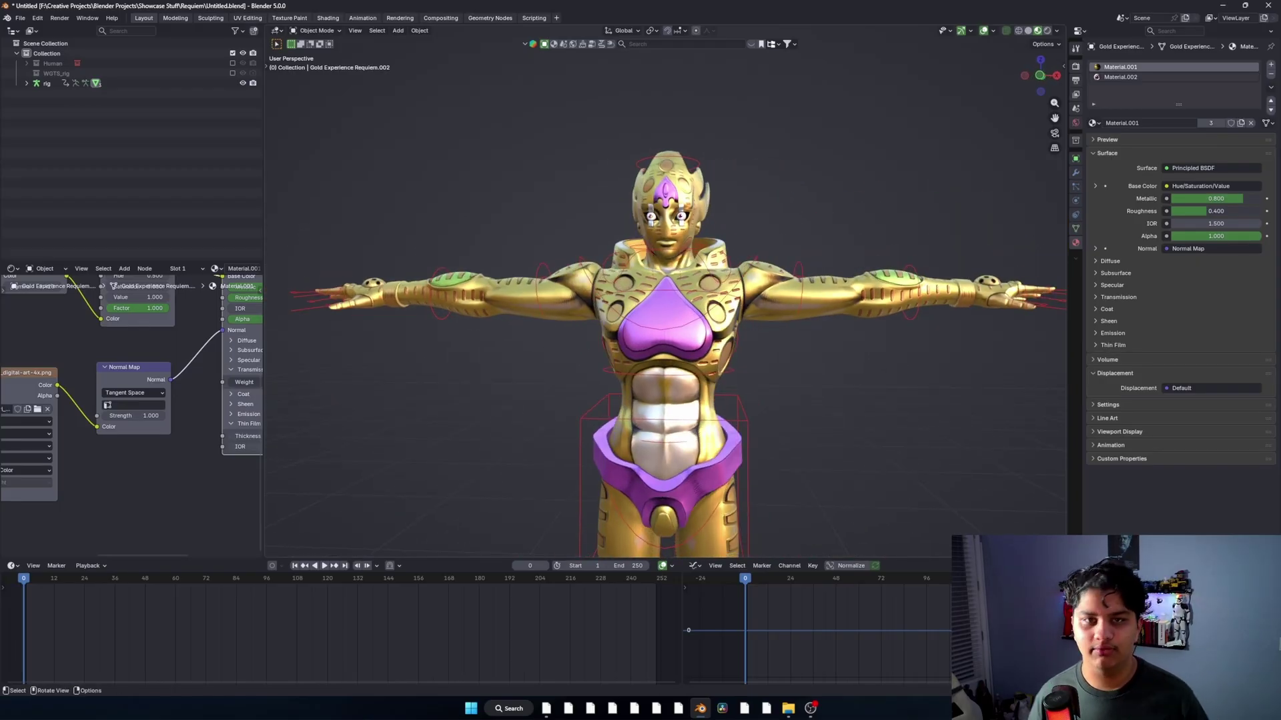
# Select the character's rig and examine its arm and hand controls
pyautogui.click(746, 437)
pyautogui.scroll(-2, 733, 413)
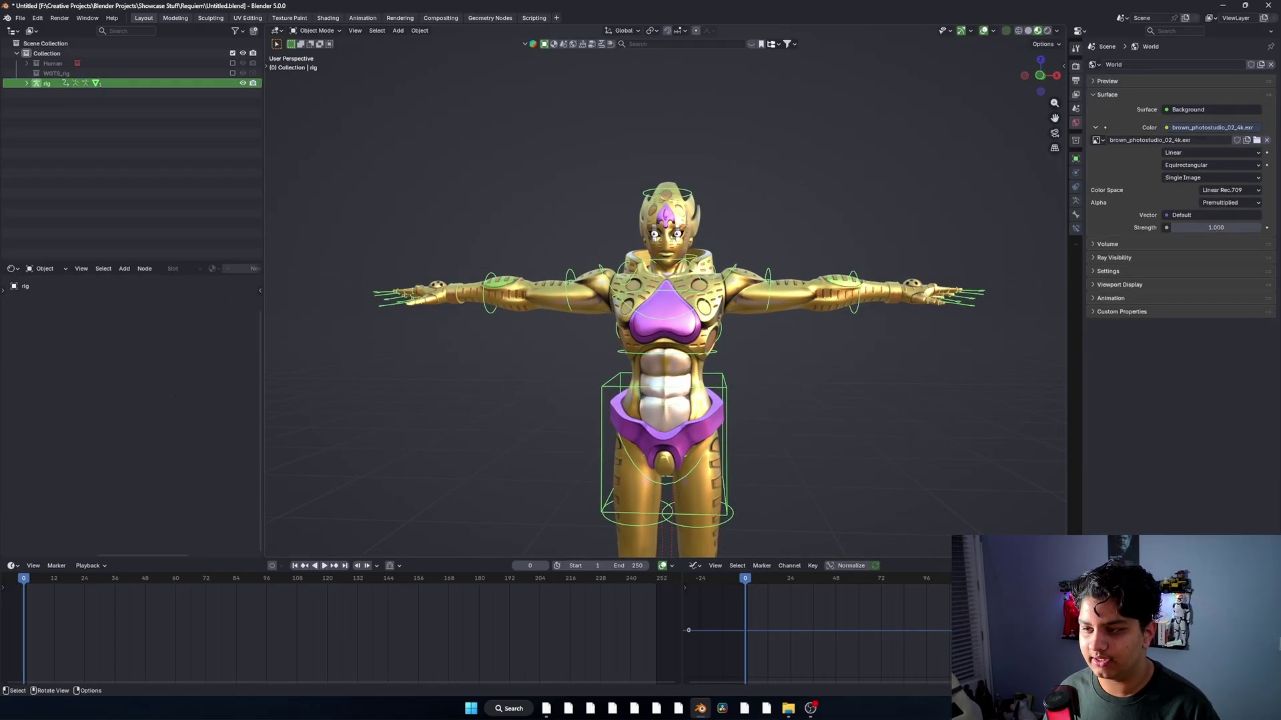
pyautogui.keyDown('shift'); pyautogui.moveTo(667, 300); pyautogui.dragTo(520, 346, button='middle'); pyautogui.keyUp('shift')
pyautogui.scroll(4, 520, 347)
pyautogui.moveTo(521, 347)
pyautogui.mouseDown(button='middle')
pyautogui.moveTo(493, 354)
pyautogui.moveTo(527, 421)
pyautogui.moveTo(520, 366)
pyautogui.mouseUp(button='middle')
# Search the add-ons in Preferences for rig
pyautogui.click(37, 18)
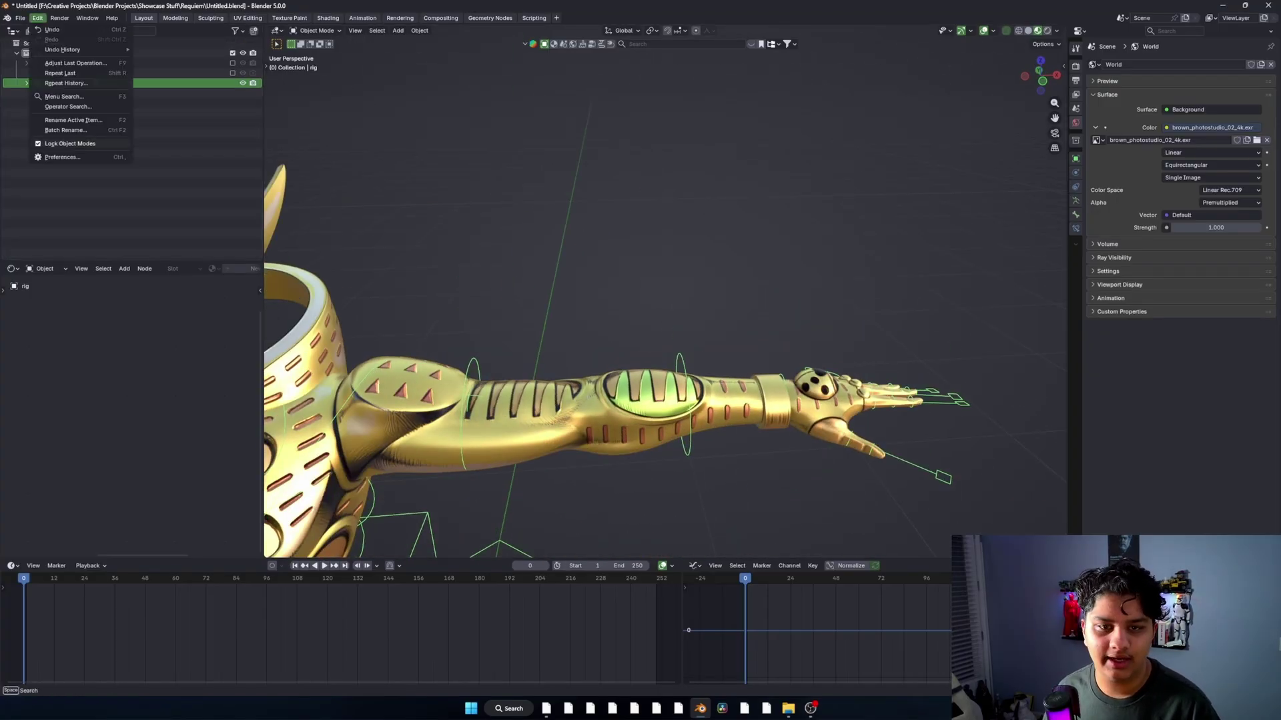
pyautogui.click(62, 156)
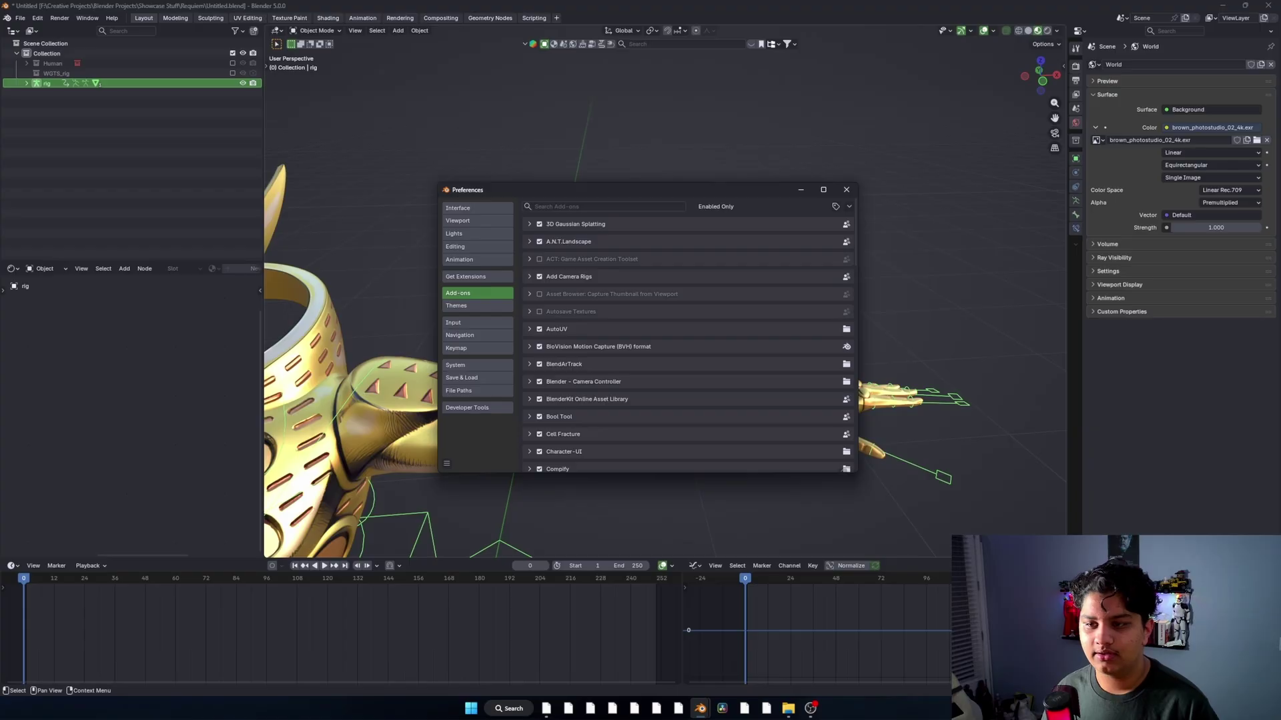
pyautogui.click(603, 207)
pyautogui.write('rig')
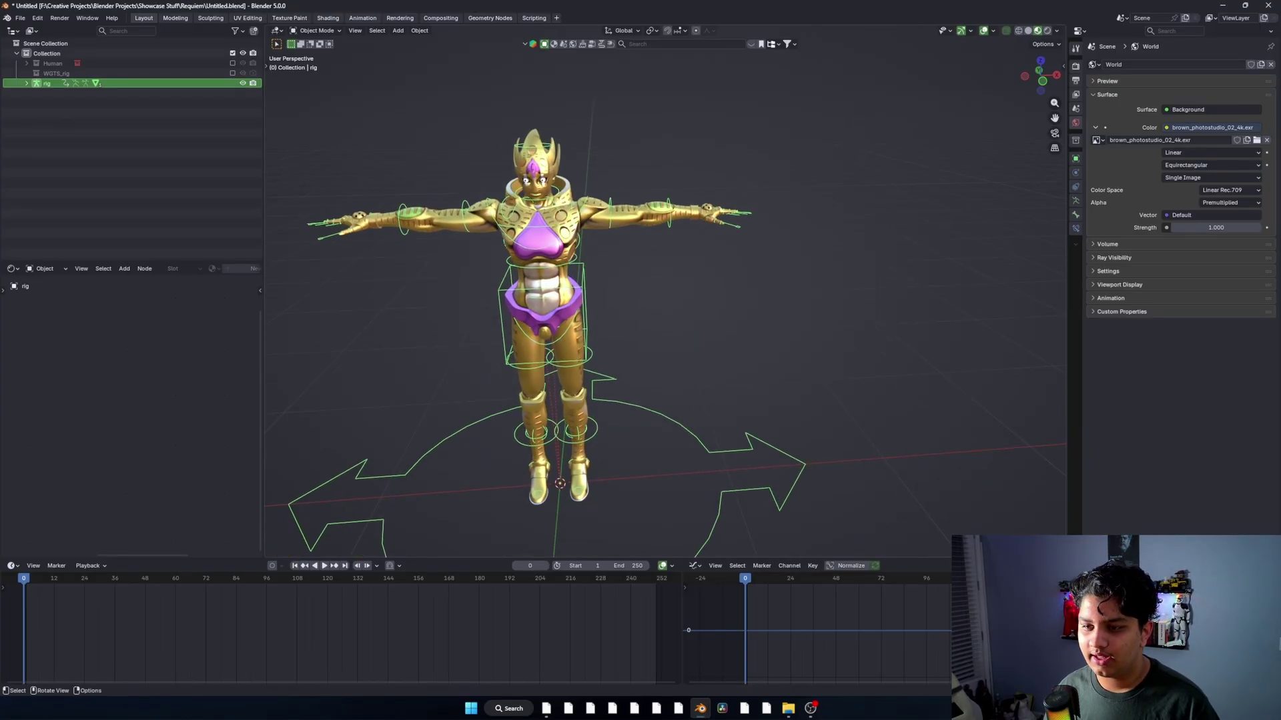
# Add a Rigify Human meta-rig to the scene and move it away from the character
pyautogui.hotkey('shift', 'a')
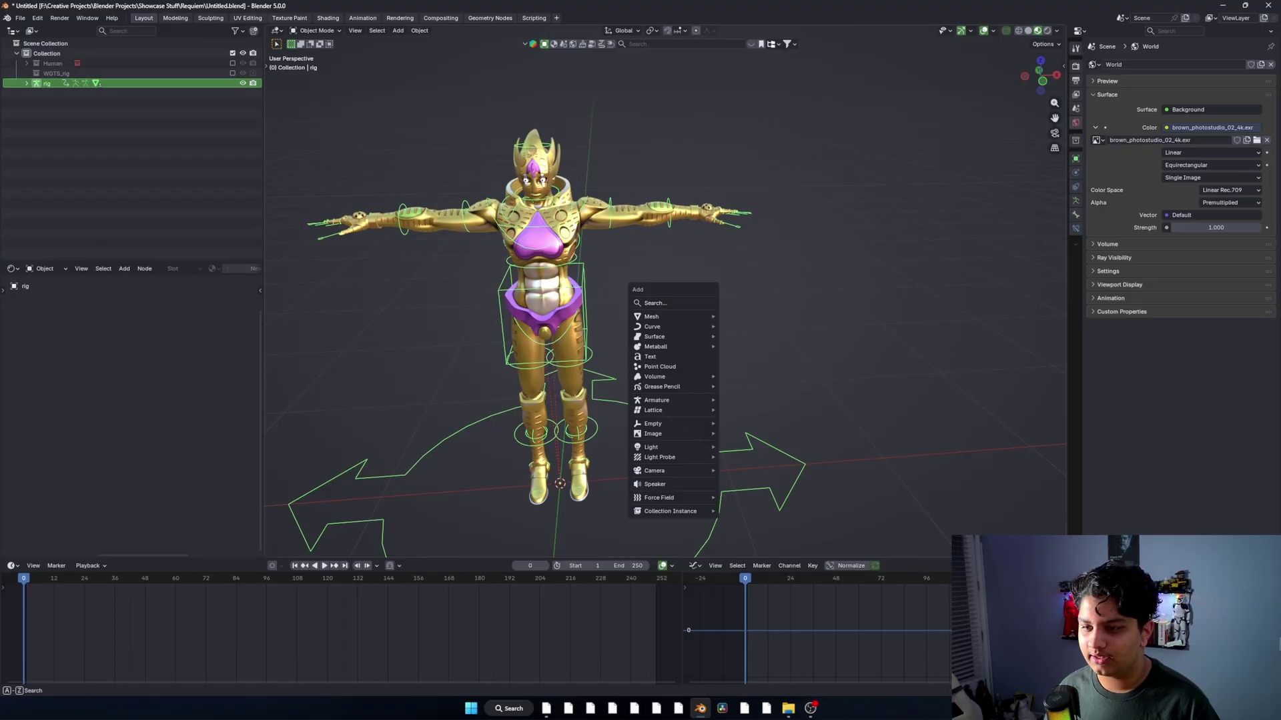
pyautogui.moveTo(661, 400)
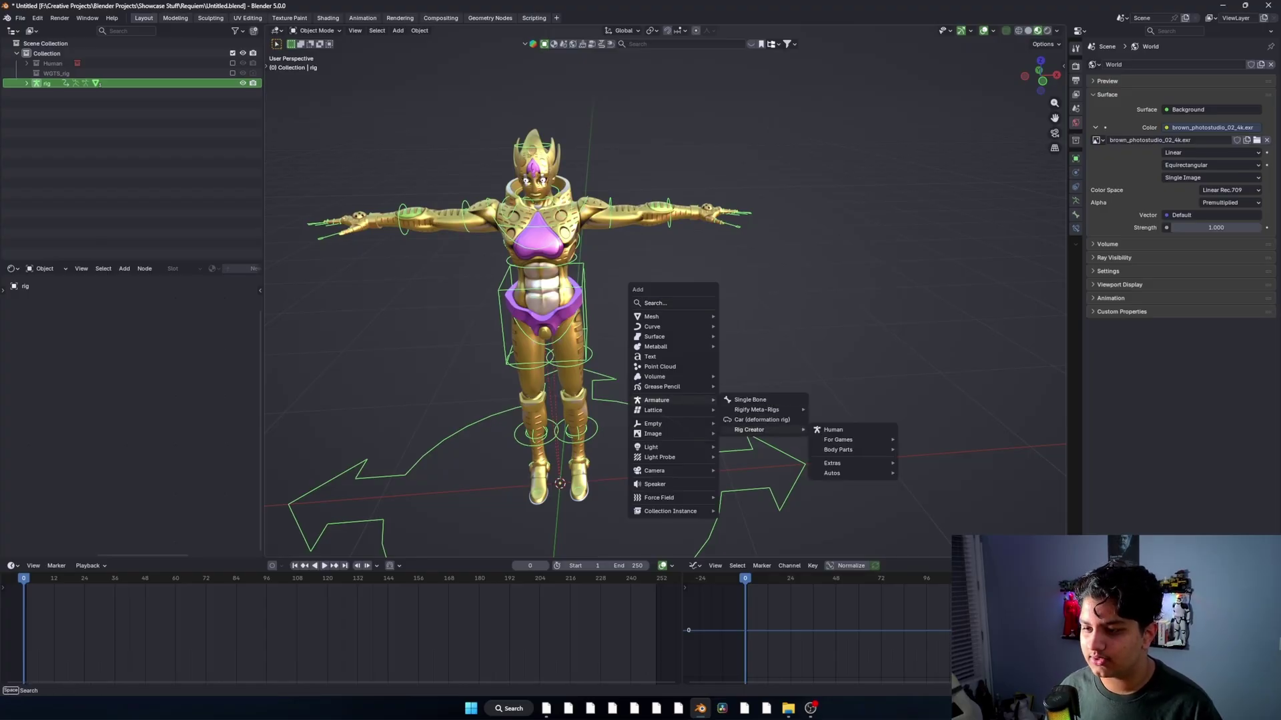
pyautogui.moveTo(756, 409)
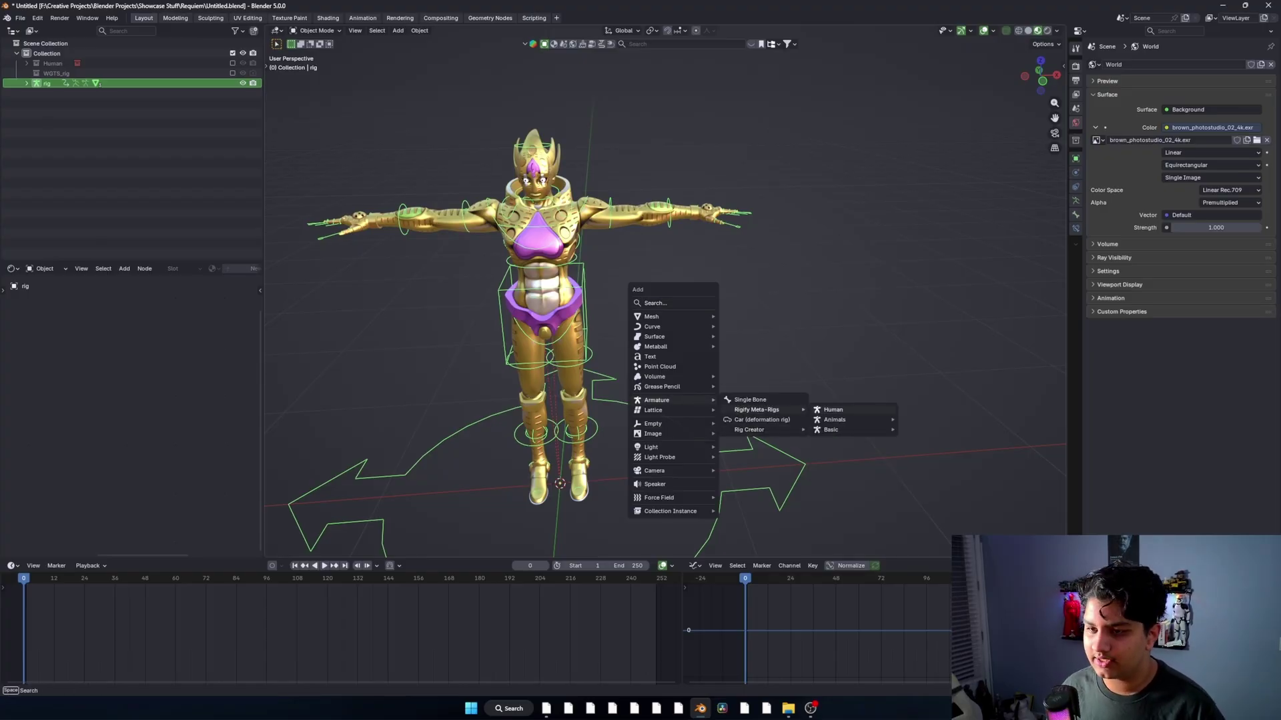
pyautogui.click(833, 410)
pyautogui.press('g')
# Delete the face bones of the meta-rig in Edit Mode, keeping its single head bone, and return to Object Mode
pyautogui.scroll(2, 867, 333)
pyautogui.moveTo(667, 334); pyautogui.dragTo(641, 324, button='middle')
pyautogui.scroll(2, 667, 334)
pyautogui.keyDown('shift'); pyautogui.moveTo(801, 300); pyautogui.dragTo(701, 327, button='middle'); pyautogui.keyUp('shift')
pyautogui.press('Tab')
pyautogui.scroll(3, 667, 334)
pyautogui.keyDown('shift'); pyautogui.moveTo(687, 234); pyautogui.dragTo(764, 317, button='middle'); pyautogui.keyUp('shift')
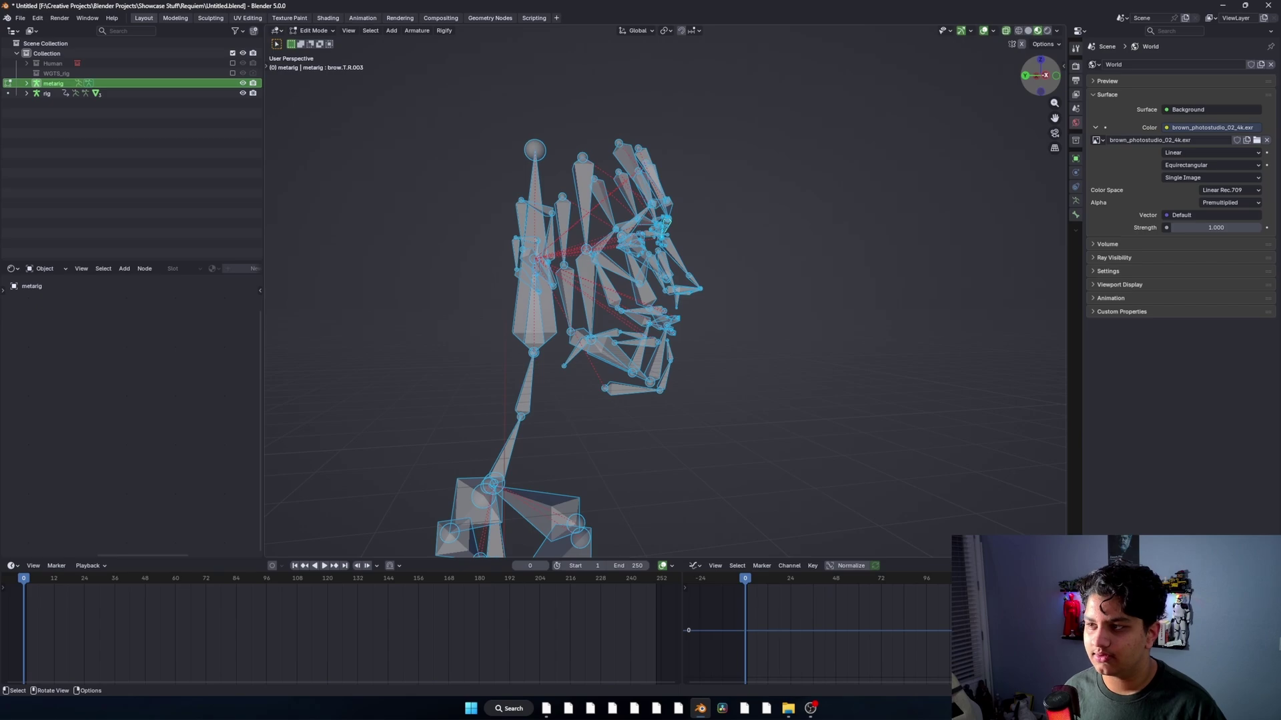
pyautogui.click(1045, 75)
pyautogui.moveTo(864, 82); pyautogui.dragTo(486, 431)
pyautogui.moveTo(490, 427)
pyautogui.mouseDown(button='middle')
pyautogui.moveTo(413, 447)
pyautogui.moveTo(431, 411)
pyautogui.moveTo(493, 414)
pyautogui.mouseUp(button='middle')
pyautogui.scroll(-2, 427, 434)
pyautogui.press('KP_Decimal')
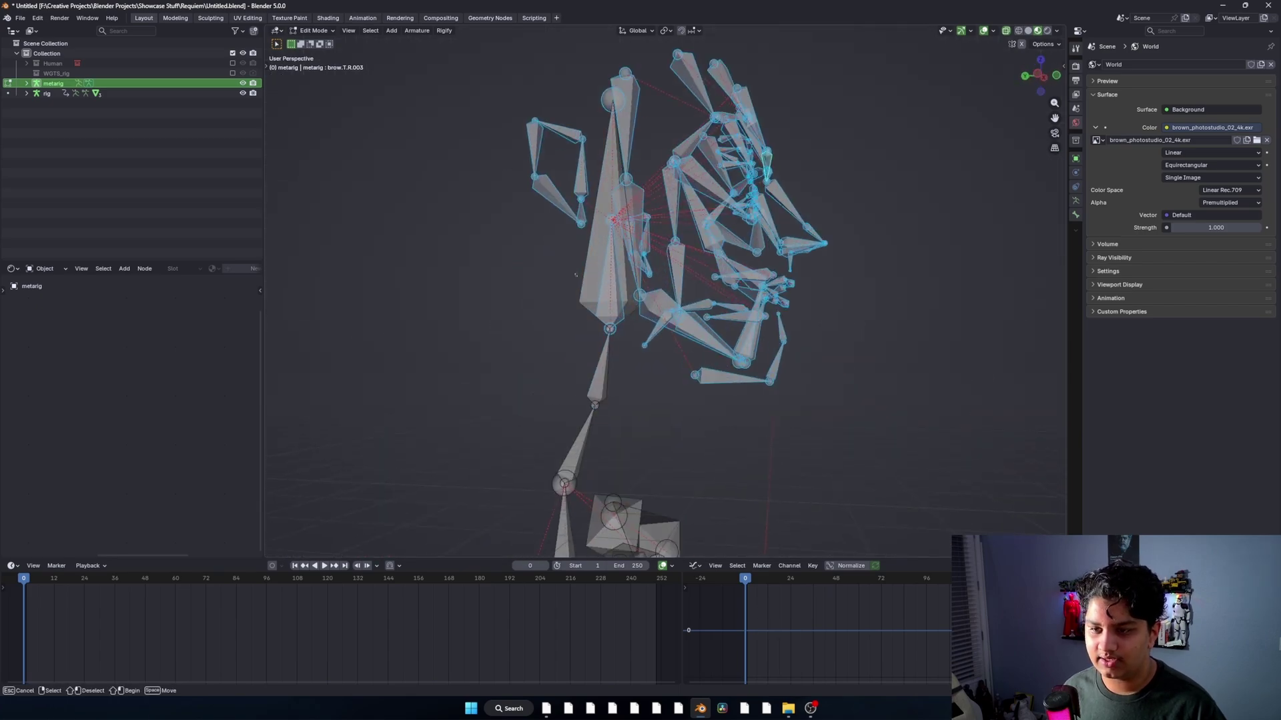
pyautogui.press('x')
pyautogui.click(721, 278)
pyautogui.scroll(-4, 574, 280)
pyautogui.moveTo(721, 278); pyautogui.dragTo(527, 201, button='middle')
pyautogui.scroll(-3, 574, 280)
pyautogui.press('Tab')
# Generate the Rigify control rig from the human meta-rig
pyautogui.scroll(8, 667, 334)
pyautogui.moveTo(667, 333); pyautogui.dragTo(797, 331, button='middle')
pyautogui.scroll(-3, 714, 327)
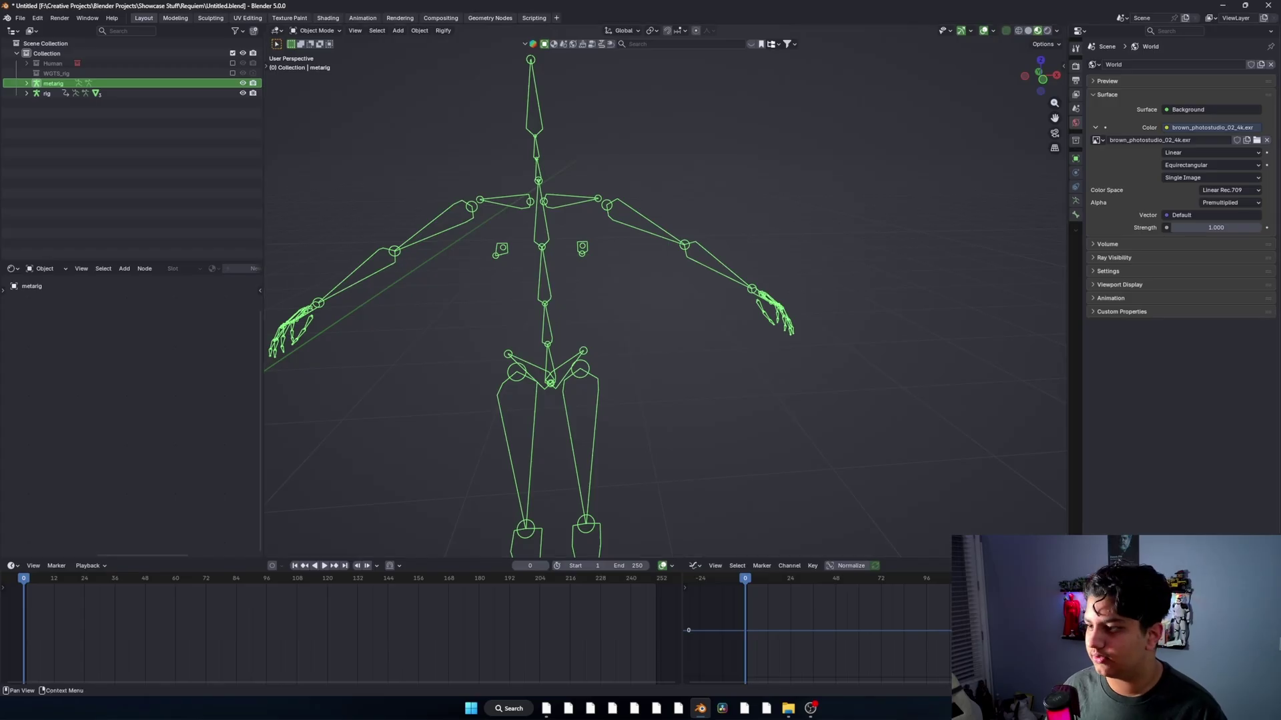
pyautogui.click(1075, 200)
pyautogui.click(1185, 284)
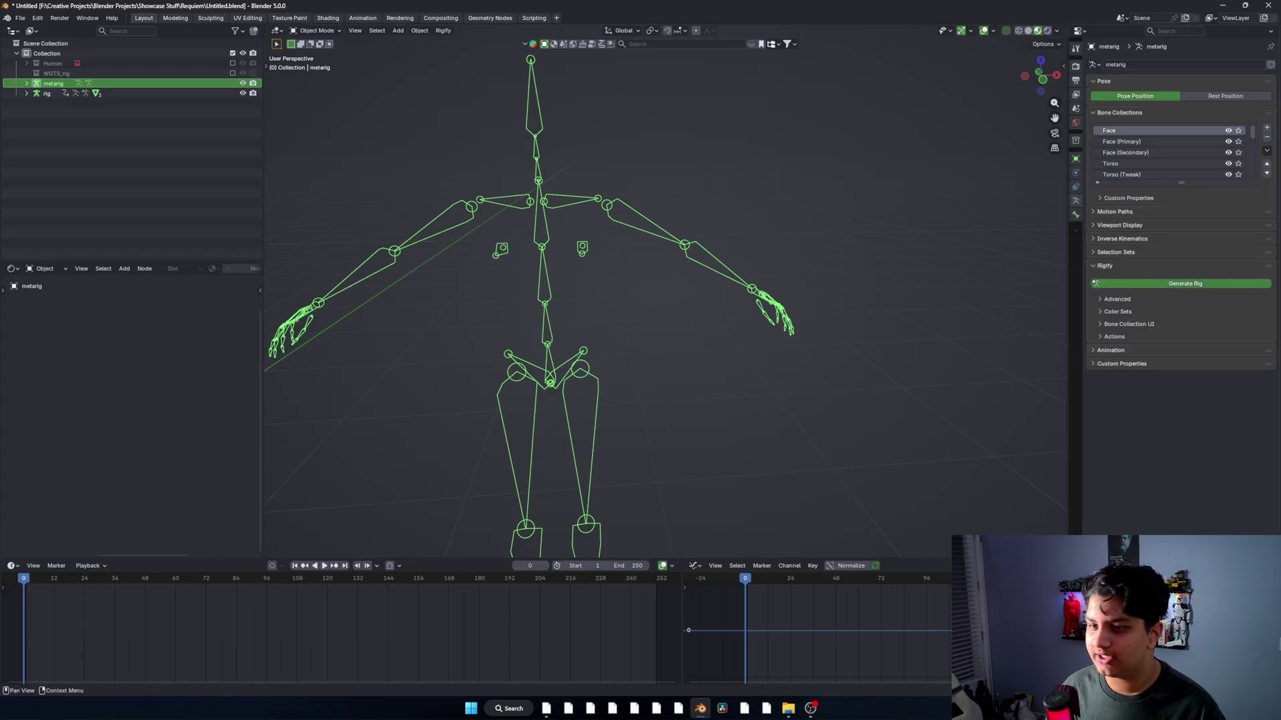
# Move the generated rig along the X axis clear of the meta-rig and examine its controls
pyautogui.scroll(-3, 667, 300)
pyautogui.keyDown('shift'); pyautogui.moveTo(601, 301); pyautogui.dragTo(787, 301, button='middle'); pyautogui.keyUp('shift')
pyautogui.press('g')
pyautogui.press('x')
pyautogui.click(934, 300)
pyautogui.keyDown('shift'); pyautogui.moveTo(934, 300); pyautogui.dragTo(654, 294, button='middle'); pyautogui.keyUp('shift')
pyautogui.scroll(4, 707, 300)
pyautogui.press('Tab')
pyautogui.press('Tab')
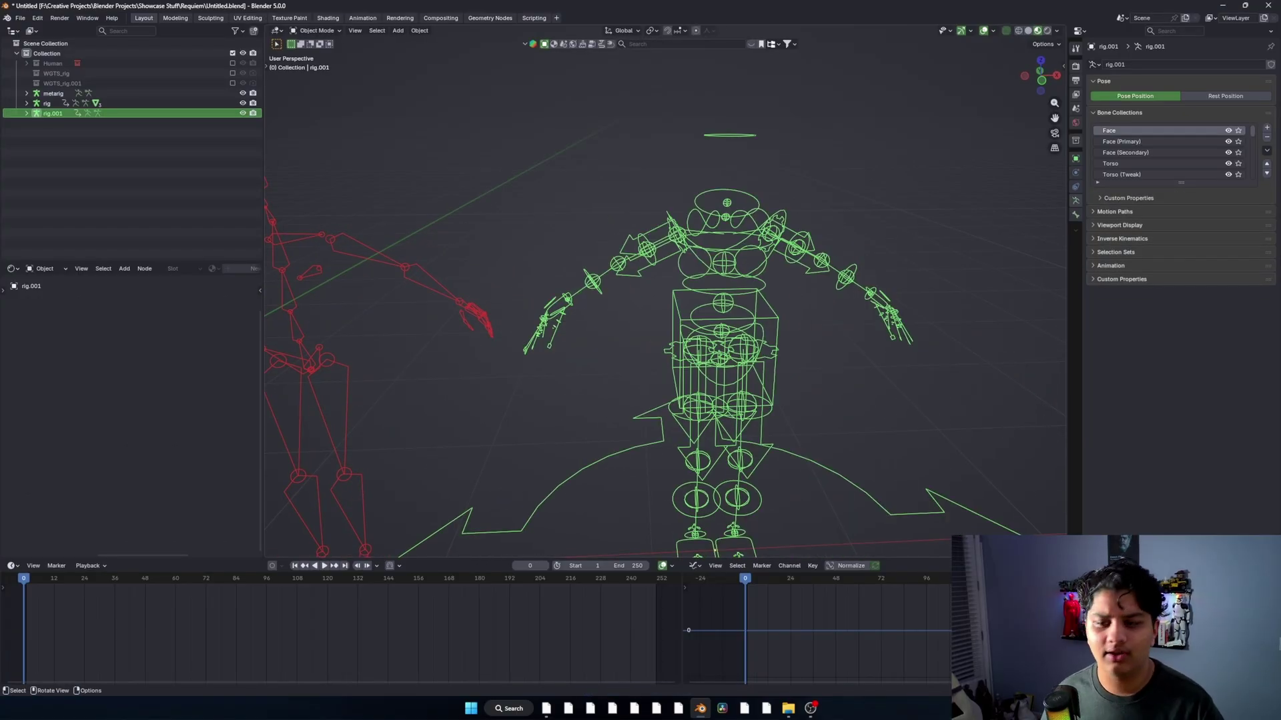
# Delete the meta-rig and the rig generated from it
pyautogui.moveTo(640, 200); pyautogui.dragTo(427, 373)
pyautogui.scroll(-6, 533, 320)
pyautogui.press('Delete')
# Return to the Gold Experience Requiem character and examine its rigged upper body
pyautogui.keyDown('shift'); pyautogui.moveTo(467, 301); pyautogui.dragTo(687, 311, button='middle'); pyautogui.keyUp('shift')
pyautogui.scroll(5, 666, 300)
pyautogui.keyDown('shift'); pyautogui.moveTo(467, 300); pyautogui.dragTo(694, 304, button='middle'); pyautogui.keyUp('shift')
pyautogui.moveTo(694, 304); pyautogui.dragTo(615, 315, button='middle')
pyautogui.scroll(2, 674, 334)
pyautogui.scroll(4, 674, 333)
pyautogui.click(615, 373)
pyautogui.moveTo(615, 374); pyautogui.dragTo(559, 324, button='middle')
pyautogui.scroll(1, 585, 338)
# Select the Gold Experience Requiem mesh and examine its head, collar and shoulders up close and from the front
pyautogui.click(548, 389)
pyautogui.hotkey('ctrl', 'Tab')
pyautogui.hotkey('ctrl', 'Tab')
pyautogui.click(557, 387)
pyautogui.scroll(3, 557, 387)
pyautogui.keyDown('shift'); pyautogui.moveTo(557, 386); pyautogui.dragTo(460, 404, button='middle'); pyautogui.keyUp('shift')
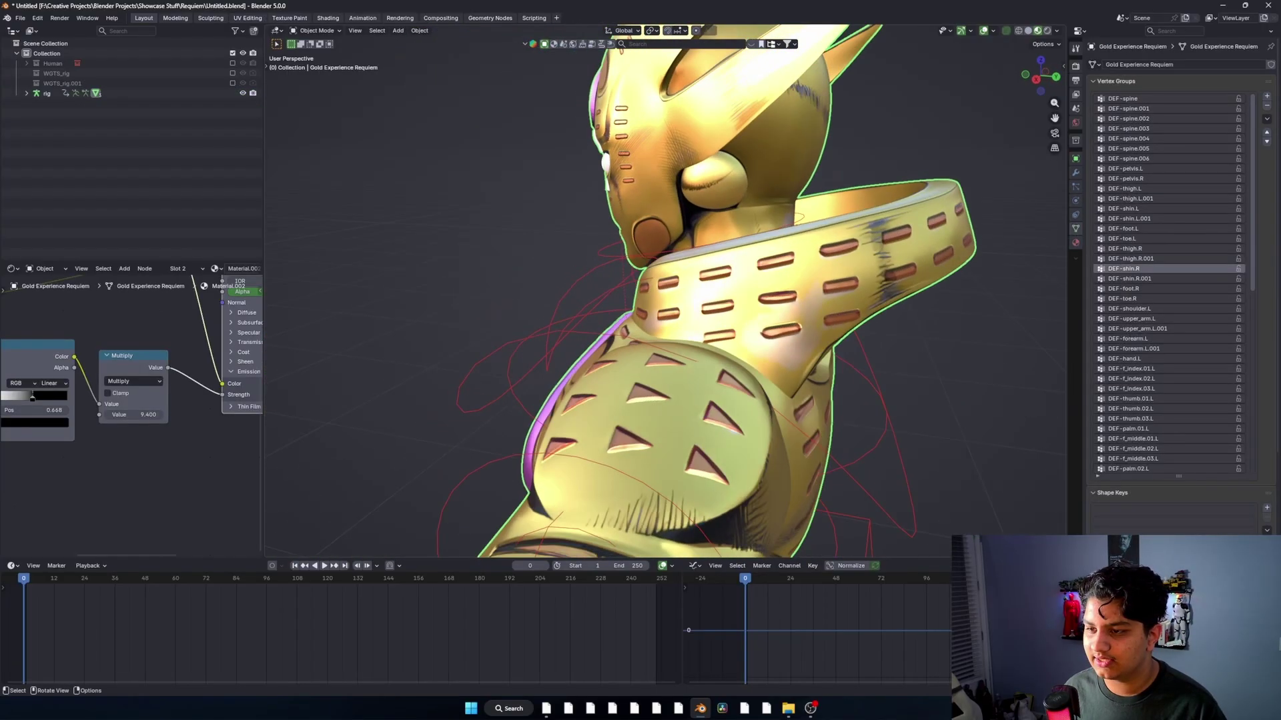
pyautogui.press('KP_1')
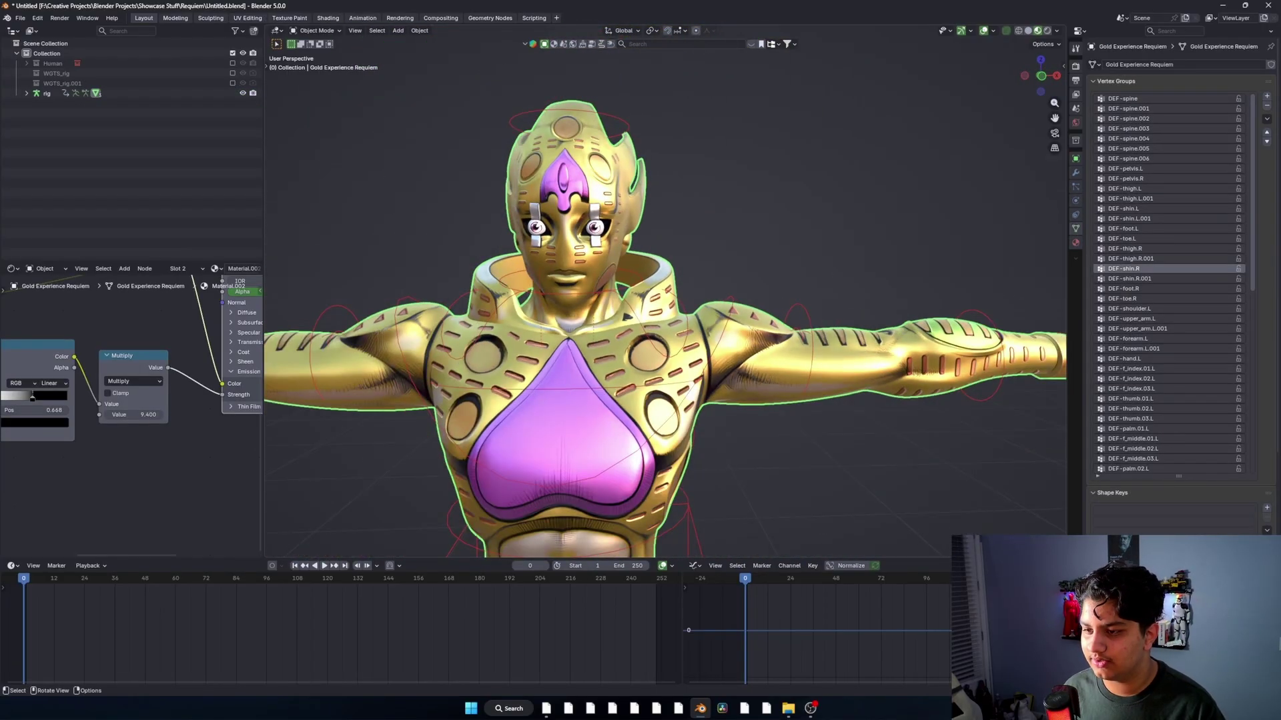
# Put the Gold Experience Requiem mesh in Weight Paint mode and examine the DEF-upper_arm.L weights around the shoulder
pyautogui.scroll(-4, 667, 300)
pyautogui.scroll(4, 667, 300)
pyautogui.click(691, 363)
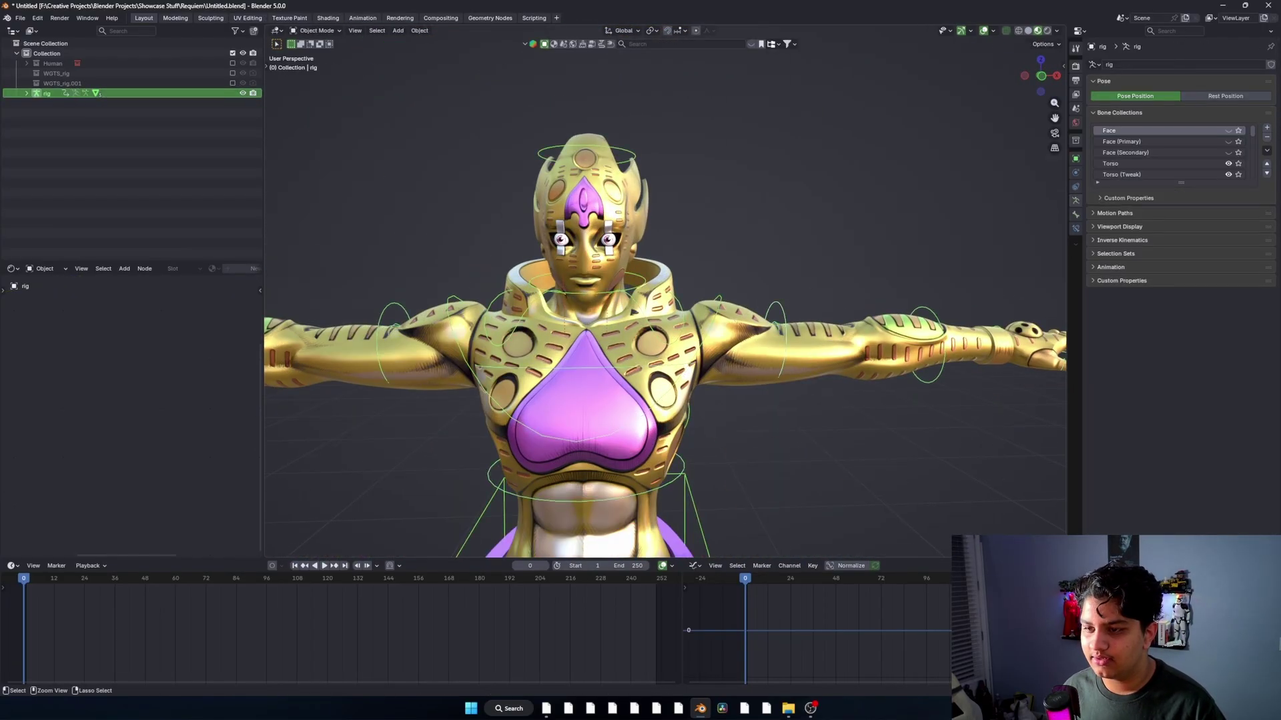
pyautogui.moveTo(690, 363); pyautogui.dragTo(706, 280, button='middle')
pyautogui.click(706, 271)
pyautogui.hotkey('ctrl', 'Tab')
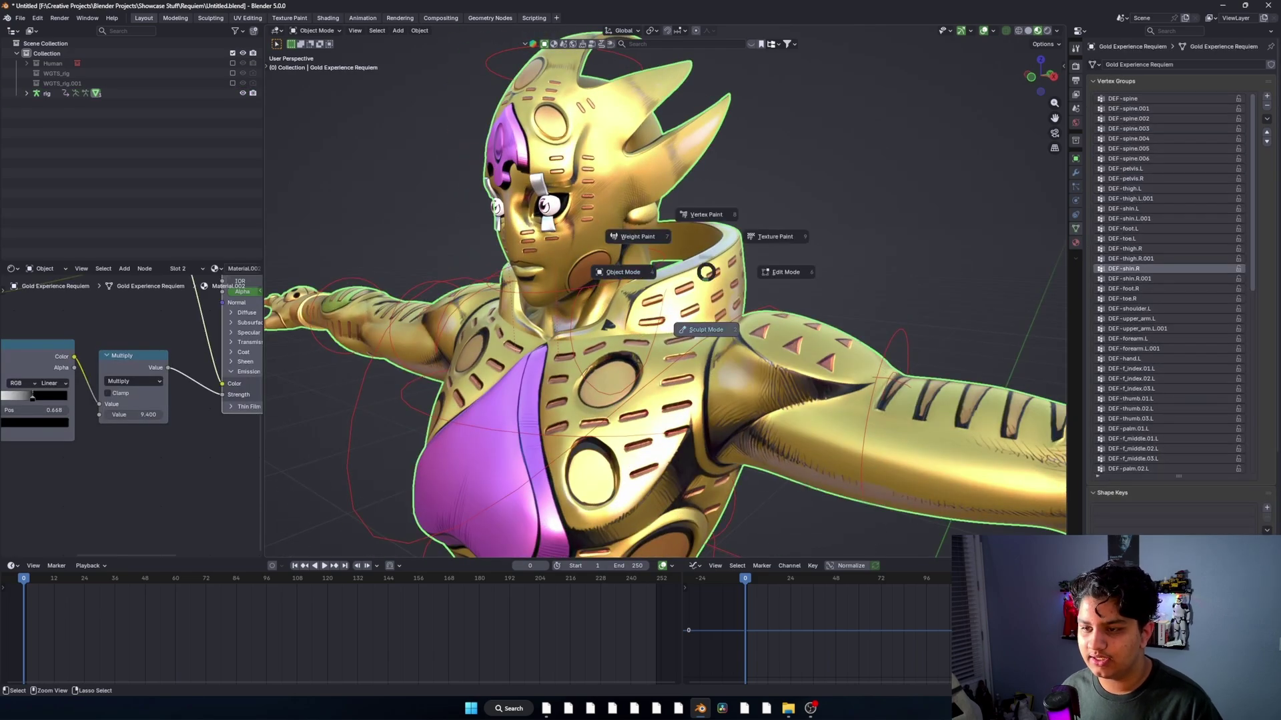
pyautogui.click(637, 236)
pyautogui.scroll(4, 608, 219)
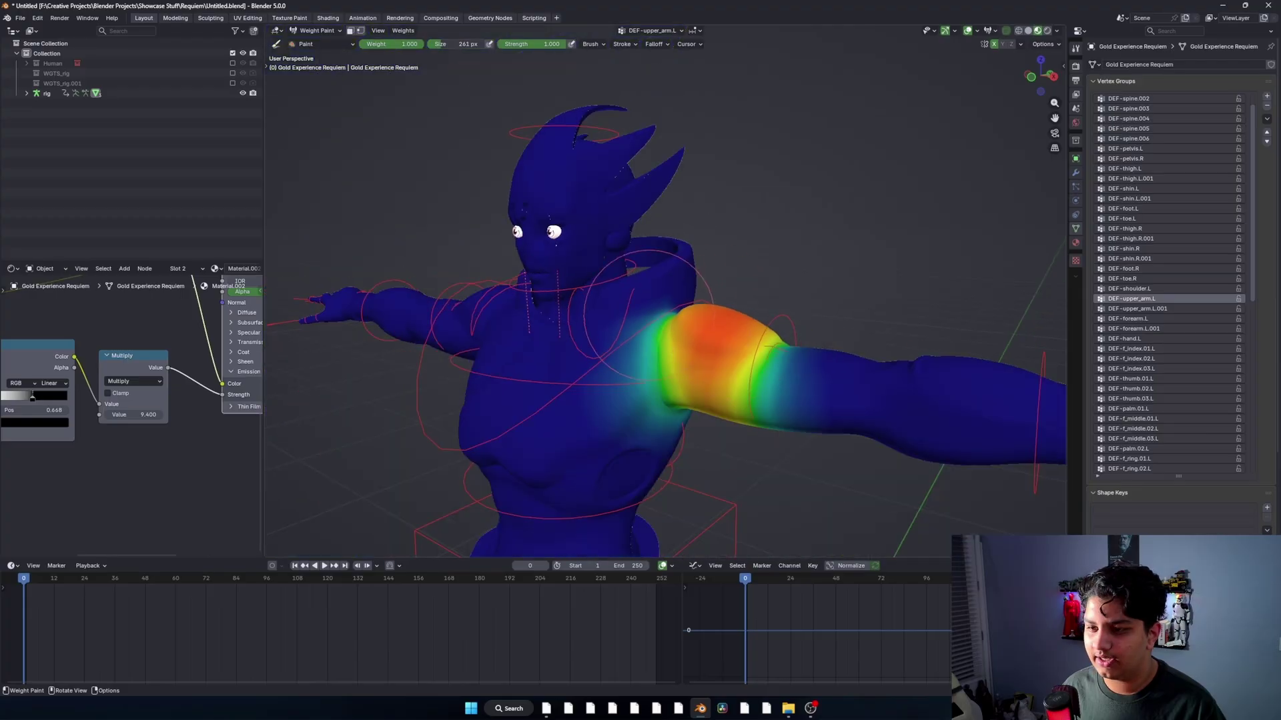
pyautogui.moveTo(801, 267); pyautogui.dragTo(681, 234, button='middle')
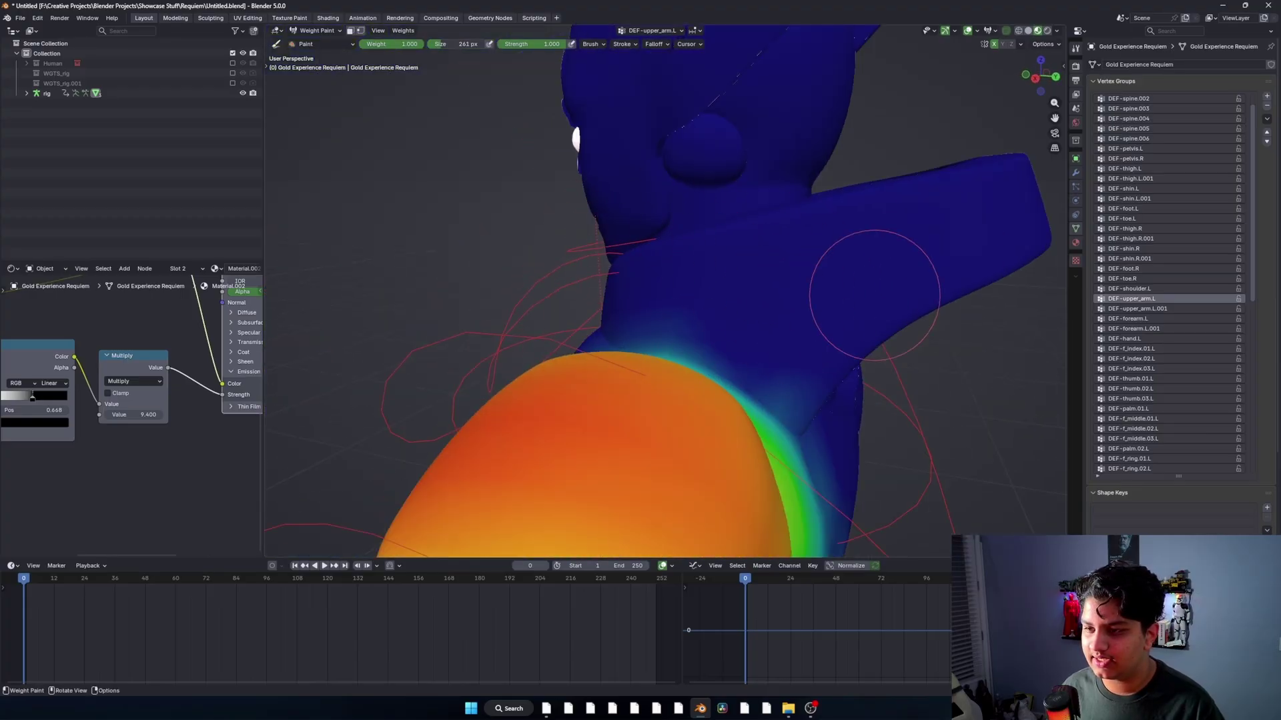
pyautogui.click(1076, 48)
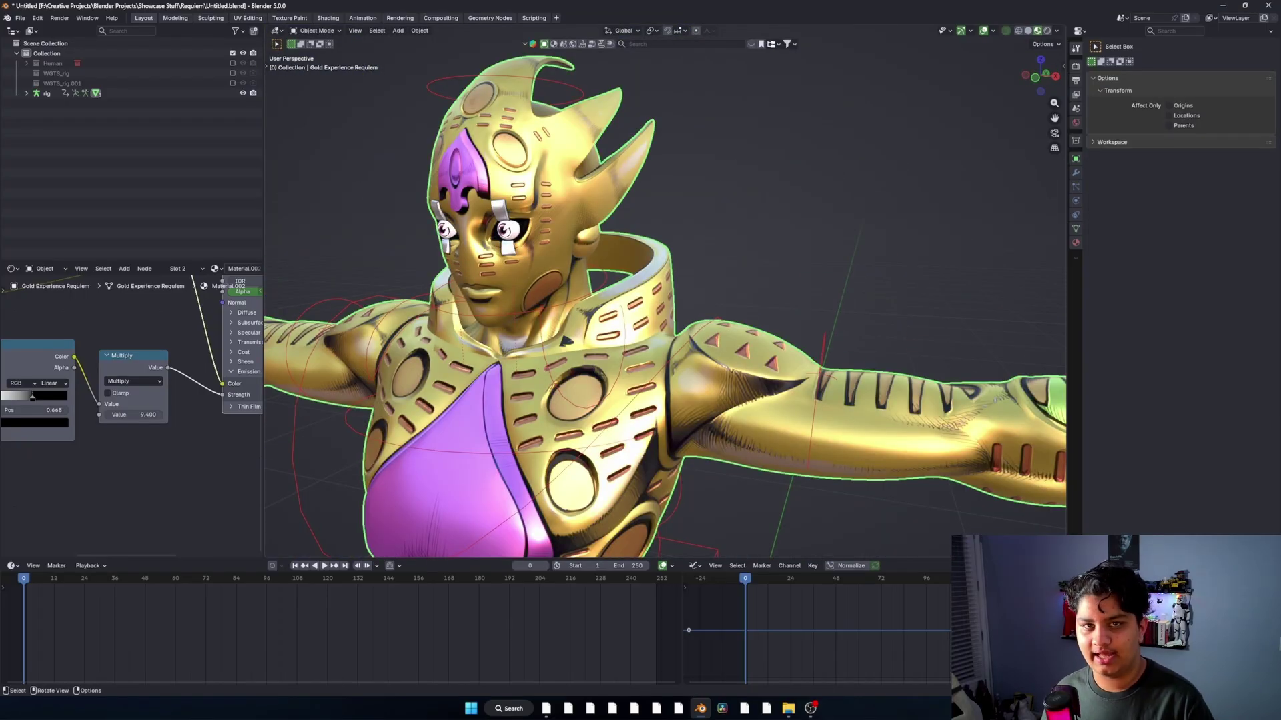
# Select the character's rig in Object Mode and examine the whole figure from an angled view
pyautogui.click(680, 481)
pyautogui.scroll(-5, 665, 307)
pyautogui.hotkey('ctrl', 'Tab')
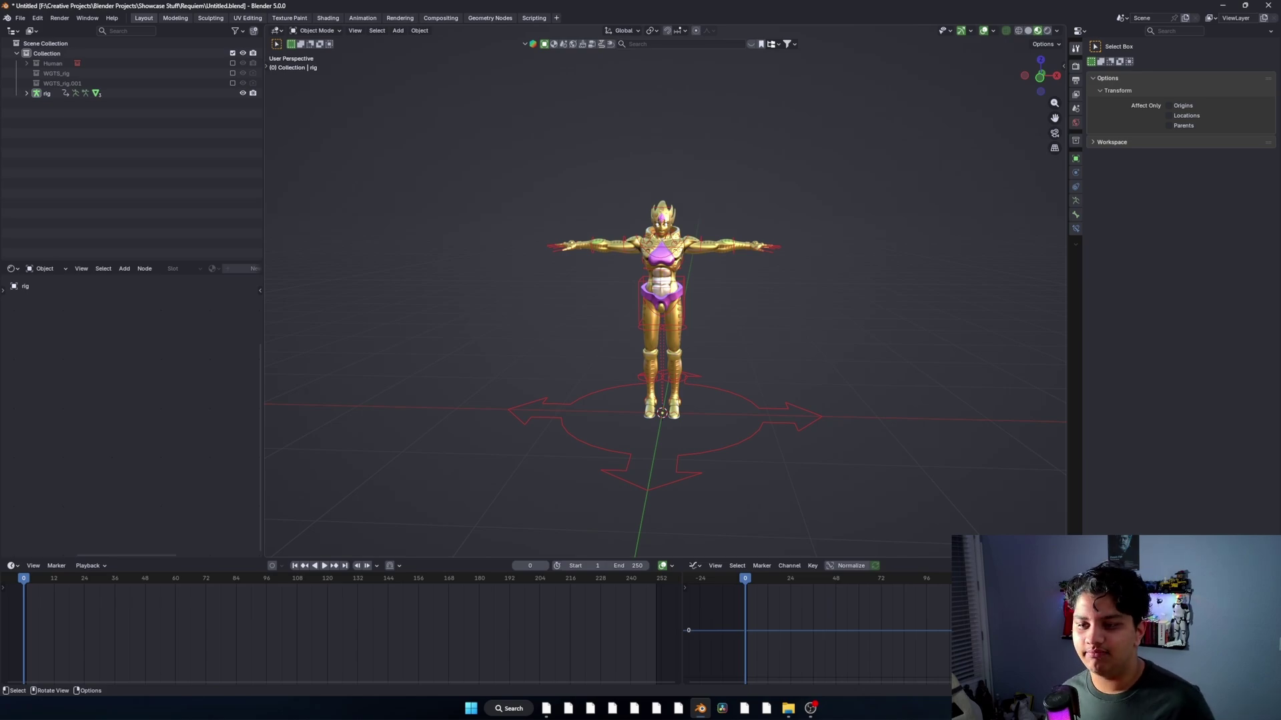
pyautogui.moveTo(667, 467); pyautogui.dragTo(734, 547, button='middle')
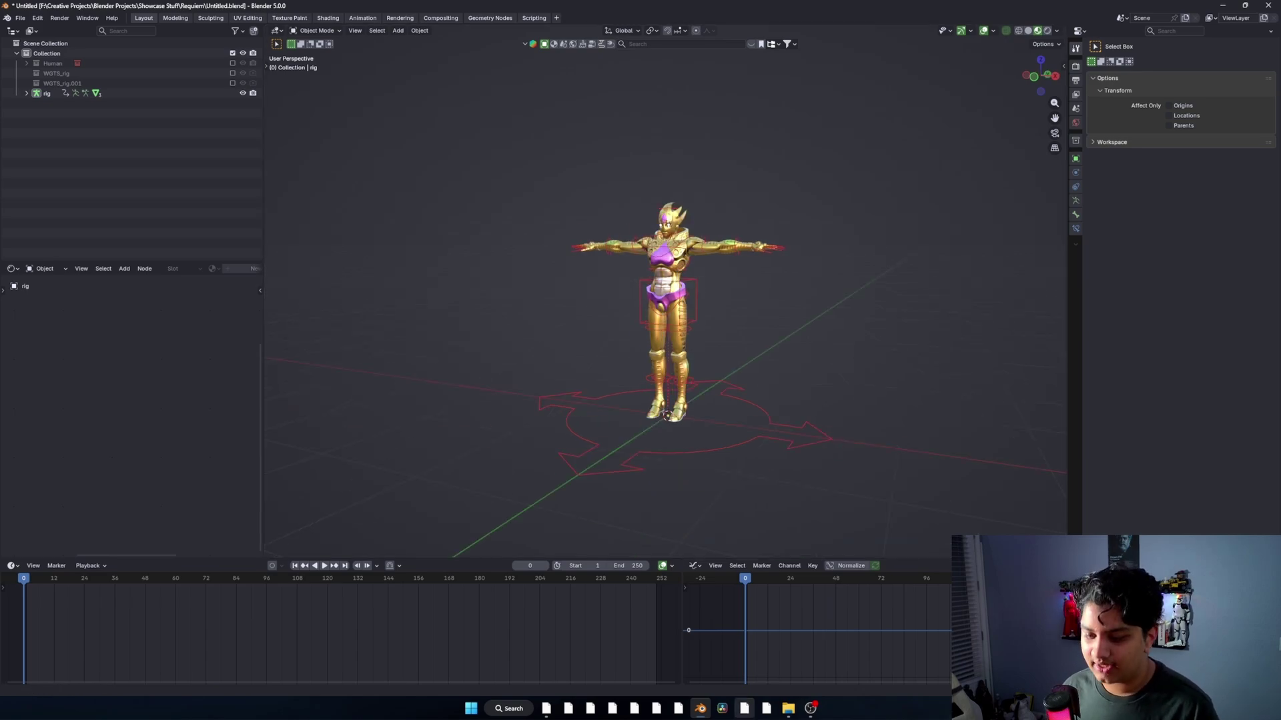
# Load the selfie 20251201_165231.jpg from the Requiem folder into fSpy
pyautogui.moveTo(789, 708)
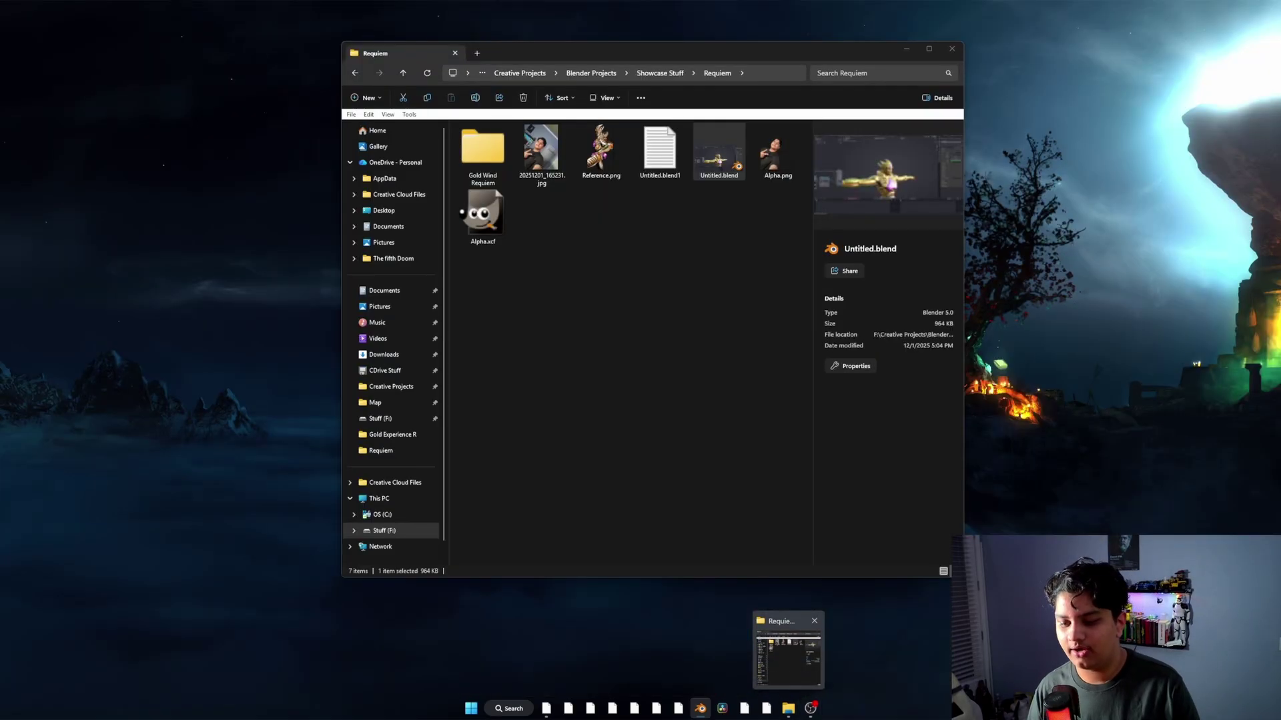
pyautogui.click(788, 660)
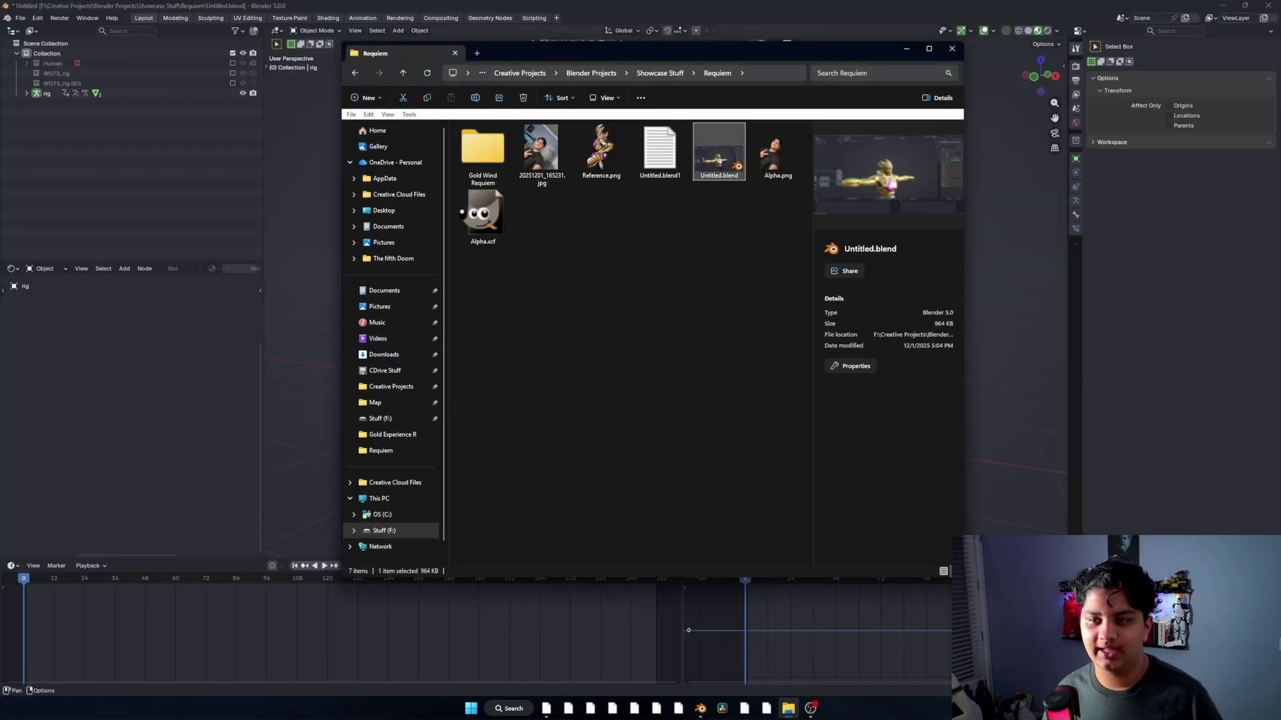
pyautogui.click(541, 152)
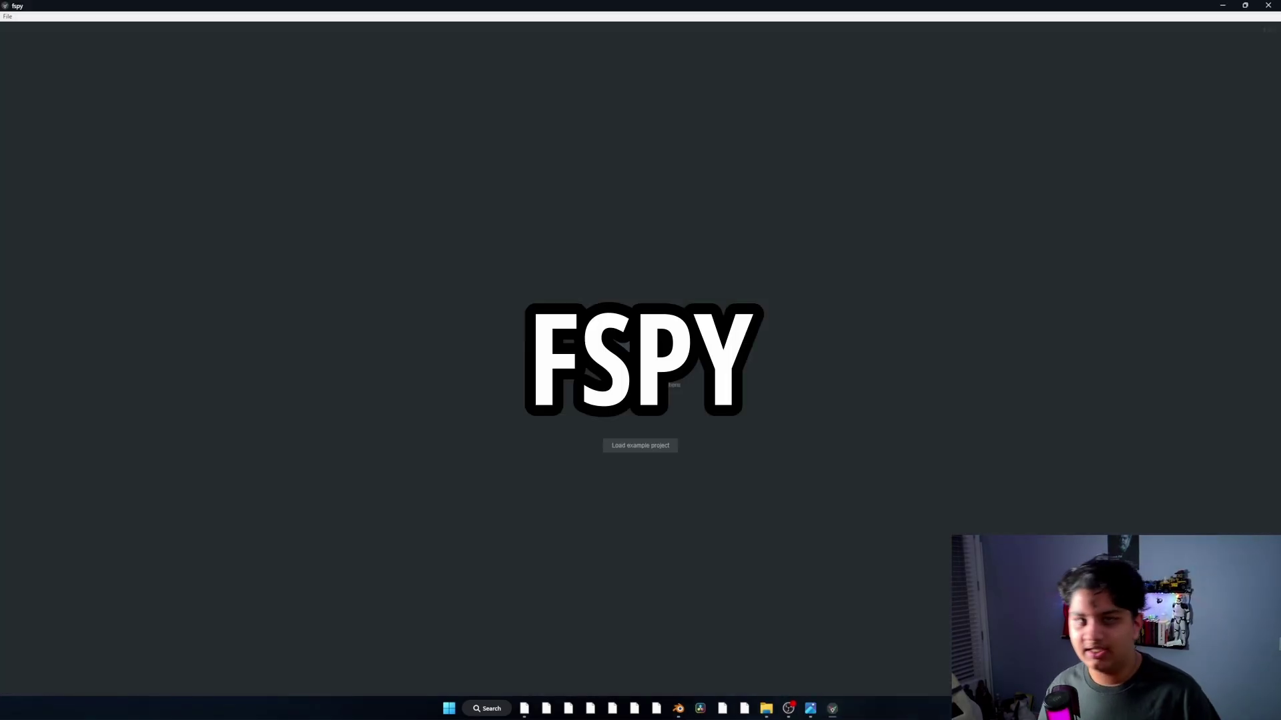
pyautogui.click(765, 709)
pyautogui.moveTo(541, 153); pyautogui.dragTo(193, 214)
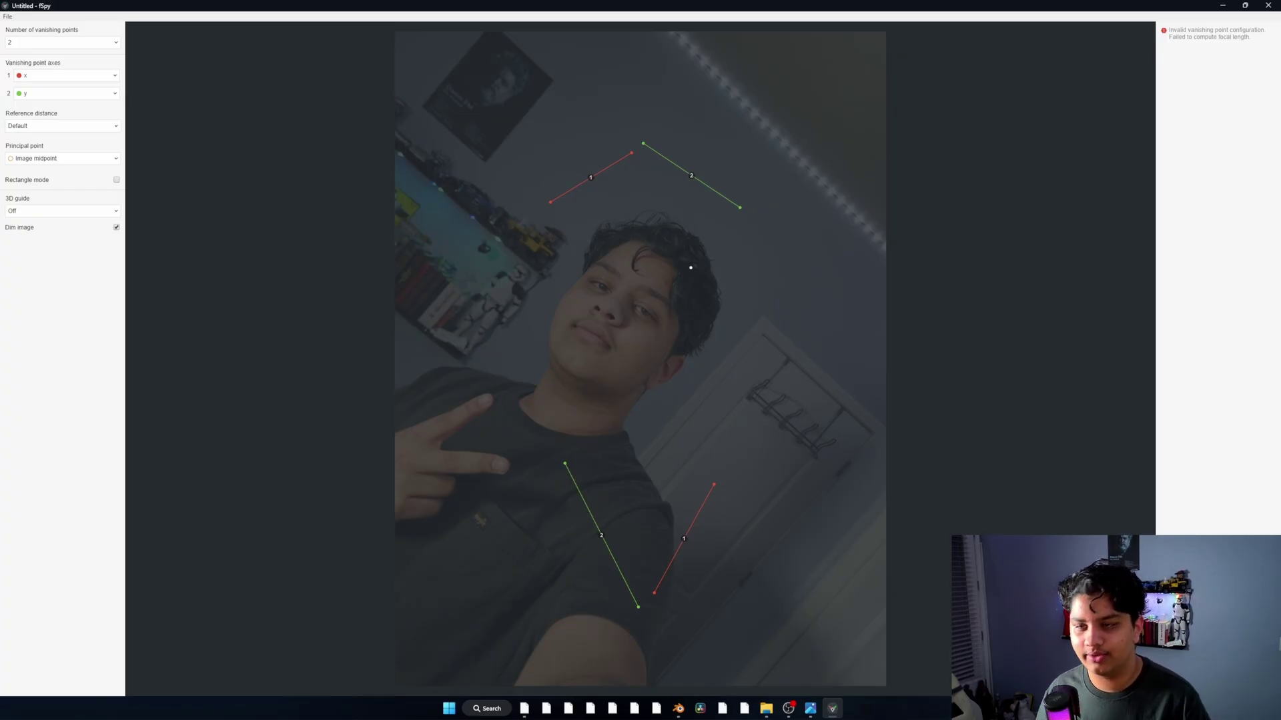
# Use two vanishing points for the selfie and assign the second one to the -z axis
pyautogui.click(62, 43)
pyautogui.click(27, 67)
pyautogui.click(67, 94)
pyautogui.click(26, 154)
# Align the vanishing point lines with straight edges in the room and reposition the origin near the door
pyautogui.moveTo(643, 144); pyautogui.dragTo(647, 449)
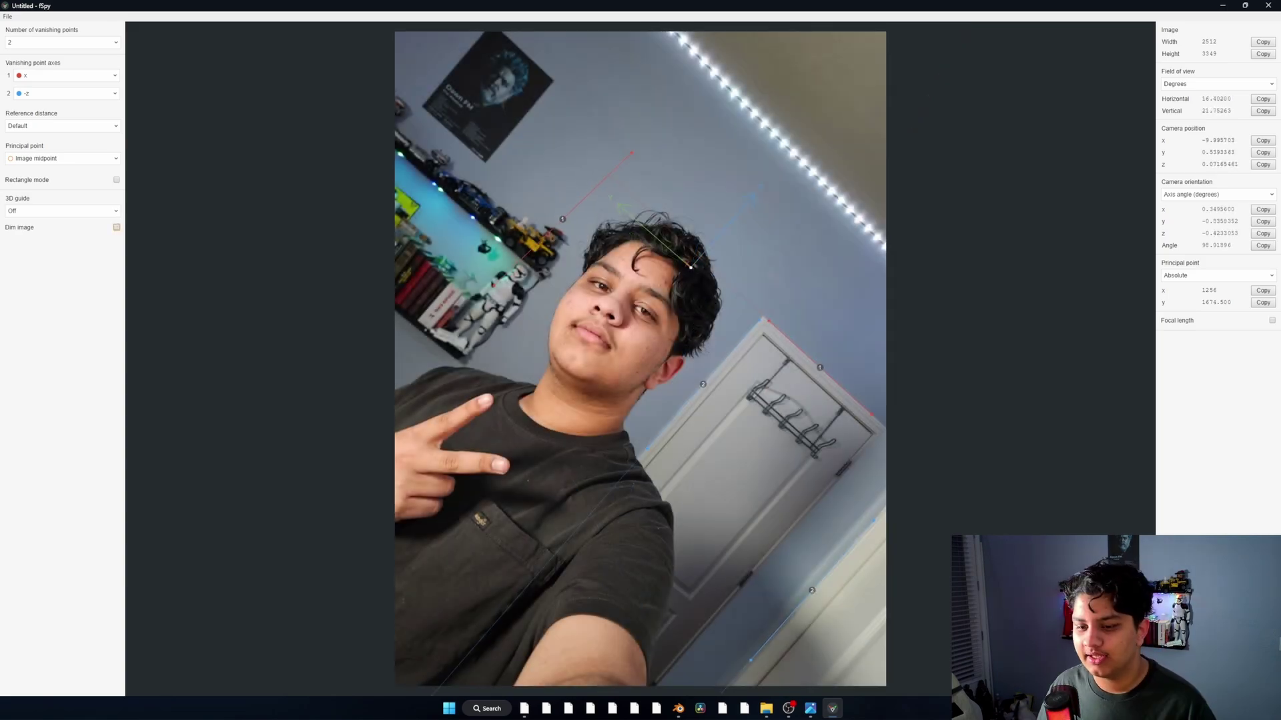
pyautogui.moveTo(461, 206); pyautogui.dragTo(449, 195)
pyautogui.moveTo(632, 153); pyautogui.dragTo(522, 260)
pyautogui.moveTo(449, 195); pyautogui.dragTo(400, 155)
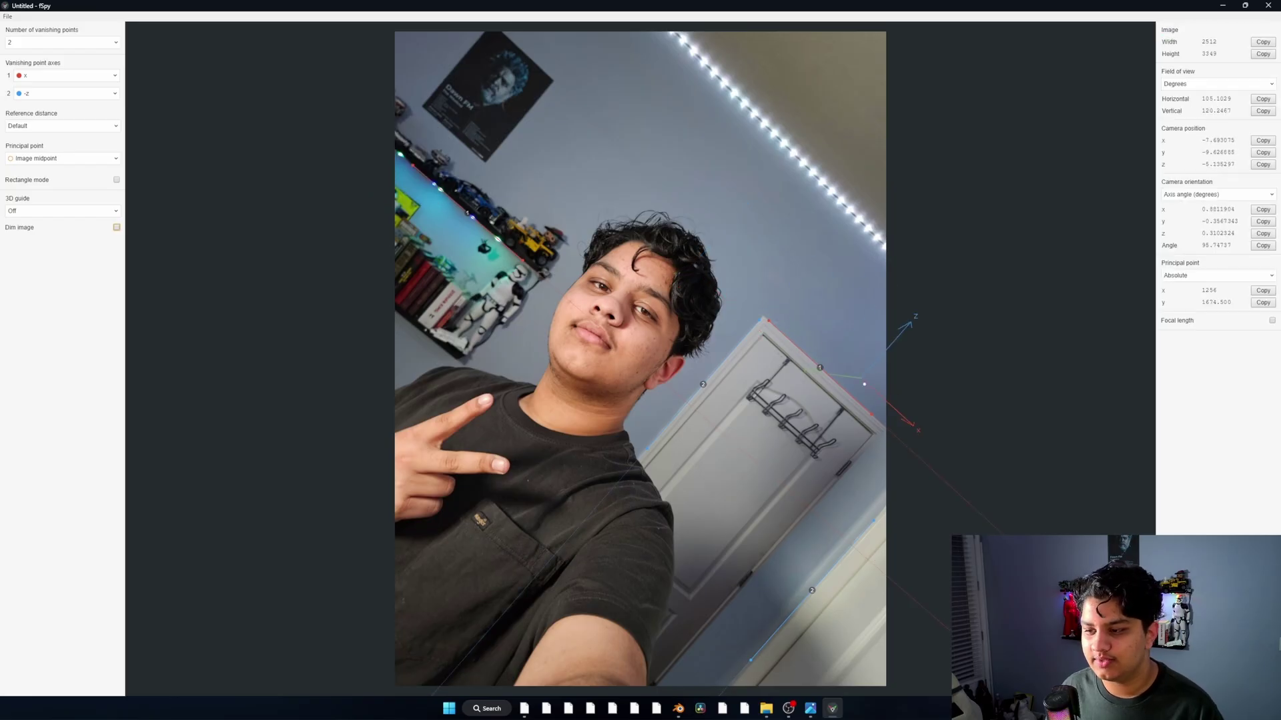
pyautogui.moveTo(864, 384); pyautogui.dragTo(840, 550)
# Save the fSpy project as Track.fspy in the Requiem folder
pyautogui.hotkey('ctrl', 's')
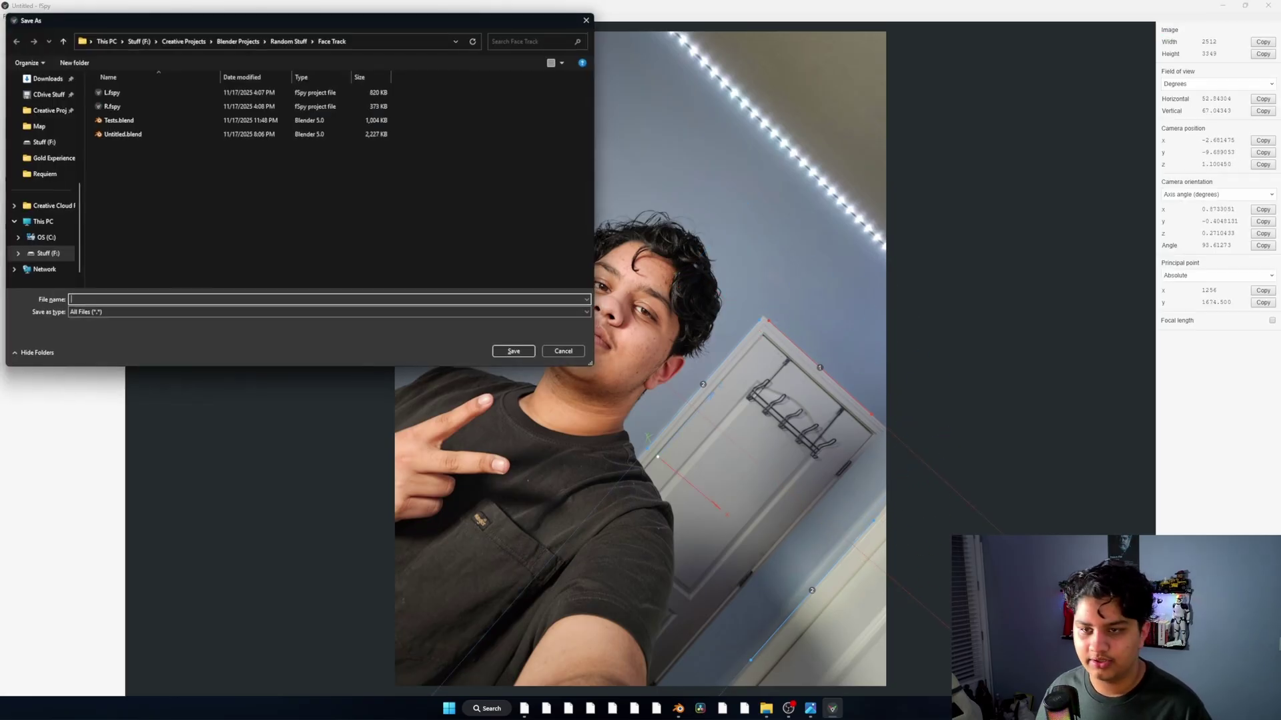
pyautogui.click(43, 173)
pyautogui.click(90, 300)
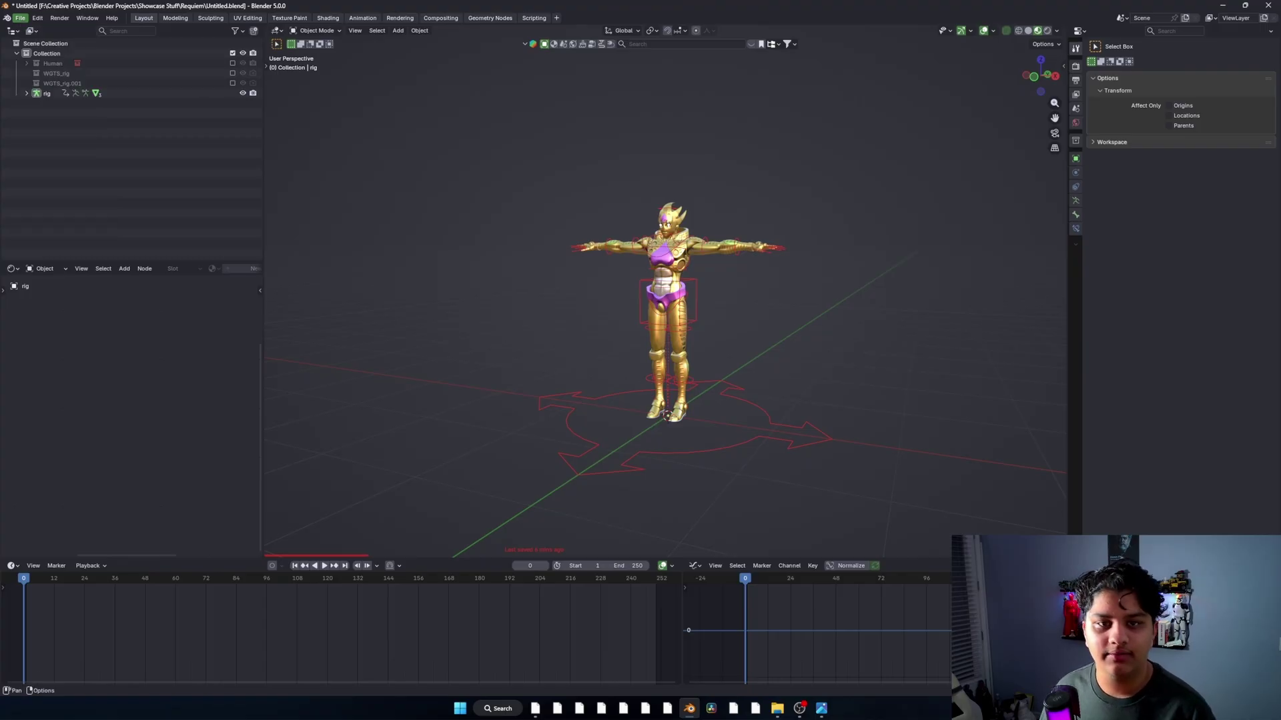
# Switch to Blender and import the fSpy project Track.fspy with its background image
pyautogui.moveTo(40, 203)
pyautogui.moveTo(36, 160)
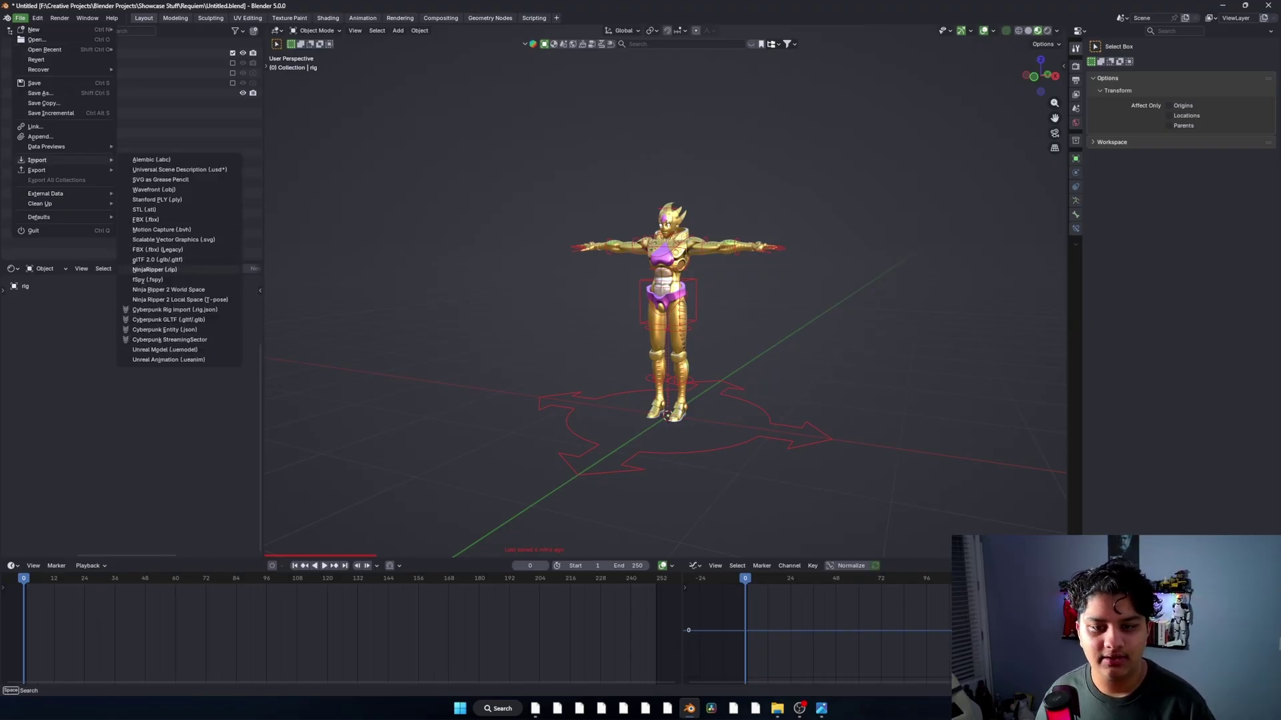
pyautogui.click(148, 279)
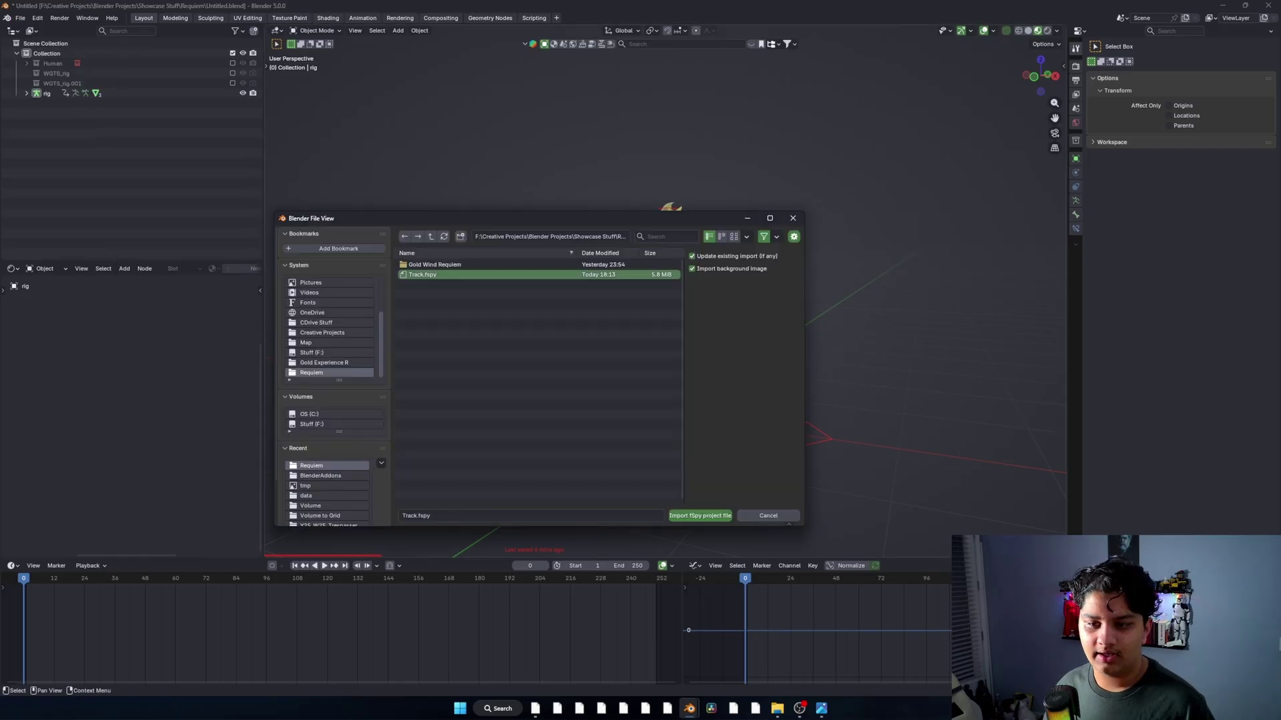
pyautogui.press('Return')
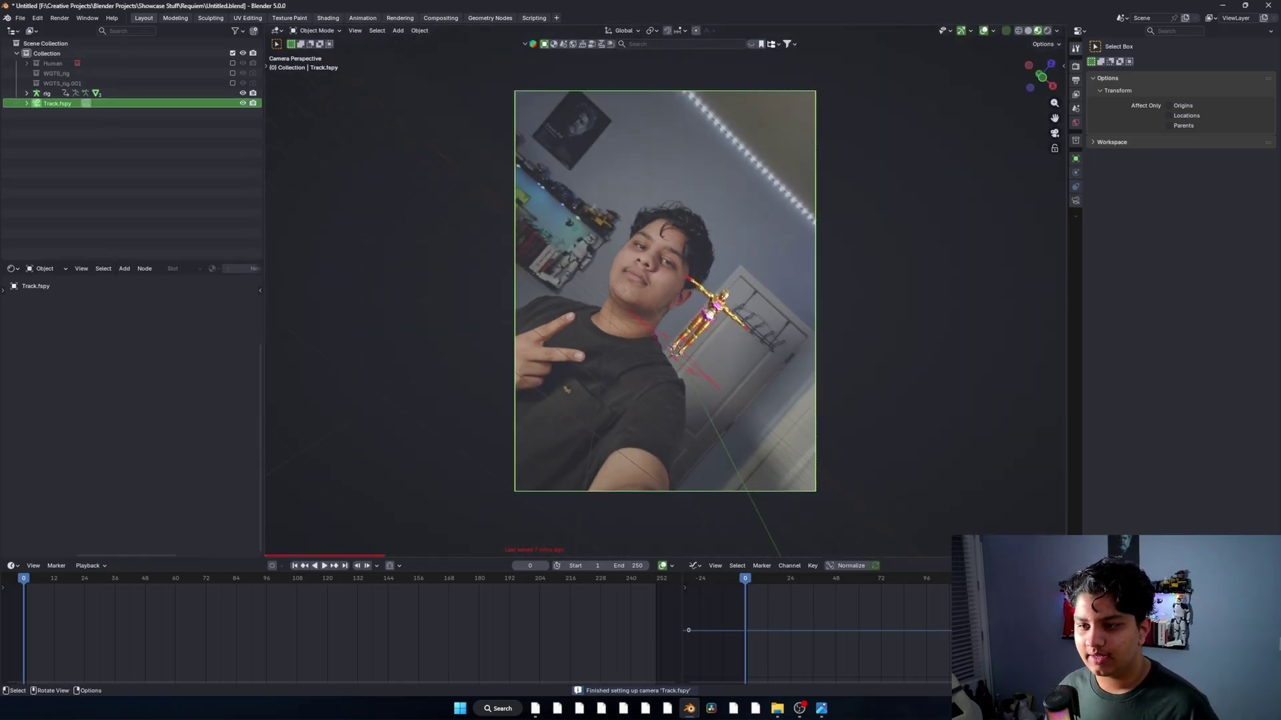
# Examine the imported Track.fspy camera from outside and the selfie through its camera view
pyautogui.scroll(4, 665, 290)
pyautogui.scroll(-5, 665, 291)
pyautogui.scroll(3, 665, 291)
pyautogui.scroll(-4, 665, 291)
pyautogui.moveTo(665, 291); pyautogui.dragTo(714, 284, button='middle')
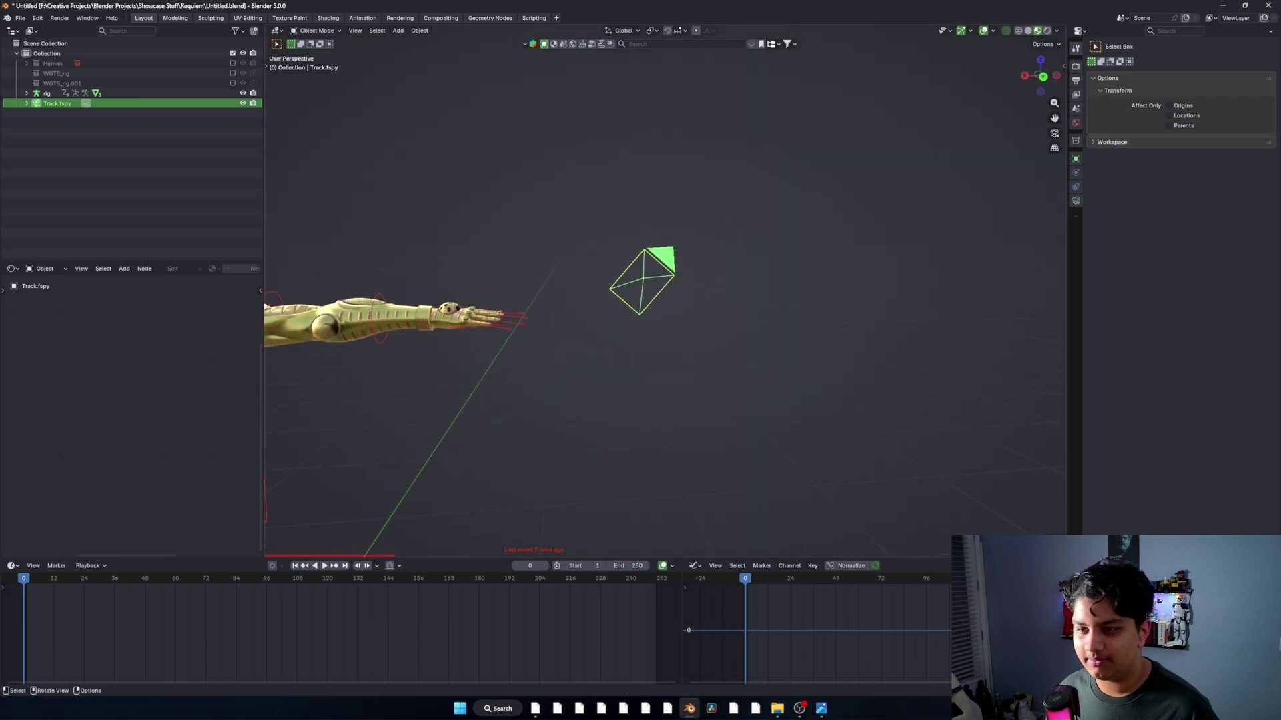
pyautogui.press('KP_0')
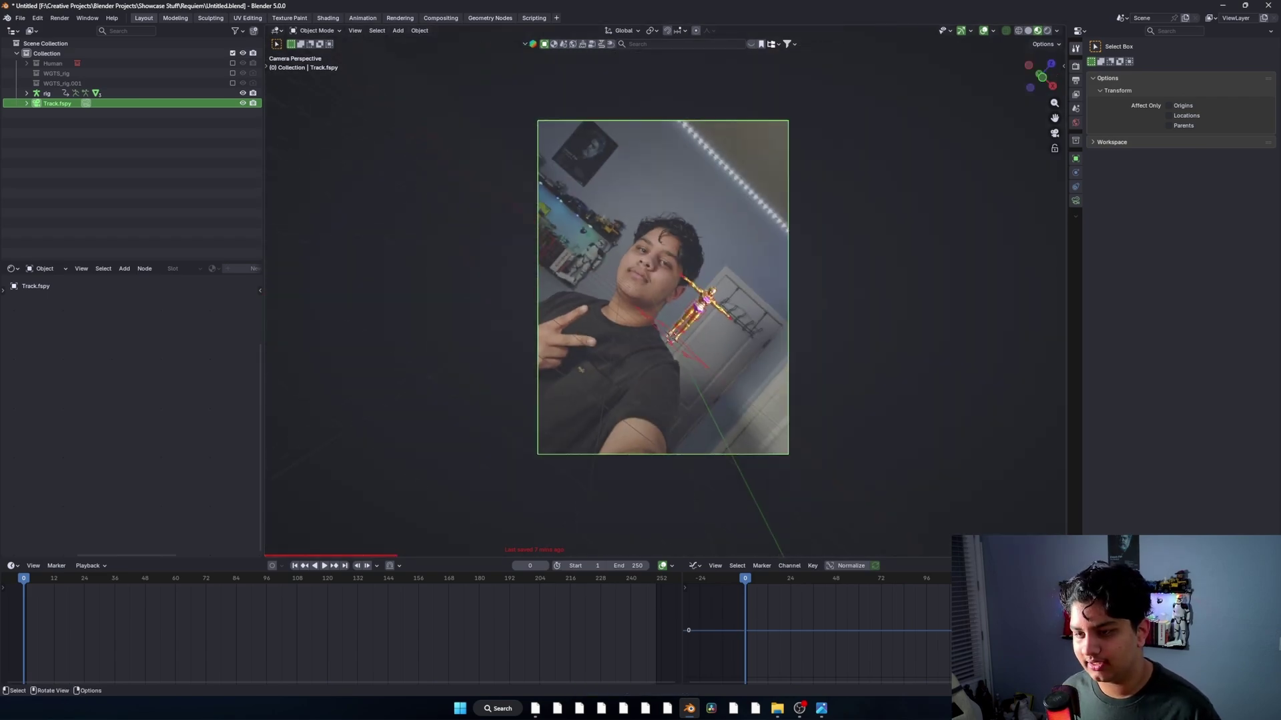
# Select the character's rig and move it in the camera view over the selfie
pyautogui.scroll(3, 665, 291)
pyautogui.click(731, 308)
pyautogui.keyDown('shift'); pyautogui.moveTo(731, 308); pyautogui.dragTo(697, 276, button='middle'); pyautogui.keyUp('shift')
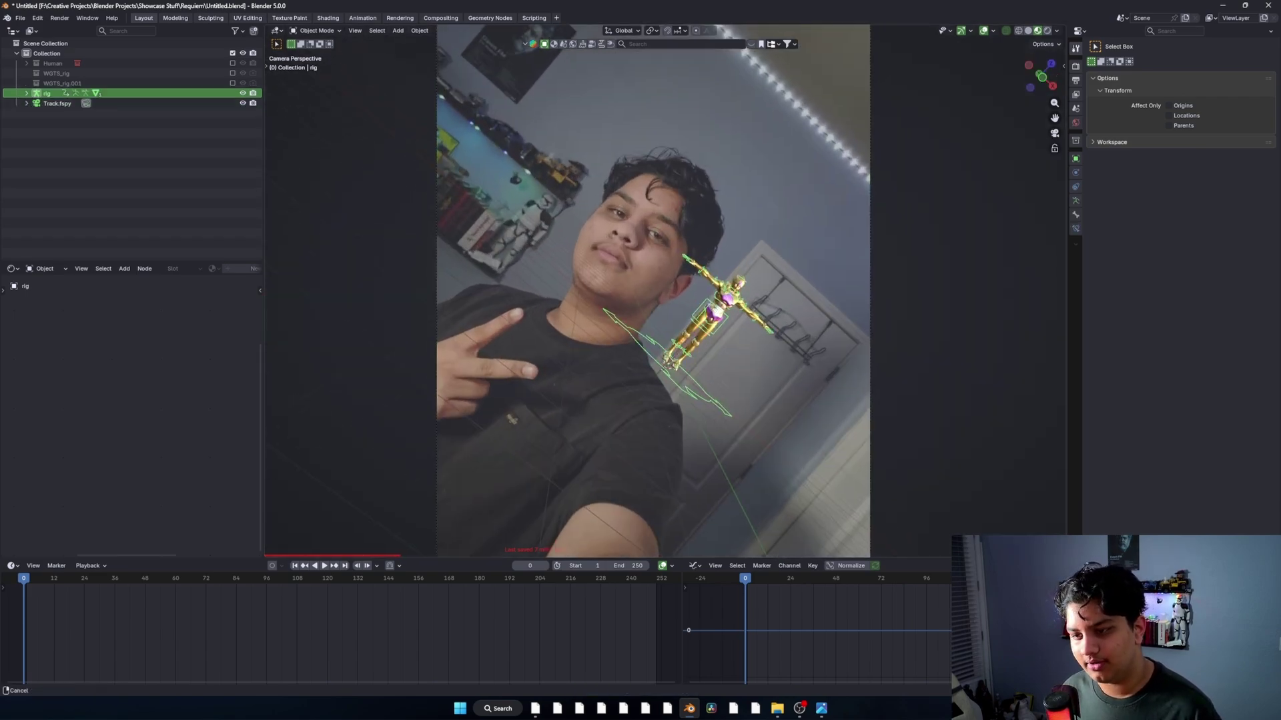
pyautogui.scroll(2, 668, 281)
pyautogui.scroll(-5, 661, 291)
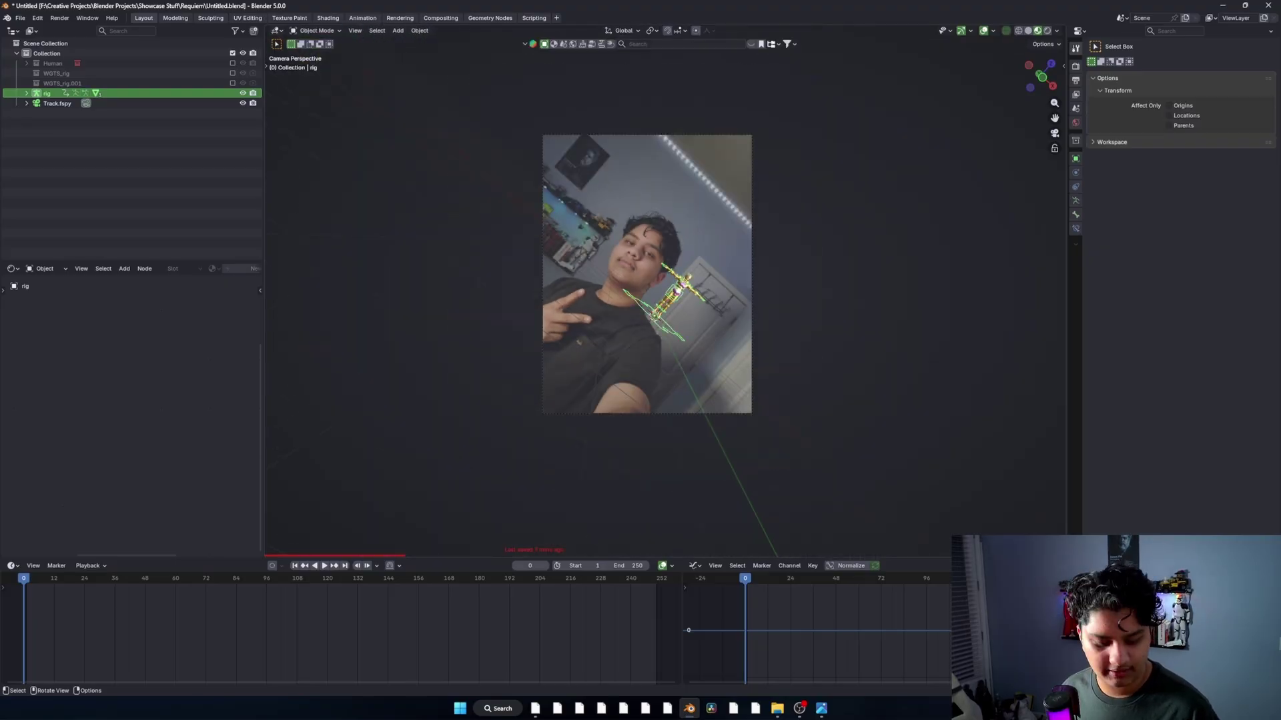
pyautogui.press('g')
pyautogui.click(849, 323)
pyautogui.scroll(3, 849, 323)
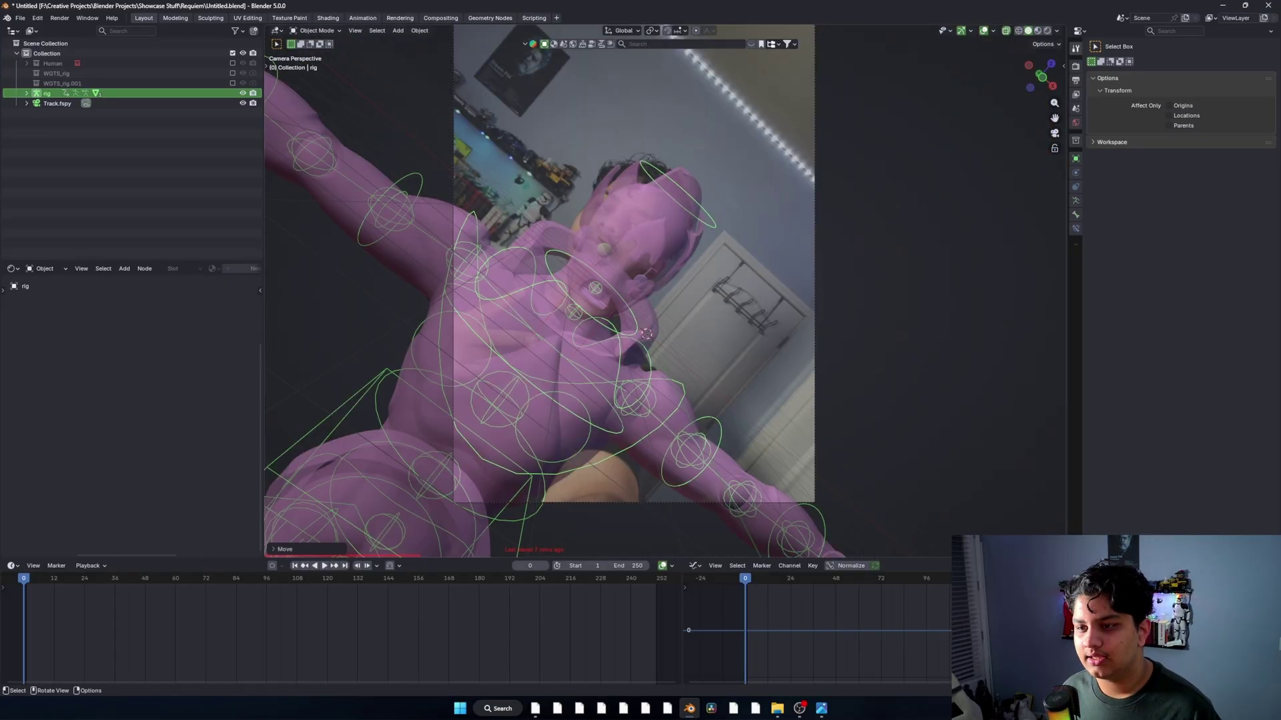
# Rescale the rig and move it along the Z axis to fit it to the selfie
pyautogui.scroll(-5, 734, 314)
pyautogui.press('s')
pyautogui.click(675, 341)
pyautogui.press('g')
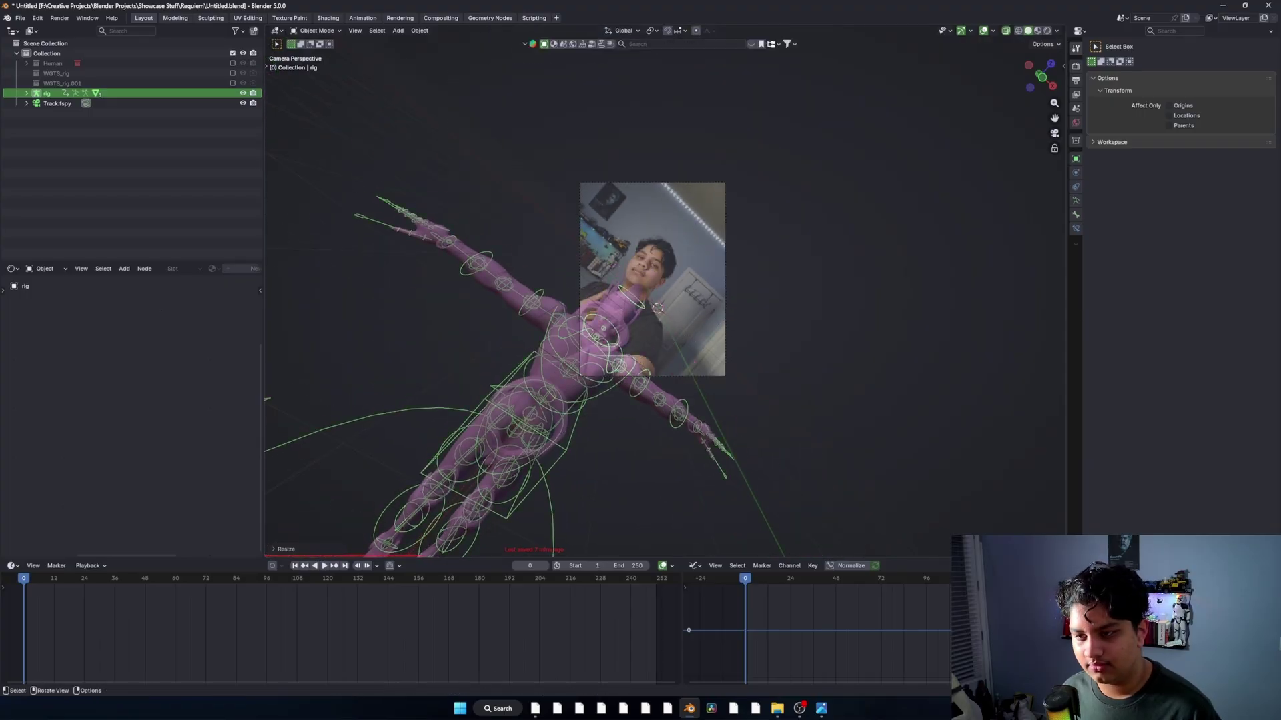
pyautogui.press('z')
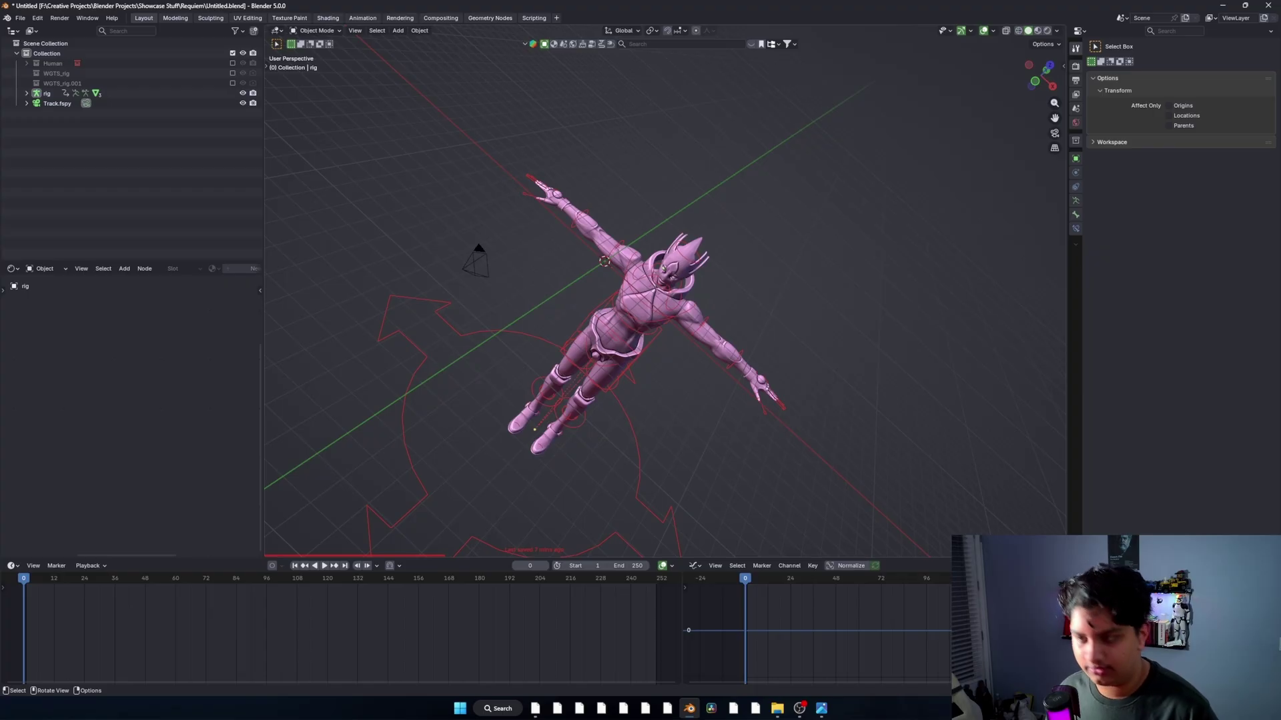
# Select the Track.fspy camera, look through it, and set its background image's opacity to 1.000
pyautogui.click(1035, 80)
pyautogui.moveTo(667, 307); pyautogui.dragTo(690, 328, button='middle')
pyautogui.scroll(2, 667, 327)
pyautogui.click(581, 346)
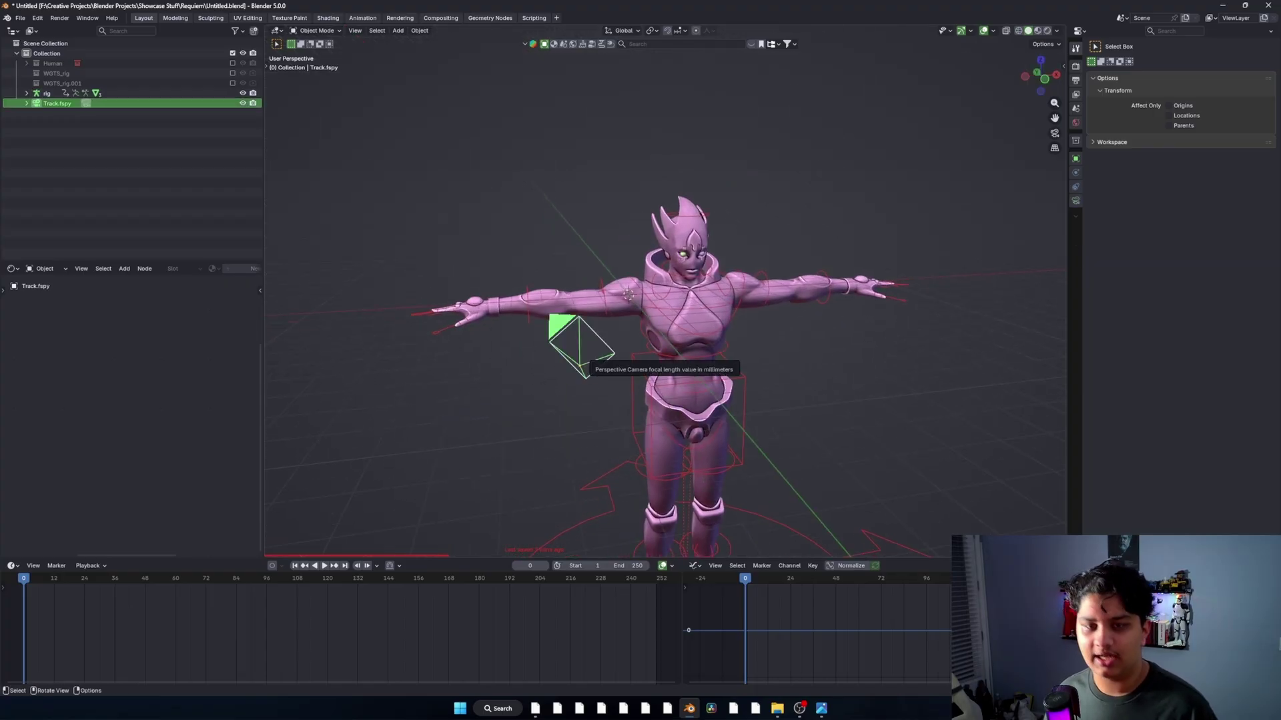
pyautogui.press('KP_0')
pyautogui.scroll(-3, 639, 291)
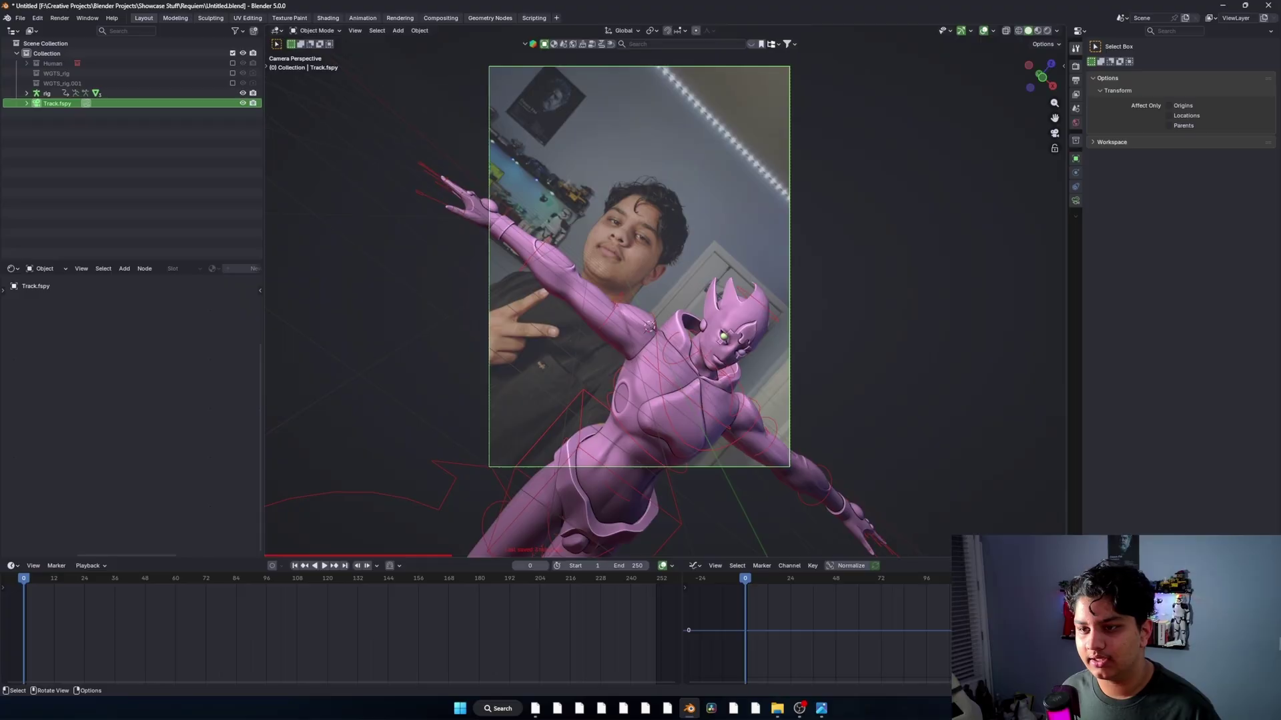
pyautogui.click(1075, 200)
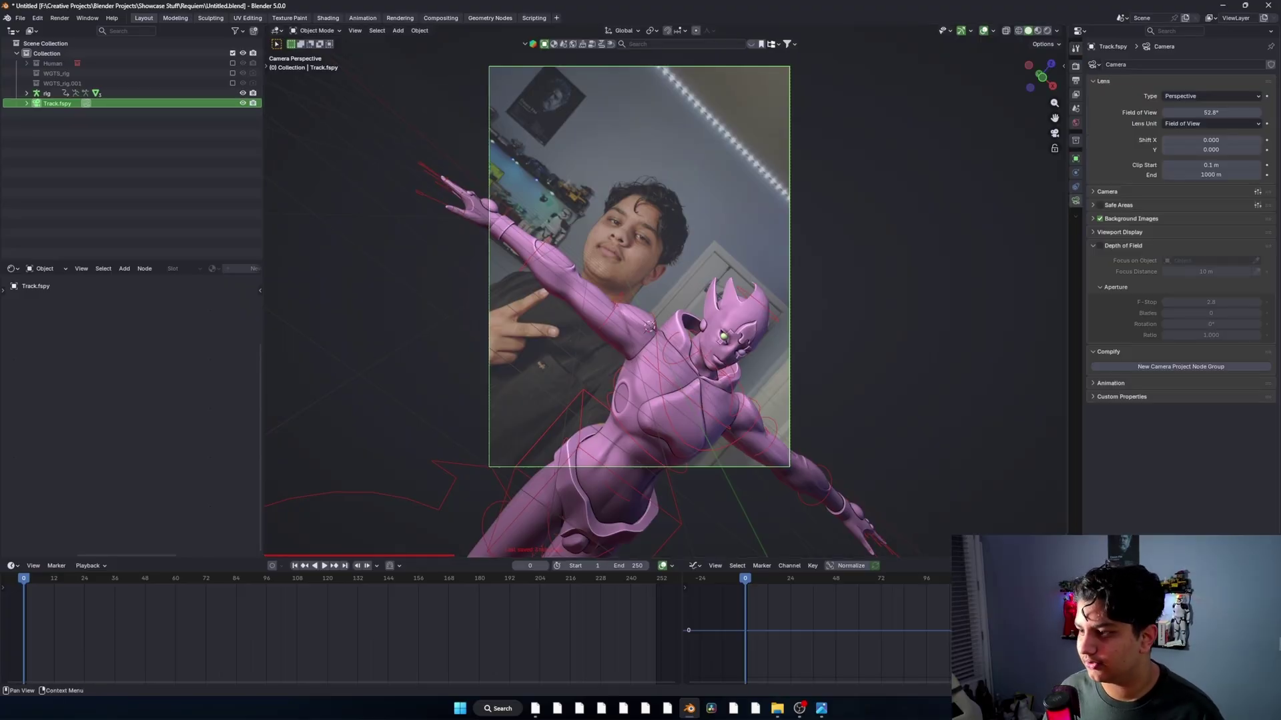
pyautogui.click(1130, 219)
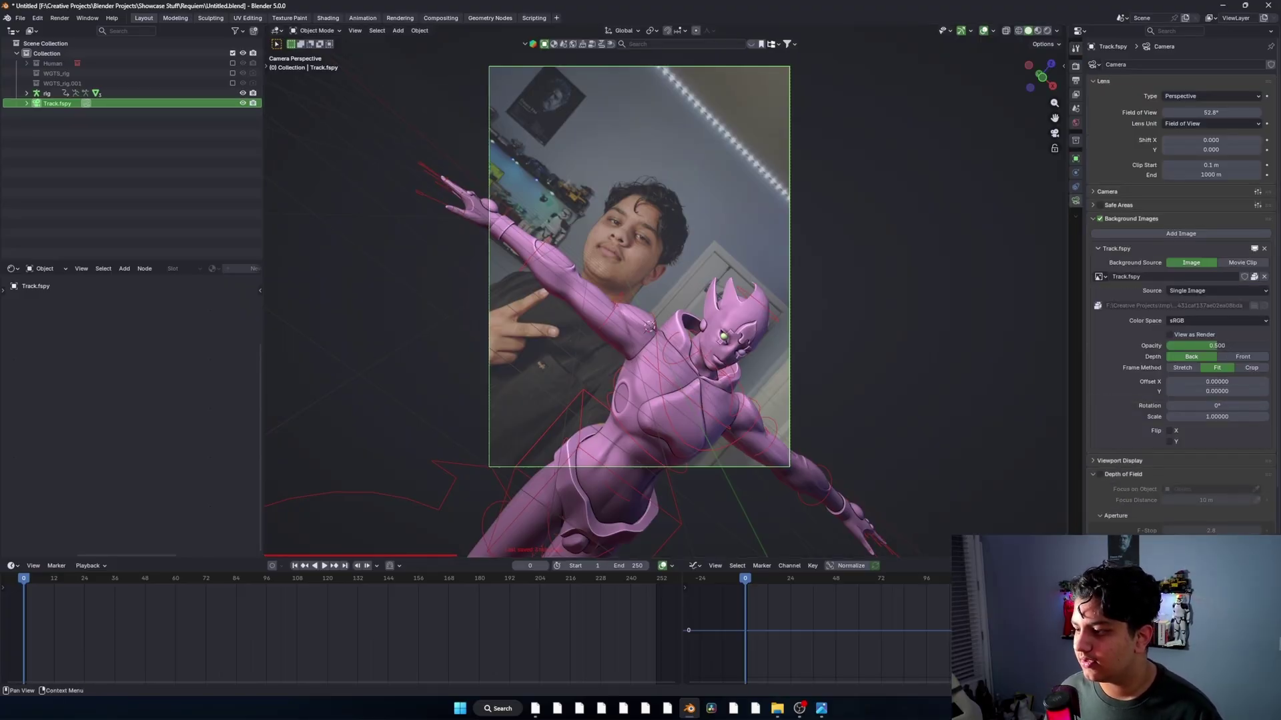
pyautogui.moveTo(1222, 346); pyautogui.dragTo(1275, 346)
pyautogui.scroll(1, 597, 275)
pyautogui.keyDown('shift'); pyautogui.moveTo(597, 275); pyautogui.dragTo(587, 299, button='middle'); pyautogui.keyUp('shift')
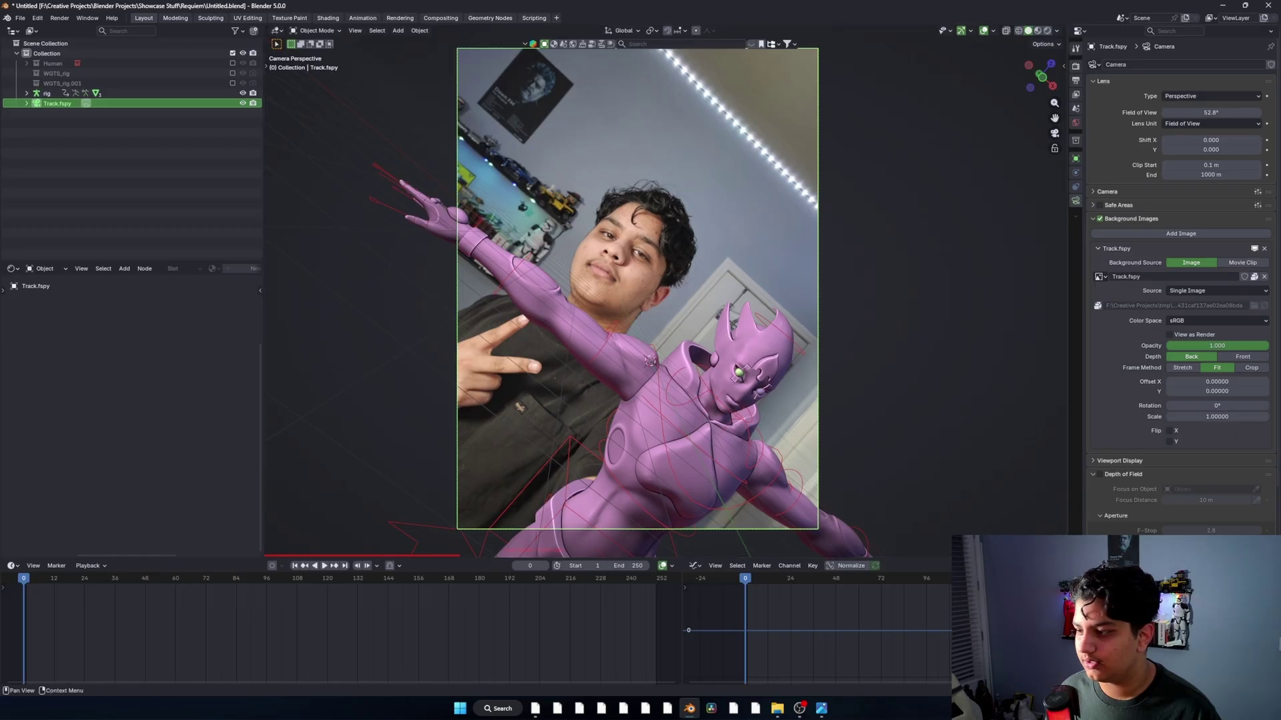
# Try the selfie background image at Front depth and return it to Back
pyautogui.click(1243, 356)
pyautogui.click(1191, 356)
pyautogui.click(1242, 356)
pyautogui.click(1192, 356)
pyautogui.click(1243, 356)
pyautogui.click(1191, 356)
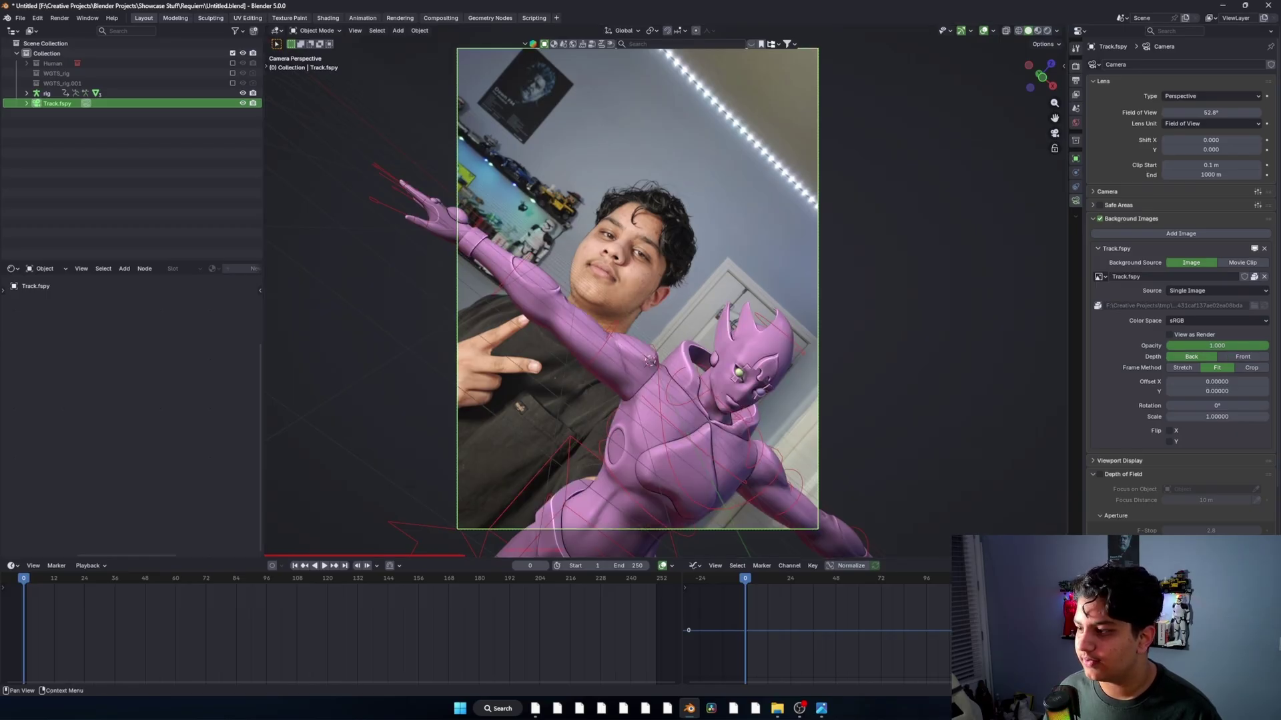
# Add Alpha.png as a second camera background image with its depth at Front and opacity at 1.000
pyautogui.click(1181, 234)
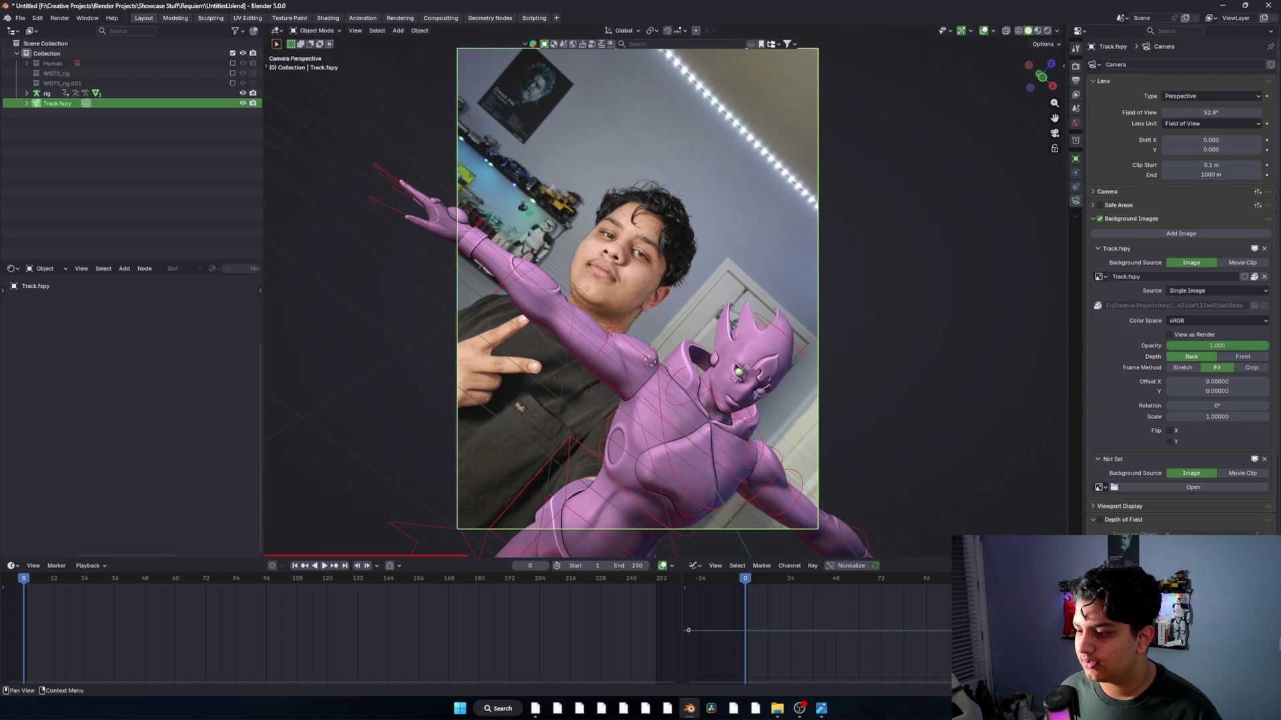
pyautogui.click(1193, 487)
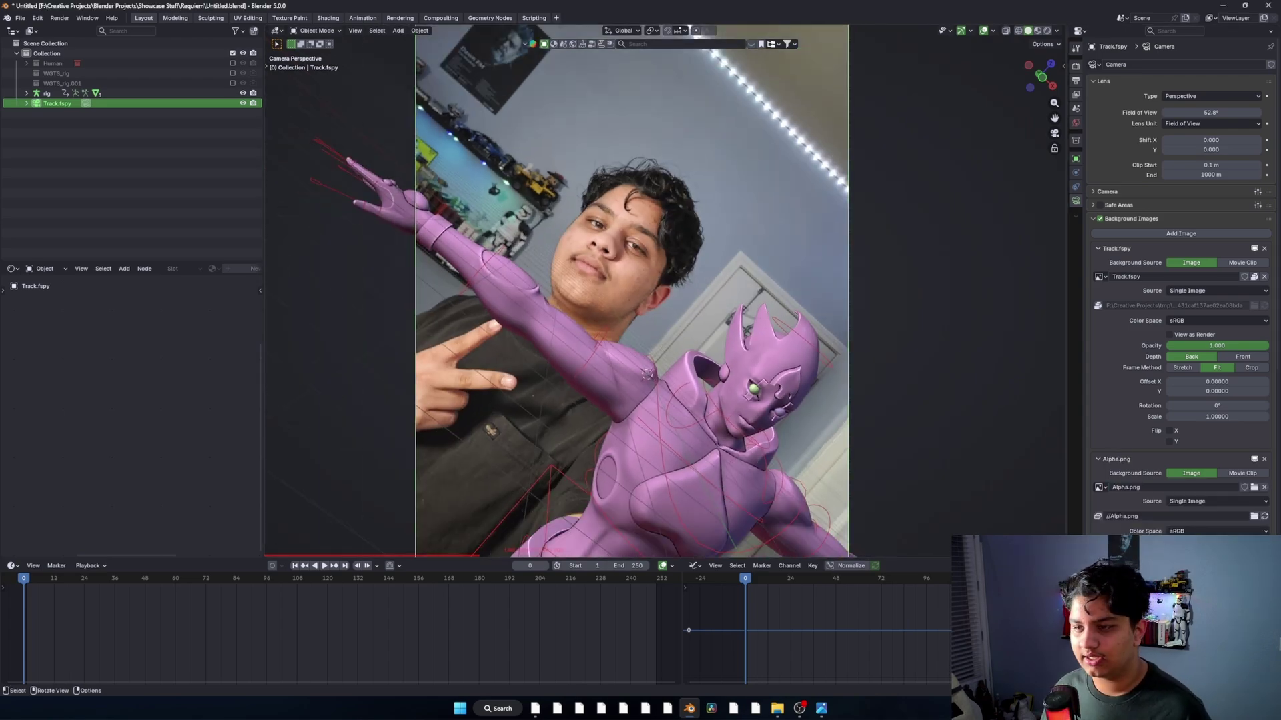
pyautogui.scroll(-5, 1181, 280)
pyautogui.click(1242, 467)
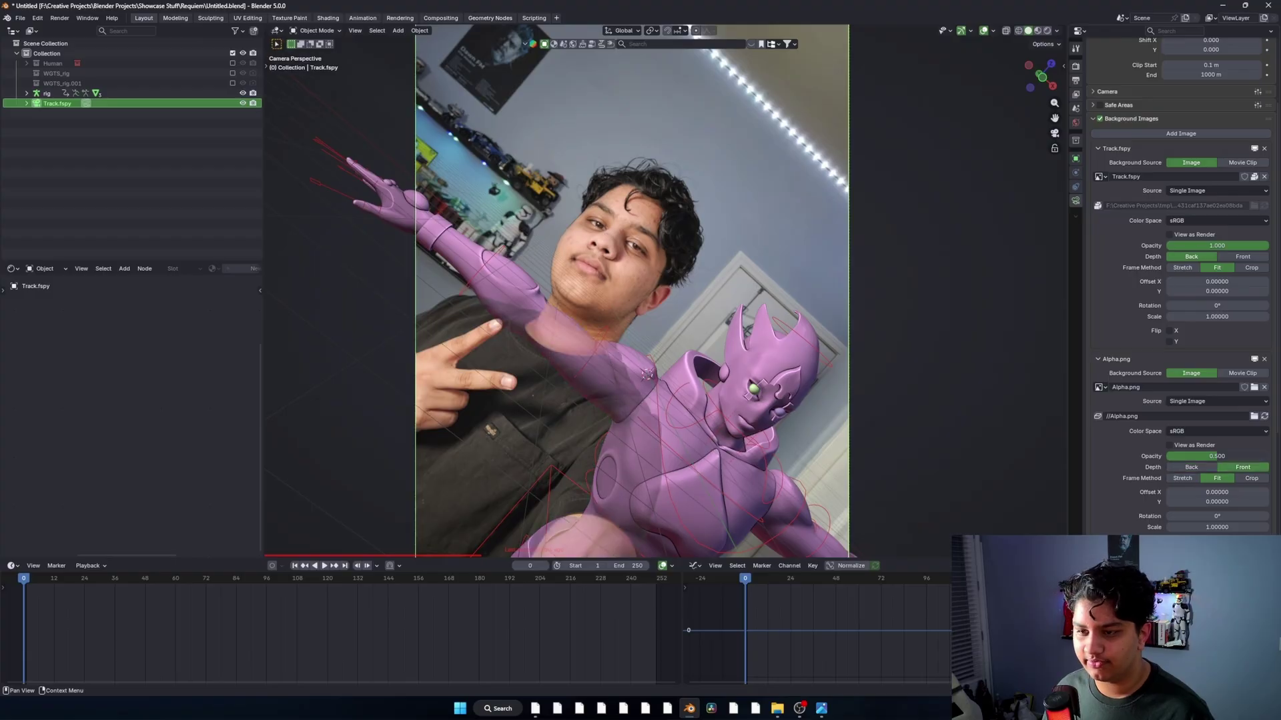
pyautogui.moveTo(1217, 456); pyautogui.dragTo(1269, 457)
pyautogui.scroll(-3, 665, 291)
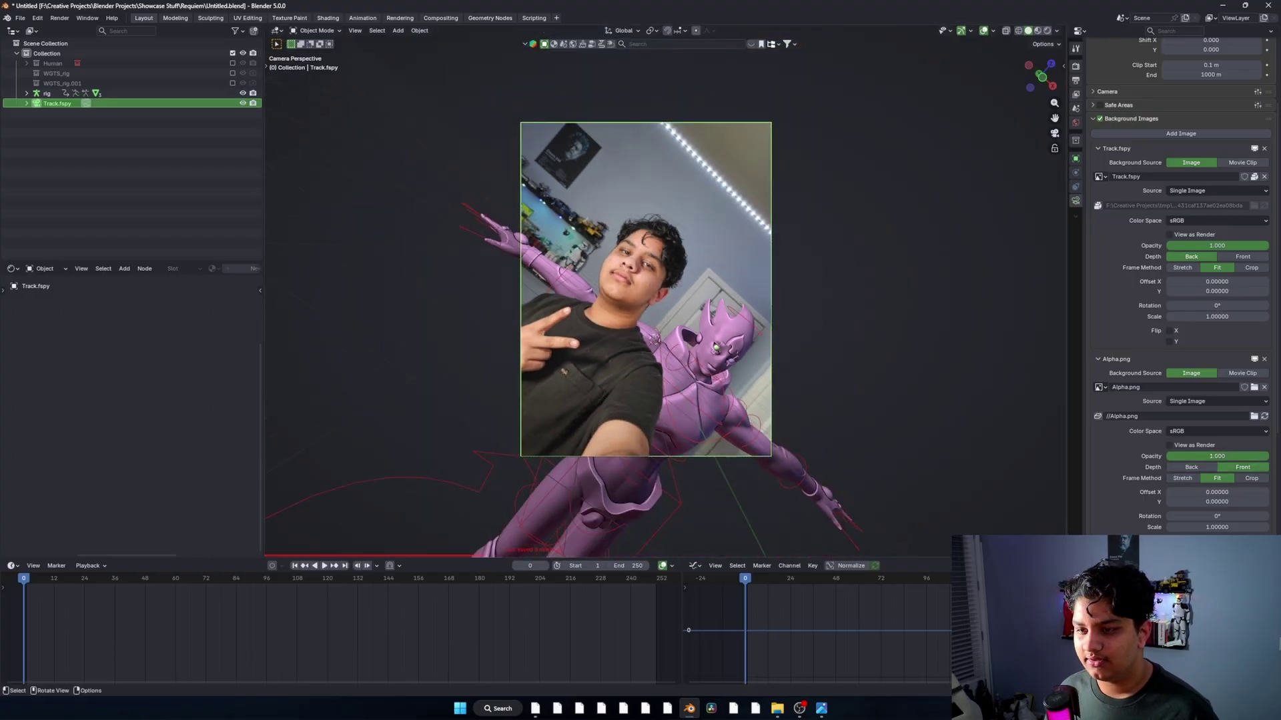
# Move the rig in the camera view so its head and torso sit behind the subject's shoulder in the selfie
pyautogui.click(700, 400)
pyautogui.press('g')
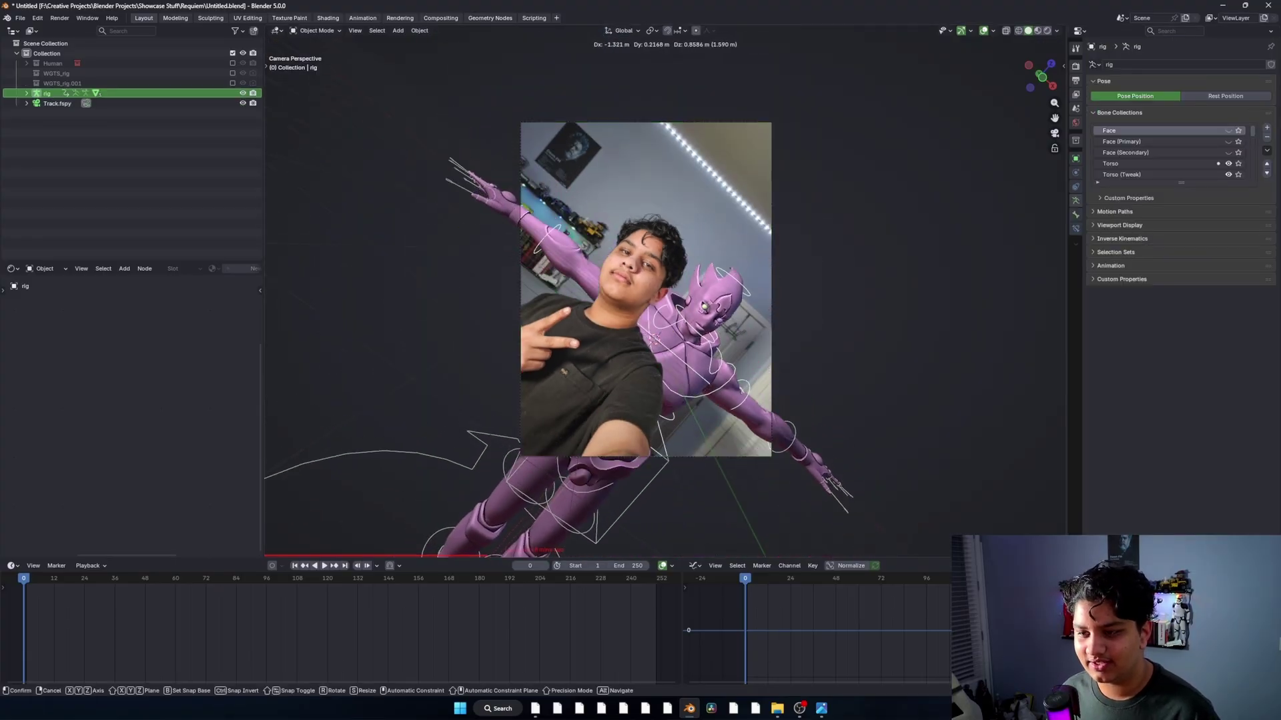
pyautogui.press('Return')
pyautogui.scroll(2, 637, 287)
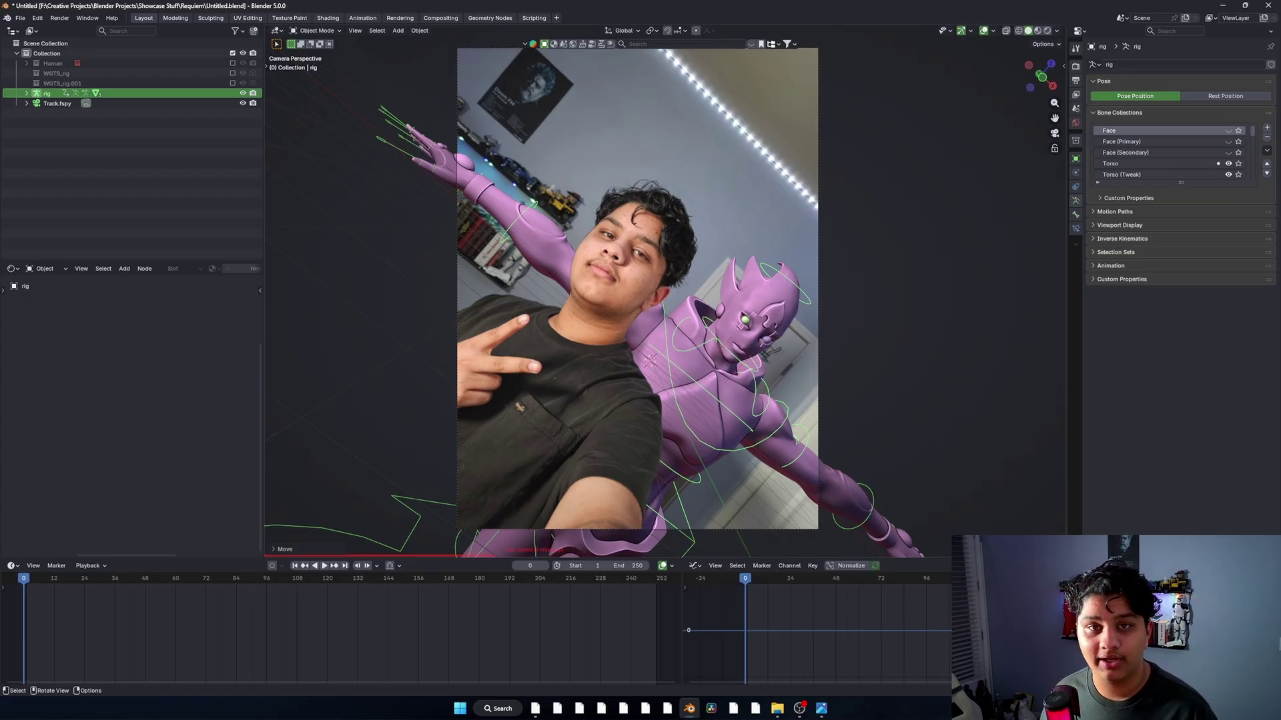
pyautogui.scroll(1, 637, 286)
pyautogui.scroll(-2, 637, 286)
# Open Reference.png from the Requiem project folder to study the character's pose, and return to Blender
pyautogui.click(777, 708)
pyautogui.click(601, 152)
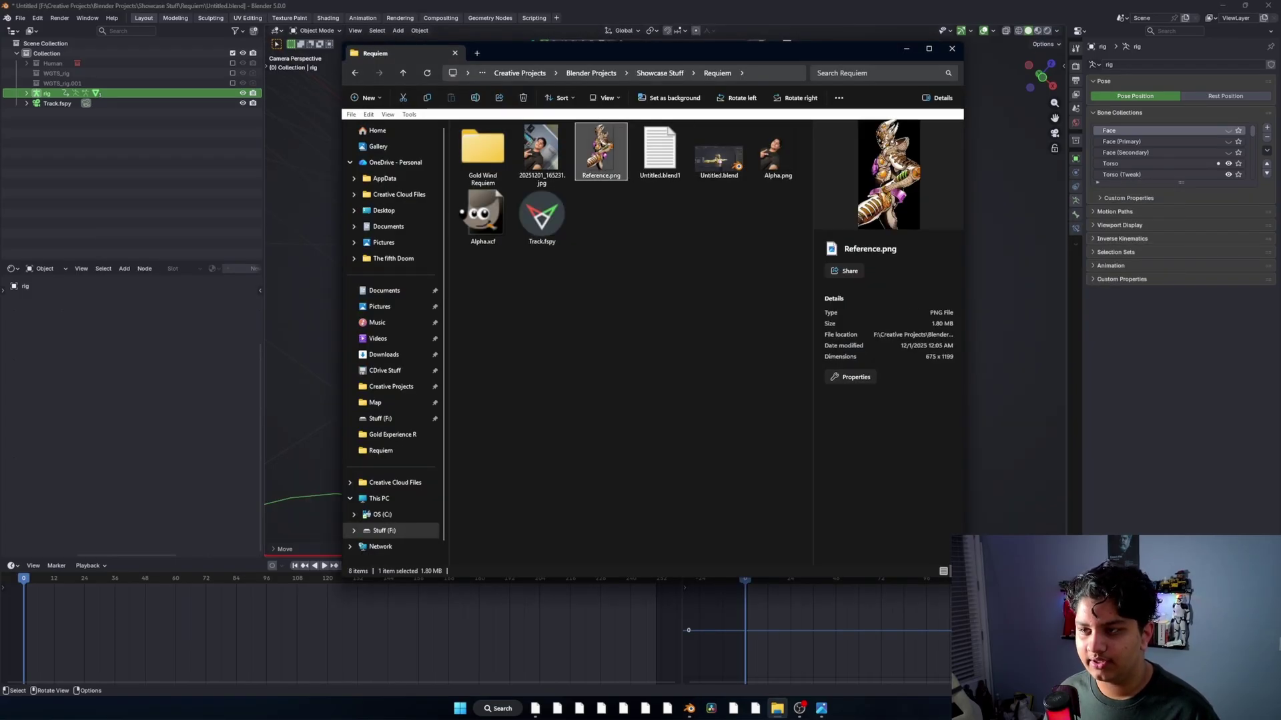
pyautogui.doubleClick(601, 152)
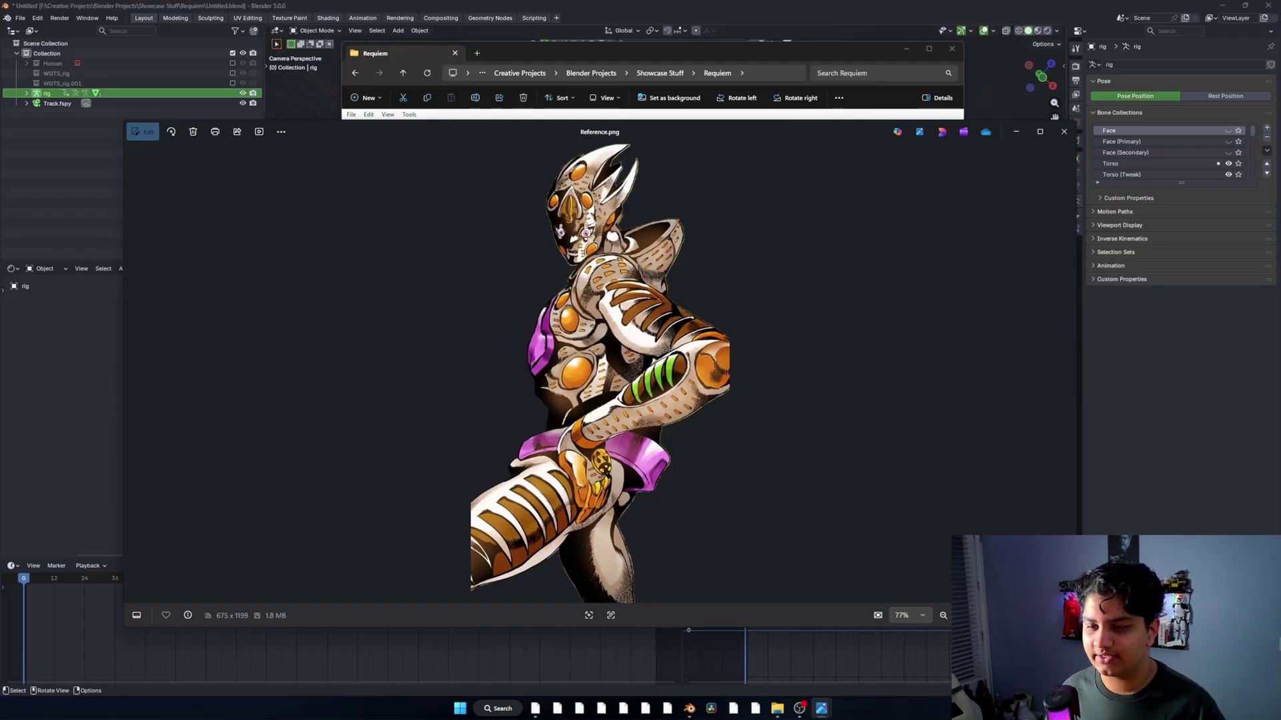
pyautogui.hotkey('alt', 'Tab')
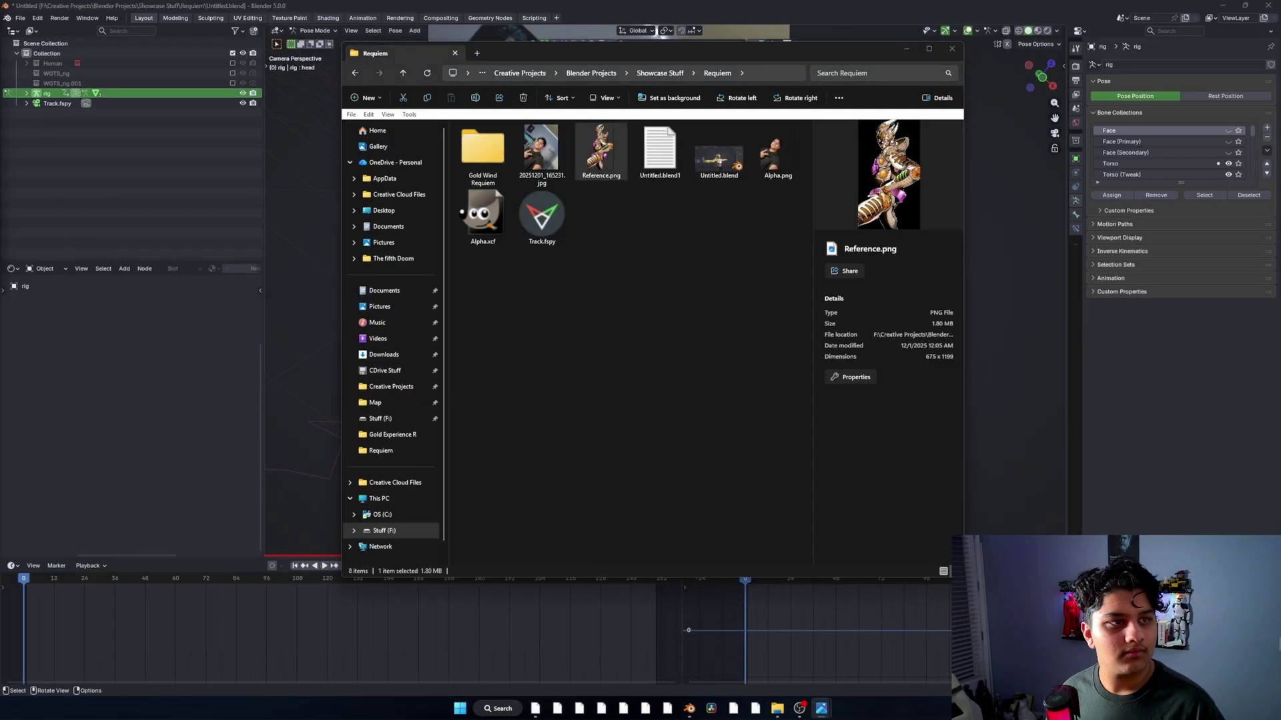
# Pose the rig after the reference, rotating its head bone freely and framing the result behind the selfie
pyautogui.press('r')
pyautogui.press('r')
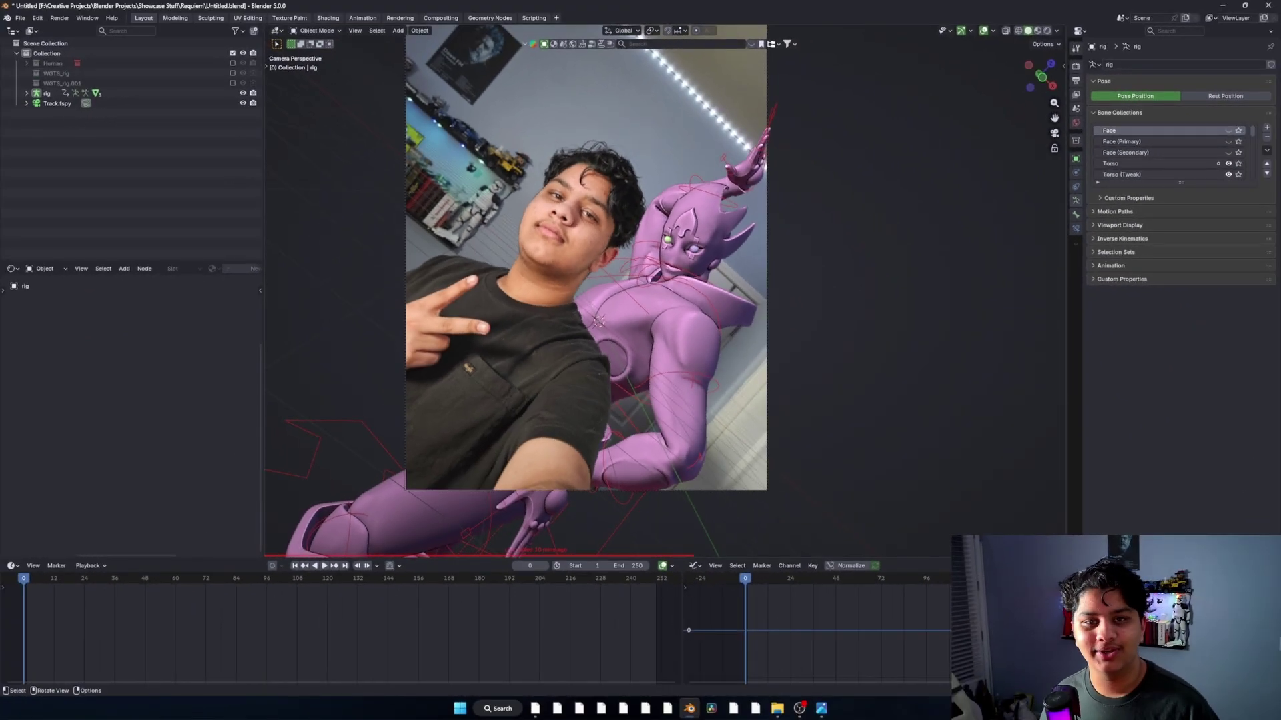
pyautogui.keyDown('shift'); pyautogui.moveTo(587, 267); pyautogui.dragTo(635, 312, button='middle'); pyautogui.keyUp('shift')
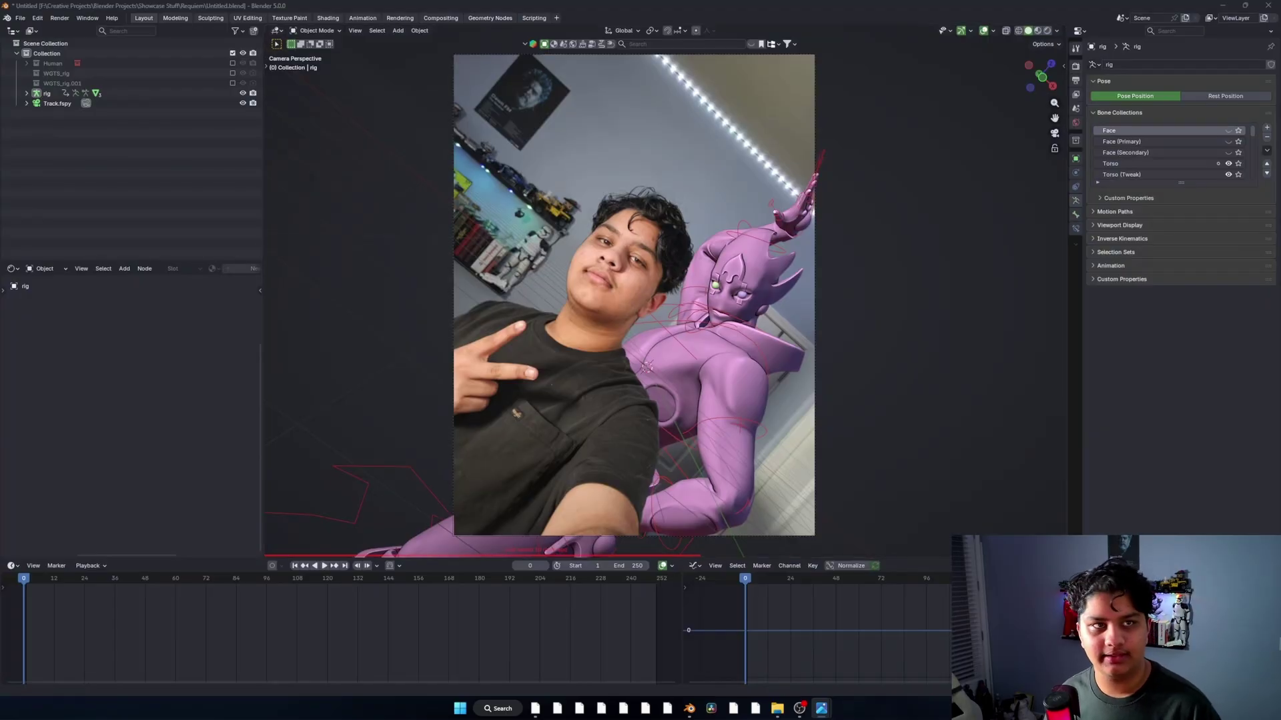
# Bring the Reference.png image over the scene to compare the rig's pose with it, and dismiss the image
pyautogui.moveTo(0, 153); pyautogui.dragTo(893, 103)
pyautogui.click(1129, 102)
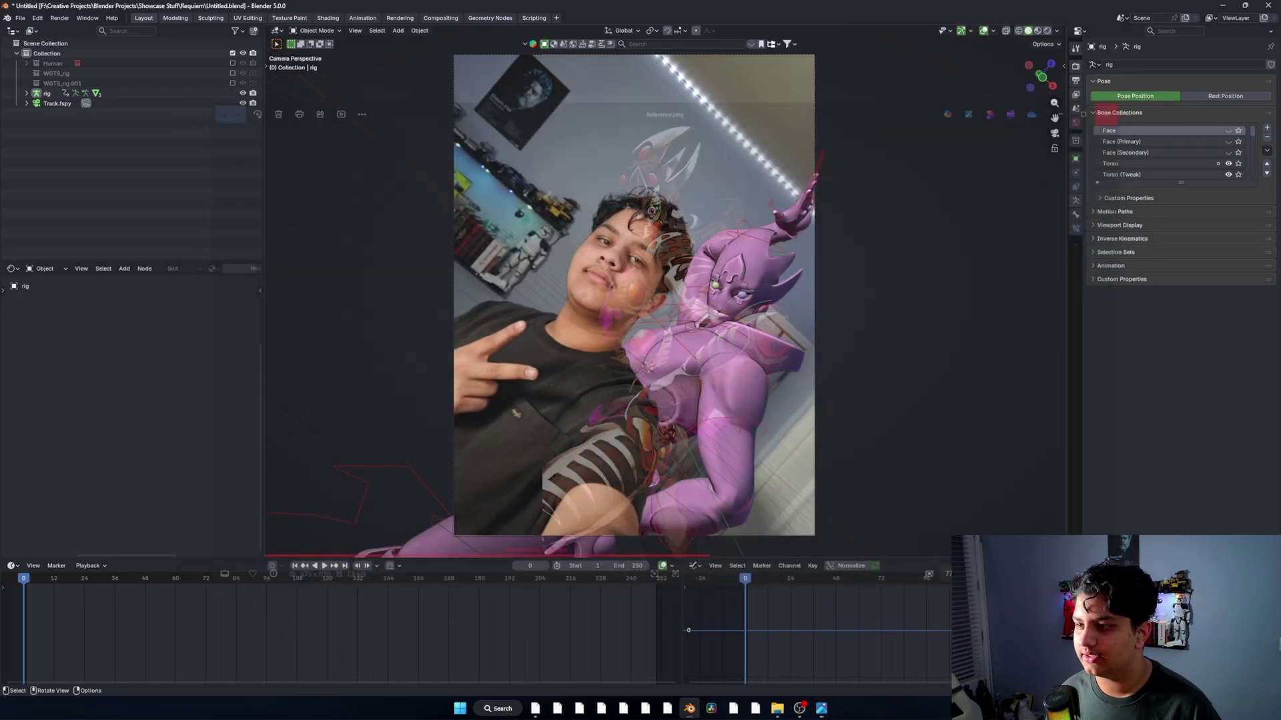
pyautogui.scroll(-3, 667, 293)
# Examine the rendered gold model against the selfie in the camera view and save the Blender file
pyautogui.click(47, 93)
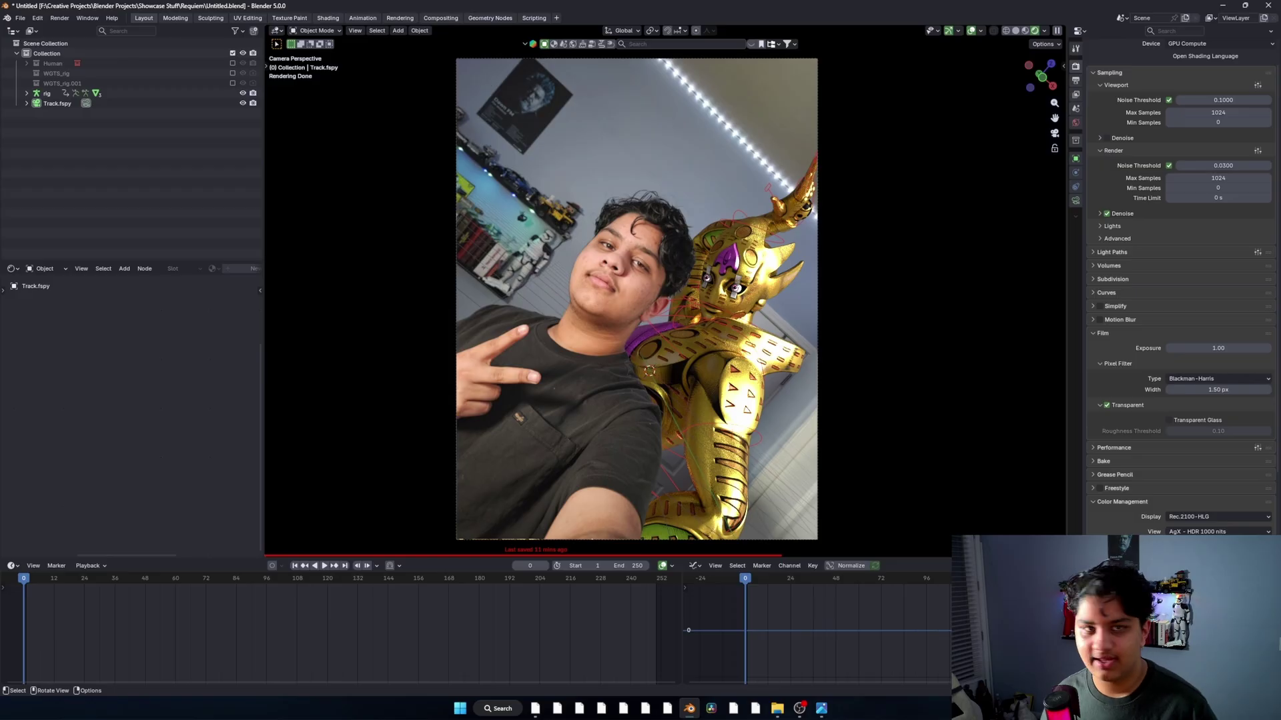
pyautogui.scroll(2, 667, 294)
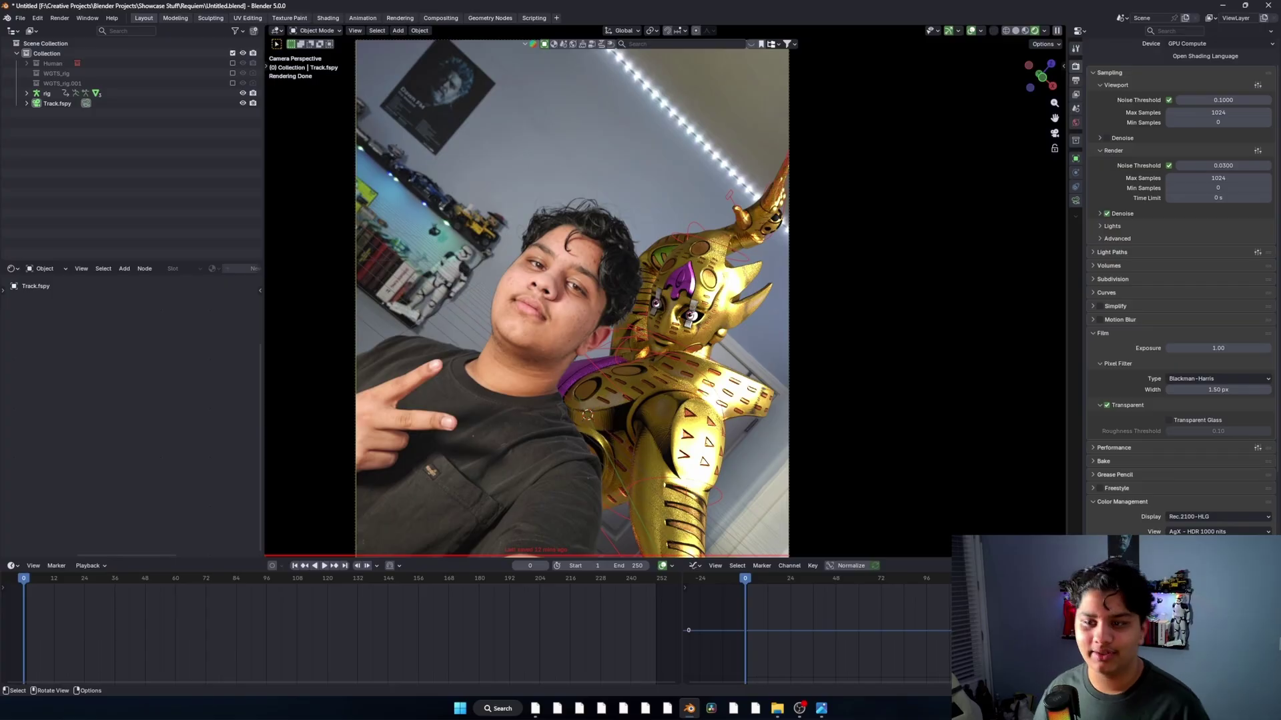
pyautogui.keyDown('shift'); pyautogui.moveTo(667, 294); pyautogui.dragTo(671, 297, button='middle'); pyautogui.keyUp('shift')
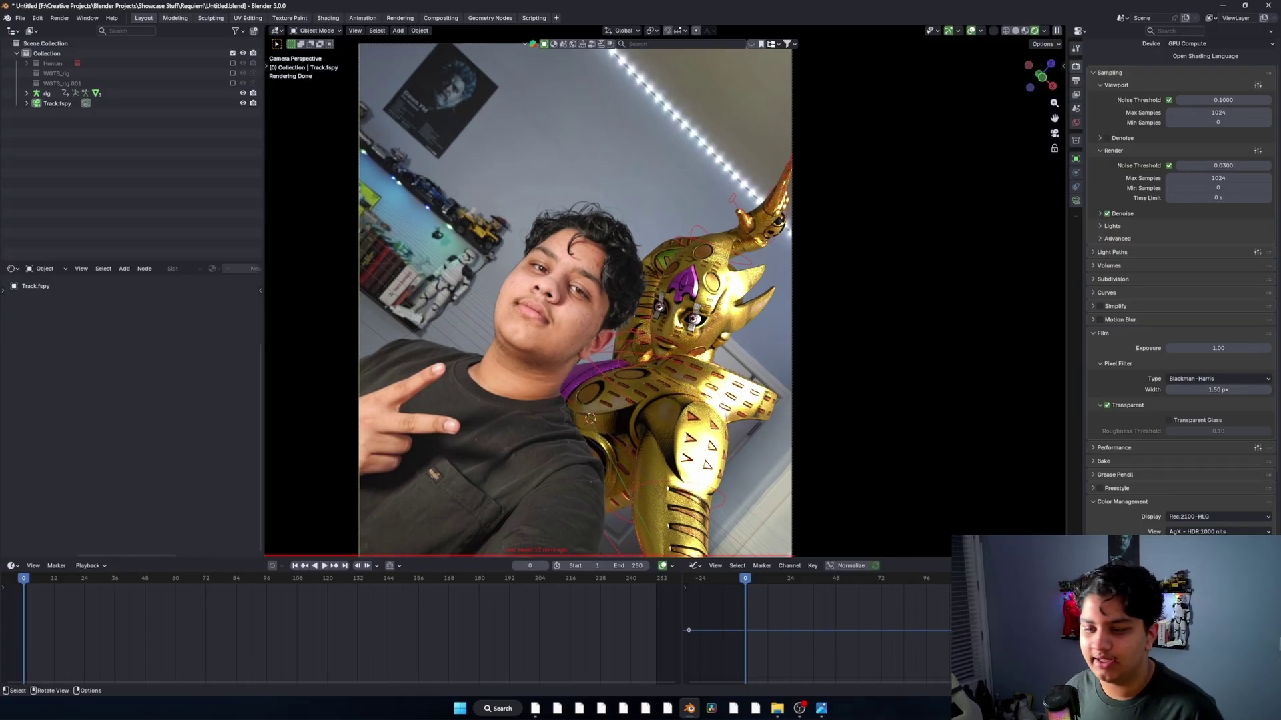
pyautogui.scroll(2, 667, 294)
pyautogui.scroll(-4, 667, 293)
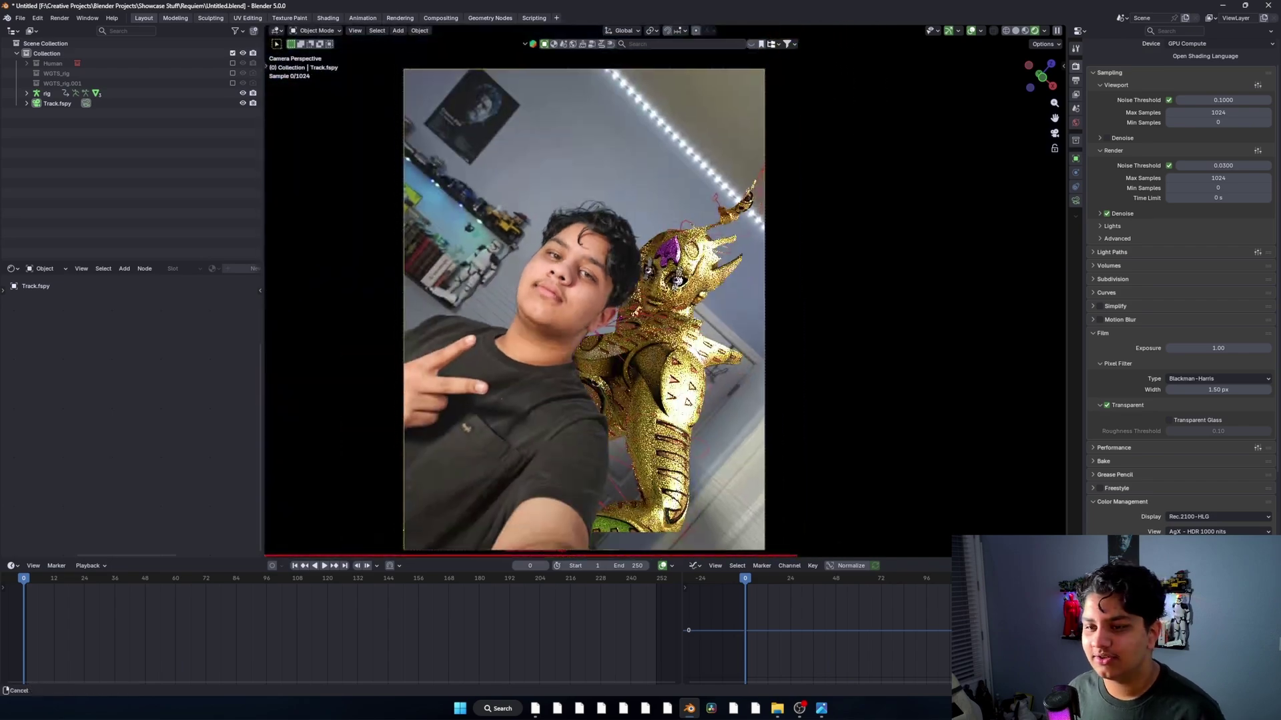
pyautogui.keyDown('shift'); pyautogui.moveTo(667, 293); pyautogui.dragTo(724, 259, button='middle'); pyautogui.keyUp('shift')
pyautogui.keyDown('shift'); pyautogui.moveTo(668, 293); pyautogui.dragTo(669, 293, button='middle'); pyautogui.keyUp('shift')
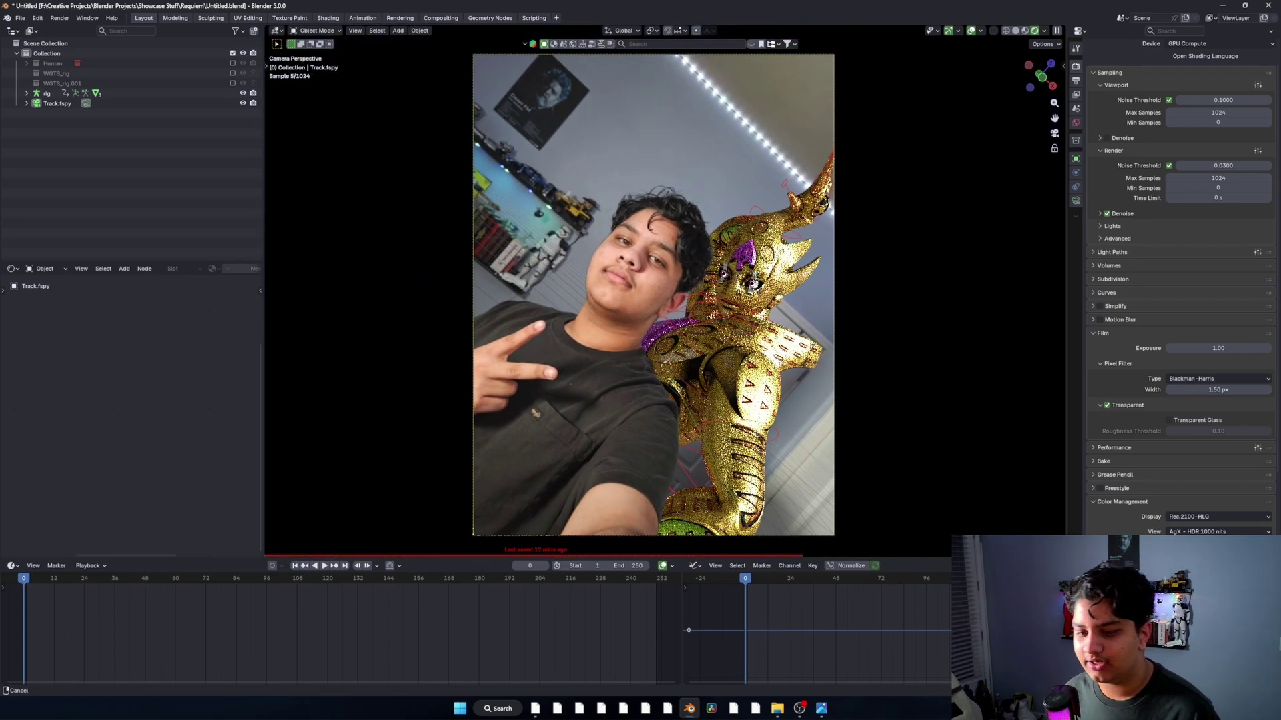
pyautogui.hotkey('ctrl', 's')
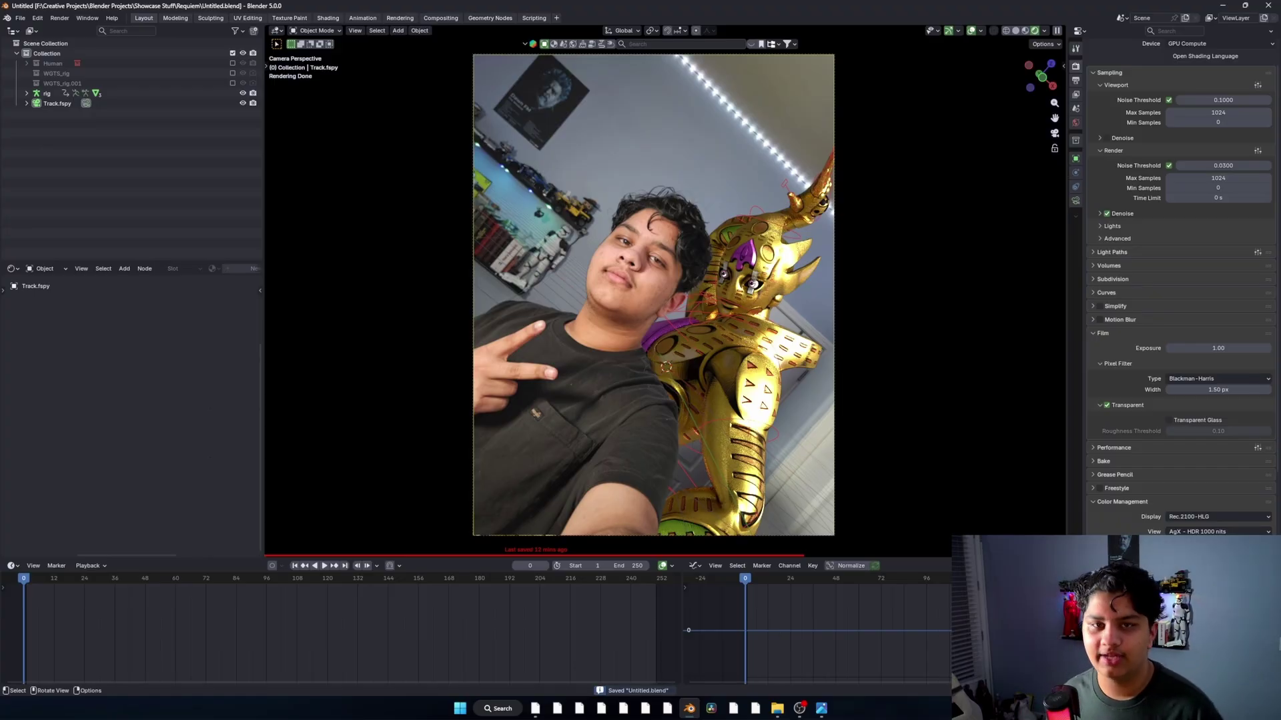
pyautogui.press('space')
pyautogui.press('Escape')
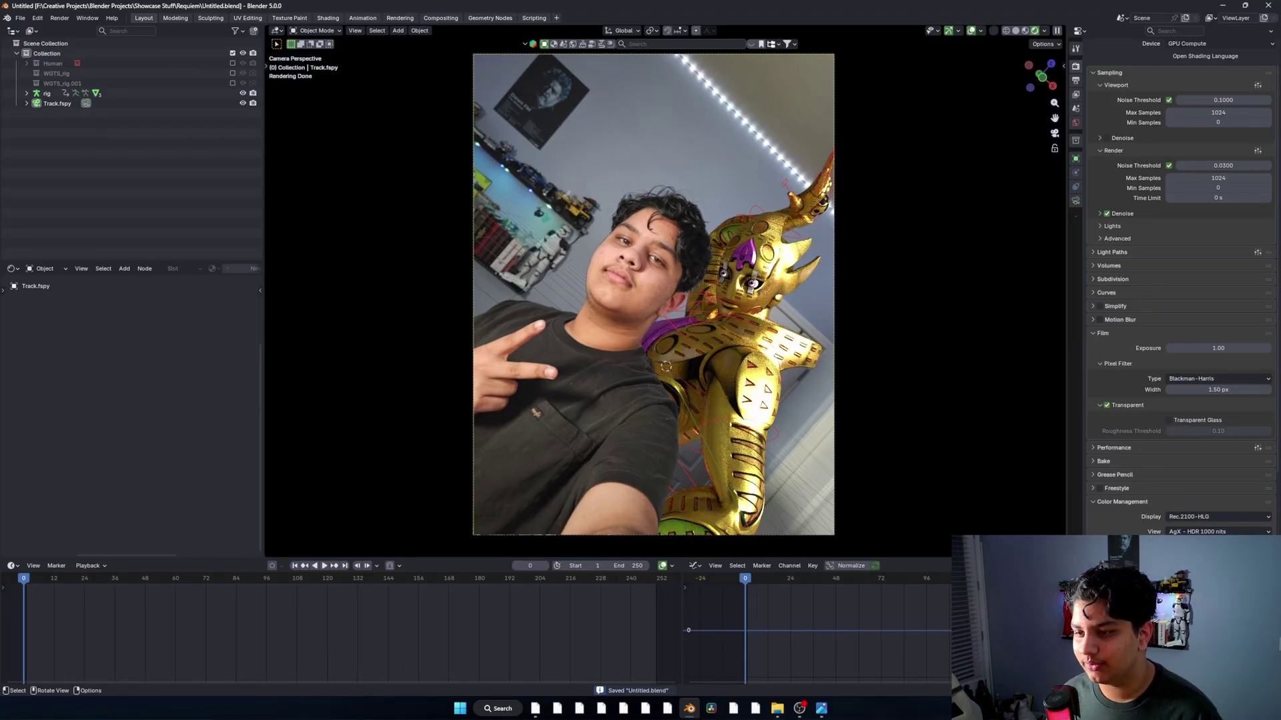
# Turn off the transparent film background and show the model in the orthographic back view
pyautogui.scroll(2, 665, 291)
pyautogui.scroll(-3, 665, 290)
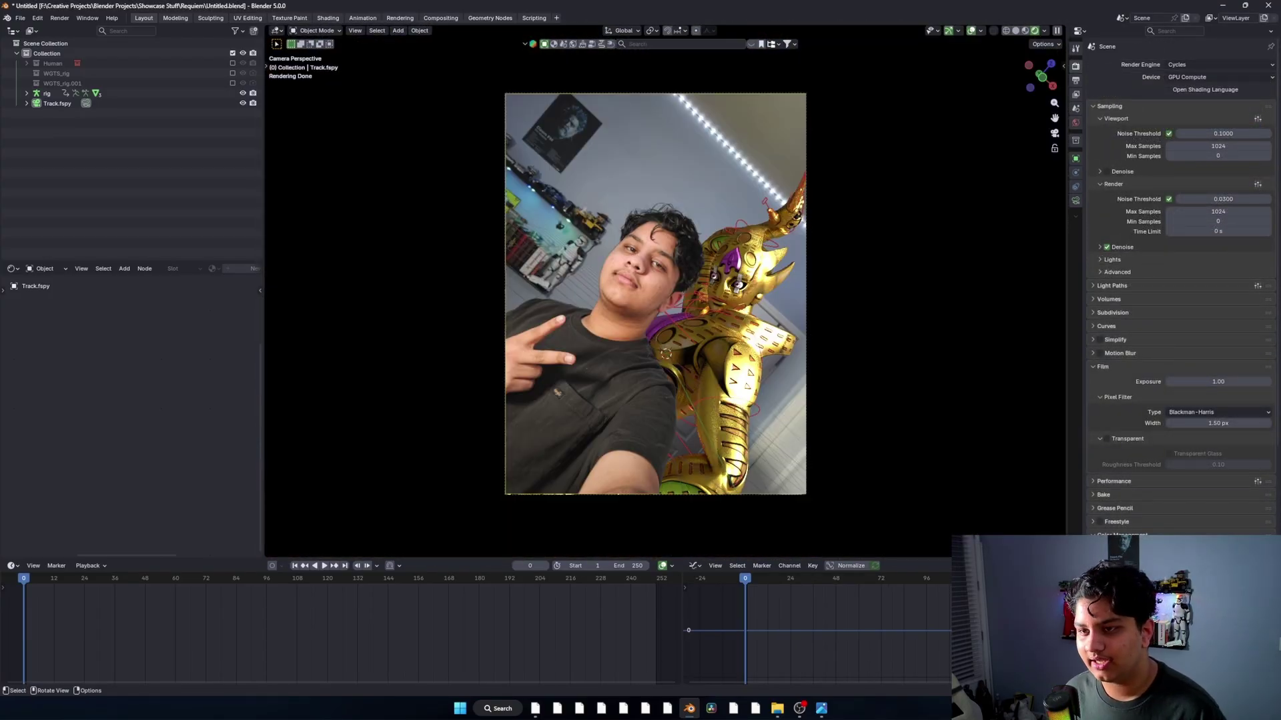
pyautogui.scroll(2, 655, 293)
pyautogui.keyDown('shift'); pyautogui.moveTo(665, 334); pyautogui.dragTo(767, 360, button='middle'); pyautogui.keyUp('shift')
pyautogui.scroll(2, 628, 264)
pyautogui.scroll(-3, 629, 264)
pyautogui.scroll(-4, 697, 274)
pyautogui.press('ctrl+KP_1')
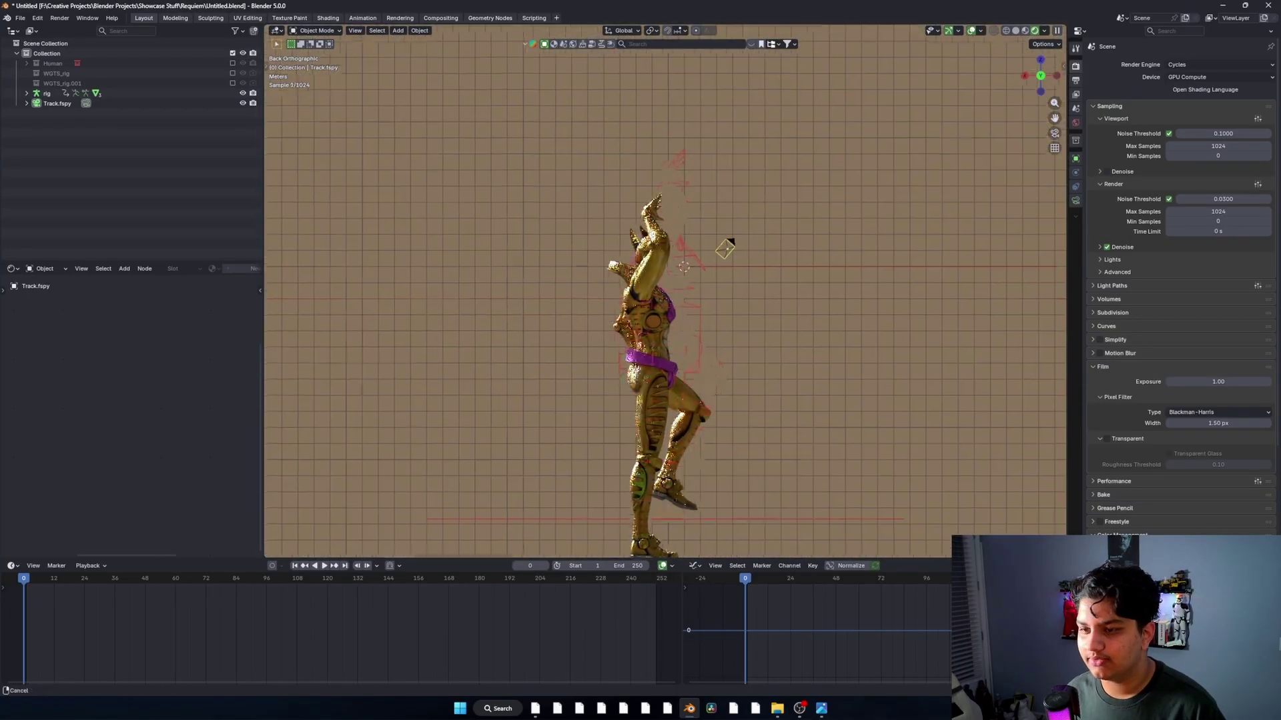
# Add a mesh plane, rotate it 90°, place it upright behind the model, and scale it up as a wall
pyautogui.hotkey('shift', 'a')
pyautogui.moveTo(731, 233)
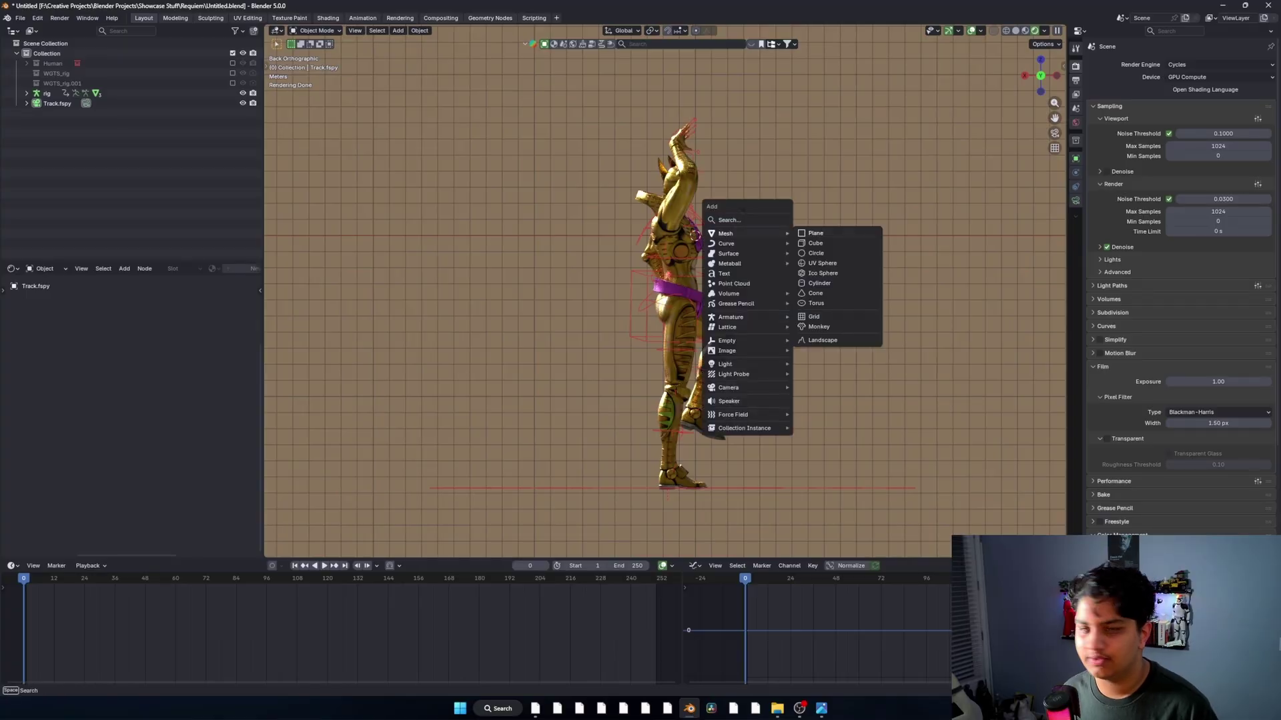
pyautogui.click(816, 233)
pyautogui.write('r90')
pyautogui.press('Return')
pyautogui.press('g')
pyautogui.click(590, 253)
pyautogui.press('s')
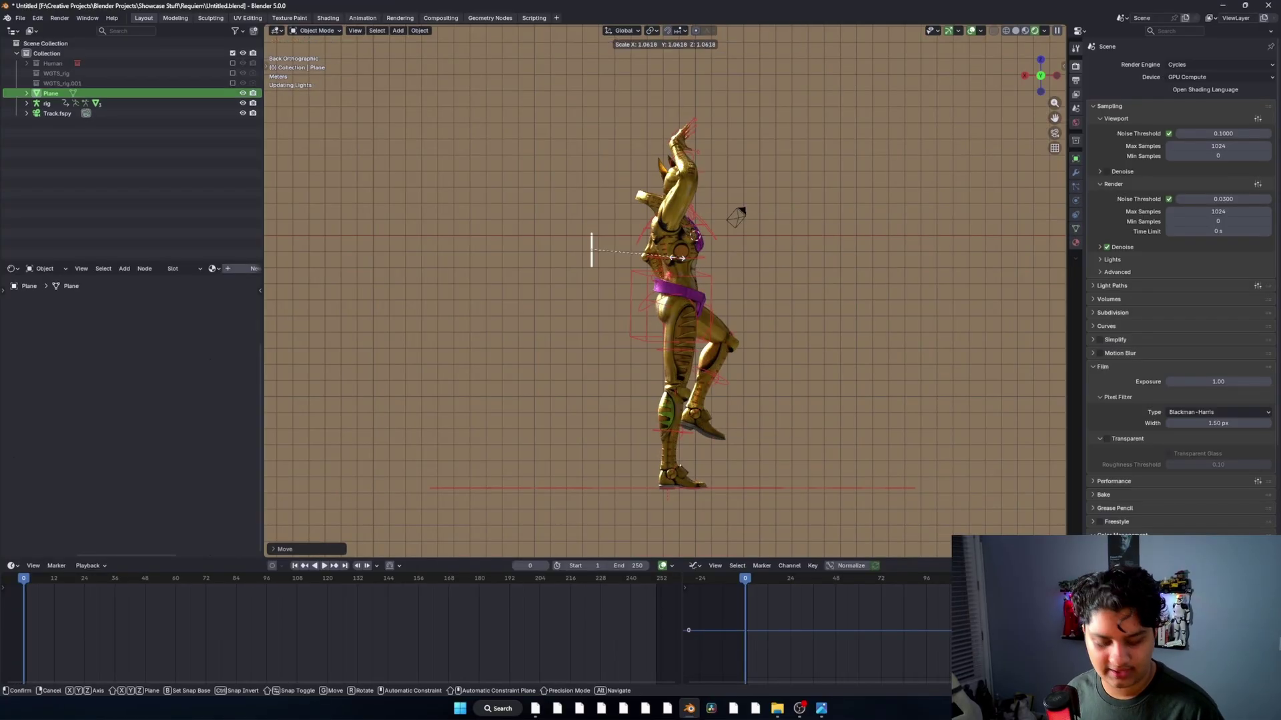
pyautogui.click(510, 281)
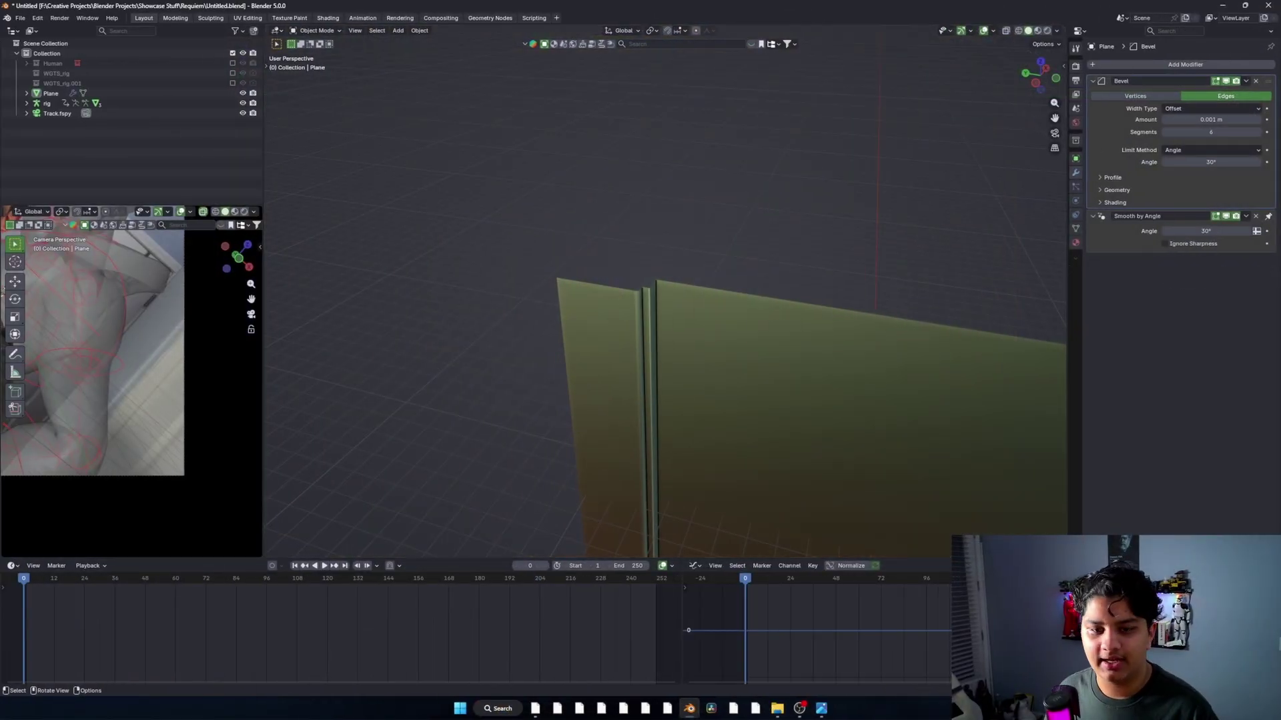
# Enable Shadow Catcher for the wall plane in its object visibility settings
pyautogui.click(51, 93)
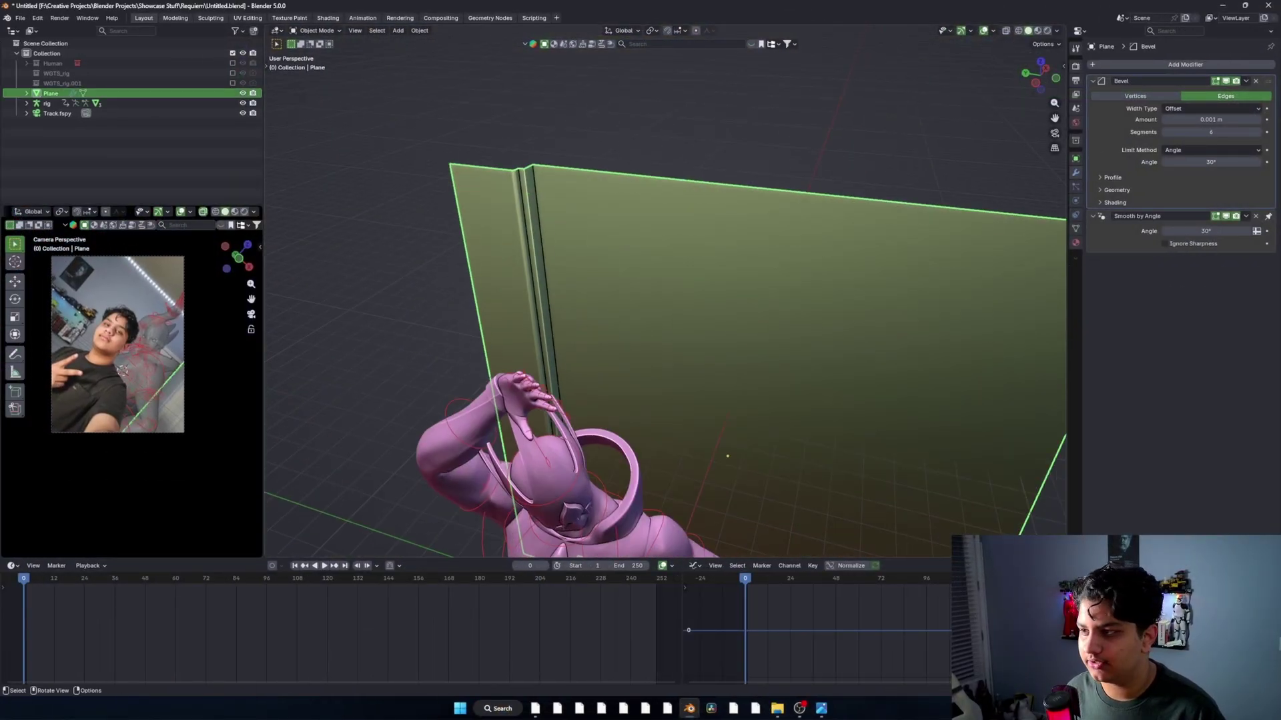
pyautogui.click(1075, 123)
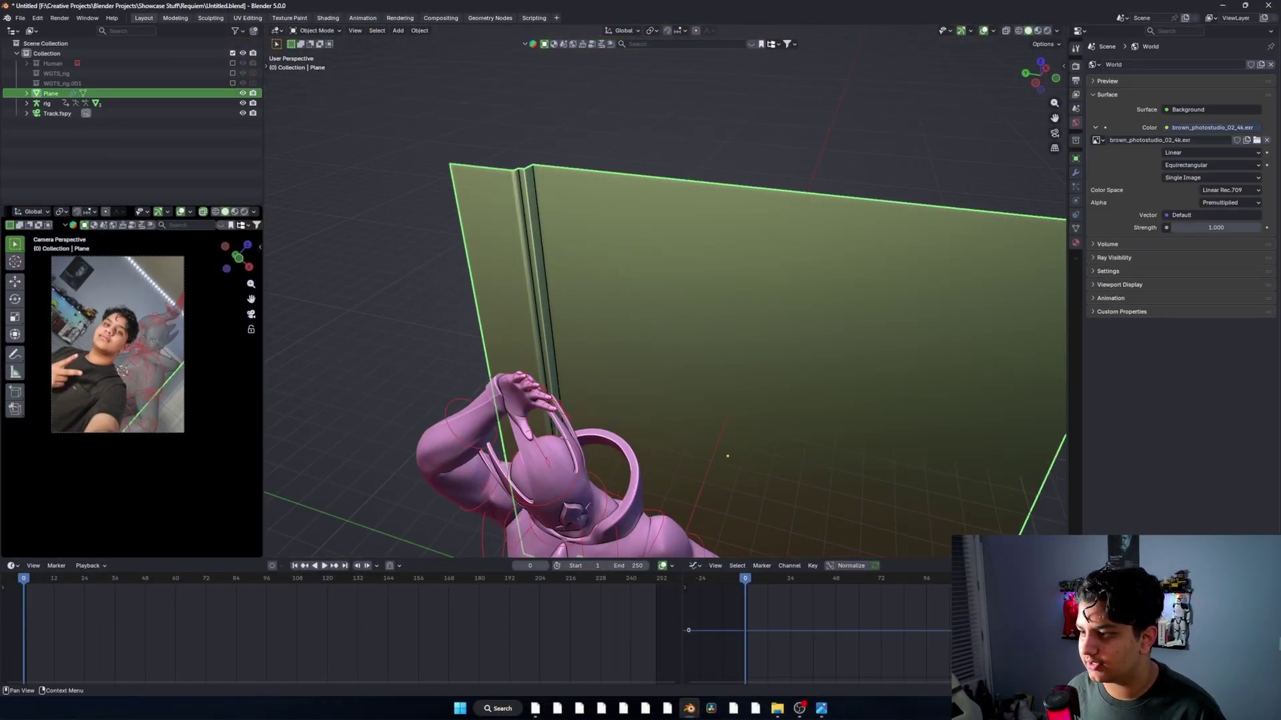
pyautogui.click(1075, 159)
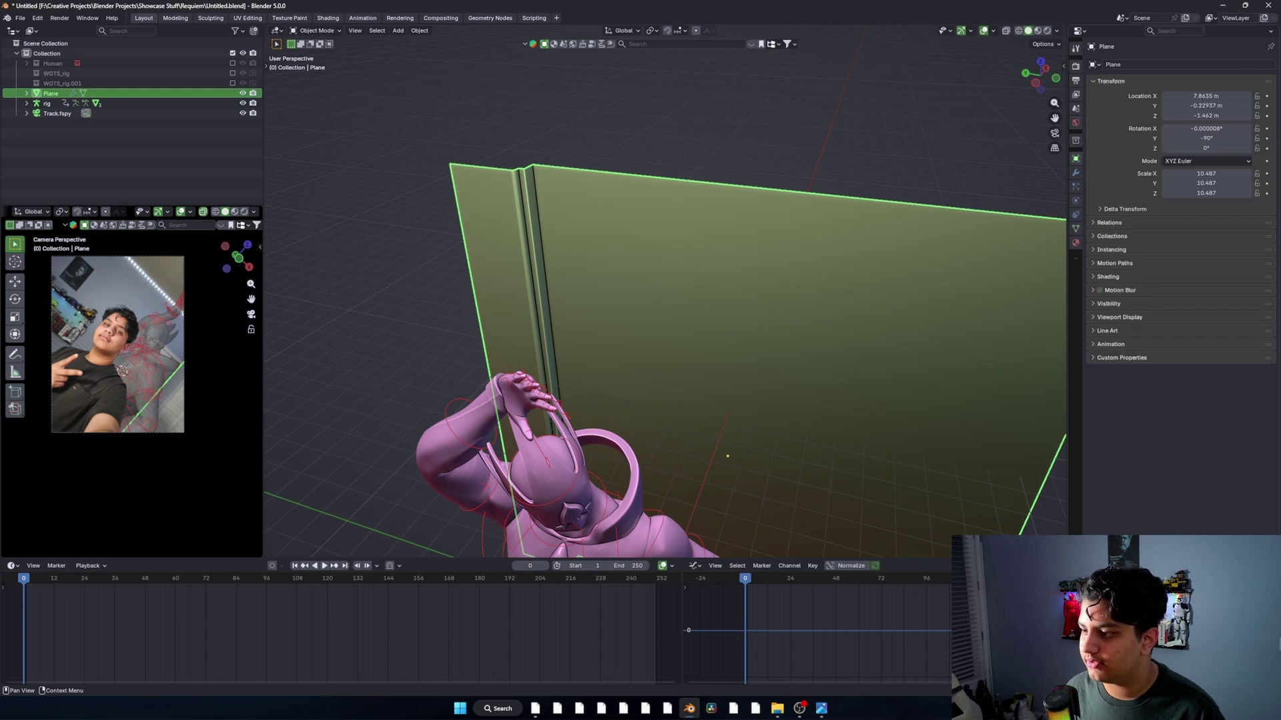
pyautogui.click(1119, 317)
pyautogui.click(1110, 304)
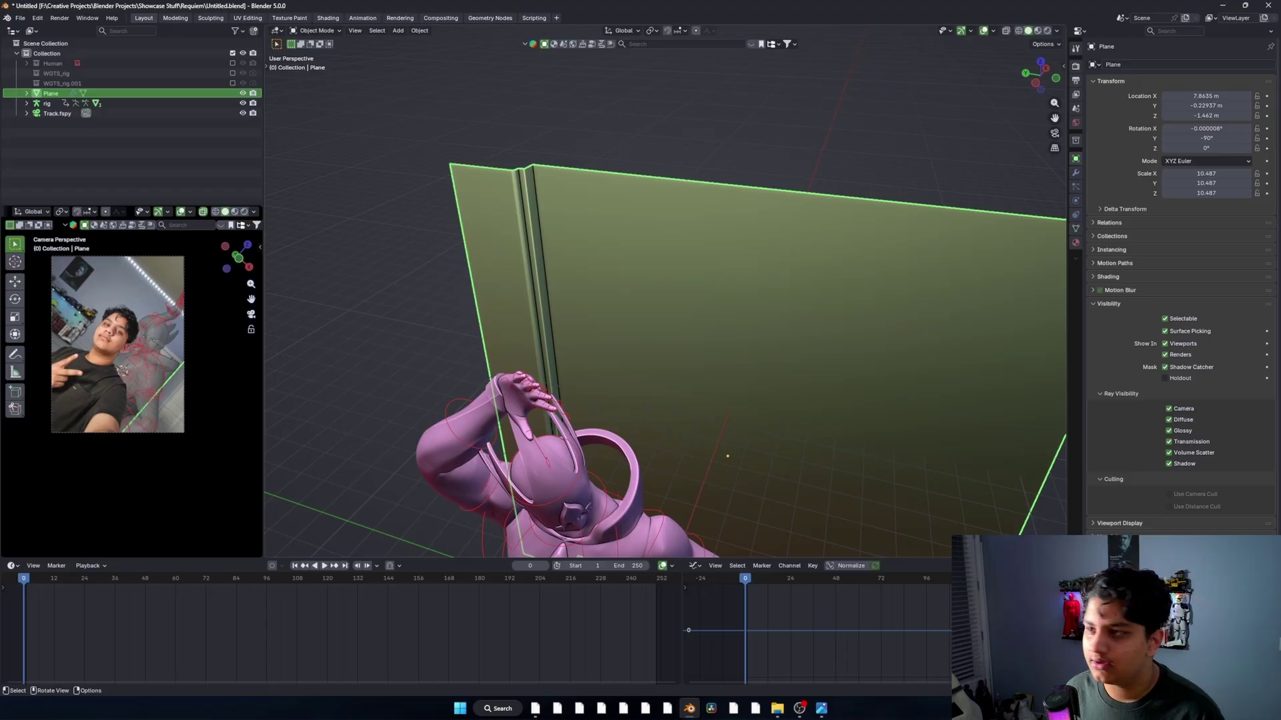
# Switch the viewport to rendered shading and look around the model within the HDRI environment
pyautogui.click(1047, 30)
pyautogui.click(934, 120)
pyautogui.moveTo(834, 177); pyautogui.dragTo(814, 145, button='middle')
pyautogui.scroll(-3, 814, 146)
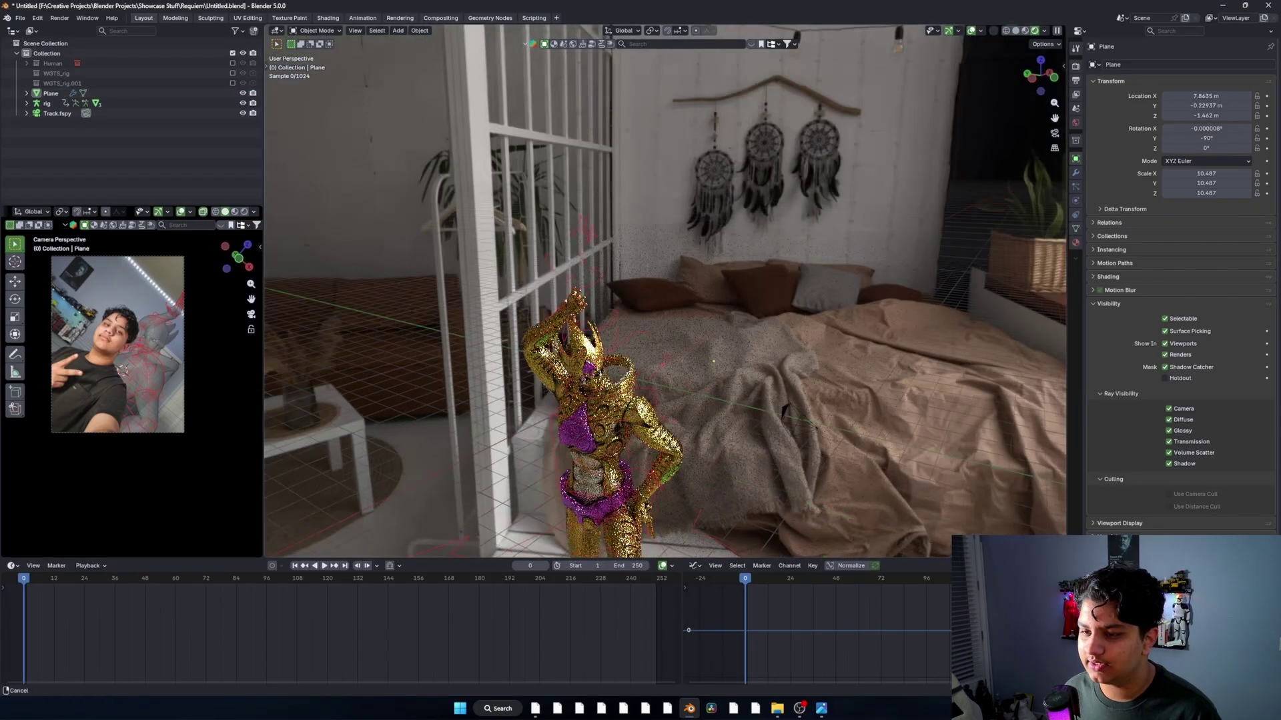
pyautogui.scroll(-5, 657, 310)
pyautogui.moveTo(657, 311); pyautogui.dragTo(687, 285, button='middle')
pyautogui.hotkey('shift', 'a')
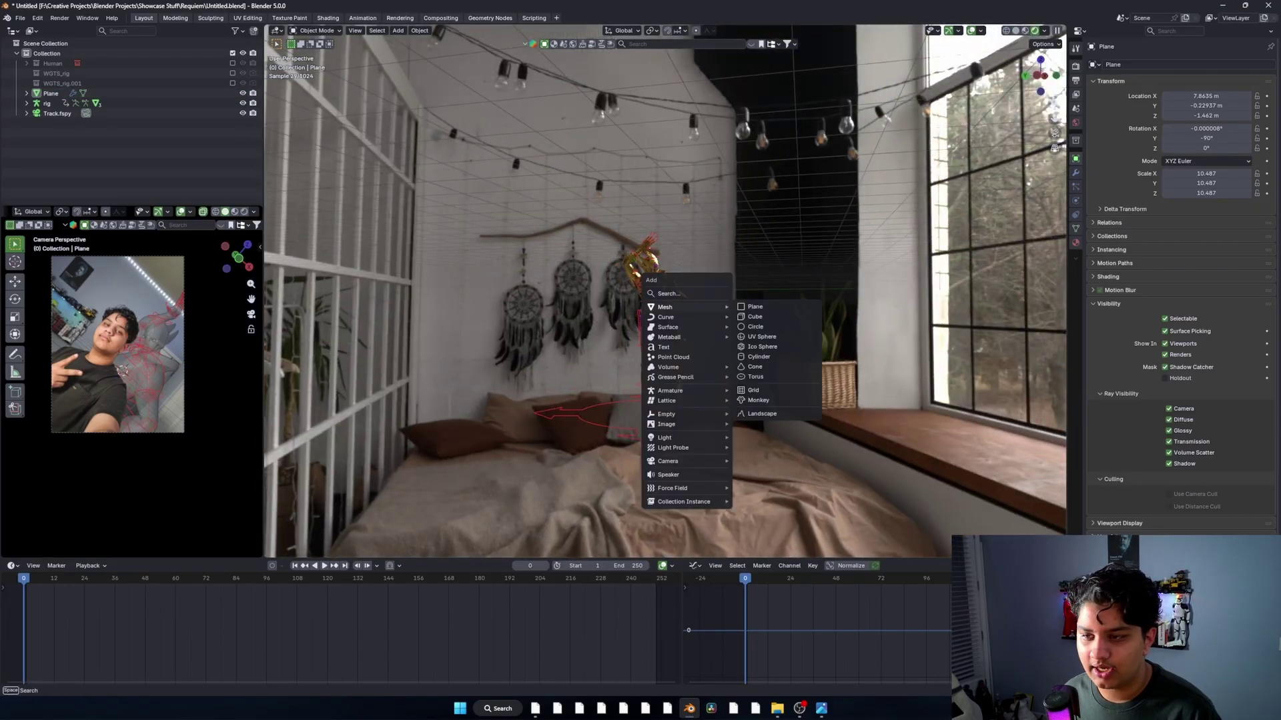
# Show the World shader nodes and add Texture Coordinate and Mapping nodes to the brown_photostudio_02_4k.exr environment texture
pyautogui.click(1075, 123)
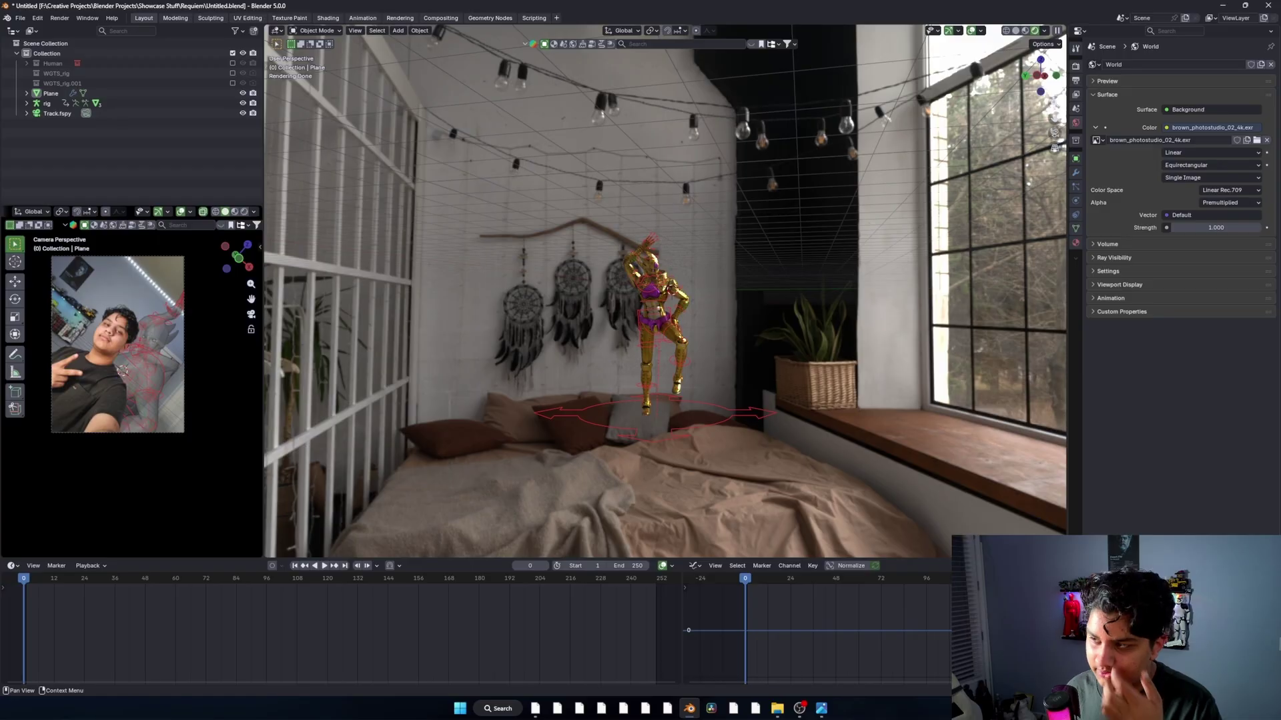
pyautogui.hotkey('shift', 'F3')
pyautogui.click(46, 212)
pyautogui.click(47, 248)
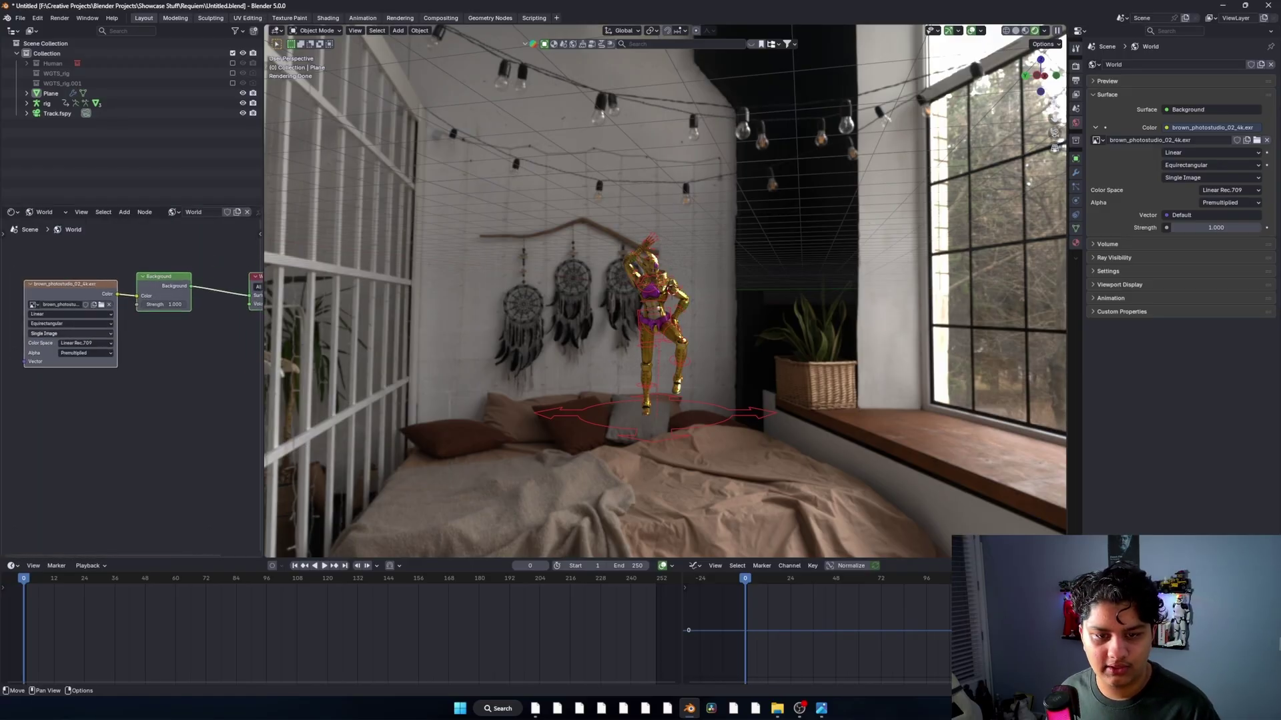
pyautogui.hotkey('ctrl', 't')
pyautogui.scroll(5, 132, 354)
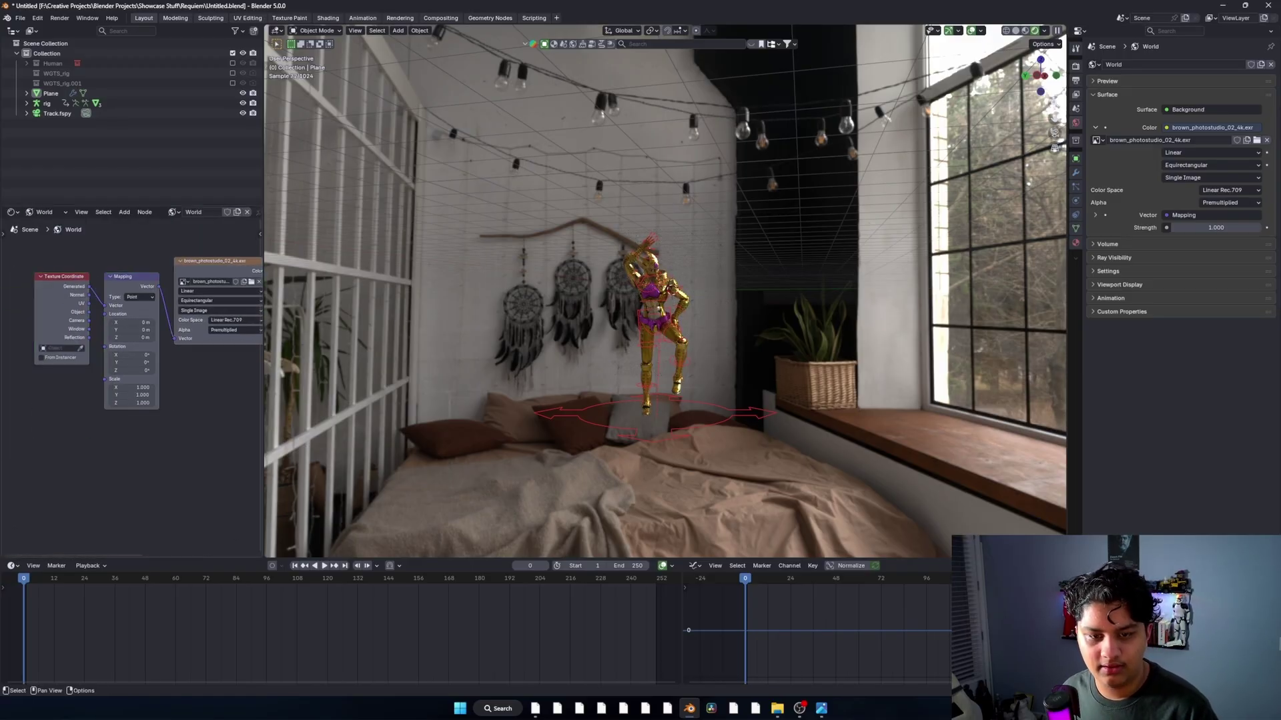
# Rotate the HDRI to 132° on Z in the Mapping node, judging the lighting through the camera
pyautogui.moveTo(126, 414); pyautogui.dragTo(175, 414)
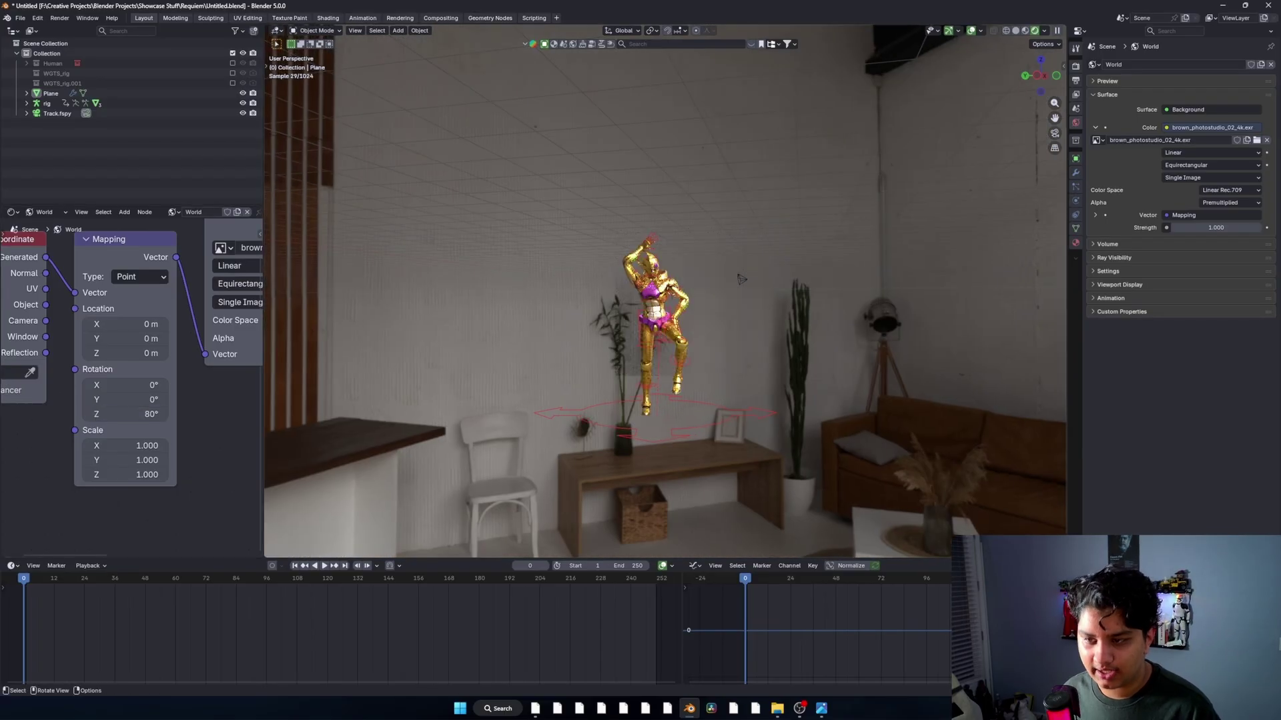
pyautogui.press('KP_0')
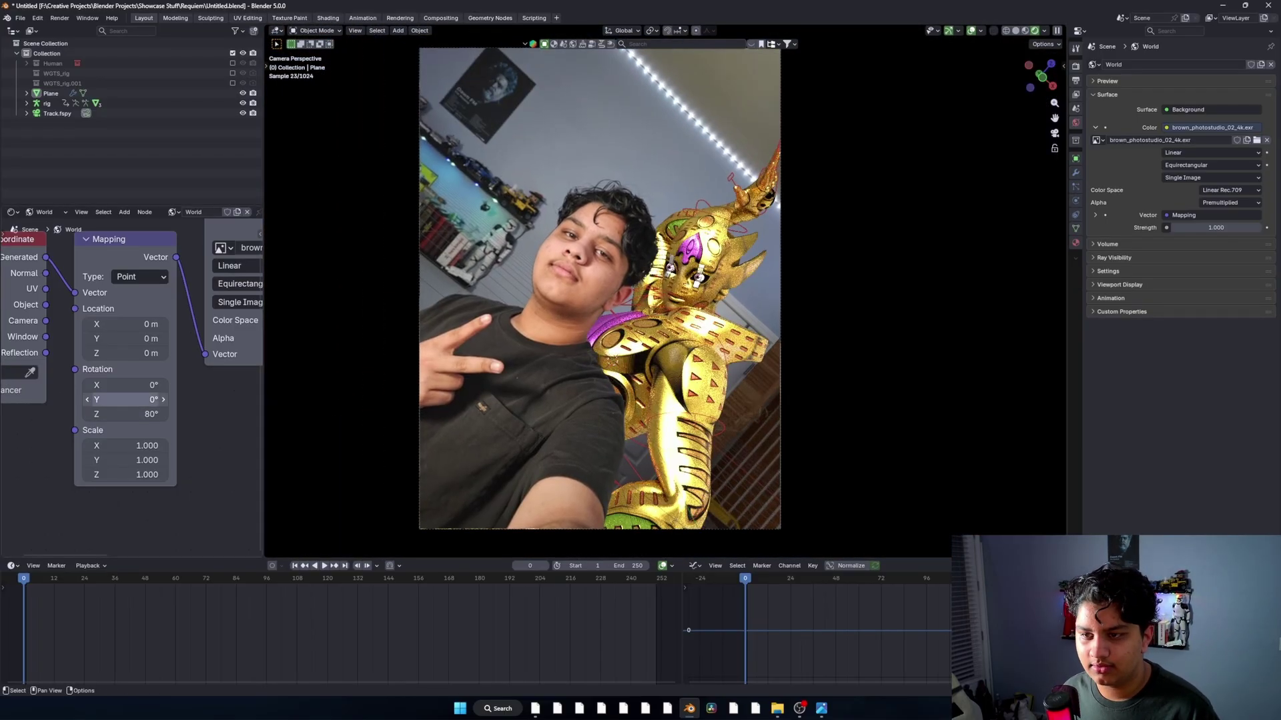
pyautogui.moveTo(127, 415); pyautogui.dragTo(160, 415)
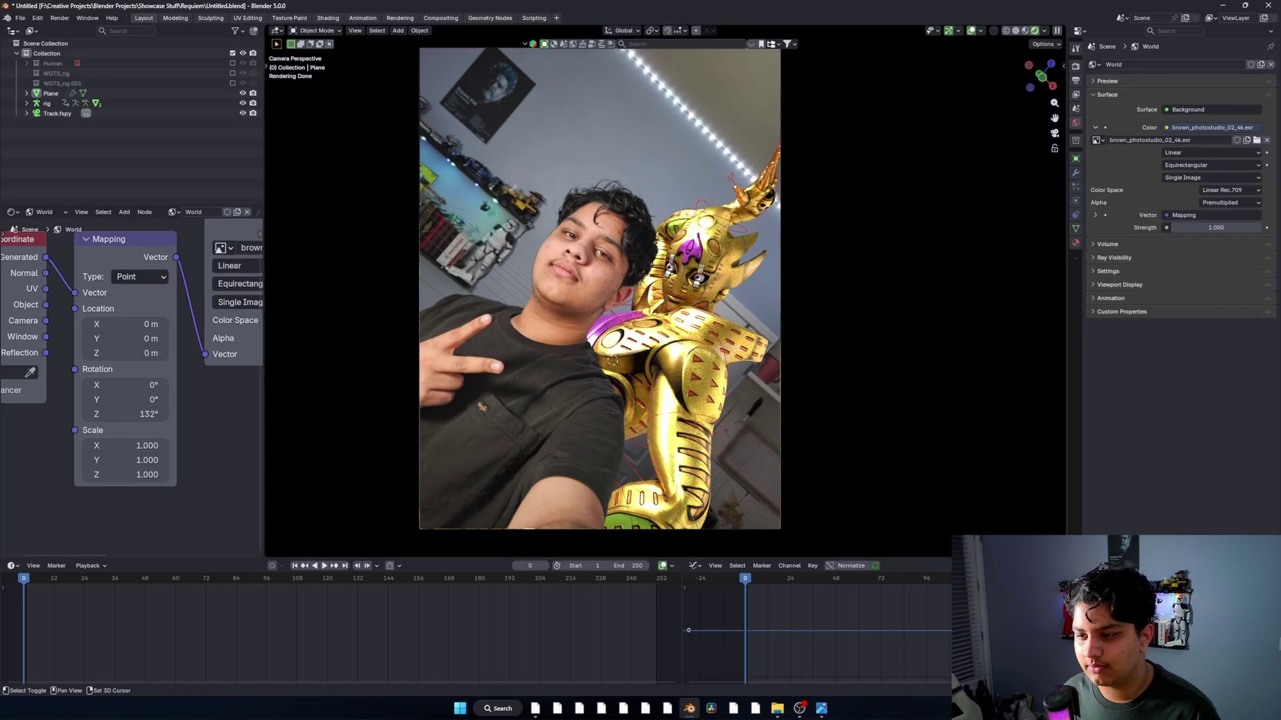
# Turn the transparent film background back on and inspect the relit model beside the selfie up close
pyautogui.keyDown('shift'); pyautogui.moveTo(667, 320); pyautogui.dragTo(650, 296, button='middle'); pyautogui.keyUp('shift')
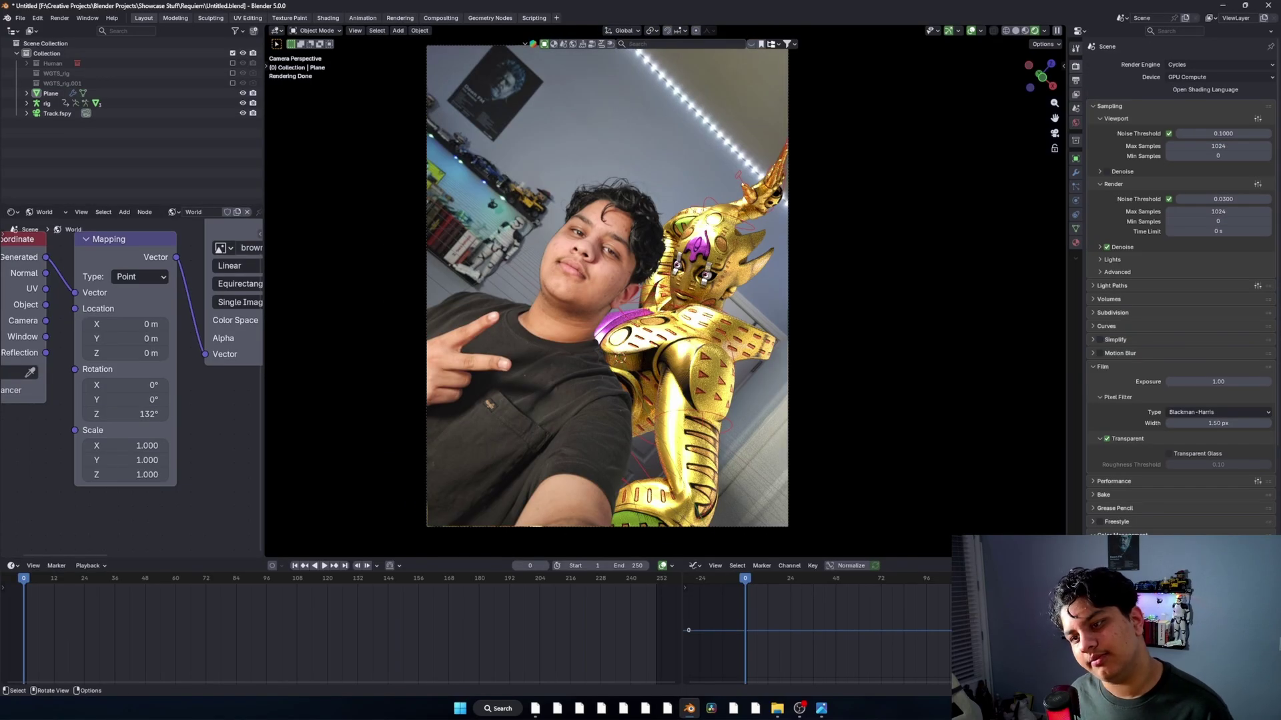
pyautogui.scroll(5, 666, 291)
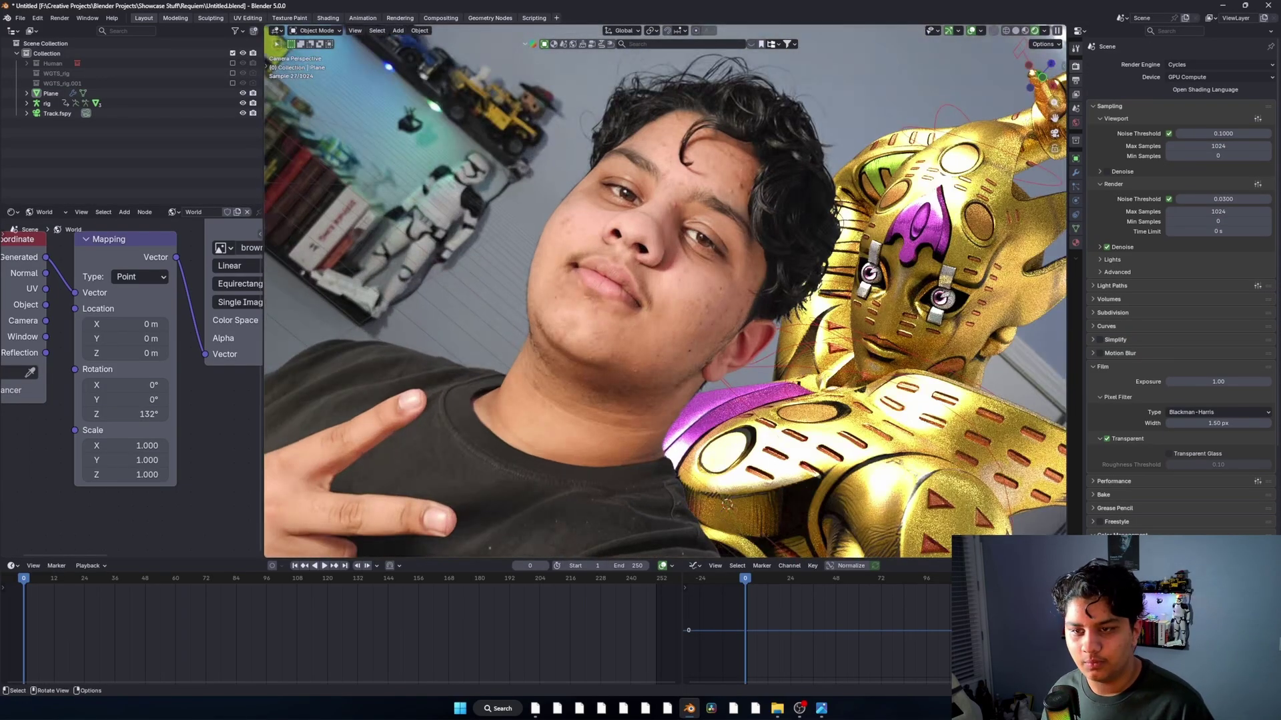
pyautogui.keyDown('shift'); pyautogui.moveTo(607, 250); pyautogui.dragTo(724, 335, button='middle'); pyautogui.keyUp('shift')
pyautogui.scroll(4, 665, 292)
pyautogui.keyDown('shift'); pyautogui.moveTo(634, 274); pyautogui.dragTo(694, 306, button='middle'); pyautogui.keyUp('shift')
pyautogui.scroll(-5, 665, 291)
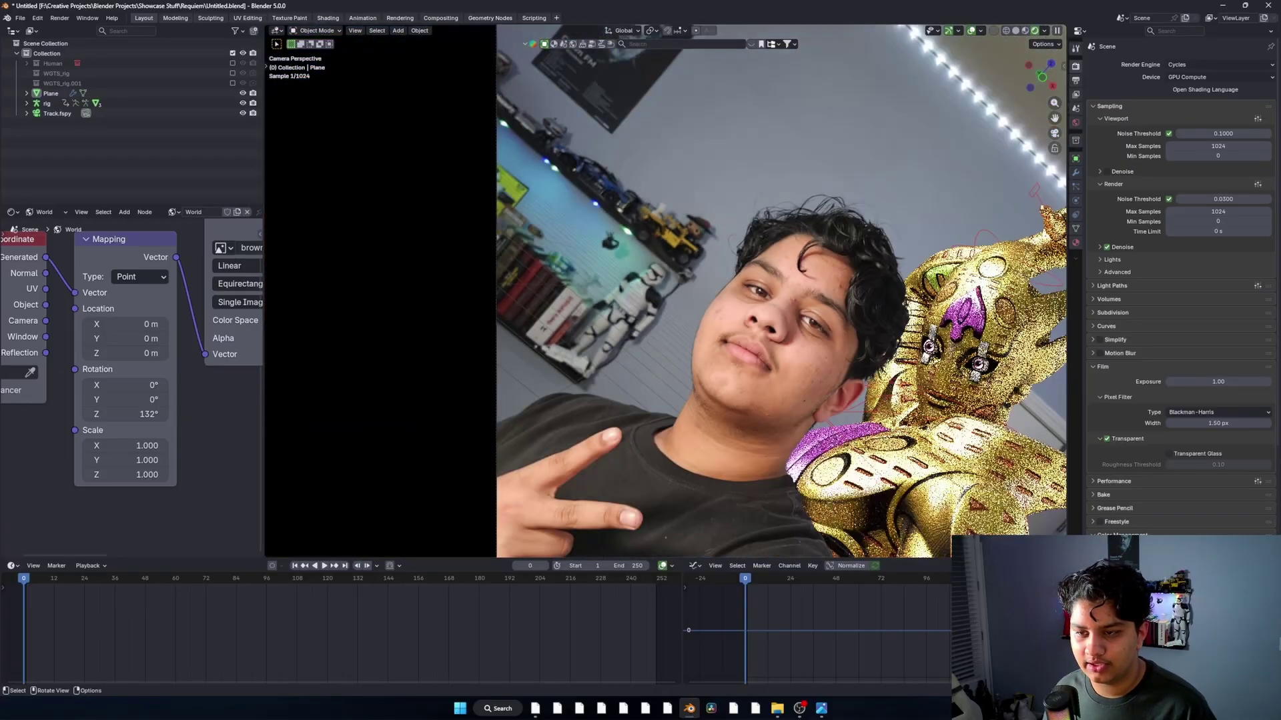
# Lower the HDRI background strength to 0.350 and compare the model's brightness with the selfie
pyautogui.keyDown('shift'); pyautogui.moveTo(747, 346); pyautogui.dragTo(569, 267, button='middle'); pyautogui.keyUp('shift')
pyautogui.scroll(2, 665, 291)
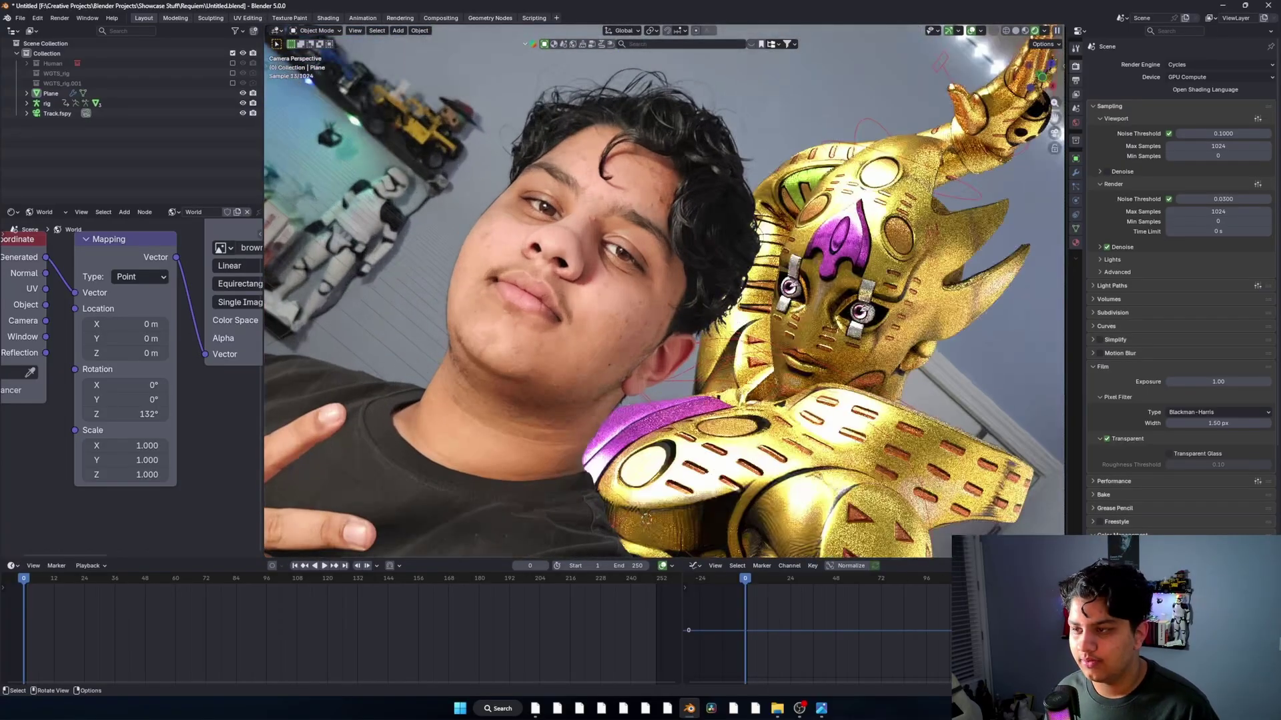
pyautogui.keyDown('shift'); pyautogui.moveTo(653, 280); pyautogui.dragTo(659, 304, button='middle'); pyautogui.keyUp('shift')
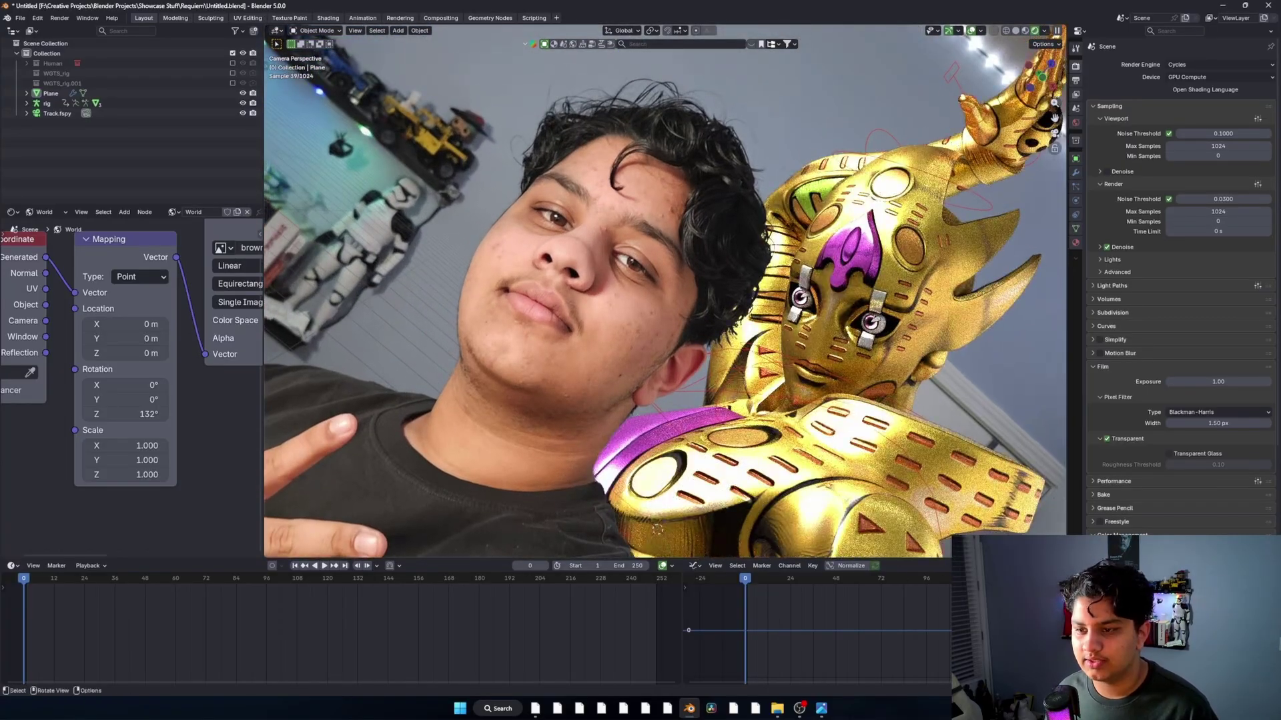
pyautogui.click(1076, 122)
pyautogui.moveTo(1216, 227); pyautogui.dragTo(1164, 227)
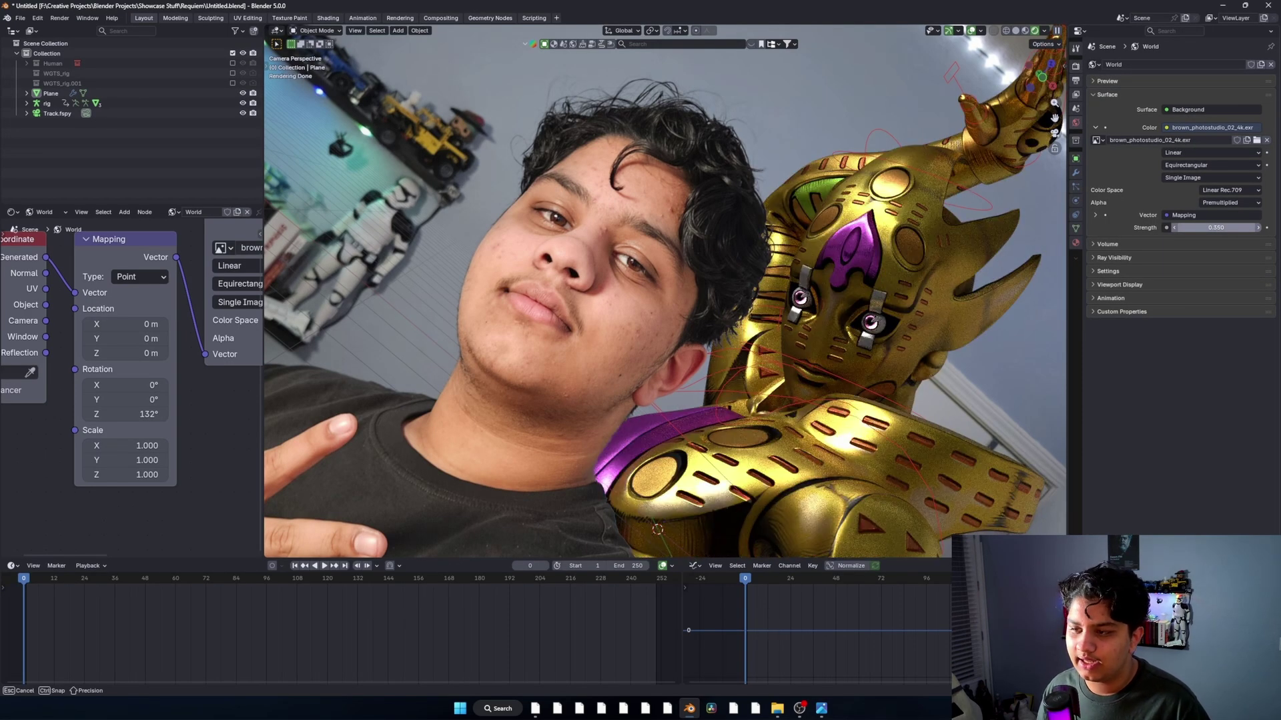
pyautogui.scroll(-5, 666, 291)
pyautogui.scroll(3, 666, 292)
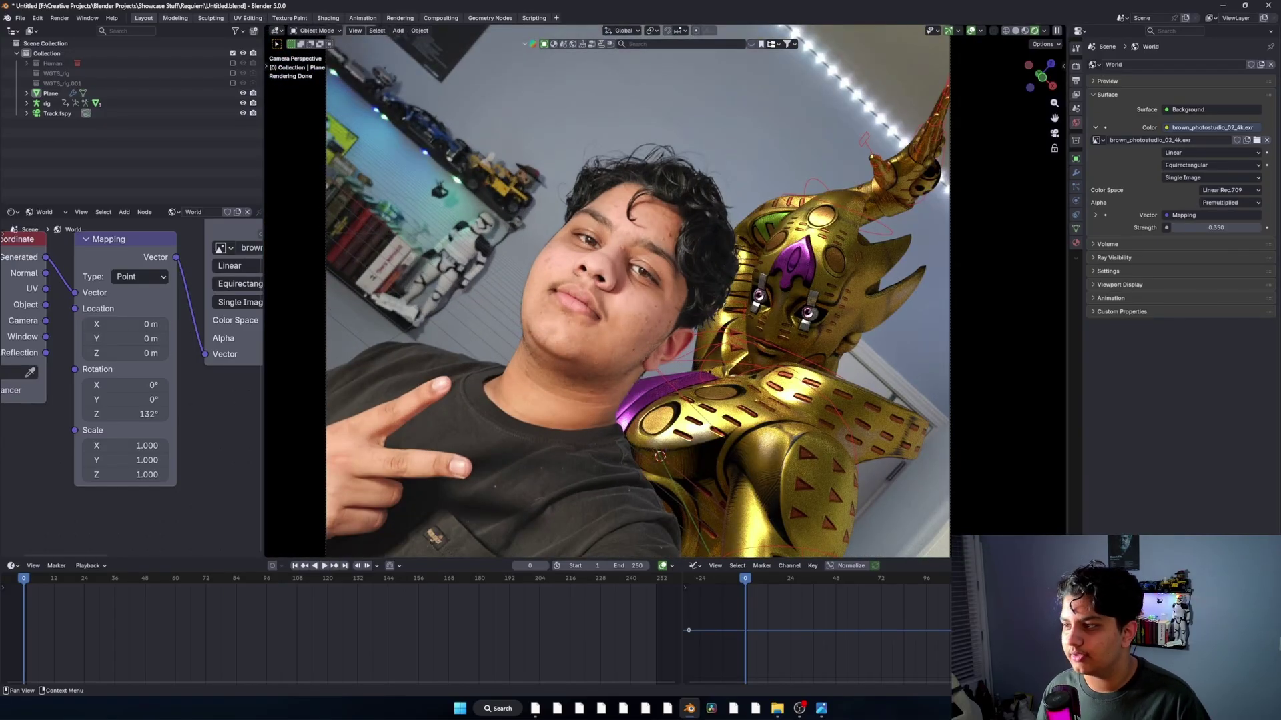
# Remove the environment texture from the World color, pick a plain blue-grey background color and set its strength to 0.550
pyautogui.click(1211, 127)
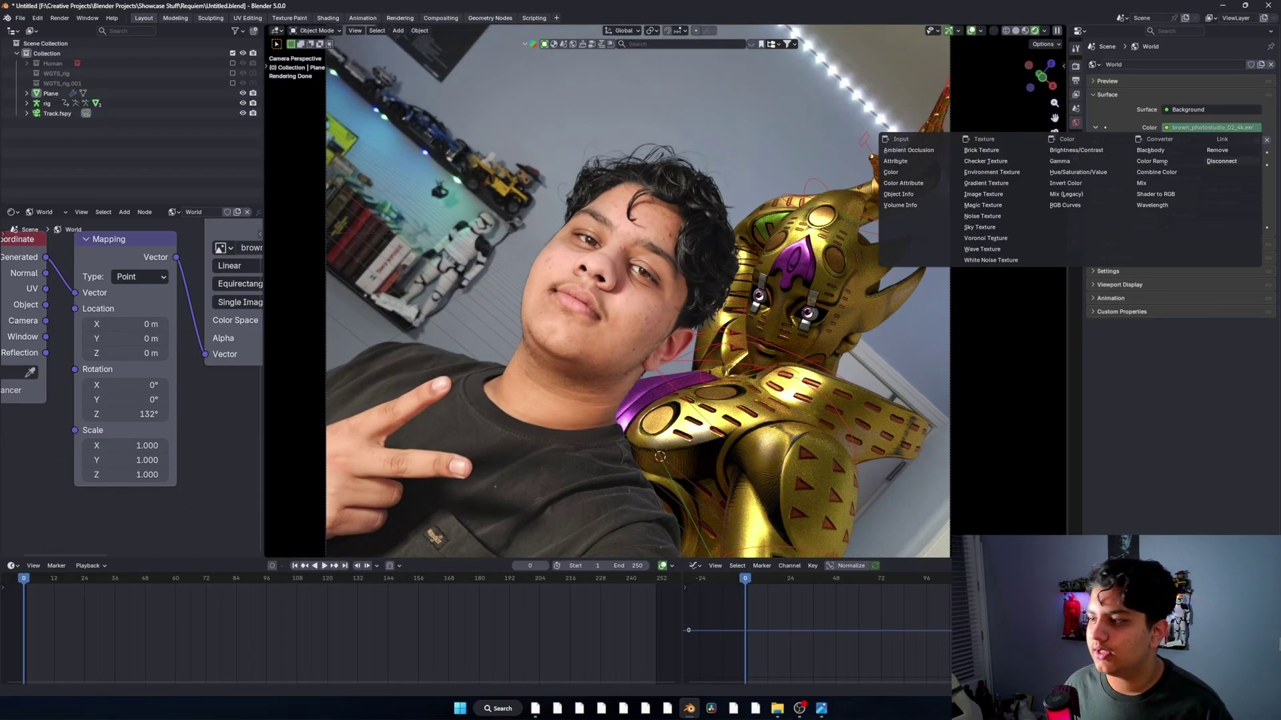
pyautogui.click(1217, 150)
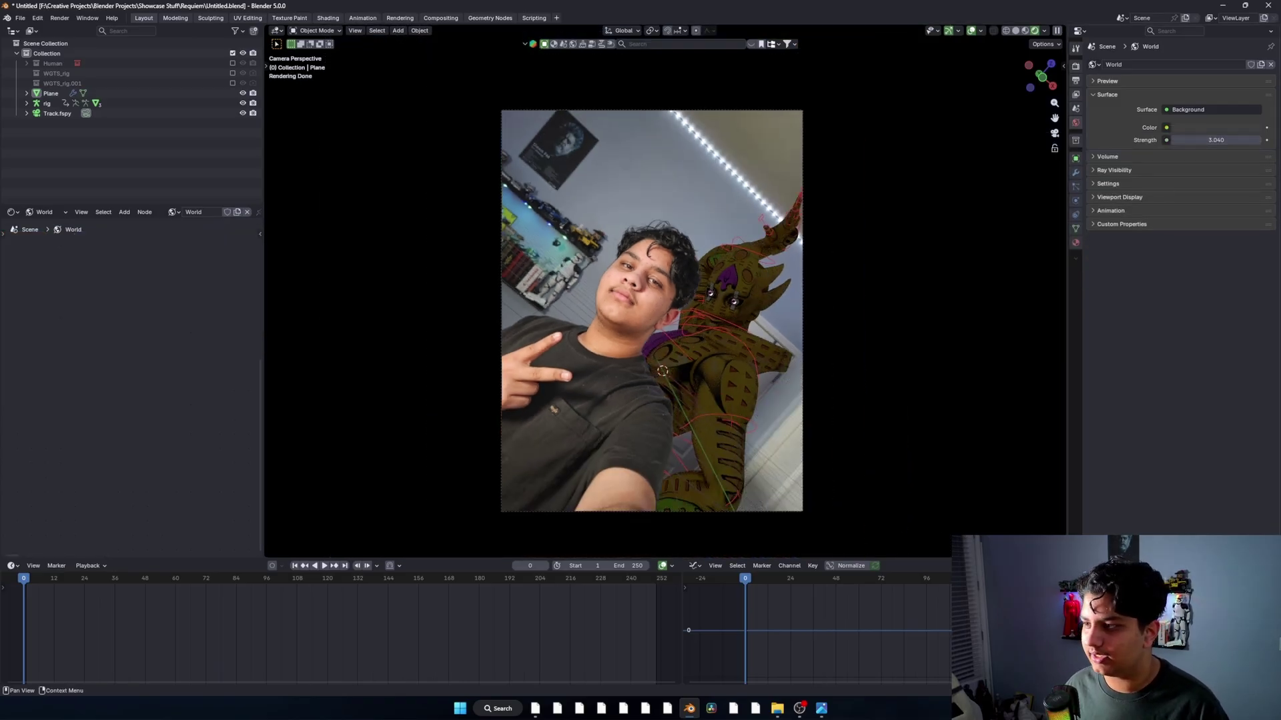
pyautogui.click(1214, 128)
pyautogui.click(1252, 297)
pyautogui.click(787, 213)
pyautogui.moveTo(1216, 141); pyautogui.dragTo(1174, 140)
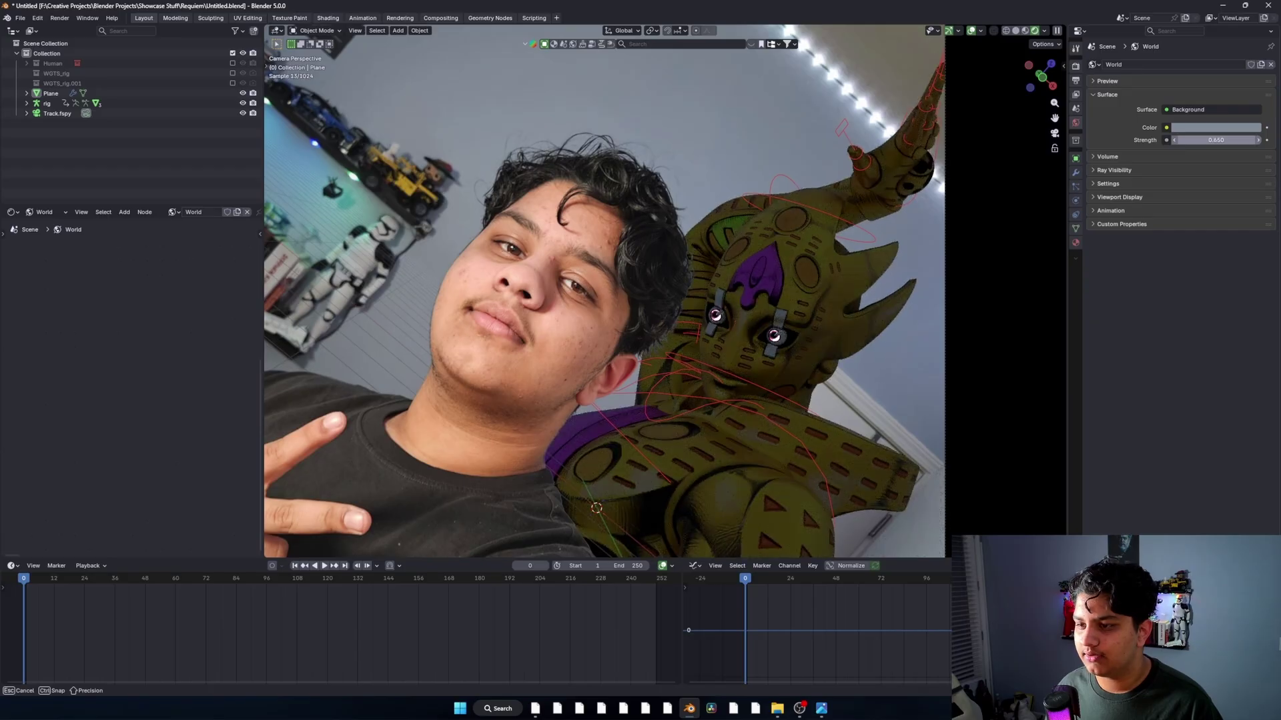
# Add an area light beside the rig, rotate it to face the model and scale it up about 20 times
pyautogui.press('KP_7')
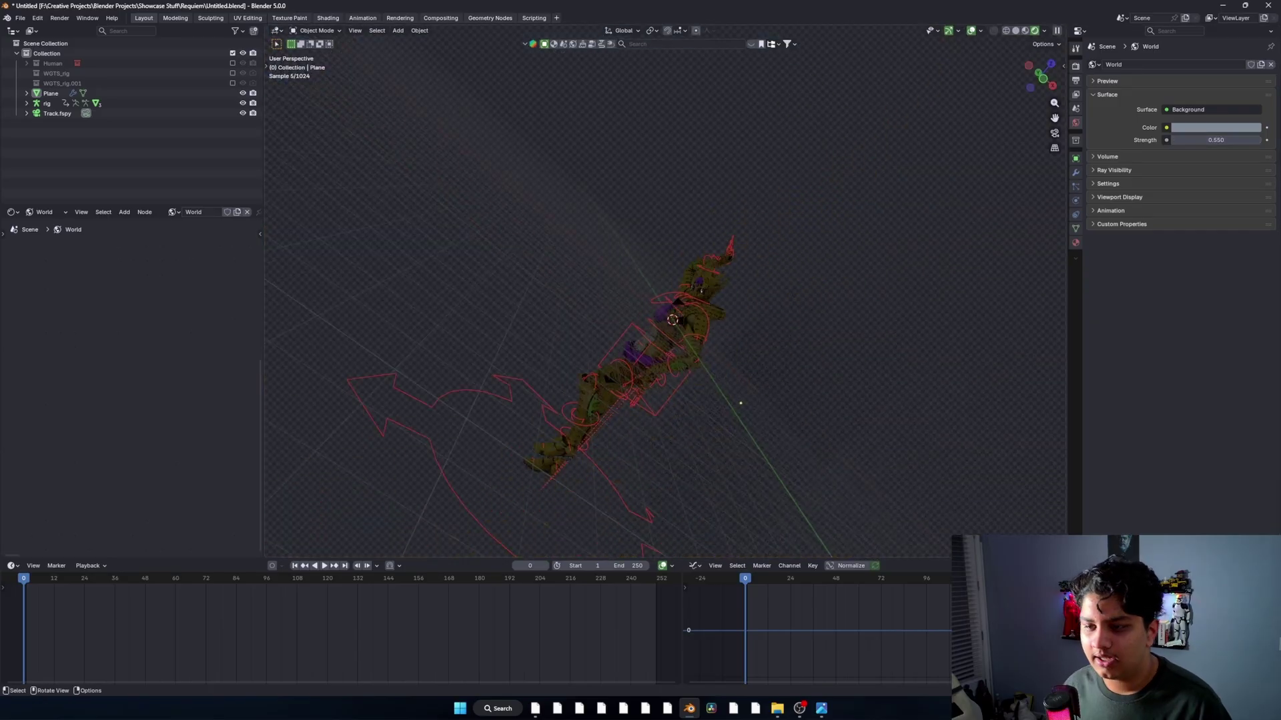
pyautogui.hotkey('shift', 'a')
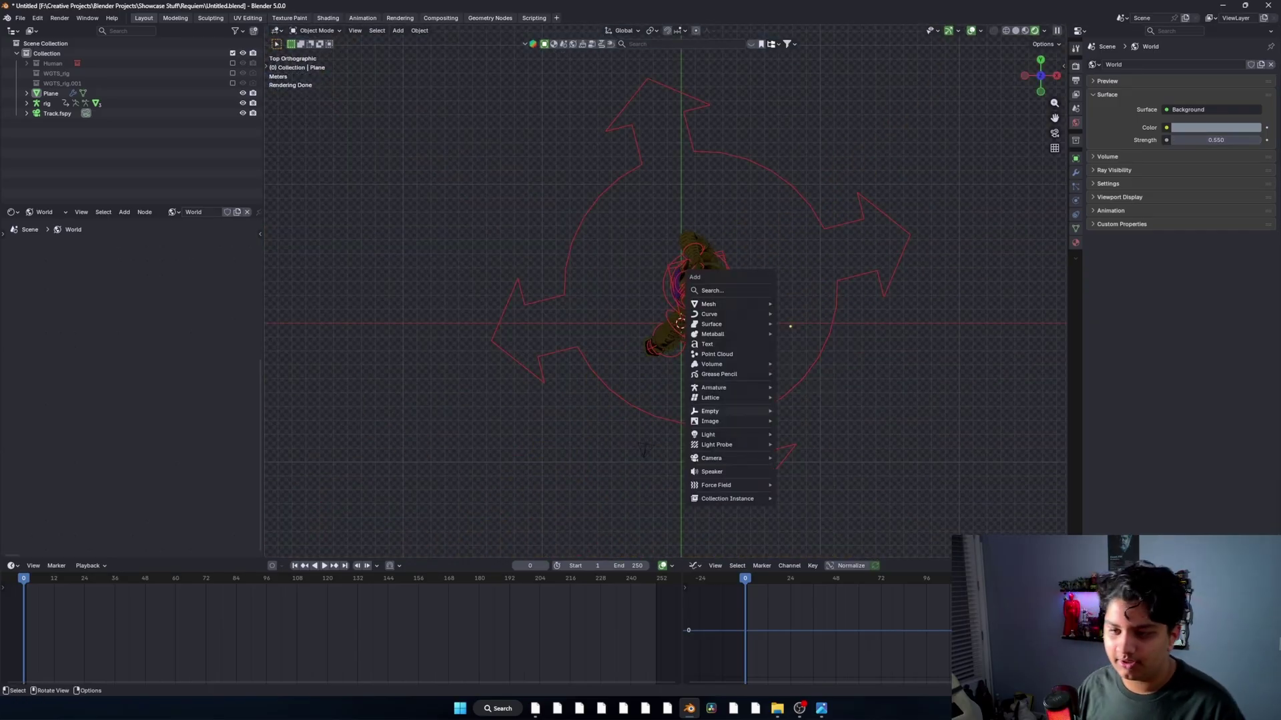
pyautogui.moveTo(712, 459)
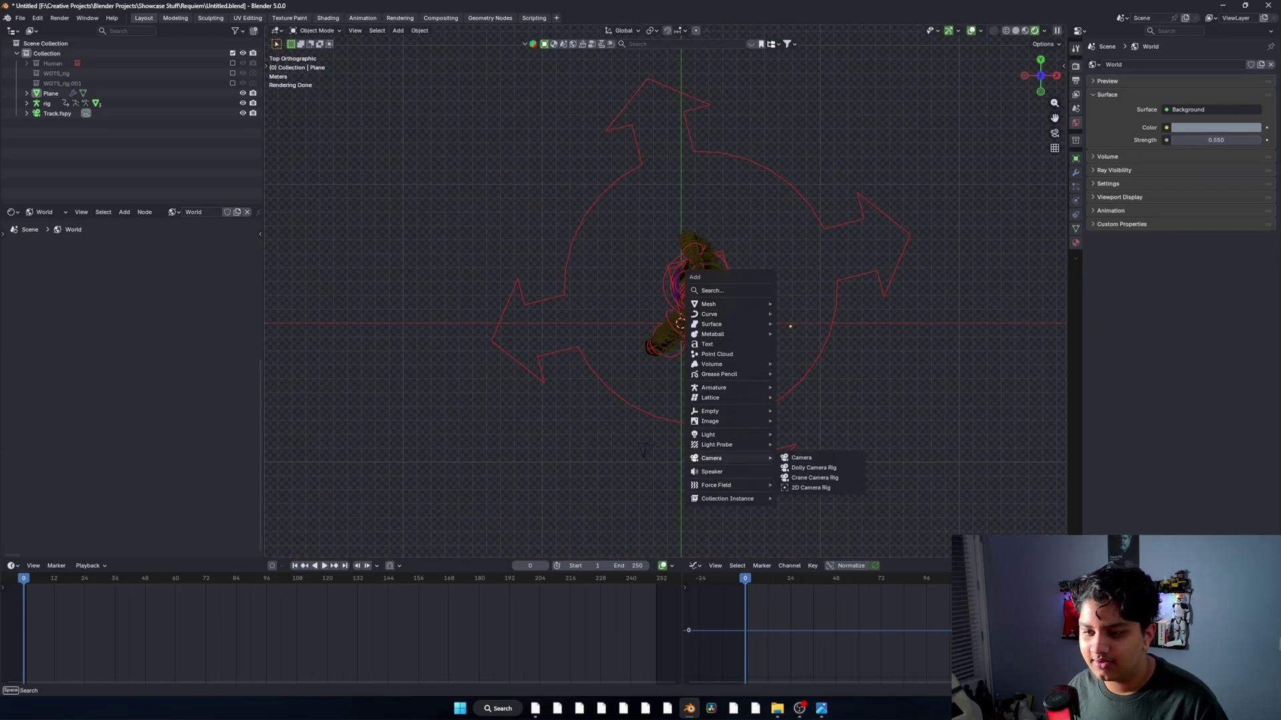
pyautogui.moveTo(708, 434)
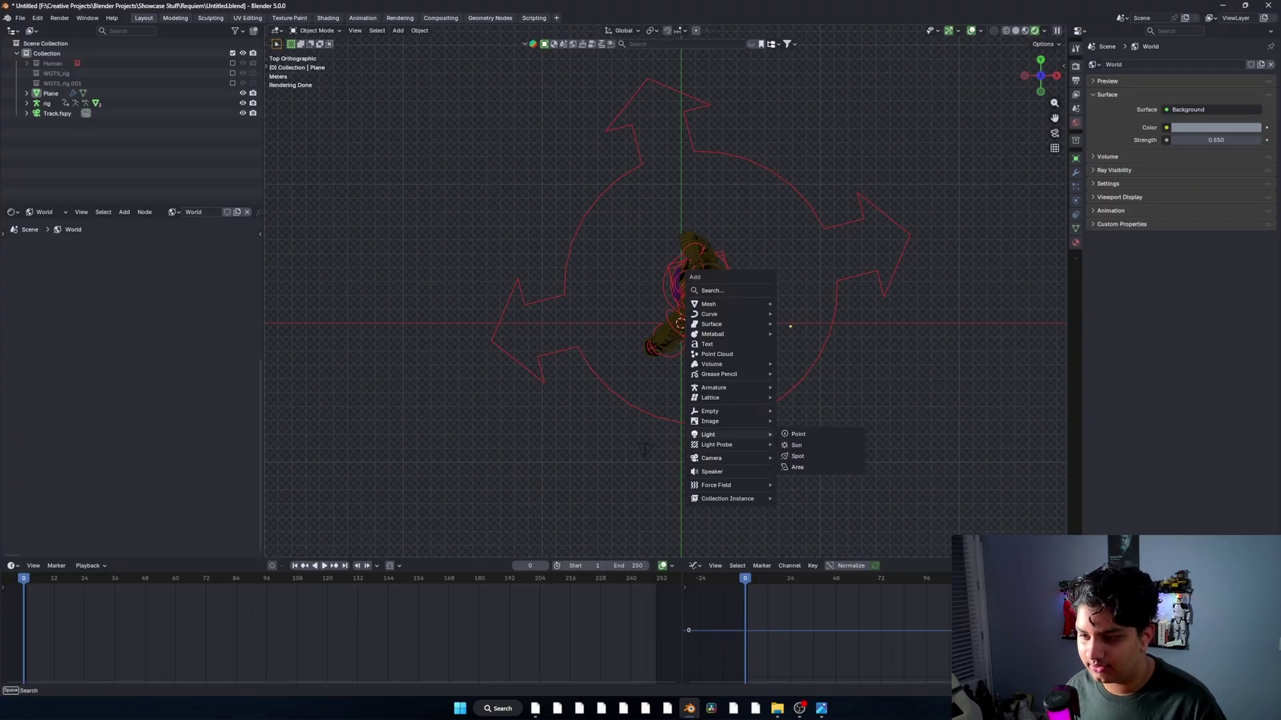
pyautogui.click(797, 467)
pyautogui.press('KP_3')
pyautogui.press('s')
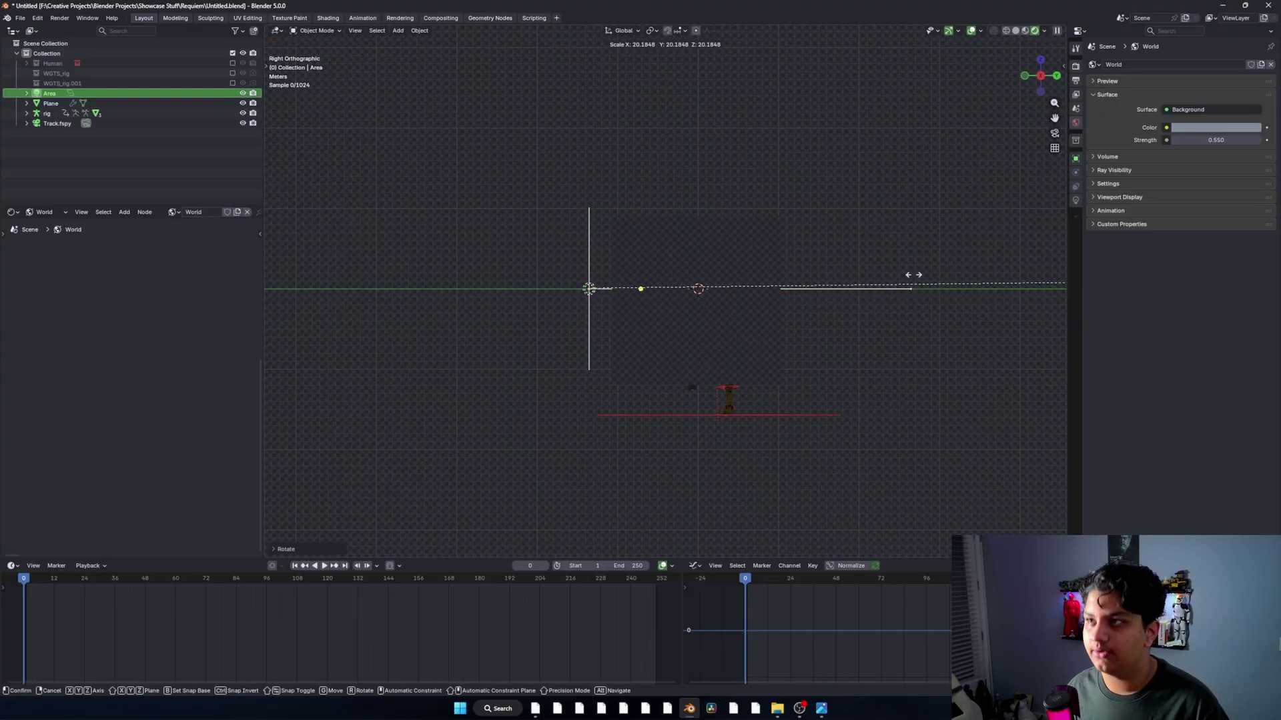
pyautogui.click(914, 283)
pyautogui.moveTo(641, 320); pyautogui.dragTo(767, 330, button='middle')
# Place rotated duplicates of the area light around the rig, adjust the light power and judge the lighting through the camera
pyautogui.press('KP_7')
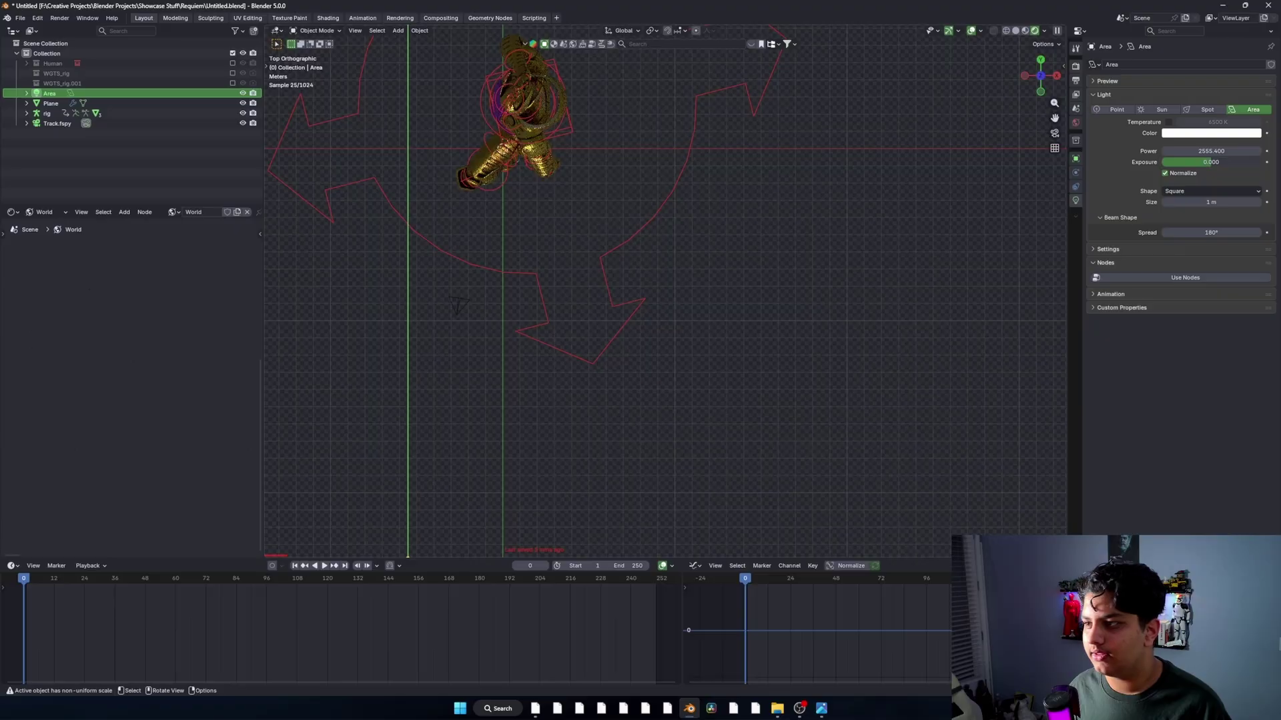
pyautogui.scroll(-5, 581, 301)
pyautogui.keyDown('shift'); pyautogui.moveTo(581, 297); pyautogui.dragTo(580, 323, button='middle'); pyautogui.keyUp('shift')
pyautogui.scroll(-4, 666, 357)
pyautogui.hotkey('shift', 'd')
pyautogui.press('r')
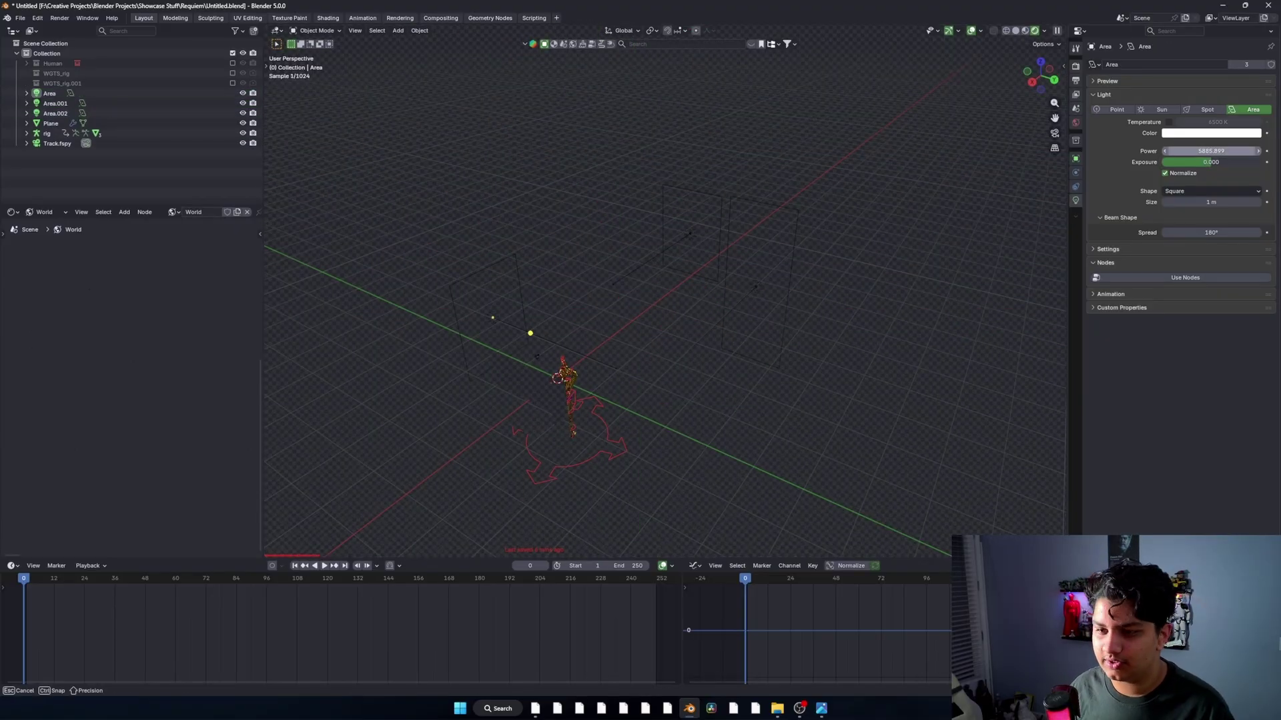
pyautogui.moveTo(1194, 151)
pyautogui.mouseDown()
pyautogui.moveTo(1227, 151)
pyautogui.moveTo(1207, 151)
pyautogui.mouseUp()
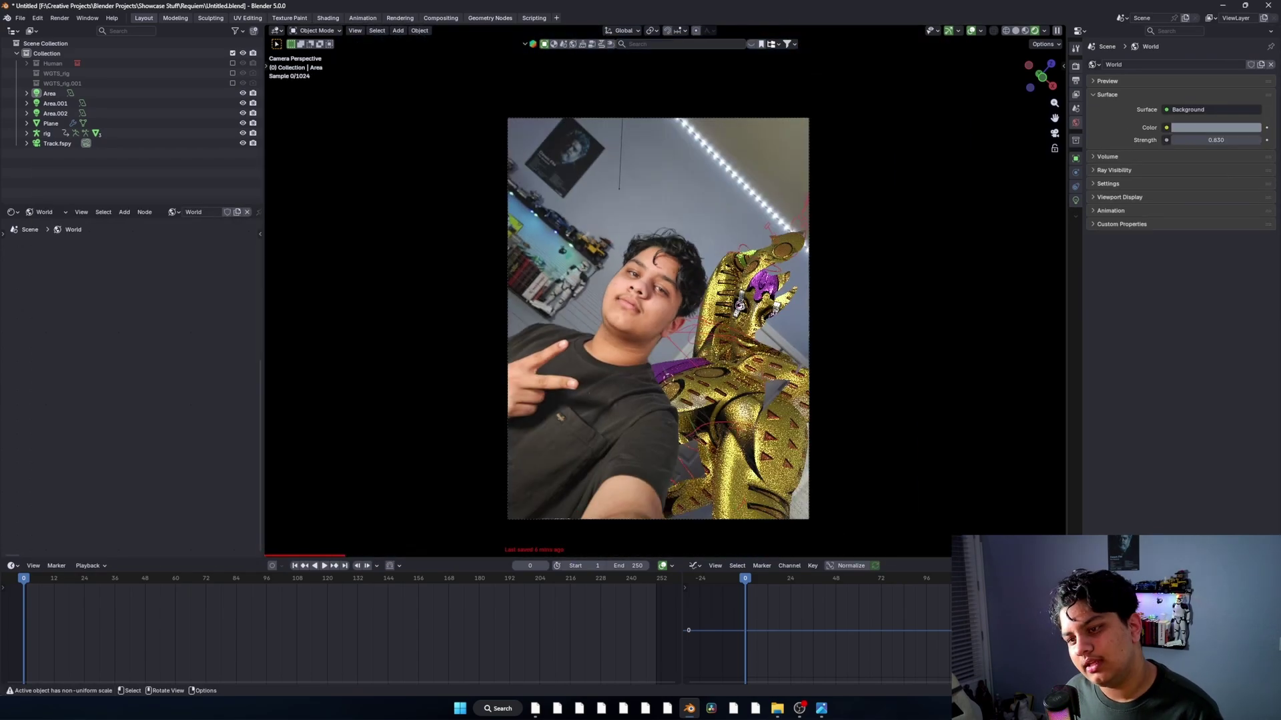
pyautogui.scroll(-1, 659, 313)
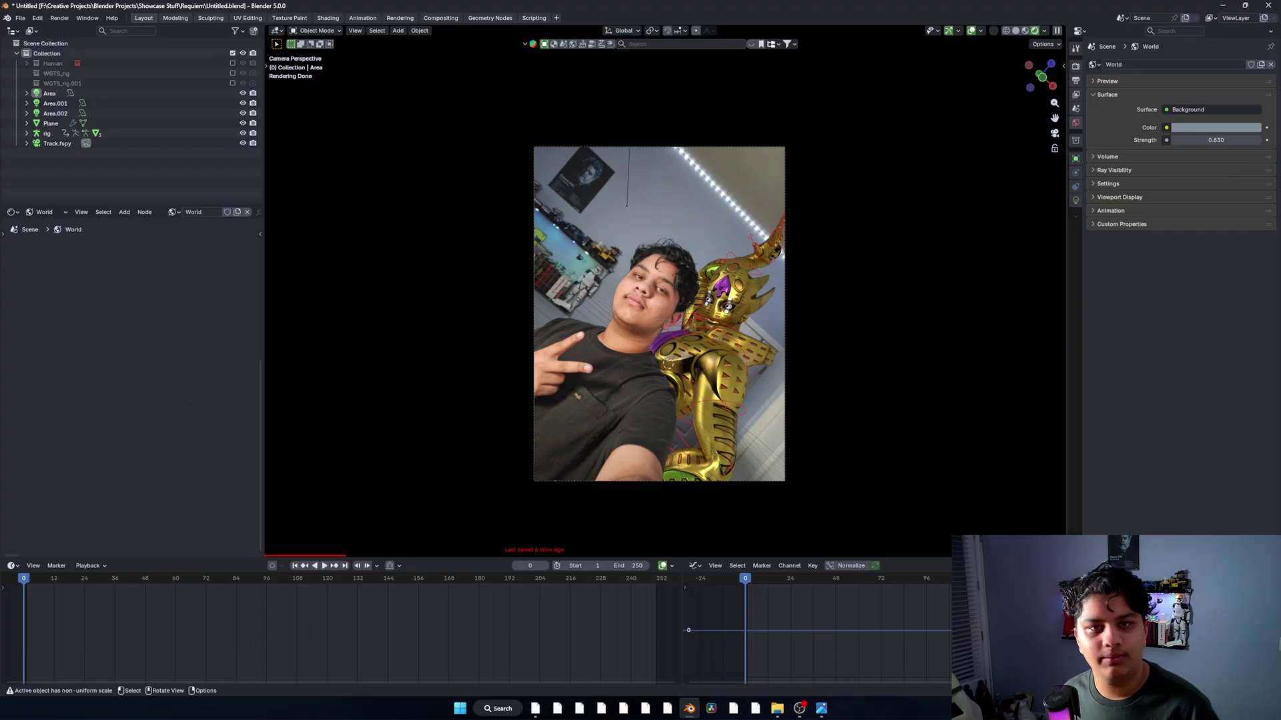
pyautogui.scroll(2, 656, 320)
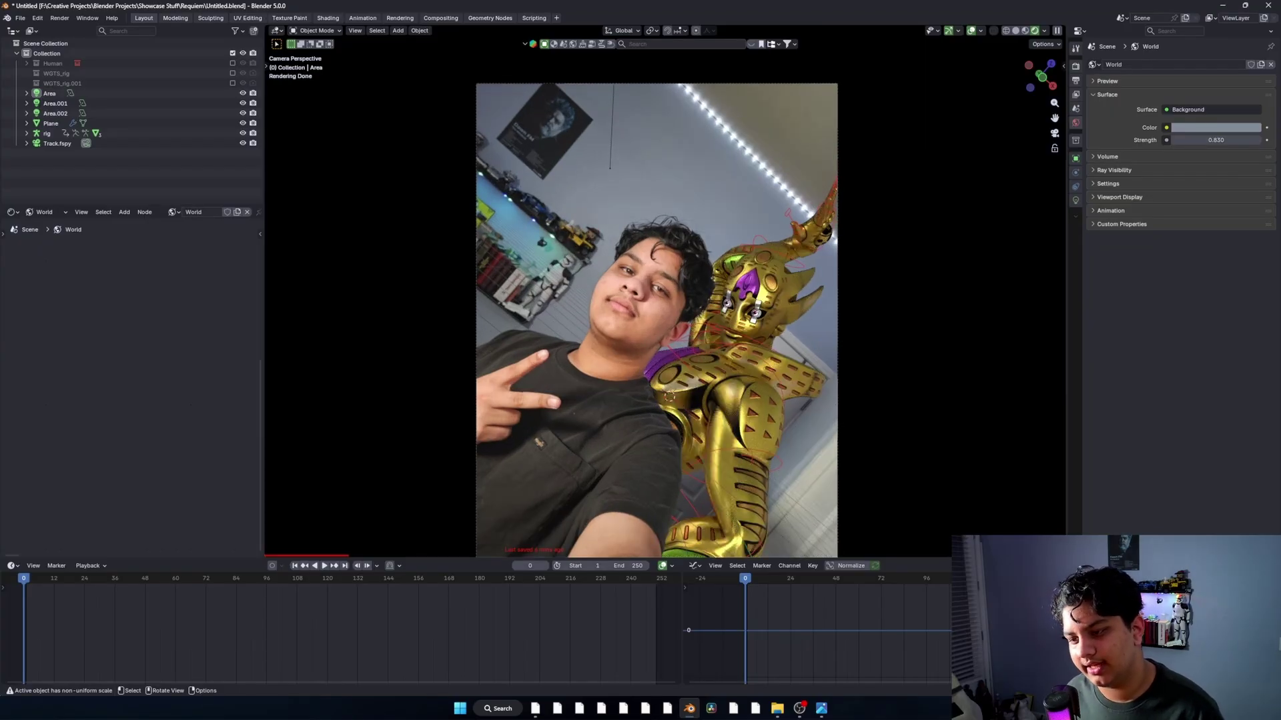
pyautogui.keyDown('shift'); pyautogui.moveTo(659, 320); pyautogui.dragTo(667, 290, button='middle'); pyautogui.keyUp('shift')
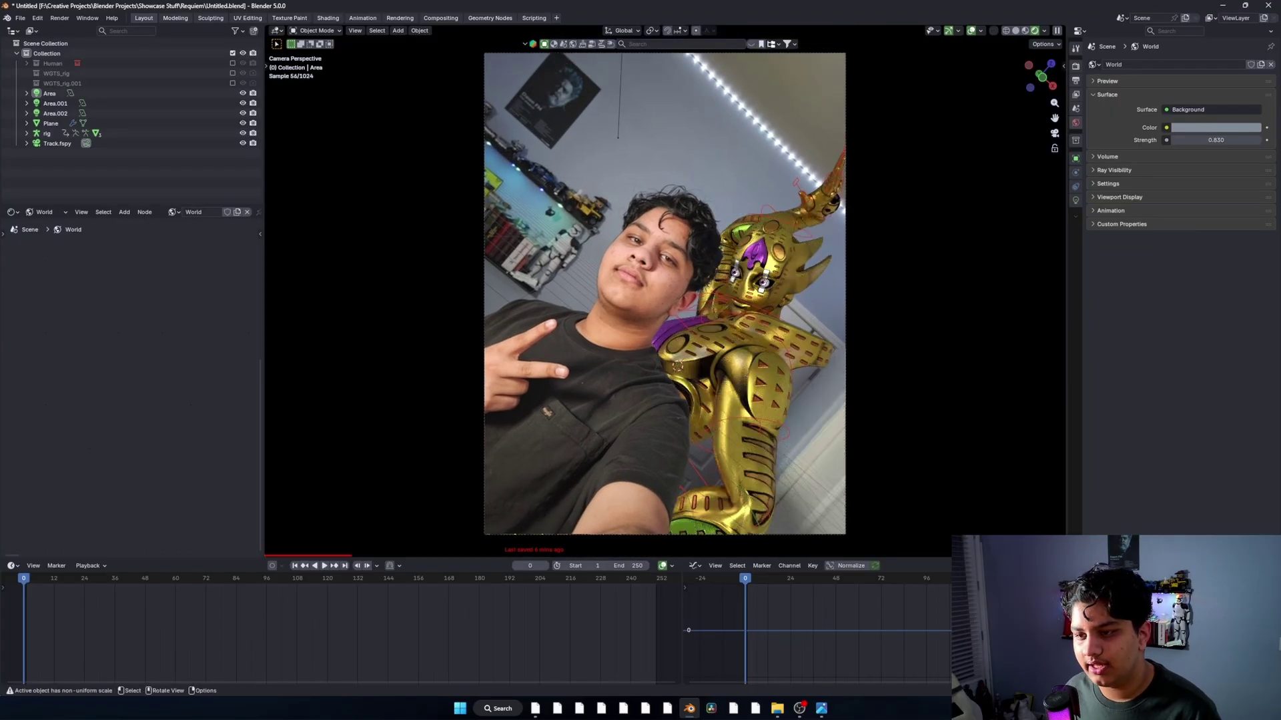
# Try to apply the object transforms to the Area.002 light
pyautogui.click(51, 123)
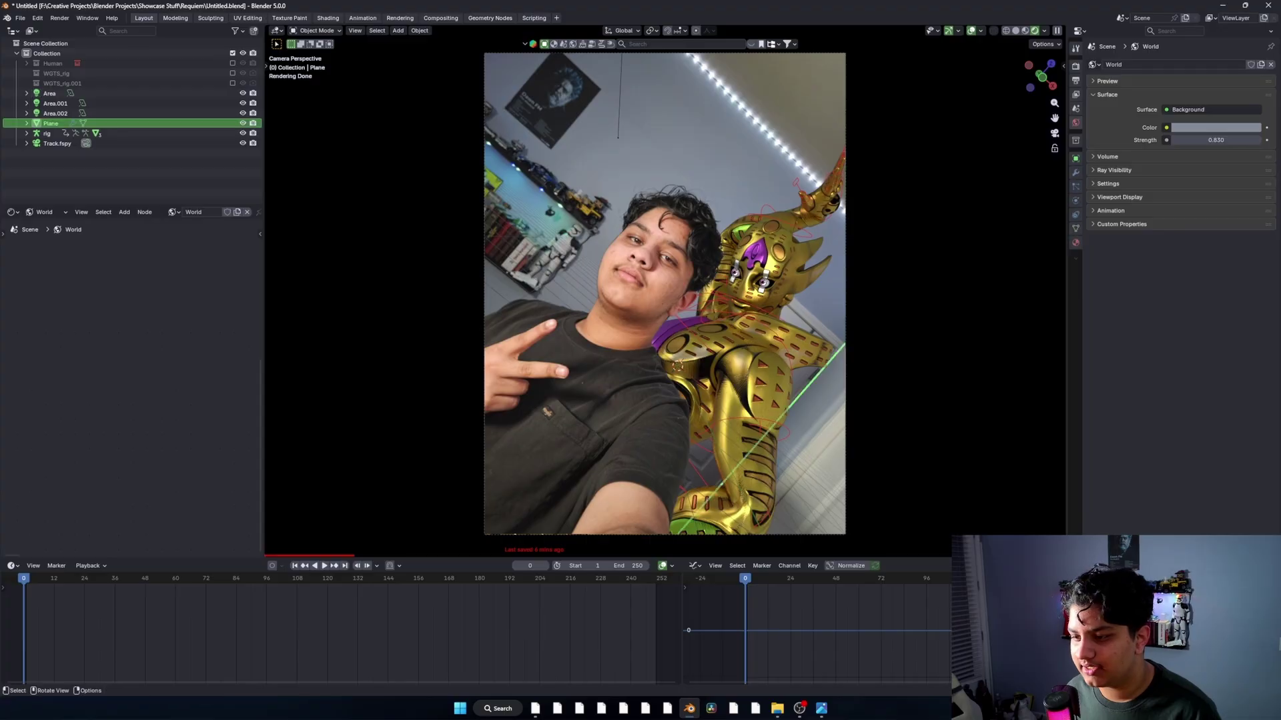
pyautogui.hotkey('alt', 'a')
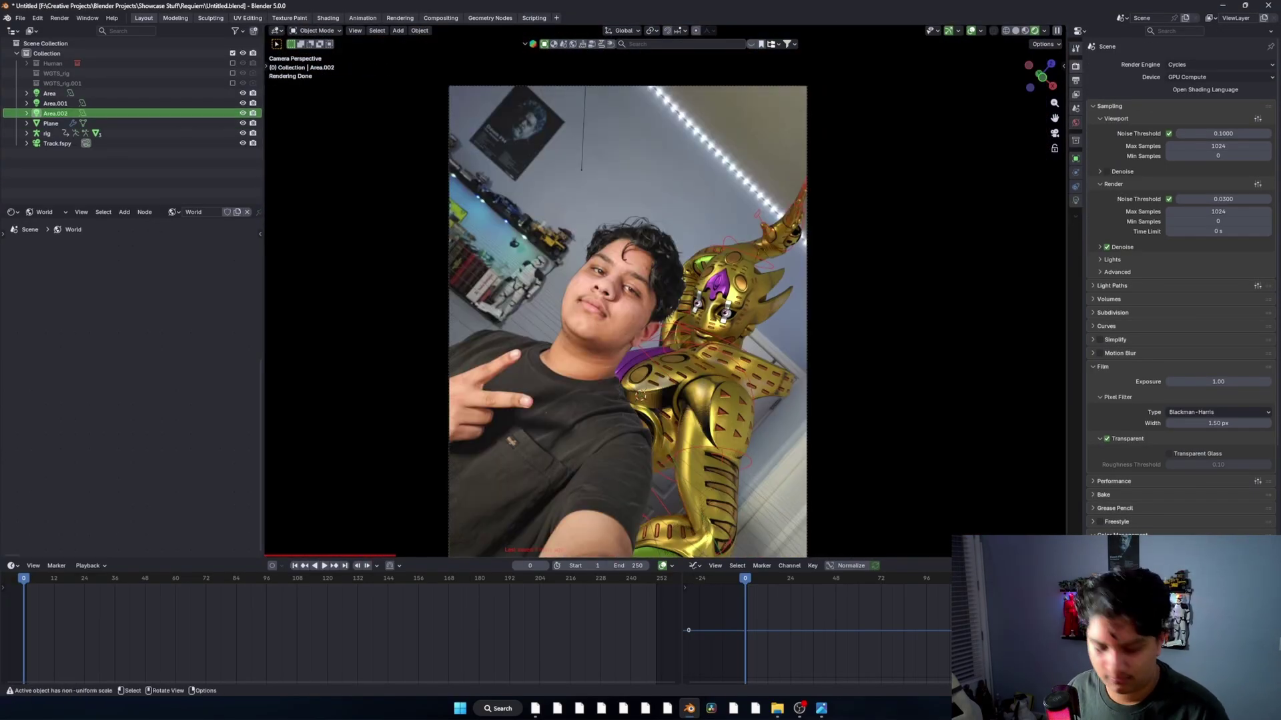
pyautogui.click(420, 30)
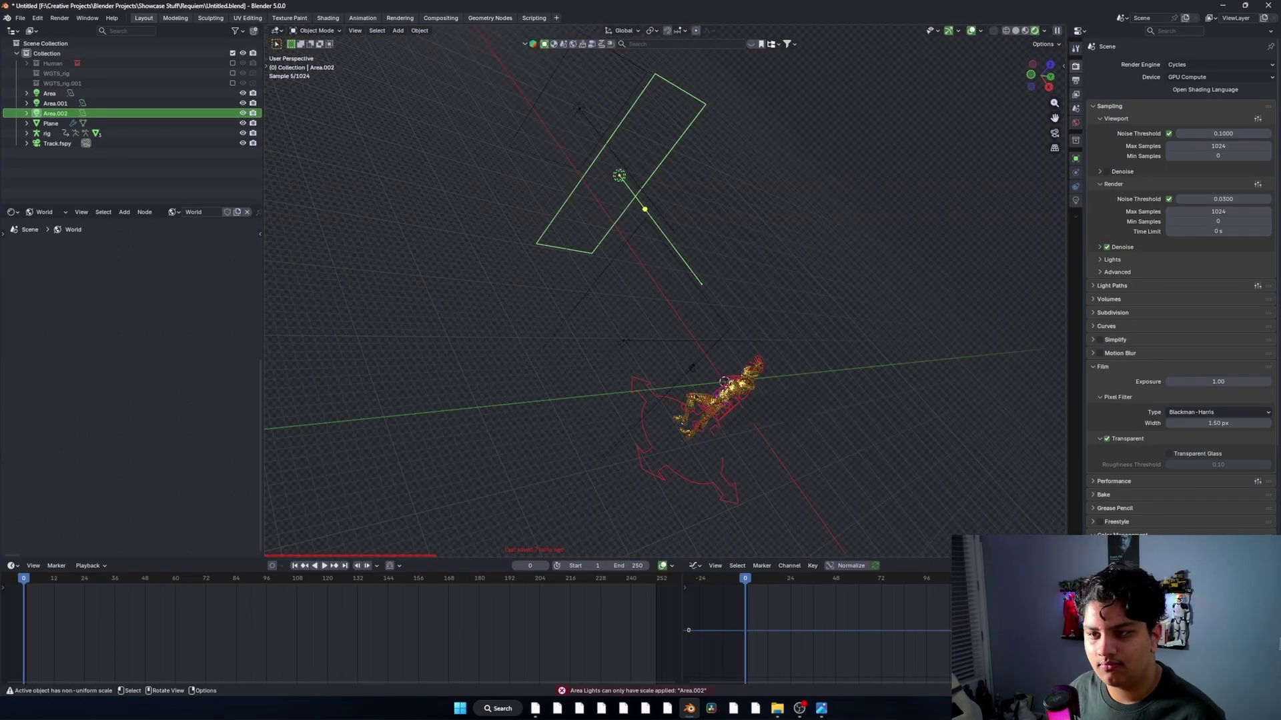
pyautogui.click(49, 93)
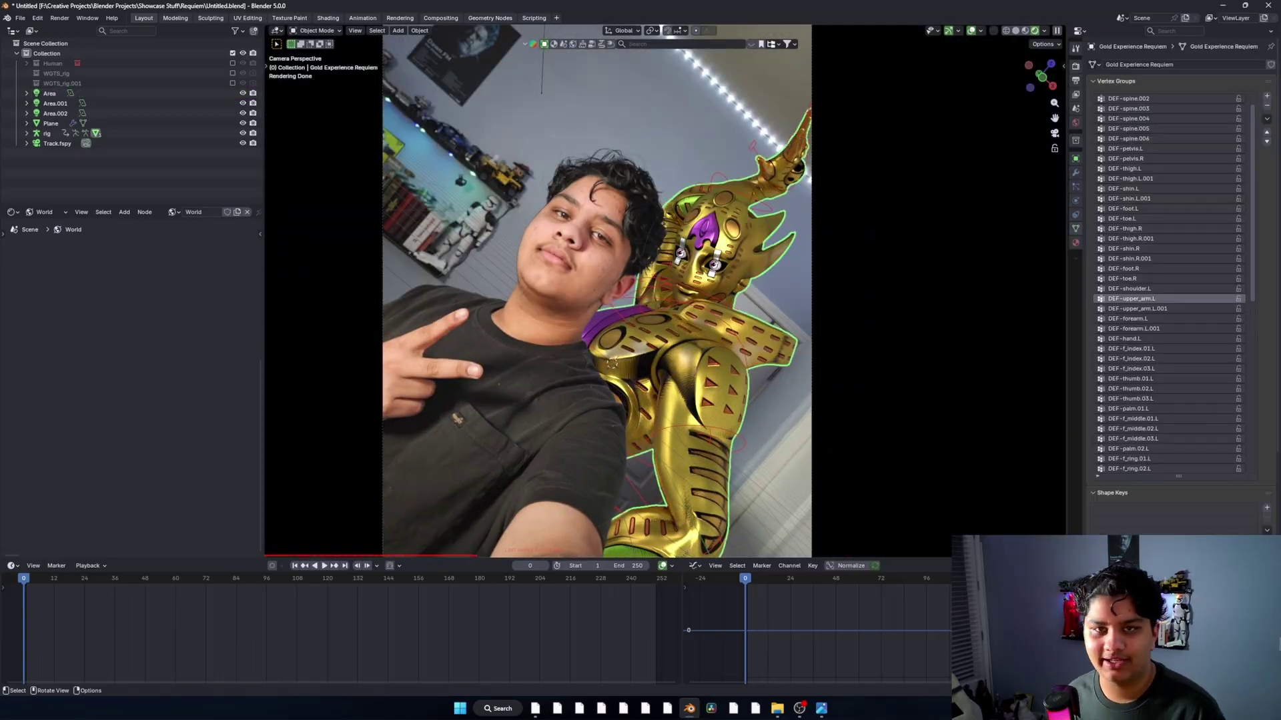
# Rotate the finger bones of the rig's raised hand in Pose Mode to refine the hand gesture
pyautogui.scroll(-2, 568, 290)
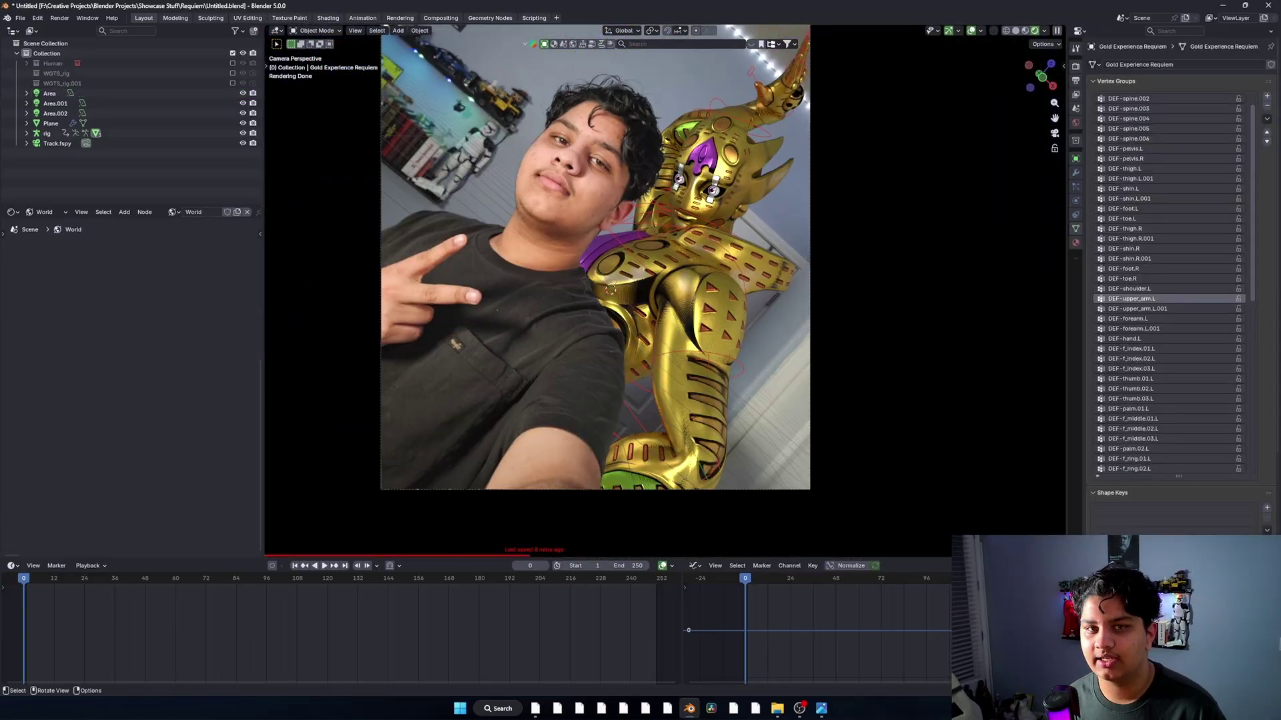
pyautogui.scroll(5, 600, 290)
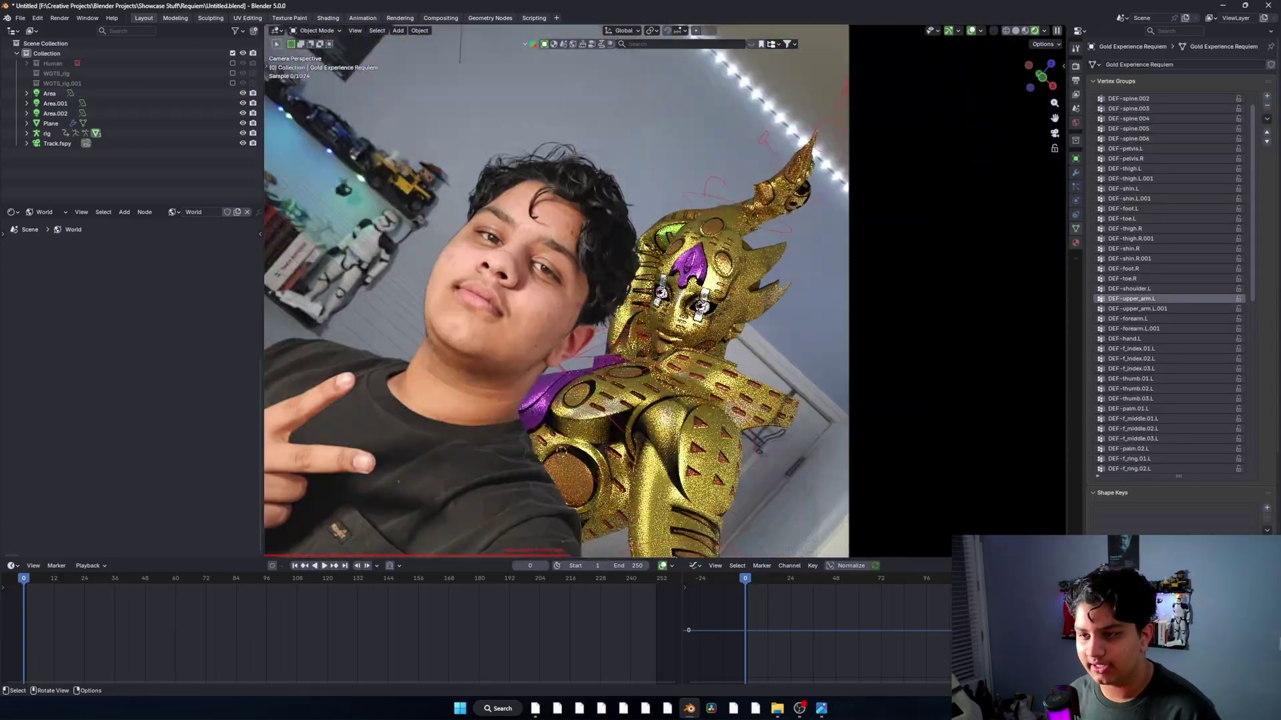
pyautogui.keyDown('shift'); pyautogui.moveTo(600, 290); pyautogui.dragTo(574, 301, button='middle'); pyautogui.keyUp('shift')
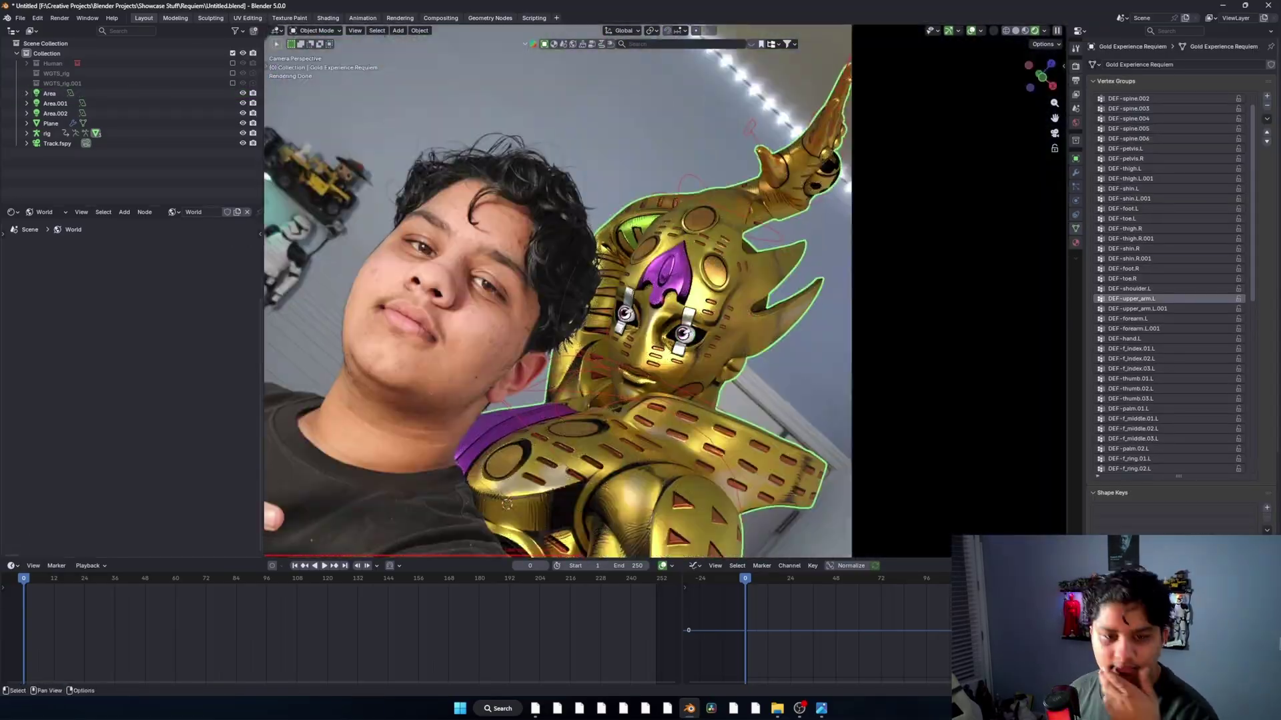
pyautogui.press('r')
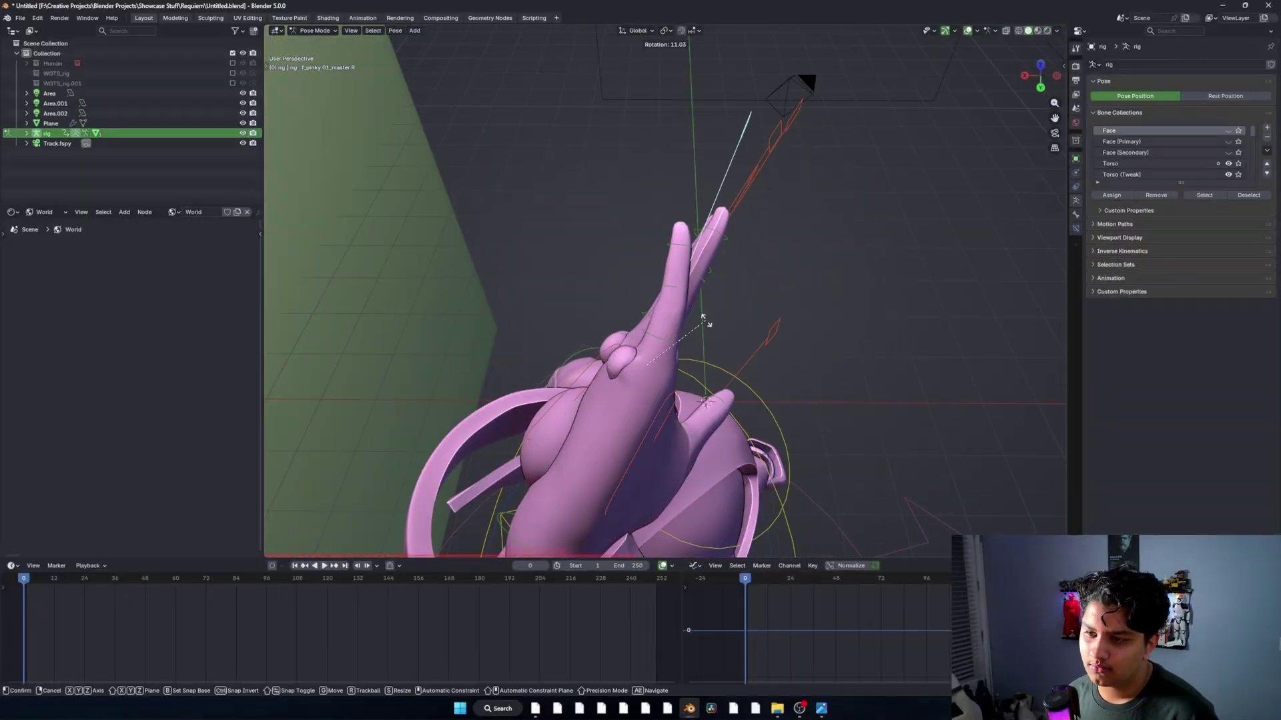
pyautogui.click(706, 322)
pyautogui.moveTo(706, 322); pyautogui.dragTo(691, 418, button='middle')
pyautogui.press('r')
pyautogui.click(752, 354)
pyautogui.press('r')
pyautogui.click(811, 251)
pyautogui.moveTo(811, 251); pyautogui.dragTo(734, 293, button='middle')
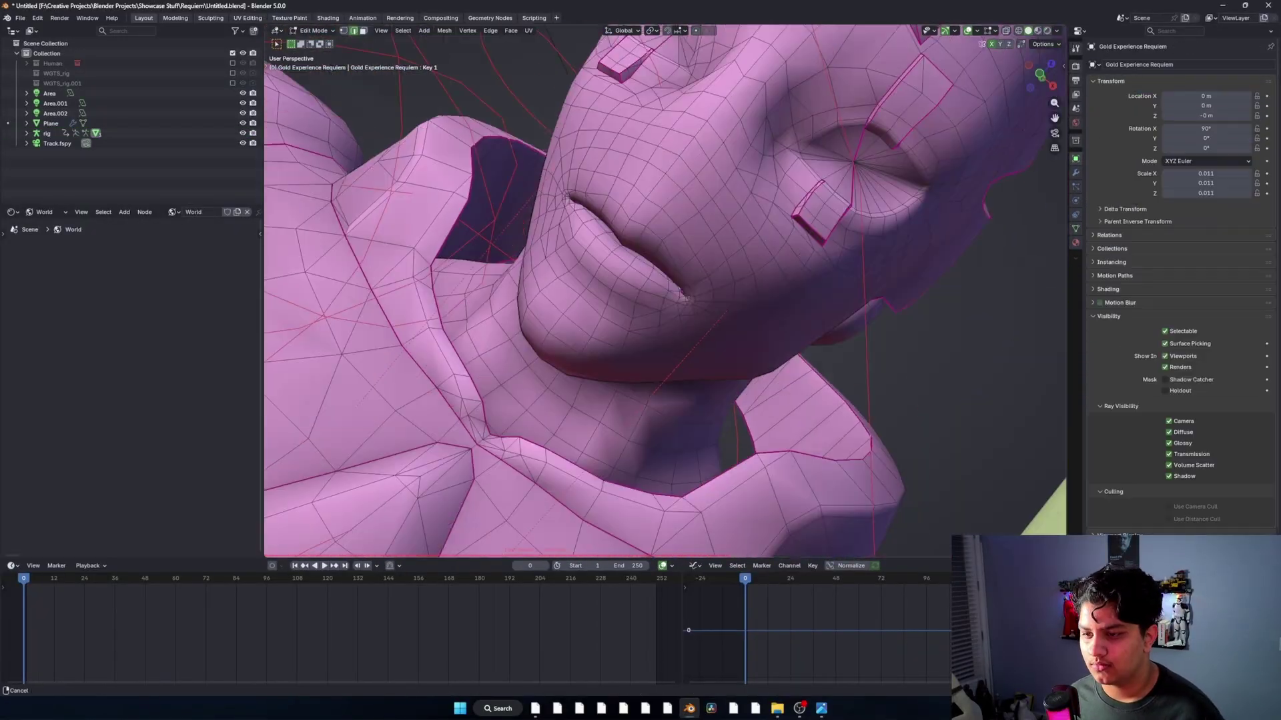
# Move the mouth vertices in the Gold Experience Requiem mesh's Key 1 shape key to reshape its expression
pyautogui.press('g')
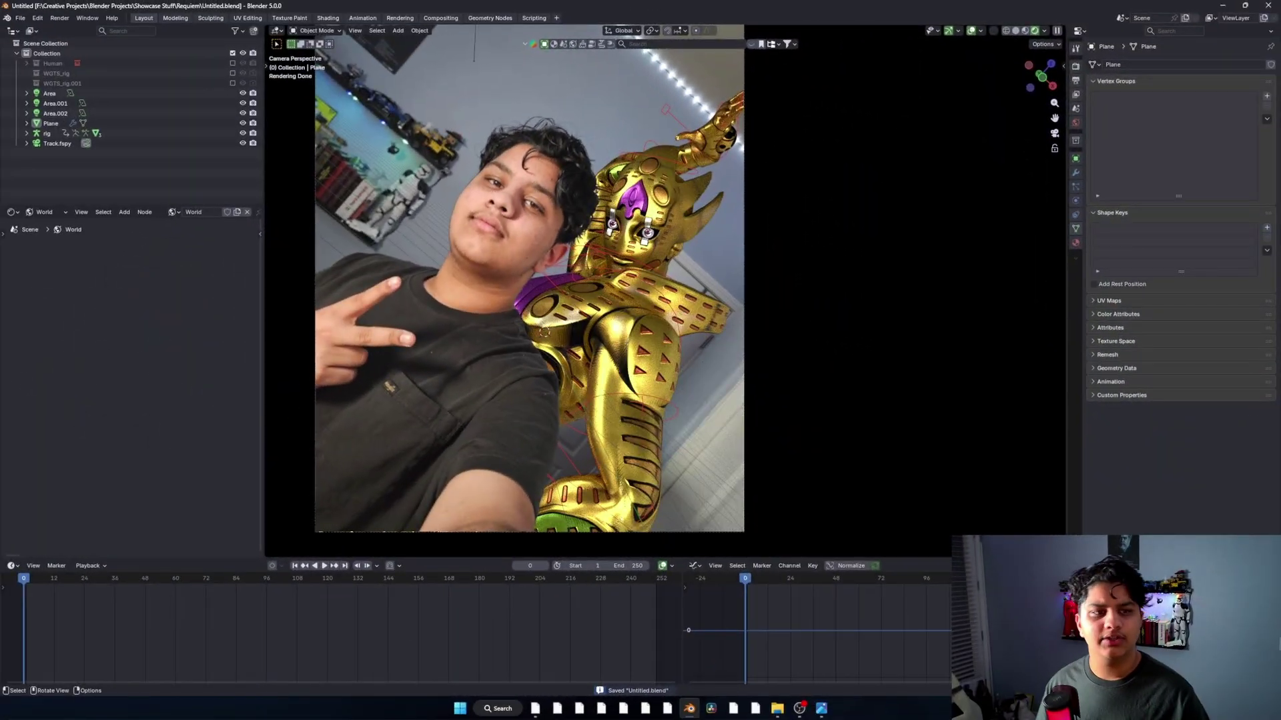
pyautogui.keyDown('shift'); pyautogui.moveTo(601, 286); pyautogui.dragTo(610, 296, button='middle'); pyautogui.keyUp('shift')
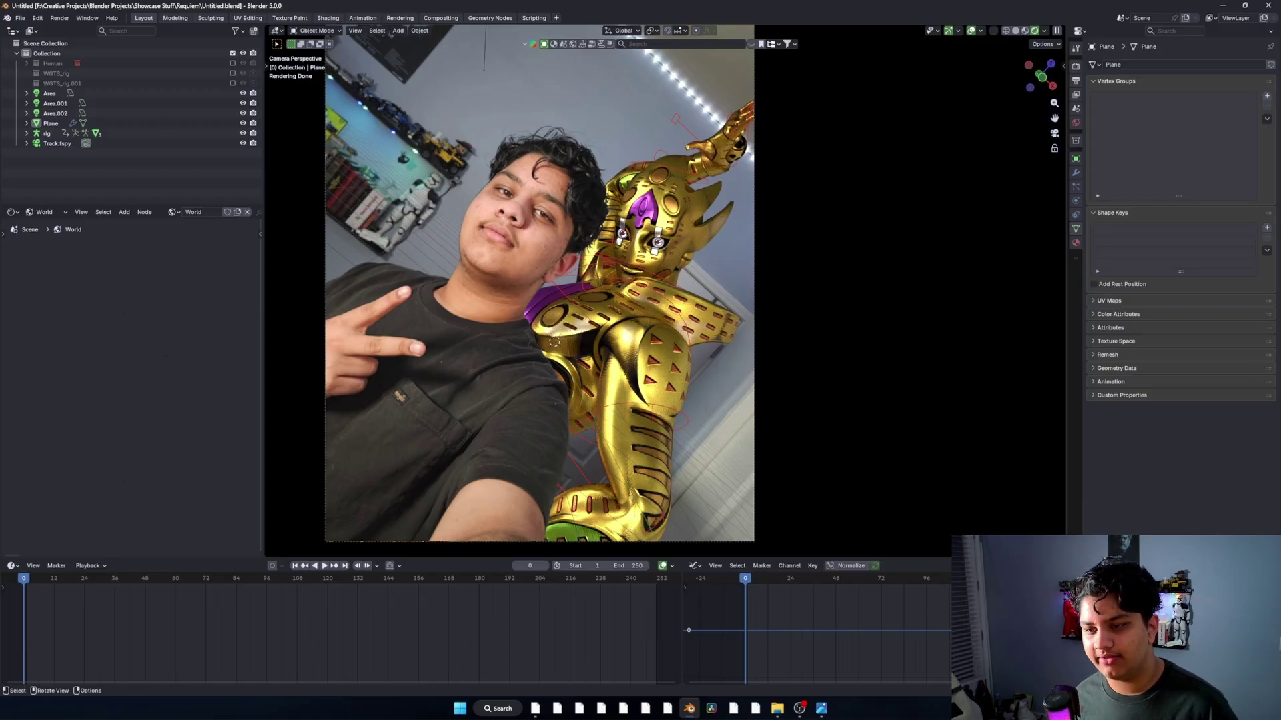
# Select the shadow-catcher Plane behind the model to check where it sits in the camera view
pyautogui.click(641, 326)
pyautogui.click(724, 387)
pyautogui.click(718, 444)
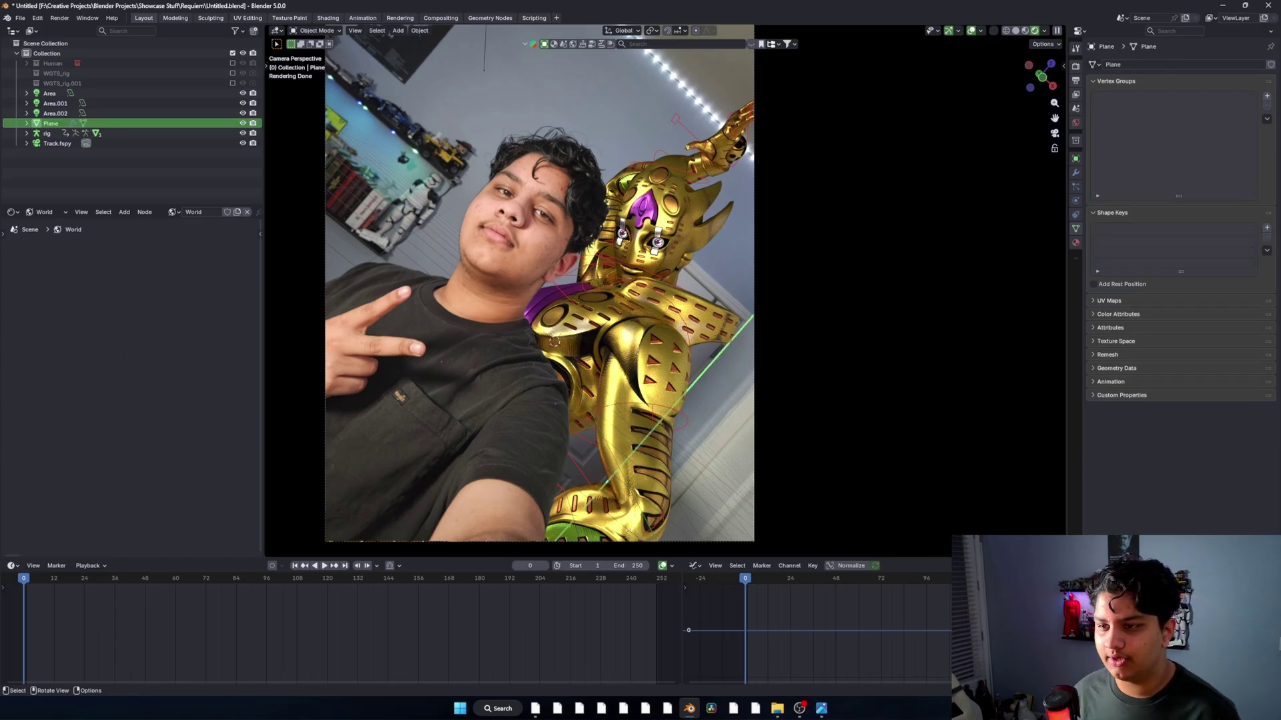
# Review the render color management settings, including display, view transform, exposure and gamma, against the composited image
pyautogui.click(1076, 66)
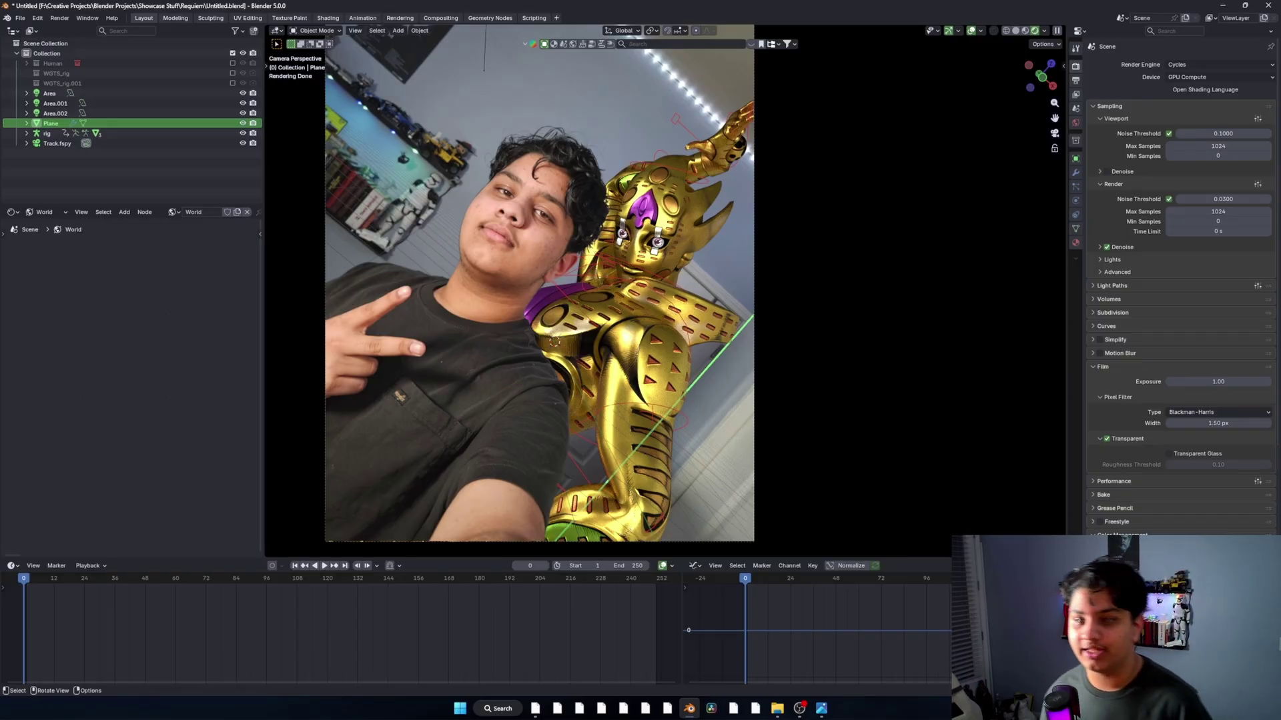
pyautogui.scroll(-5, 1181, 283)
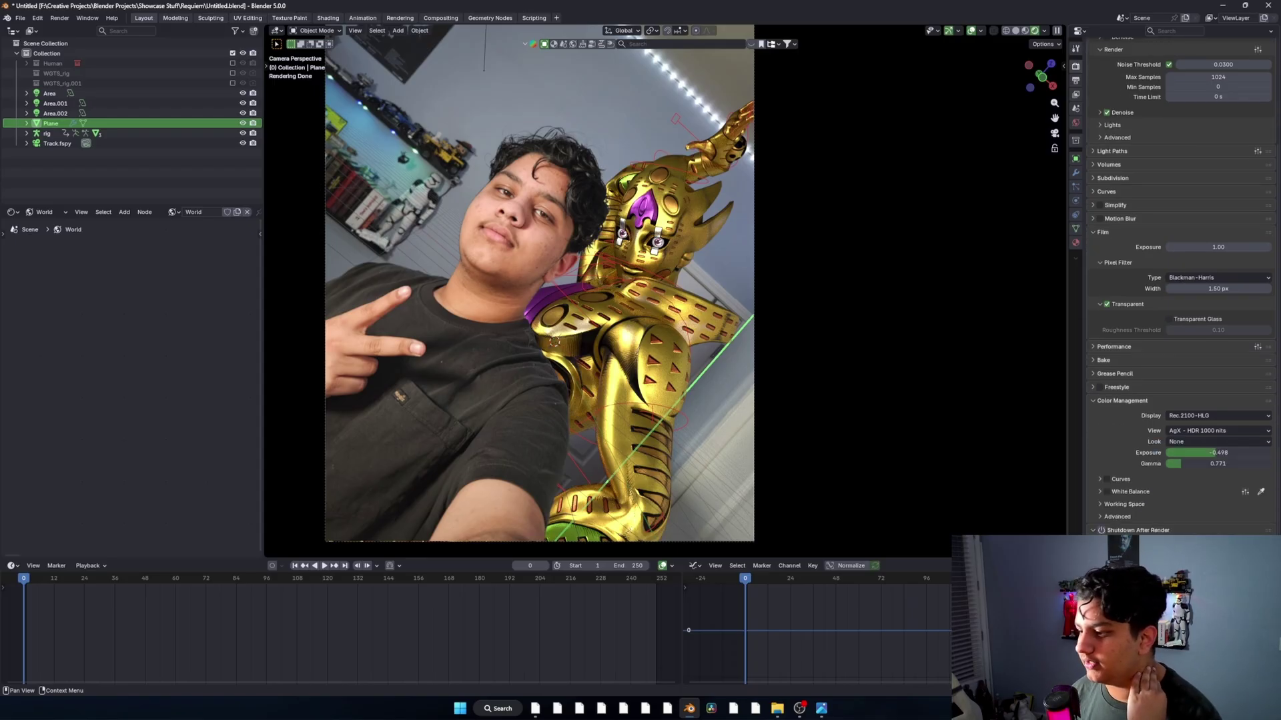
pyautogui.click(1219, 416)
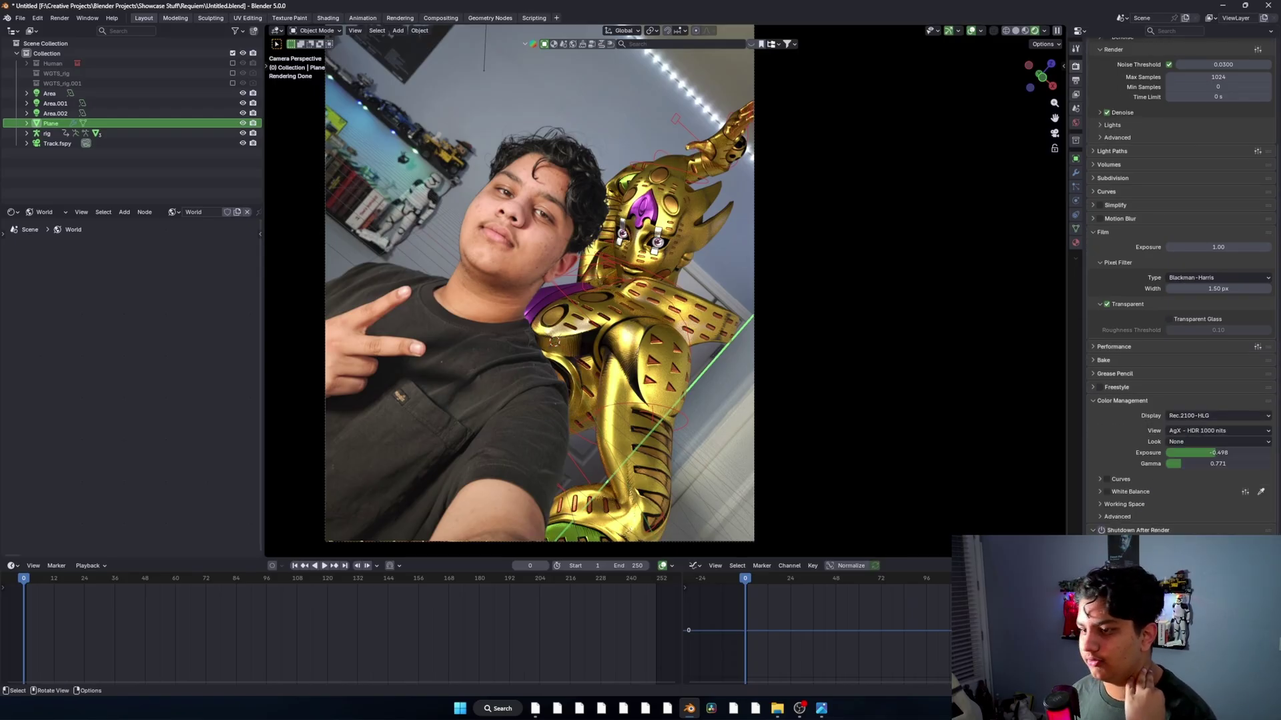
pyautogui.scroll(2, 665, 291)
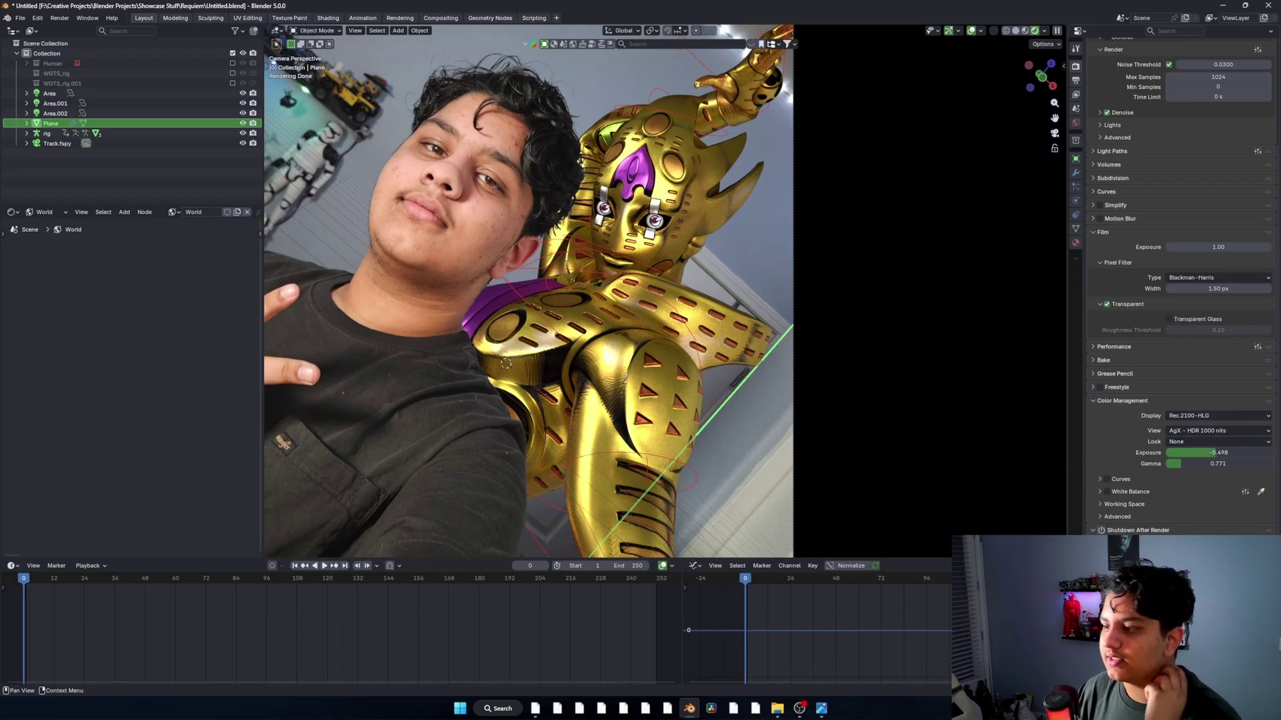
pyautogui.scroll(2, 1184, 287)
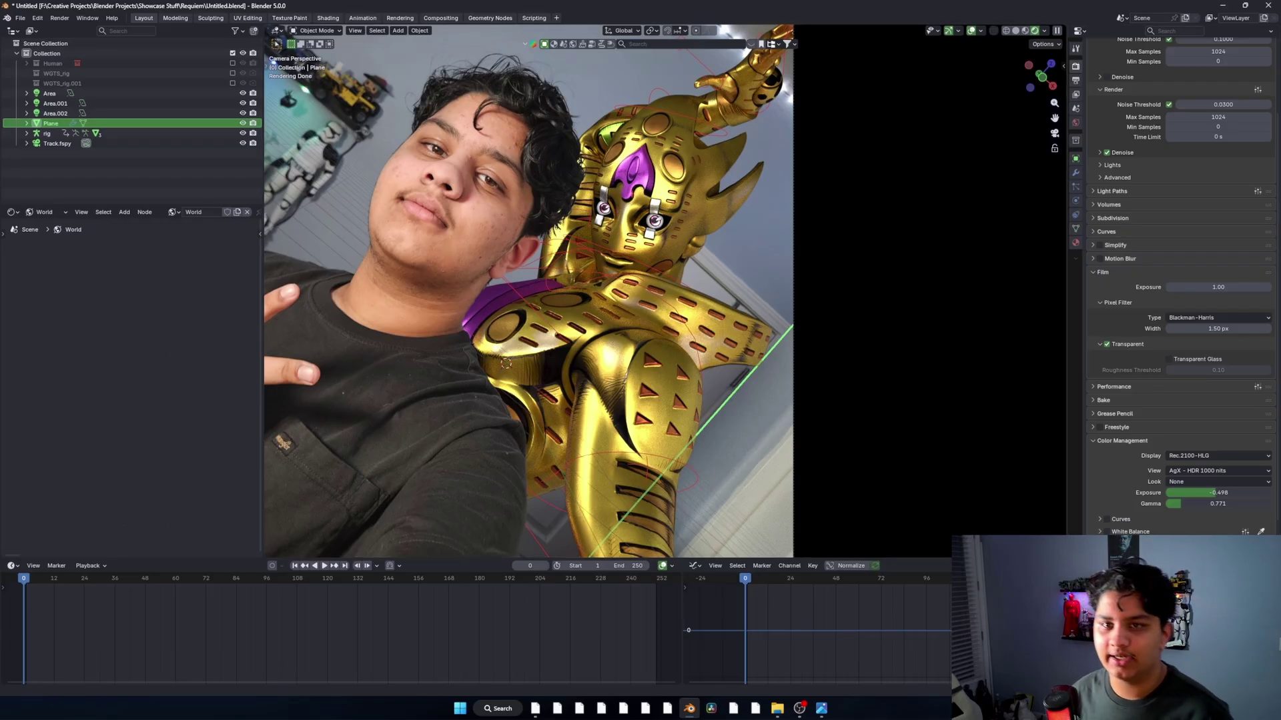
# Deselect all objects in the scene and save the project file before rendering the camera view
pyautogui.scroll(-2, 672, 297)
pyautogui.keyDown('shift'); pyautogui.moveTo(673, 297); pyautogui.dragTo(703, 338, button='middle'); pyautogui.keyUp('shift')
pyautogui.hotkey('alt', 'a')
pyautogui.hotkey('ctrl', 's')
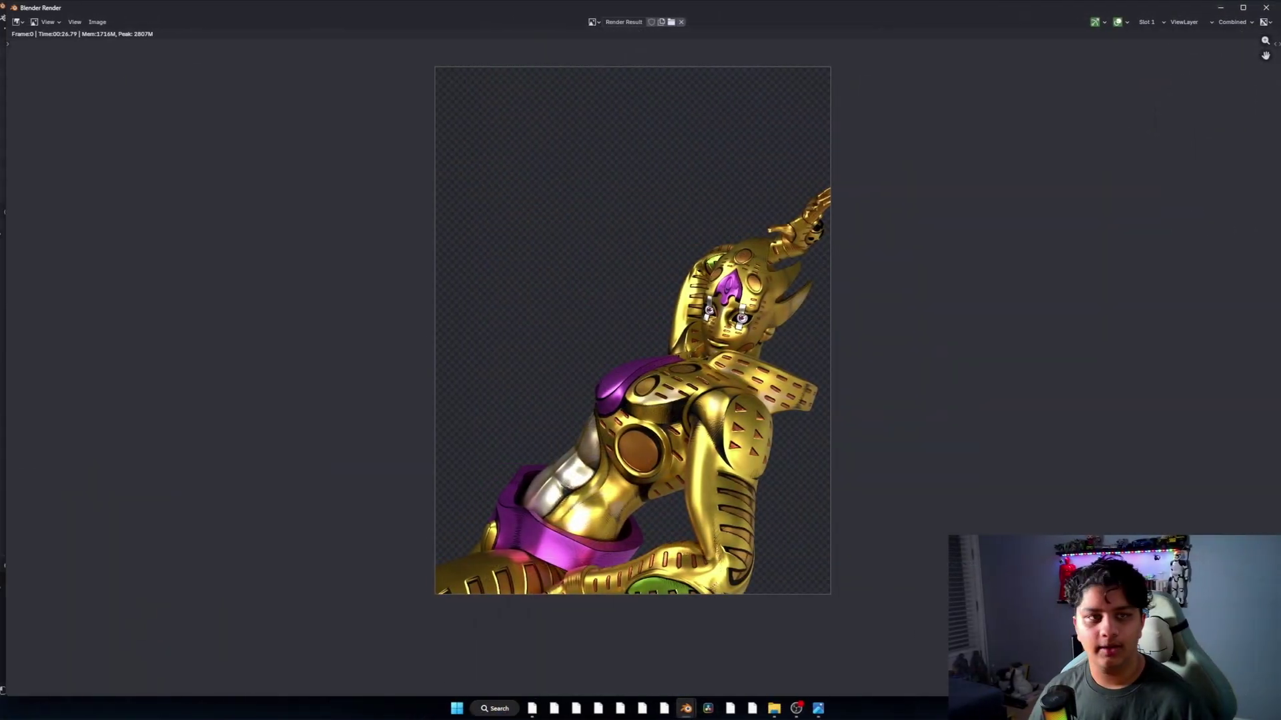
# Inspect the rendered model's face, head and upper body up close, and close the render result window
pyautogui.scroll(2, 631, 267)
pyautogui.moveTo(734, 293); pyautogui.dragTo(632, 352, button='middle')
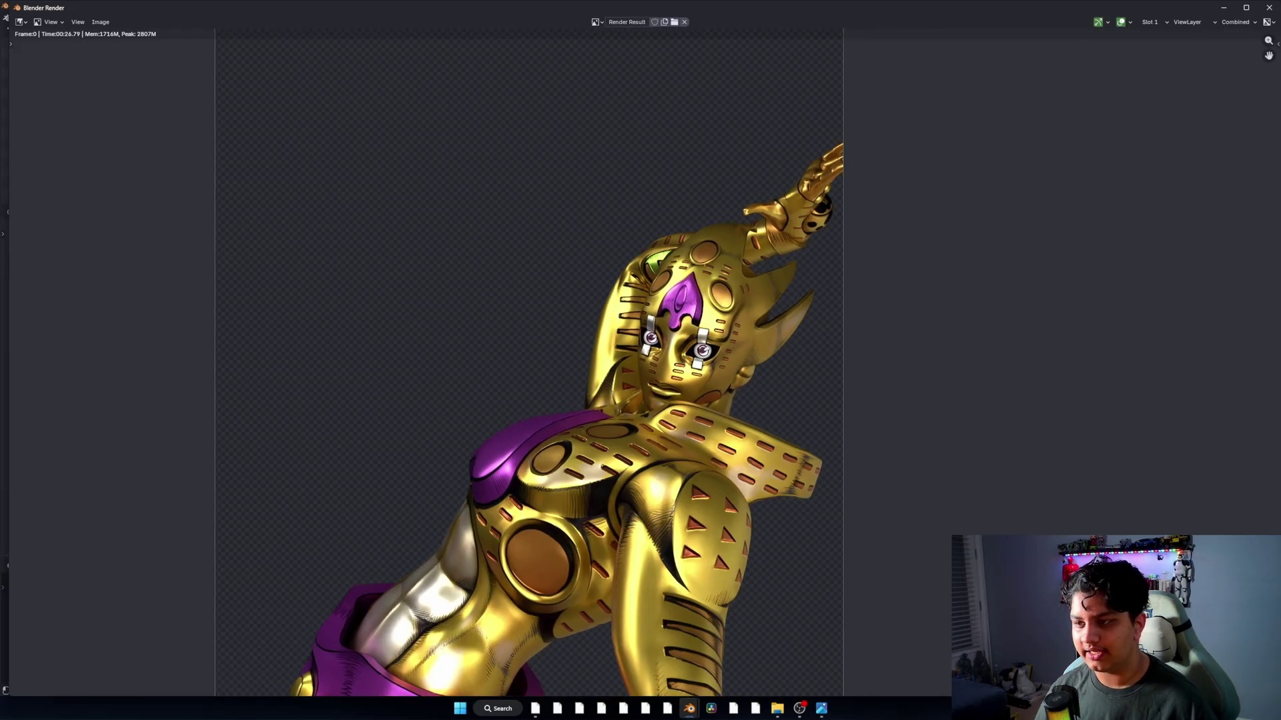
pyautogui.scroll(2, 694, 347)
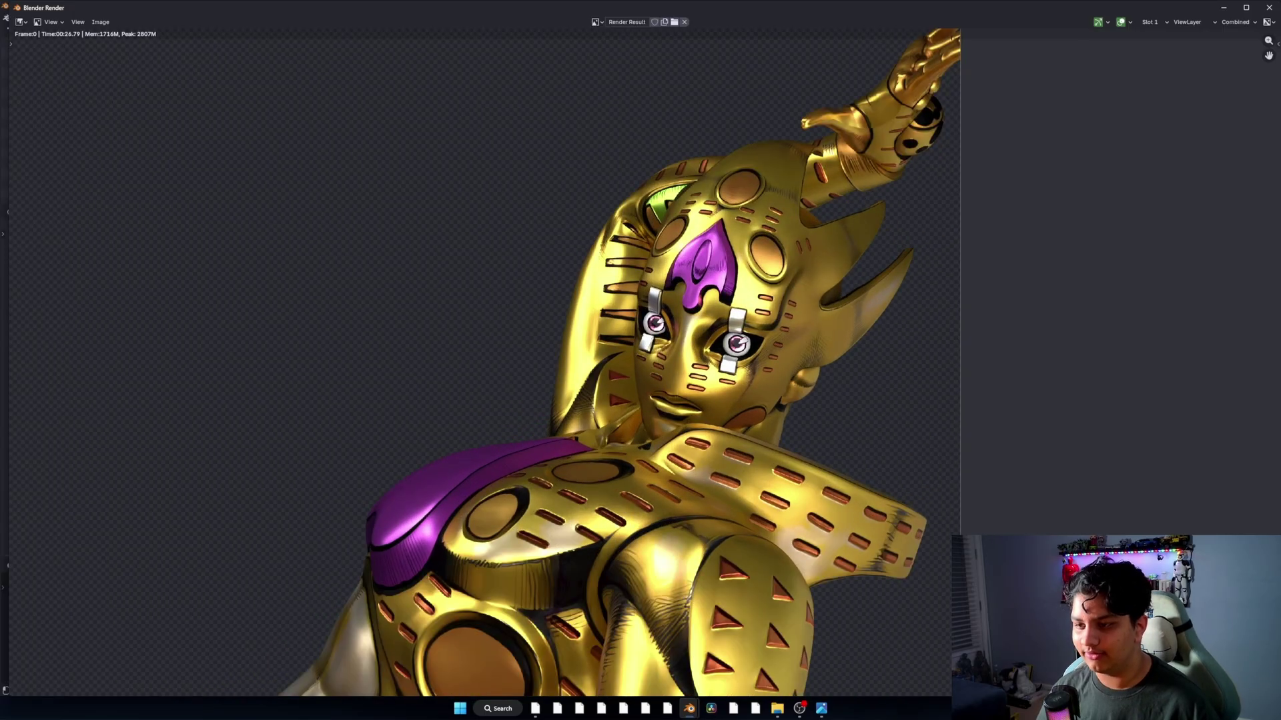
pyautogui.scroll(4, 639, 285)
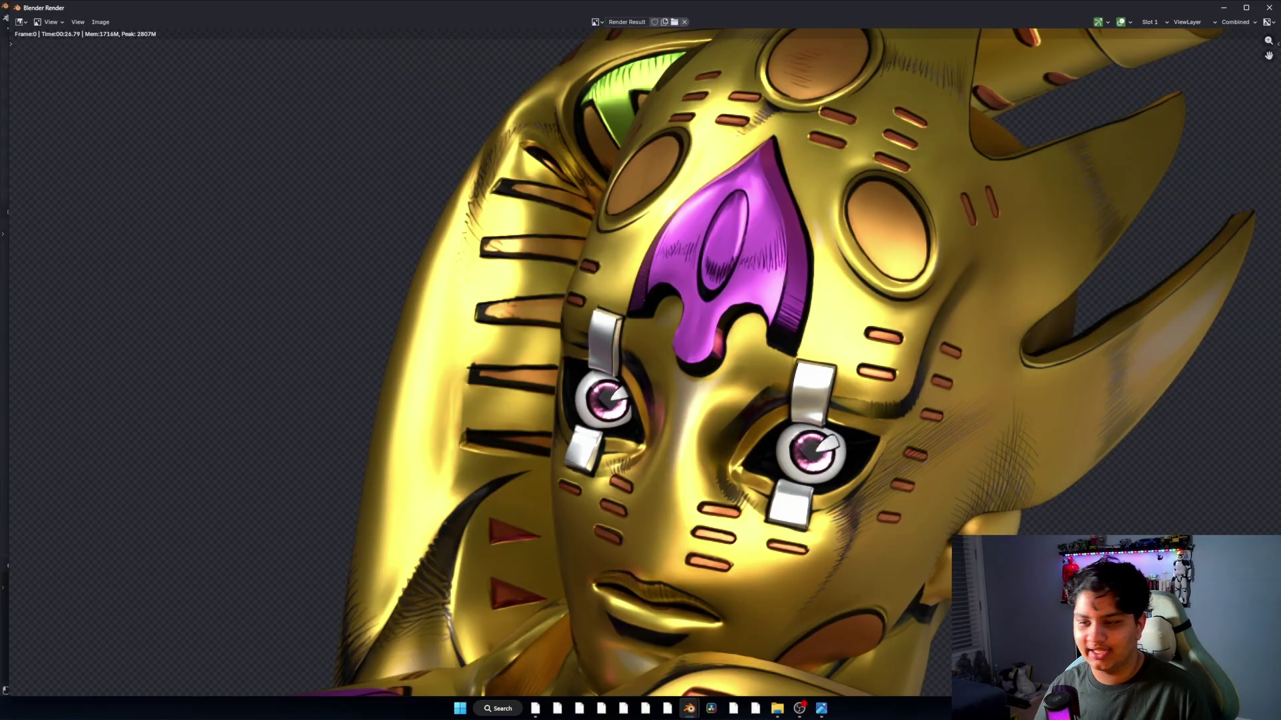
pyautogui.scroll(-6, 647, 321)
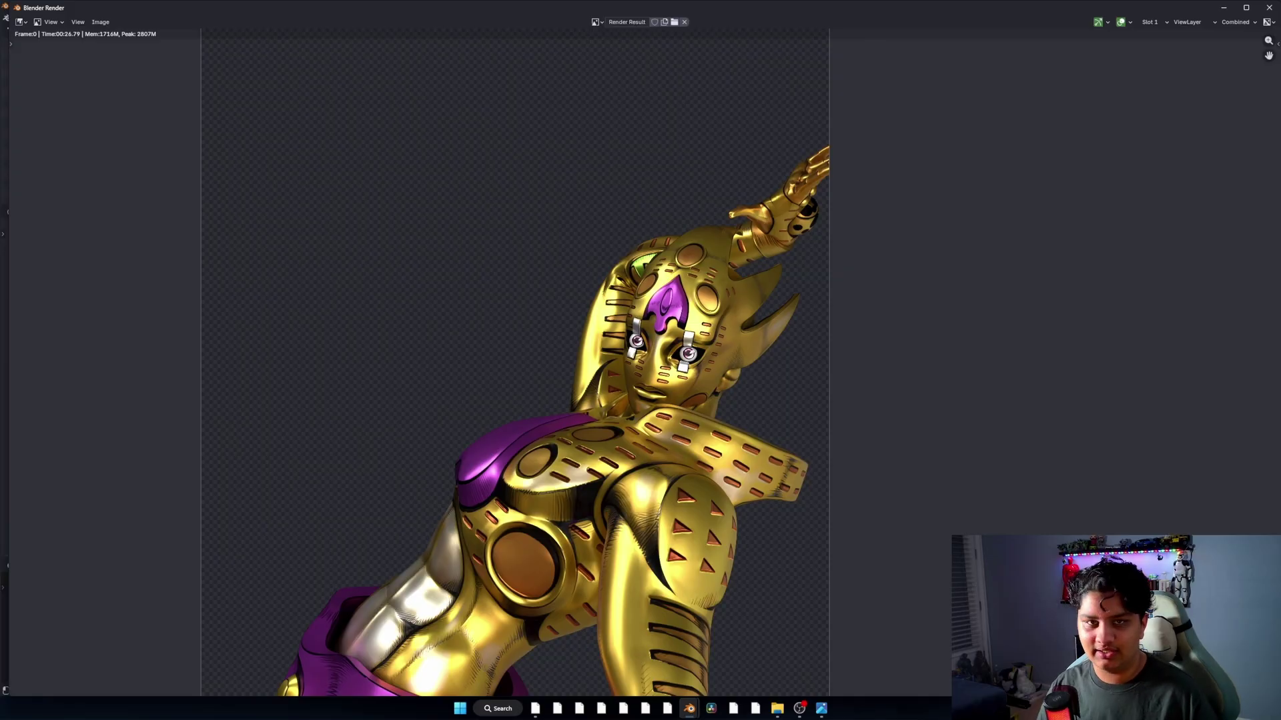
pyautogui.click(1269, 8)
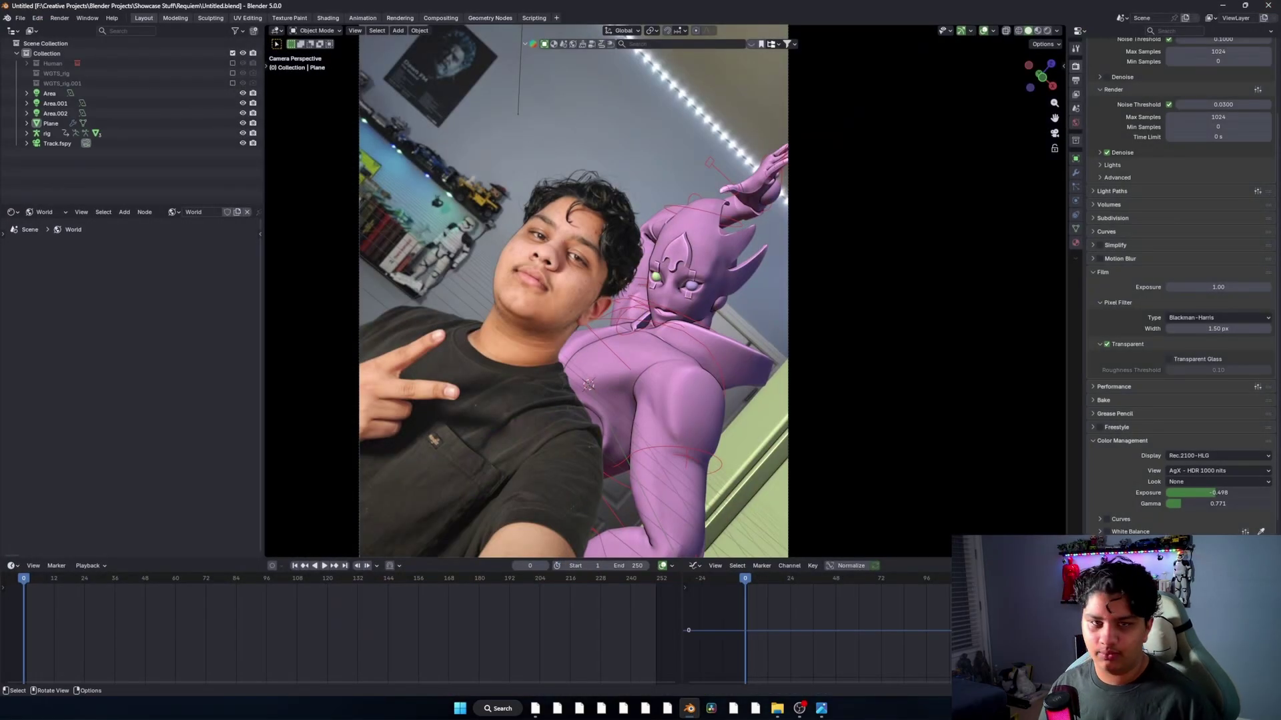
# Create a new compositor node tree and start adding a node linked from the Render Layers Shadow Catcher output
pyautogui.click(440, 18)
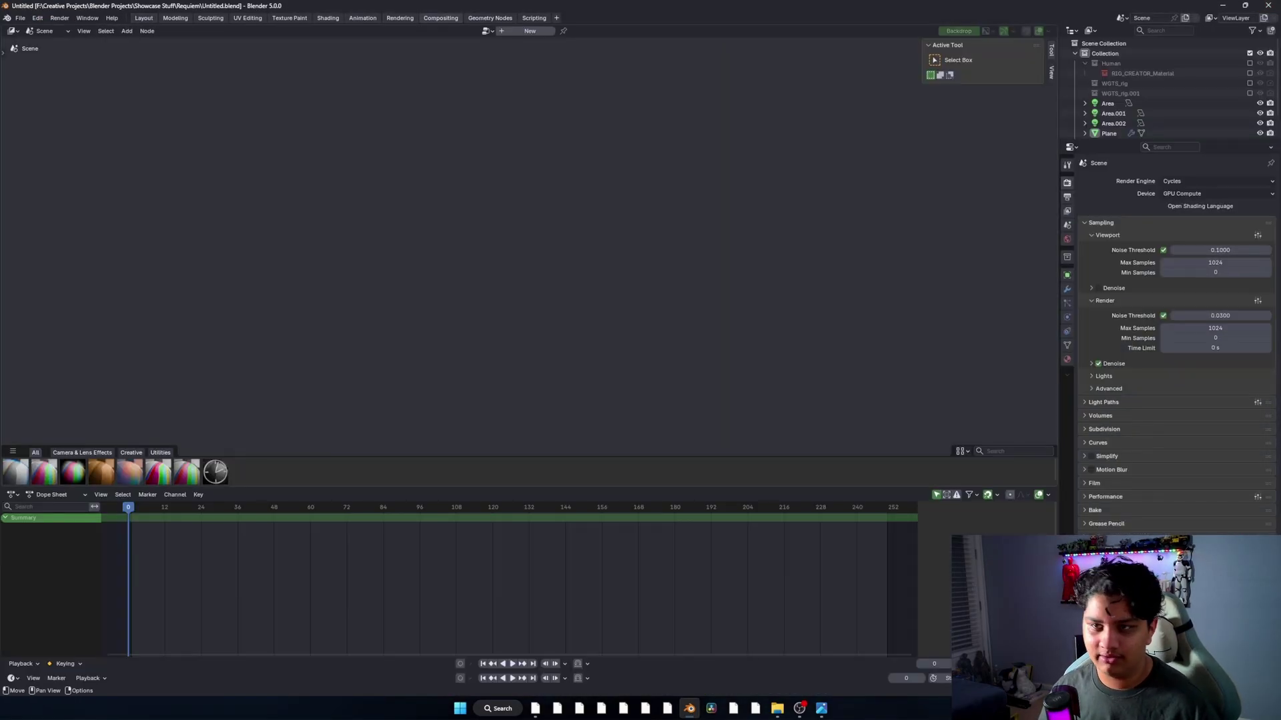
pyautogui.click(530, 31)
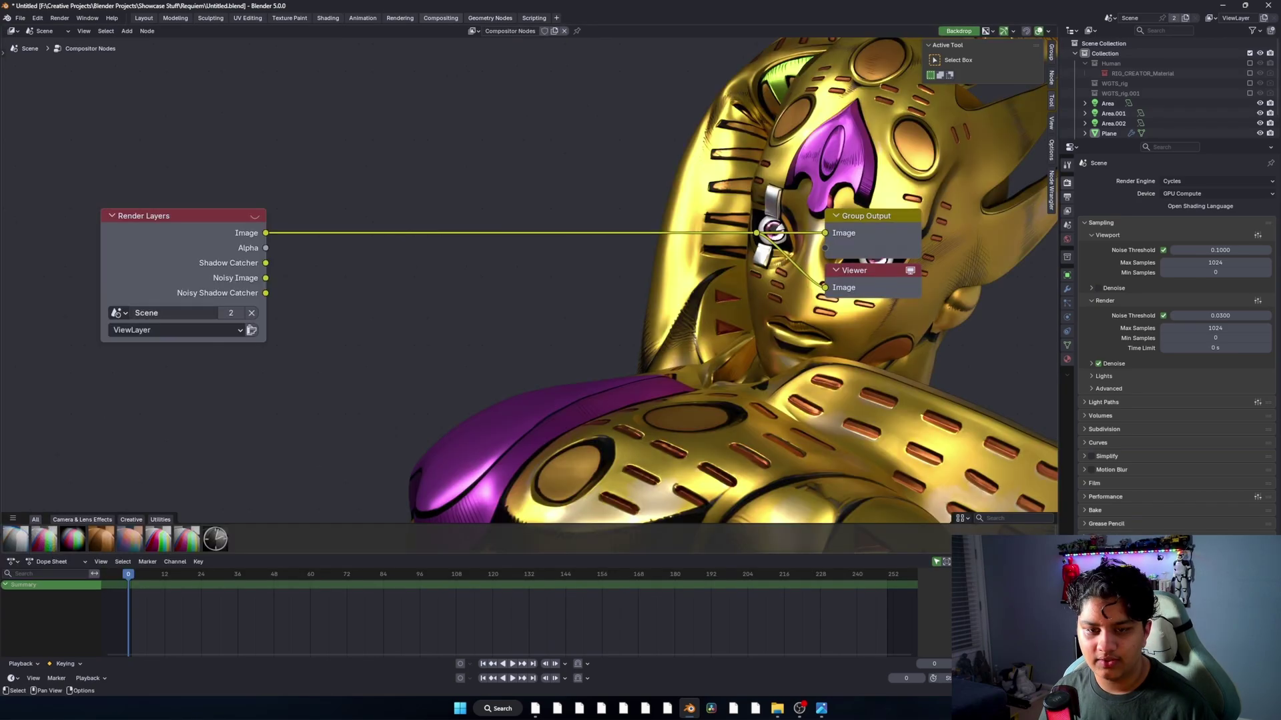
pyautogui.moveTo(266, 263); pyautogui.dragTo(826, 287)
pyautogui.scroll(-2, 825, 287)
pyautogui.moveTo(825, 288); pyautogui.dragTo(755, 287, button='middle')
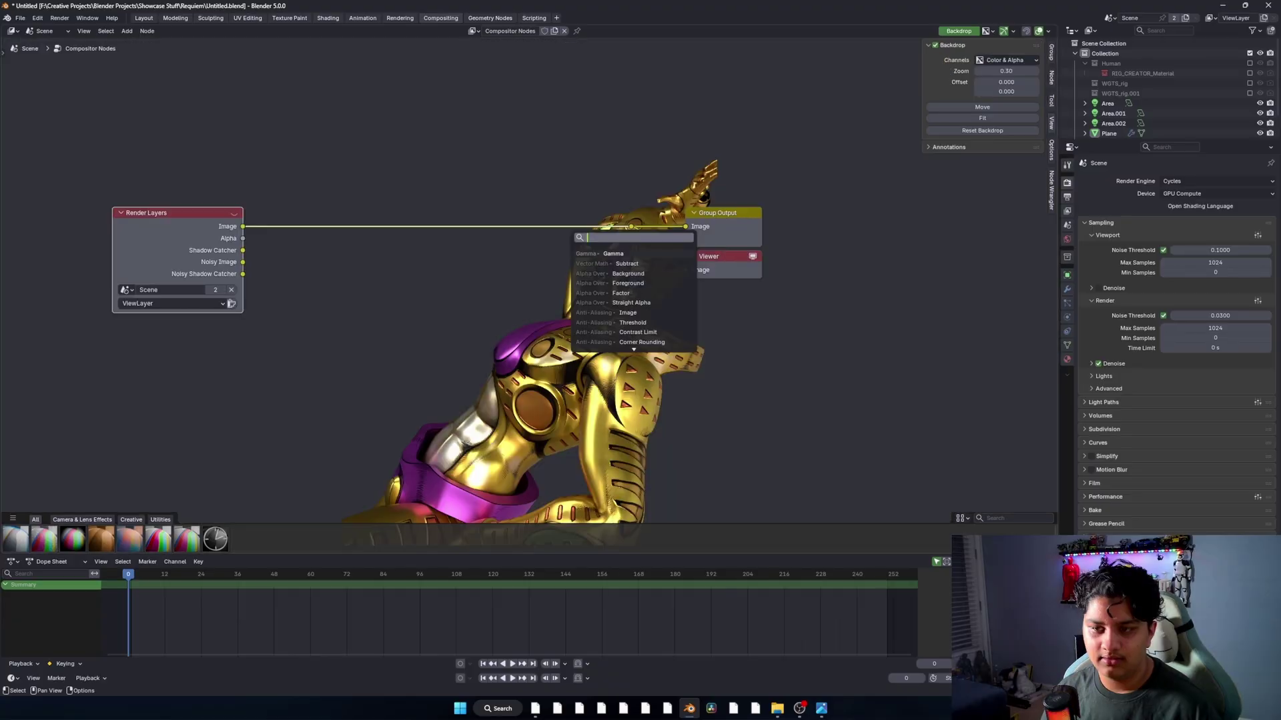
pyautogui.write('m')
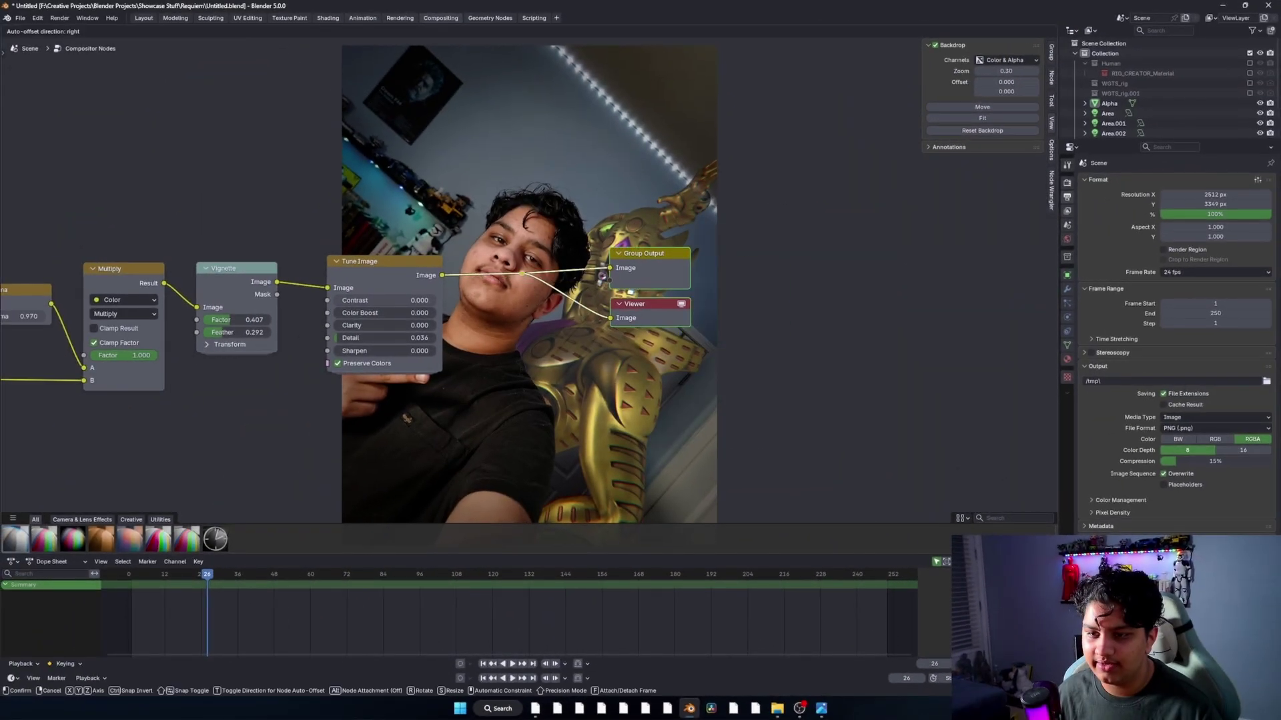
# Move the Group Output and Viewer nodes and their shared link point closer to the Tune Image node
pyautogui.click(567, 267)
pyautogui.moveTo(534, 194); pyautogui.dragTo(807, 450)
pyautogui.press('g')
pyautogui.click(760, 450)
pyautogui.click(760, 450)
pyautogui.scroll(2, 528, 294)
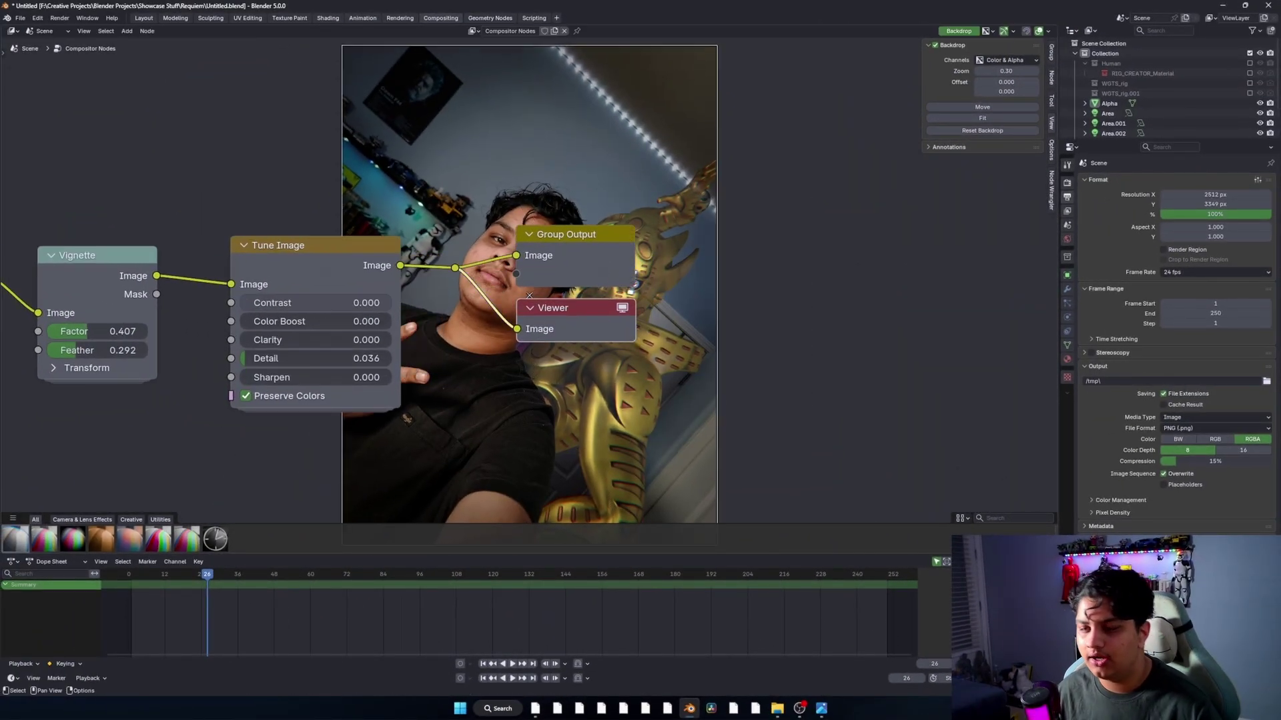
pyautogui.moveTo(529, 295); pyautogui.dragTo(537, 319, button='middle')
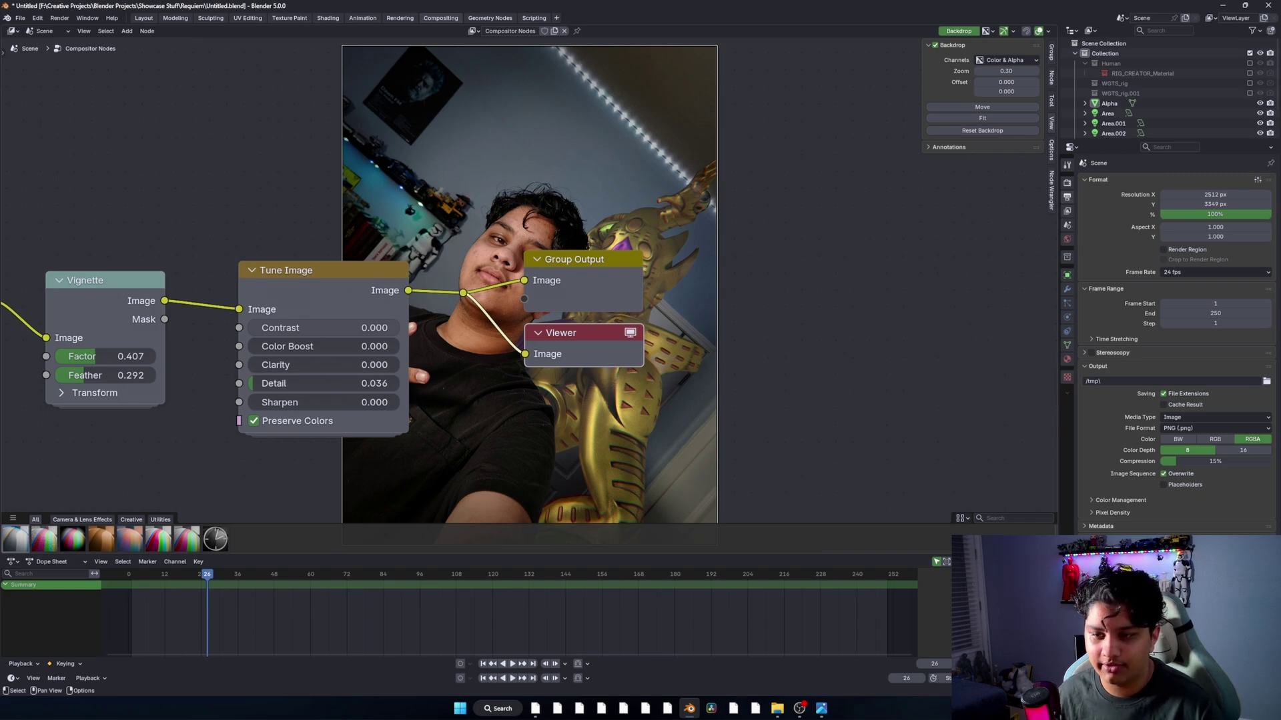
# Save the Viewer node's image as Final.png in the Requiem folder
pyautogui.click(1051, 52)
pyautogui.click(1052, 78)
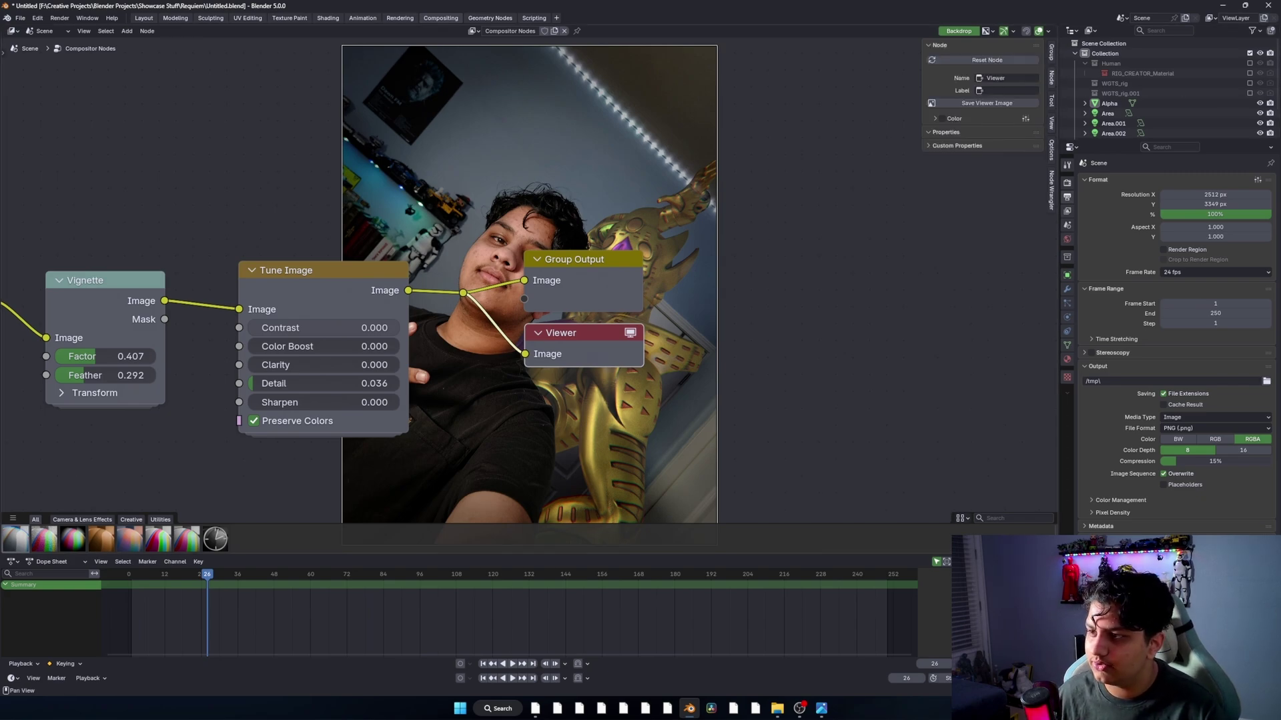
pyautogui.click(986, 103)
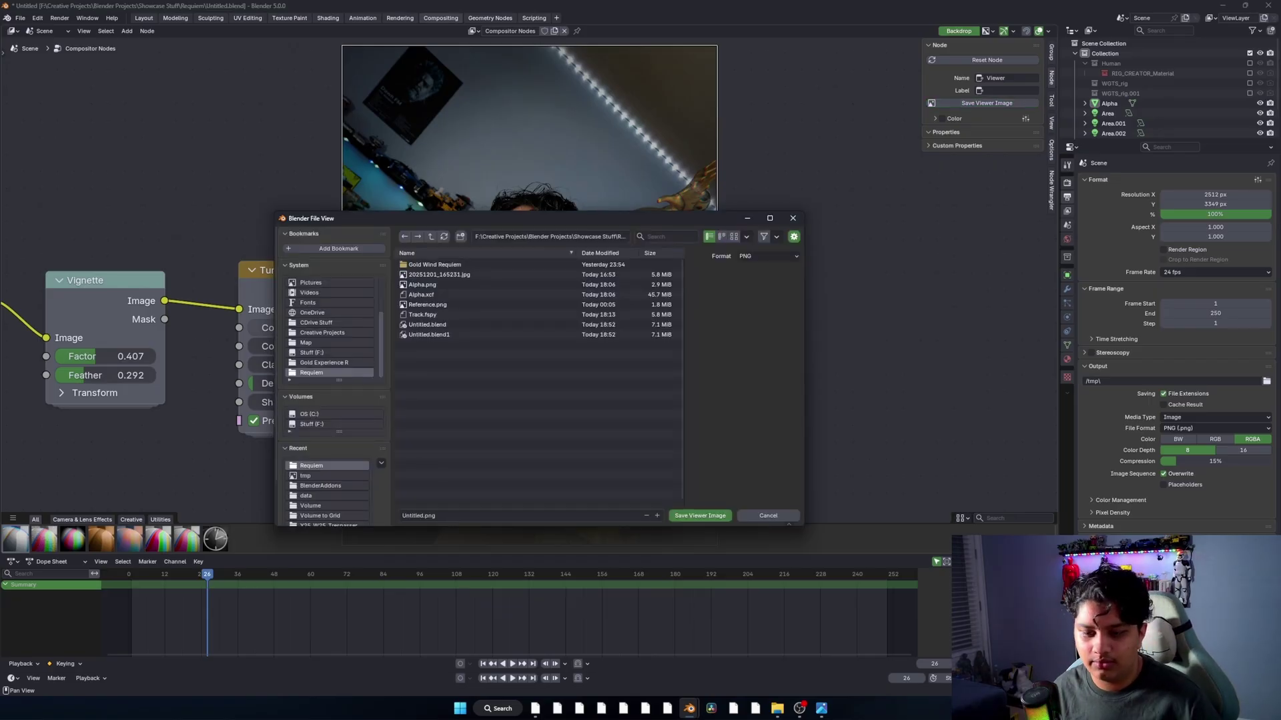
pyautogui.click(435, 515)
pyautogui.write('Final.png')
pyautogui.press('Return')
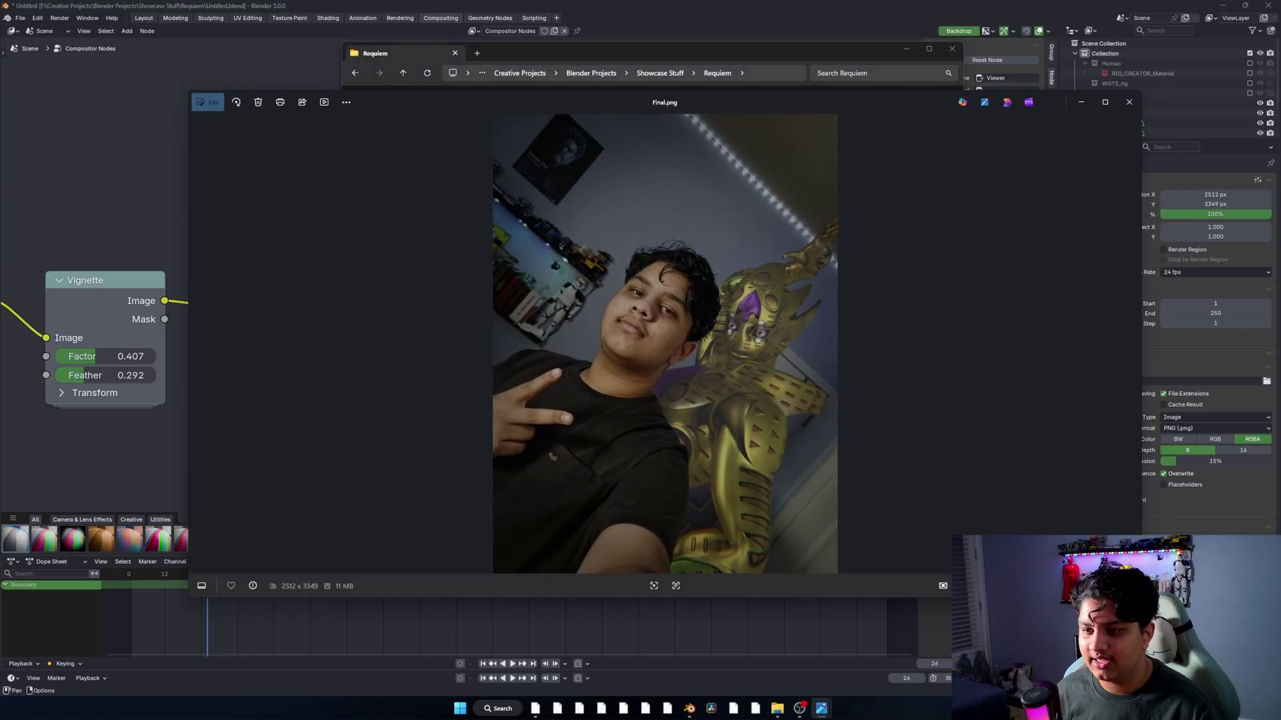
# Examine the saved Final.png at close range in the image viewer, and put the viewer and folder window away
pyautogui.scroll(5, 651, 314)
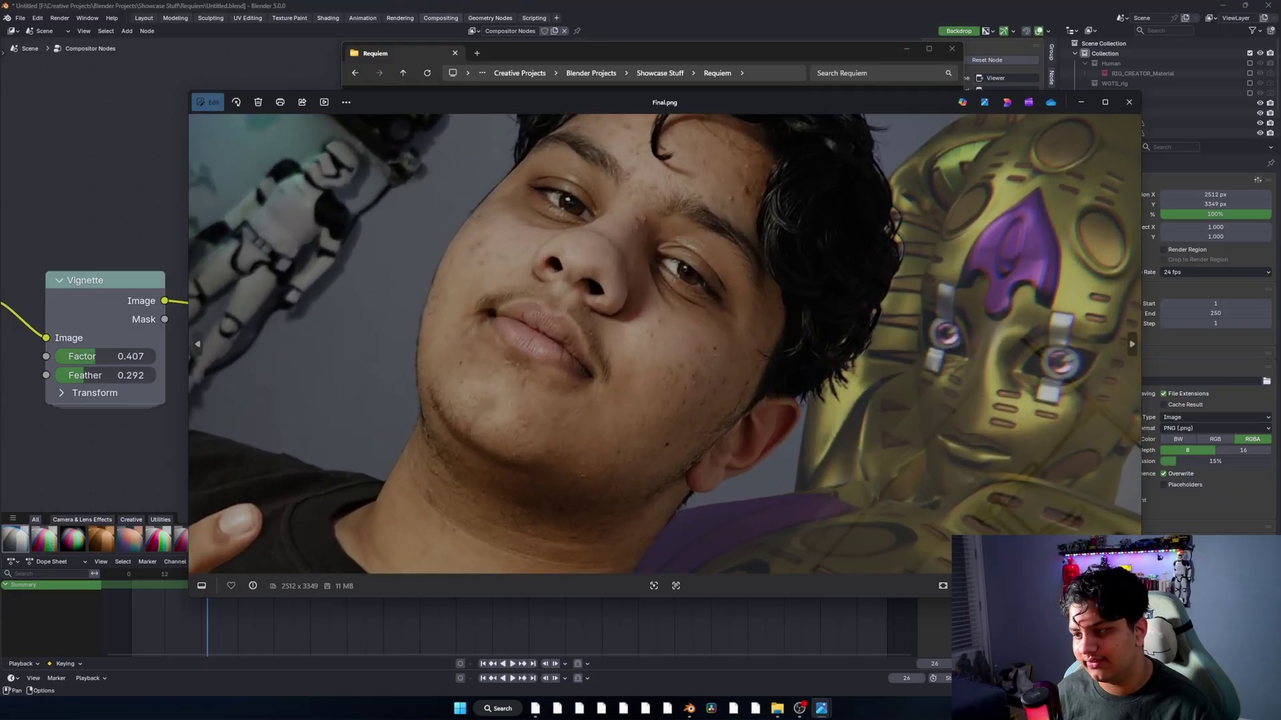
pyautogui.scroll(-5, 650, 314)
pyautogui.click(1129, 102)
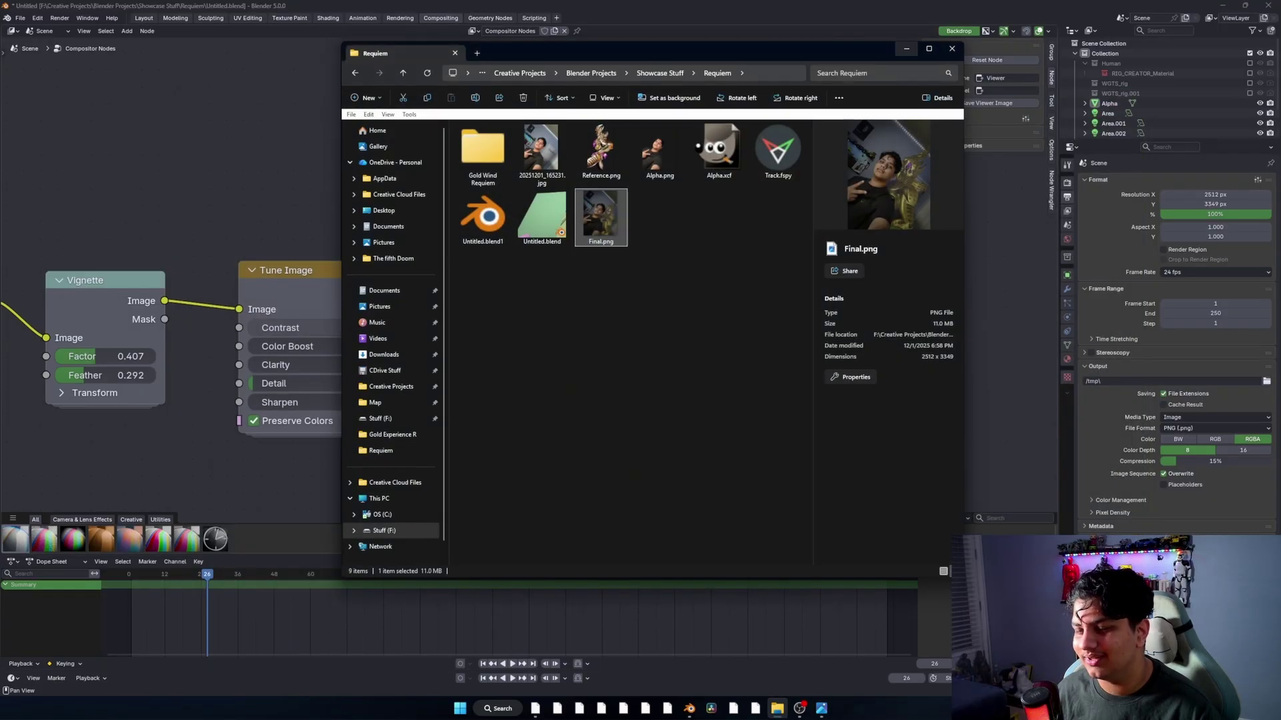
pyautogui.click(906, 49)
# Open FinalsRGB.png from the Requiem folder and examine the composite with the image viewer maximized
pyautogui.moveTo(721, 220); pyautogui.dragTo(411, 271, button='middle')
pyautogui.click(411, 267)
pyautogui.click(274, 394)
pyautogui.click(778, 709)
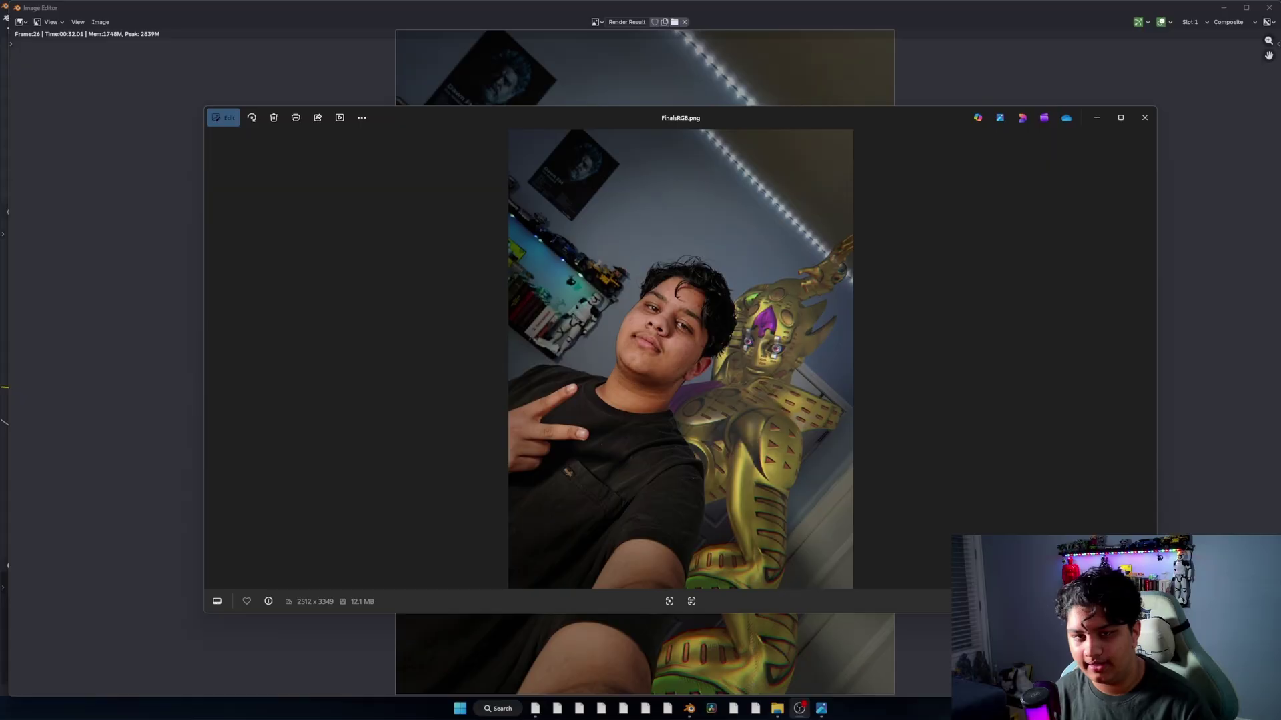
pyautogui.scroll(2, 680, 360)
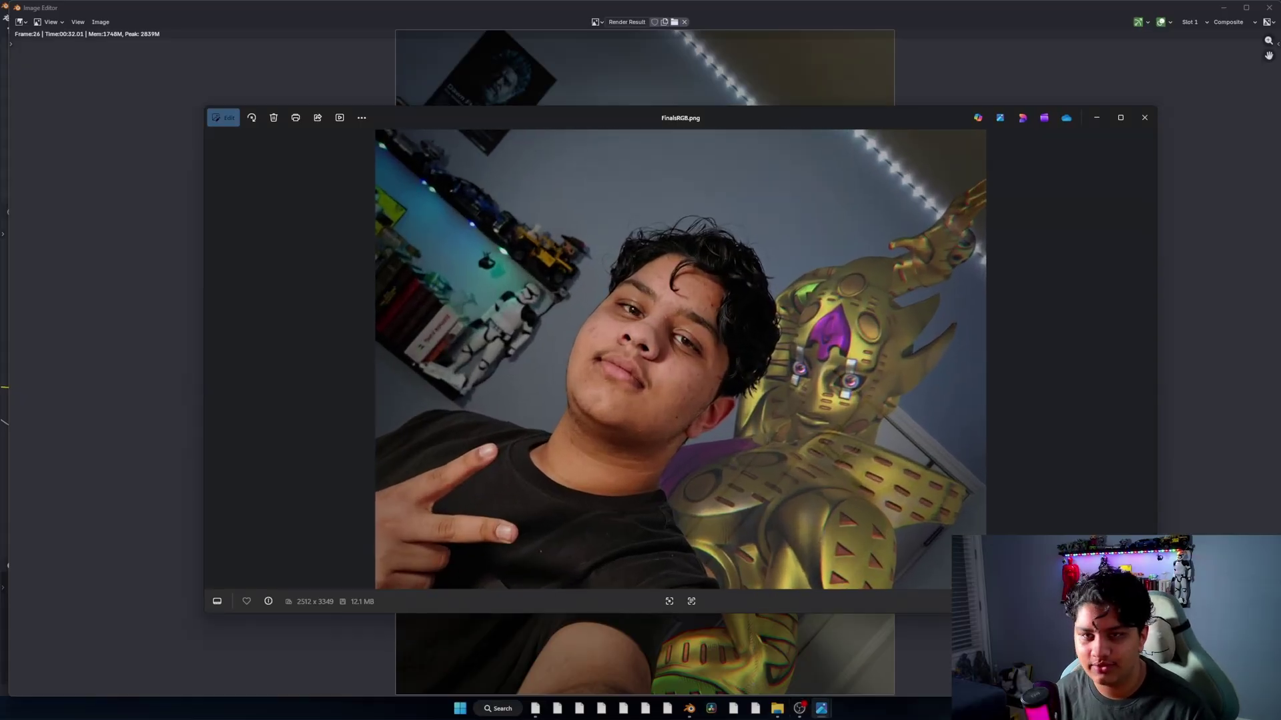
pyautogui.click(1121, 117)
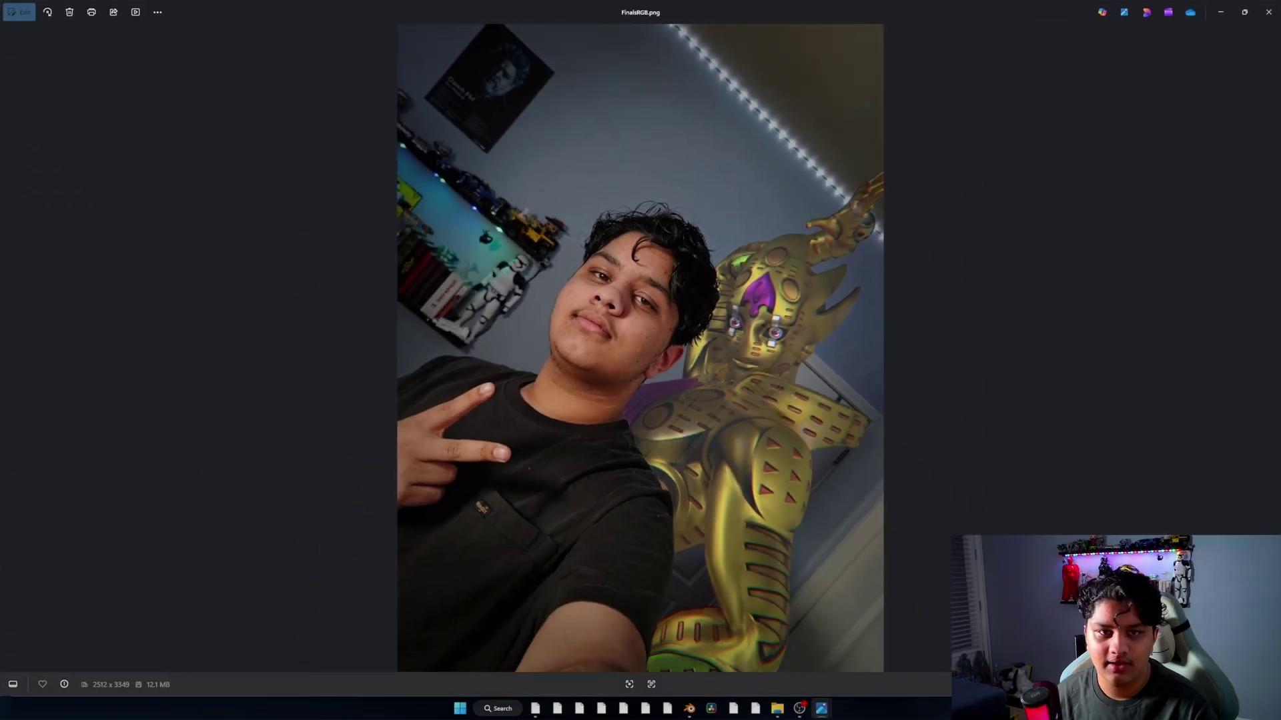
# Adjust FinalsRGB.png to brightness 8, exposure 29, contrast 13 and saturation 2, and save the edited image
pyautogui.click(19, 12)
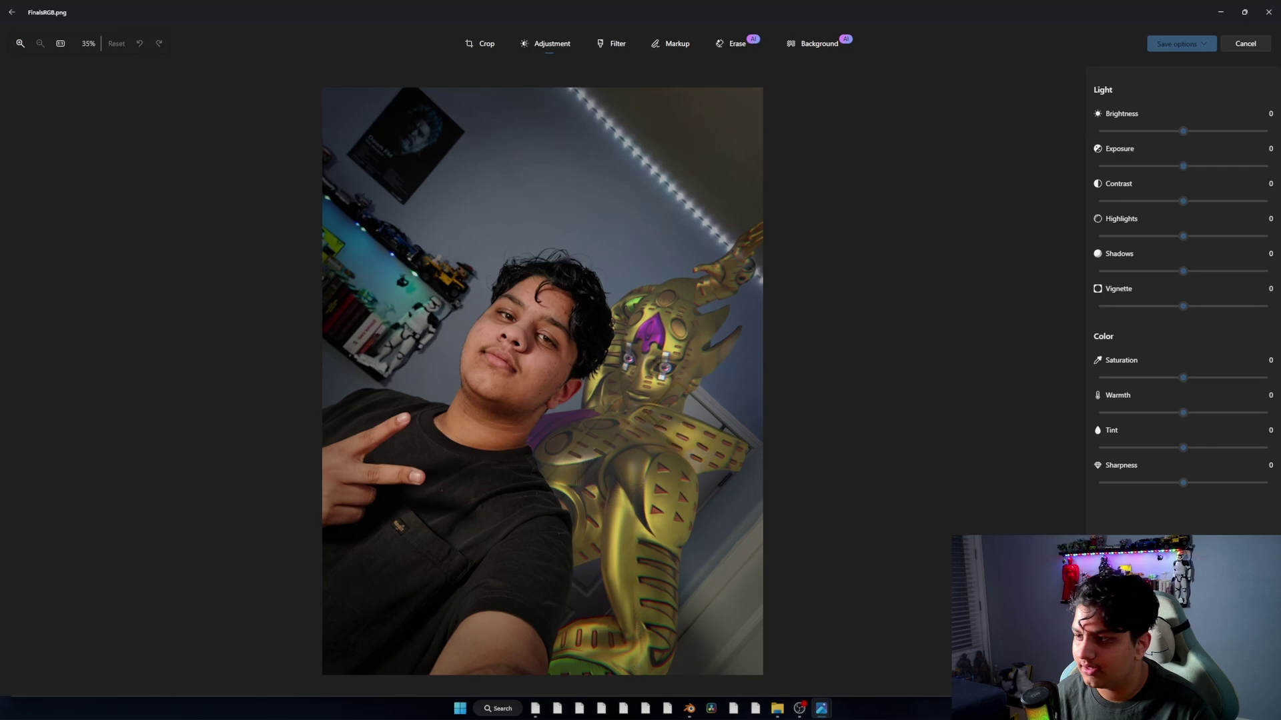
pyautogui.moveTo(1184, 202); pyautogui.dragTo(1195, 201)
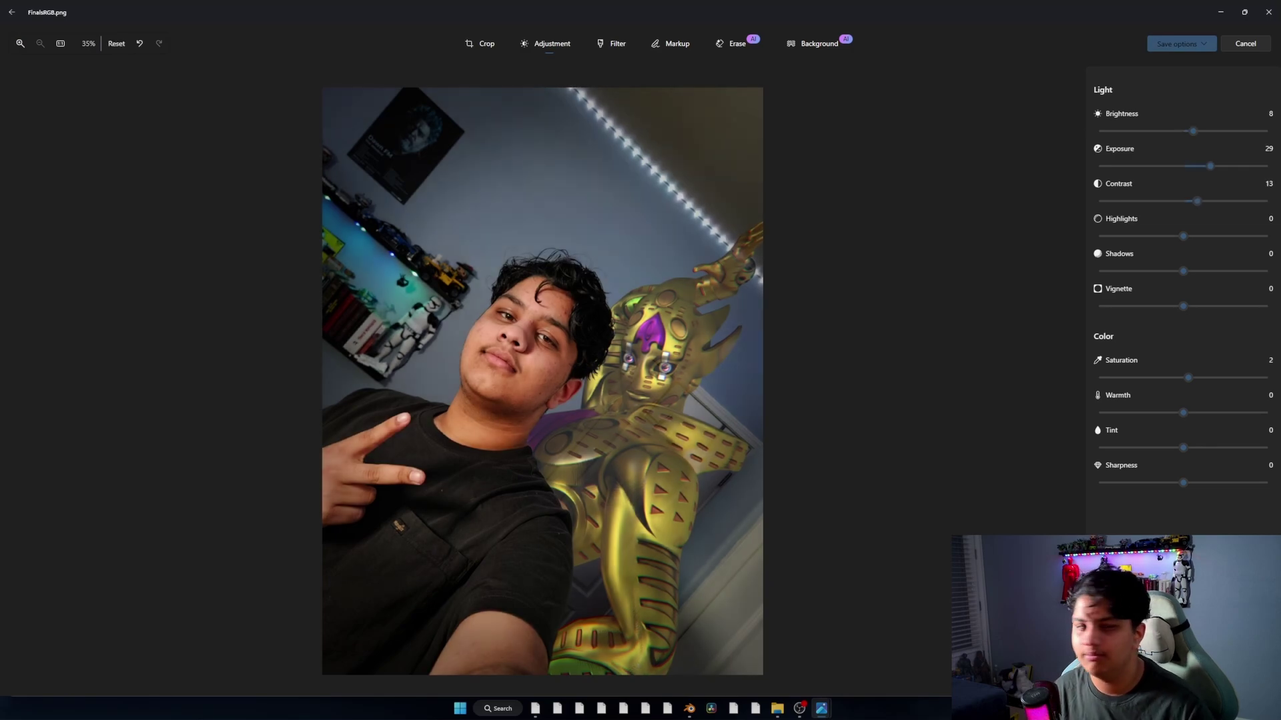
pyautogui.click(1182, 44)
pyautogui.click(1175, 63)
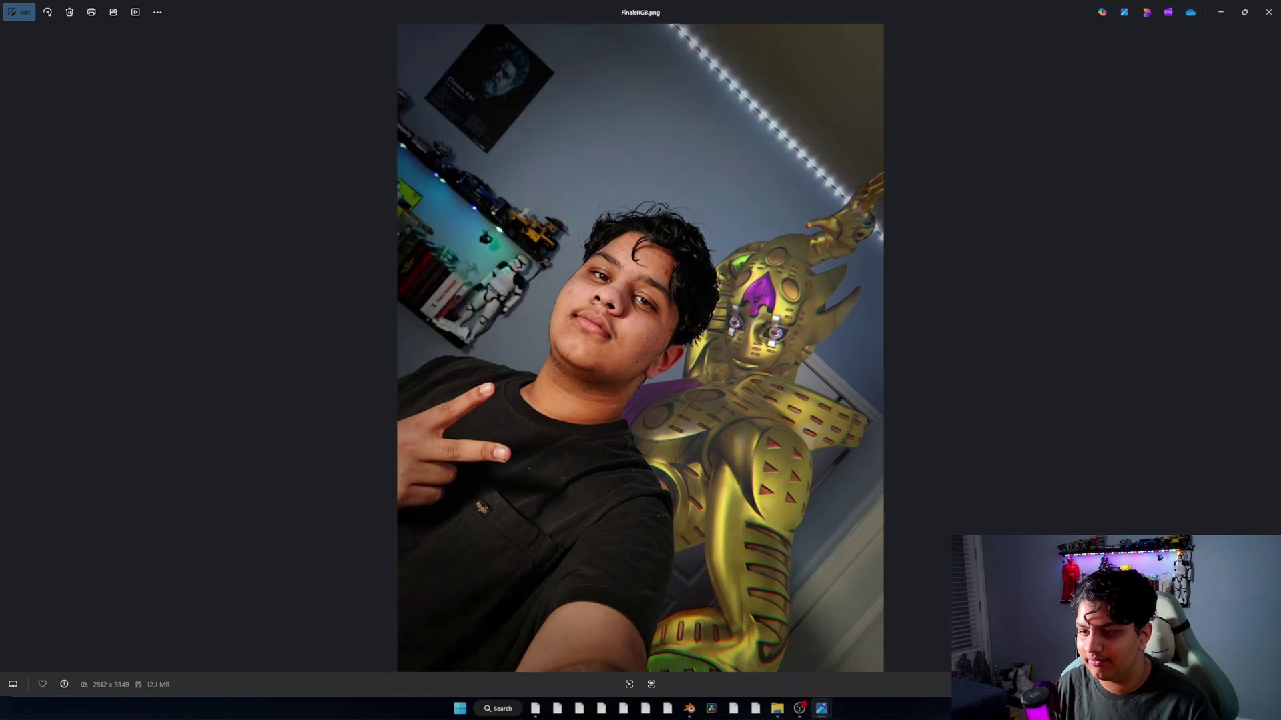
# View Reference.png and the original unedited selfie from the Requiem folder to compare them with the composite
pyautogui.click(777, 708)
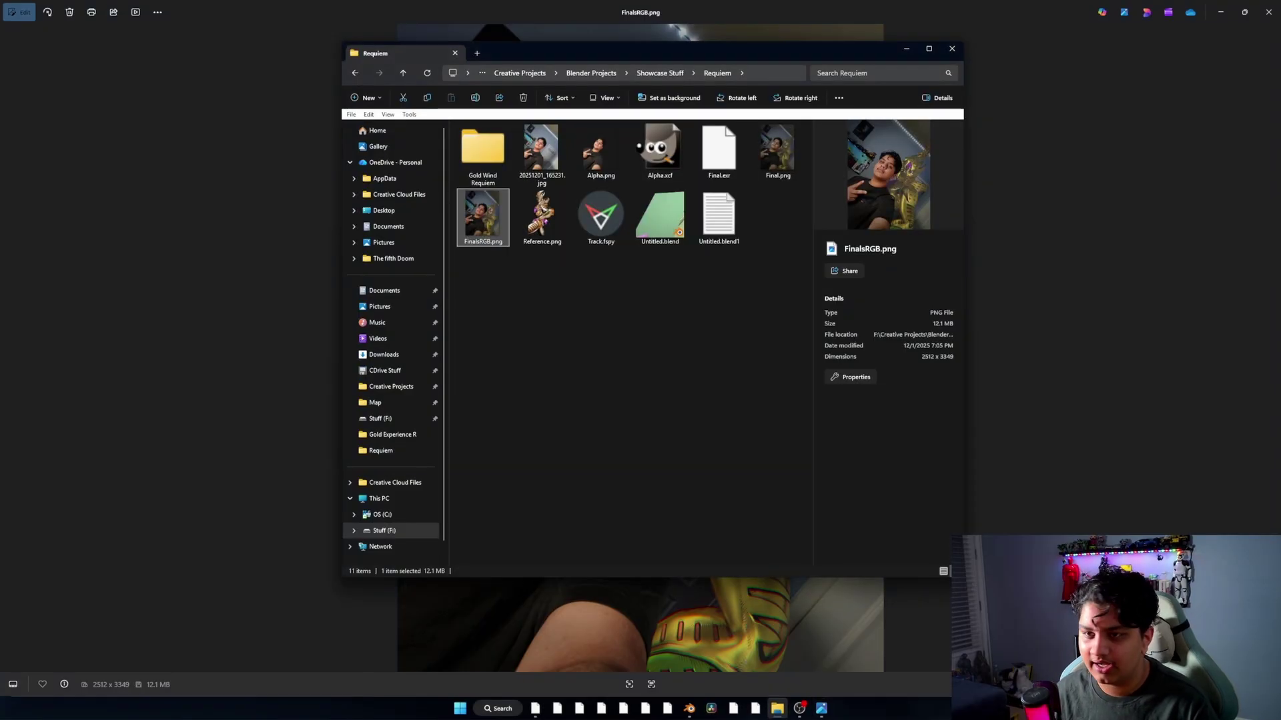
pyautogui.doubleClick(542, 216)
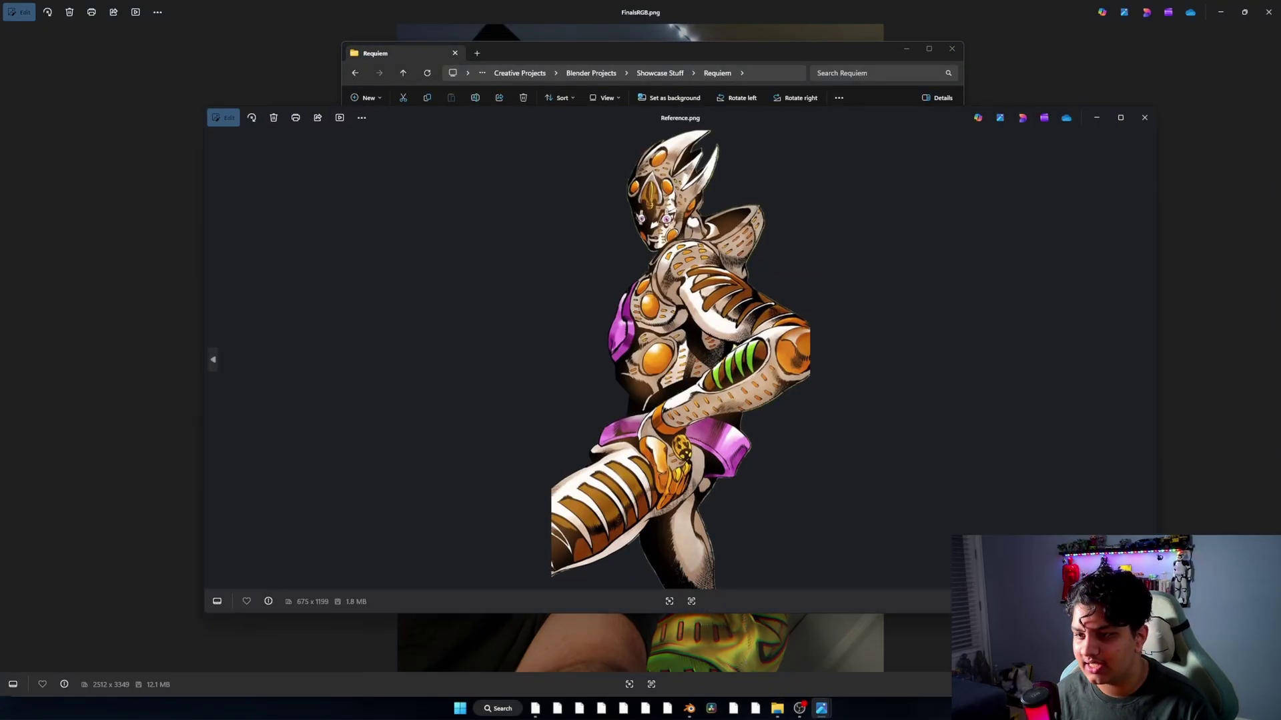
pyautogui.click(1200, 281)
pyautogui.click(1272, 348)
pyautogui.click(821, 709)
pyautogui.click(711, 657)
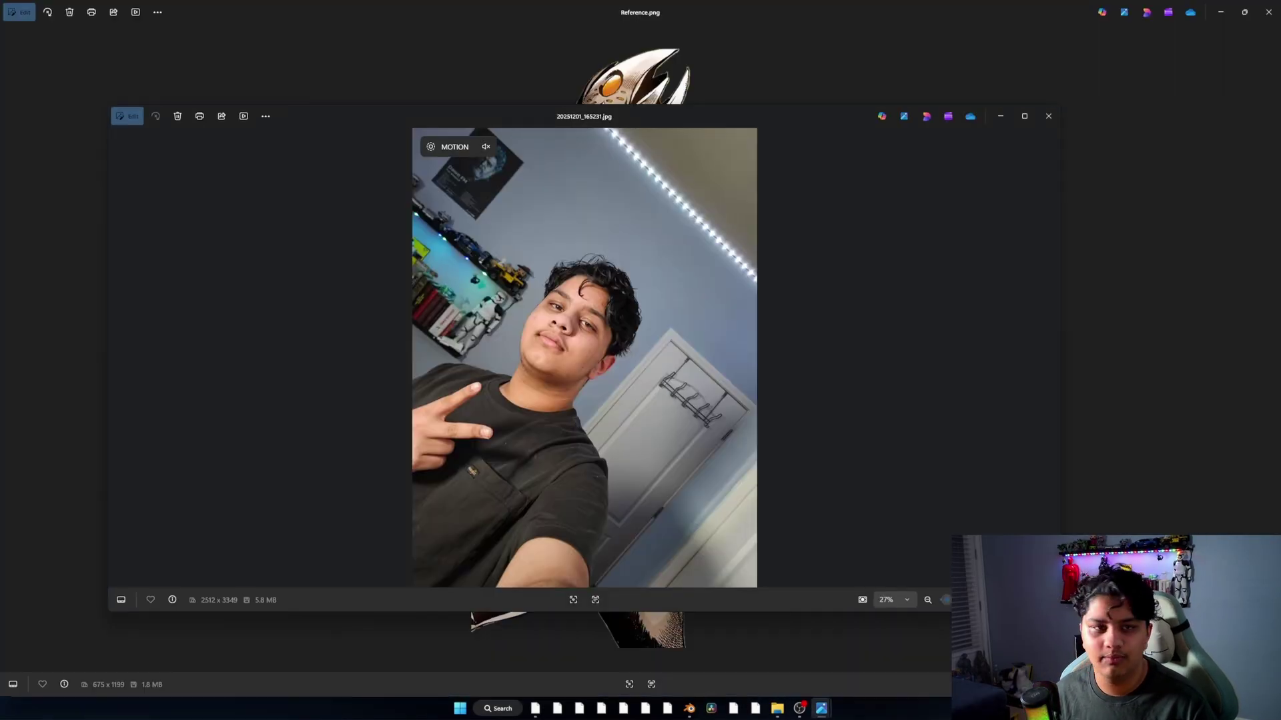
# Close the selfie and reference images, and reopen FinalsRGB.png in a maximized viewer
pyautogui.click(1049, 116)
pyautogui.click(1269, 12)
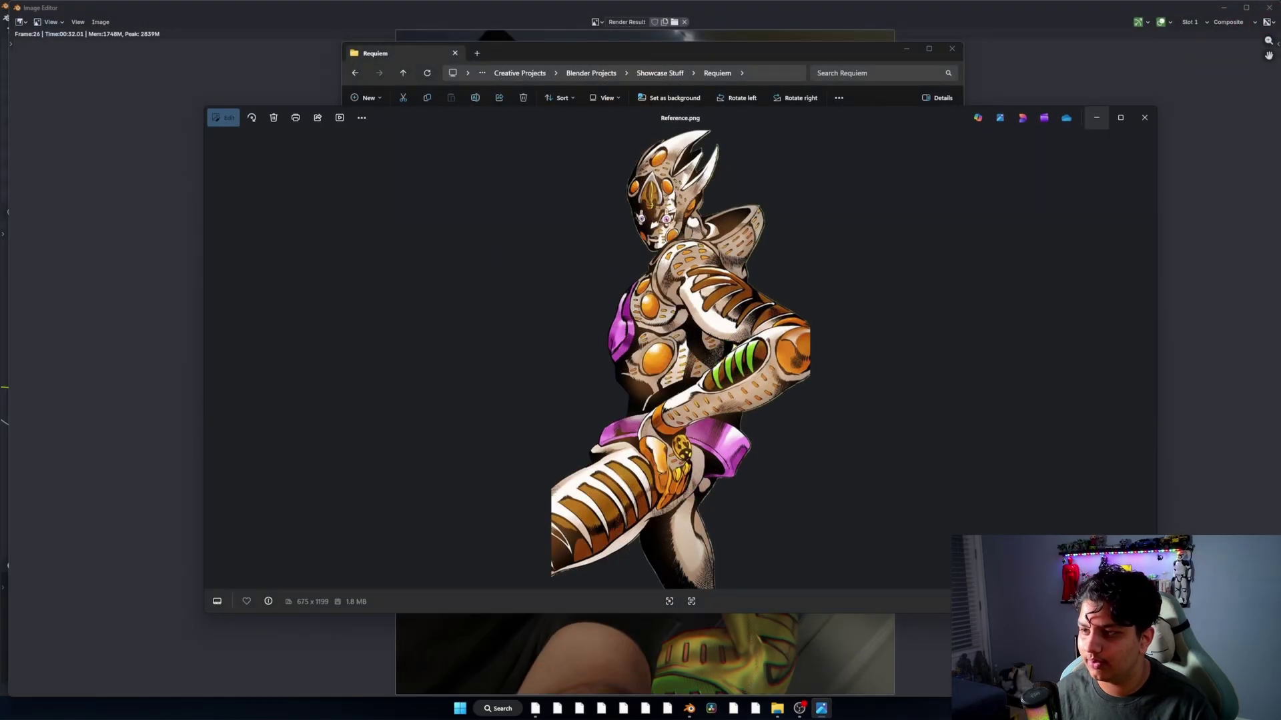
pyautogui.click(1145, 117)
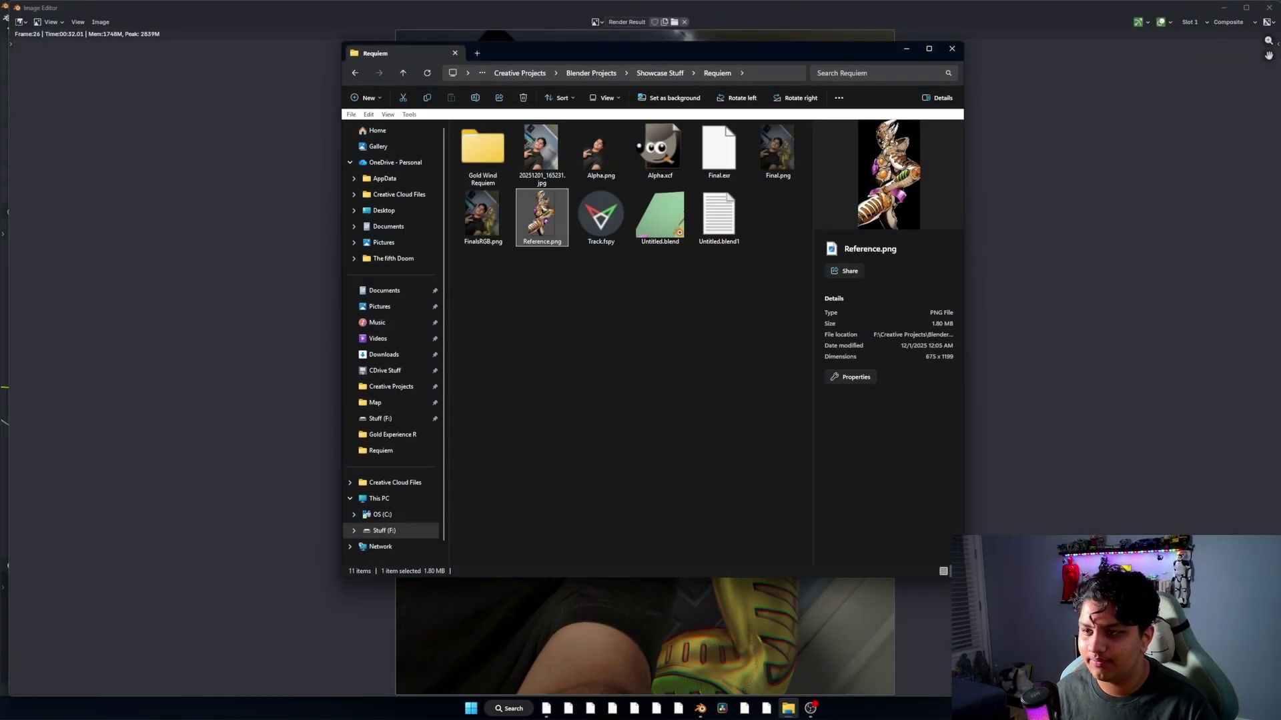
pyautogui.doubleClick(482, 216)
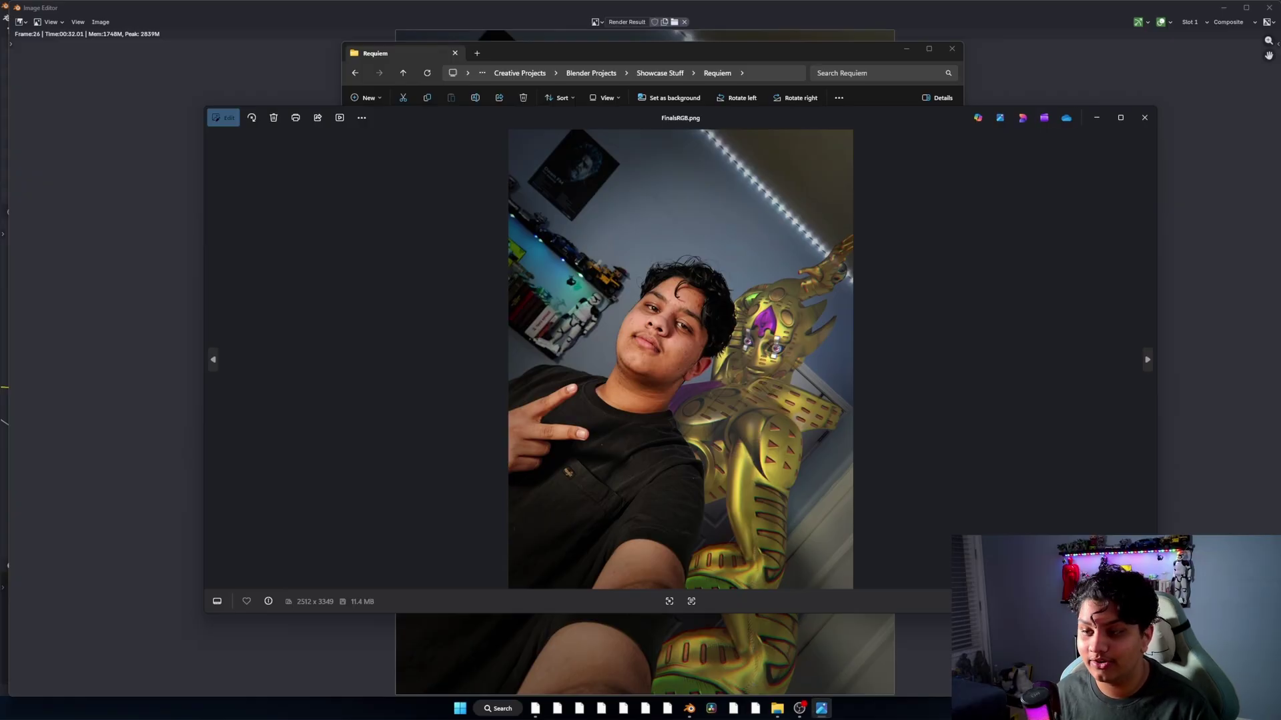
pyautogui.press('super+Up')
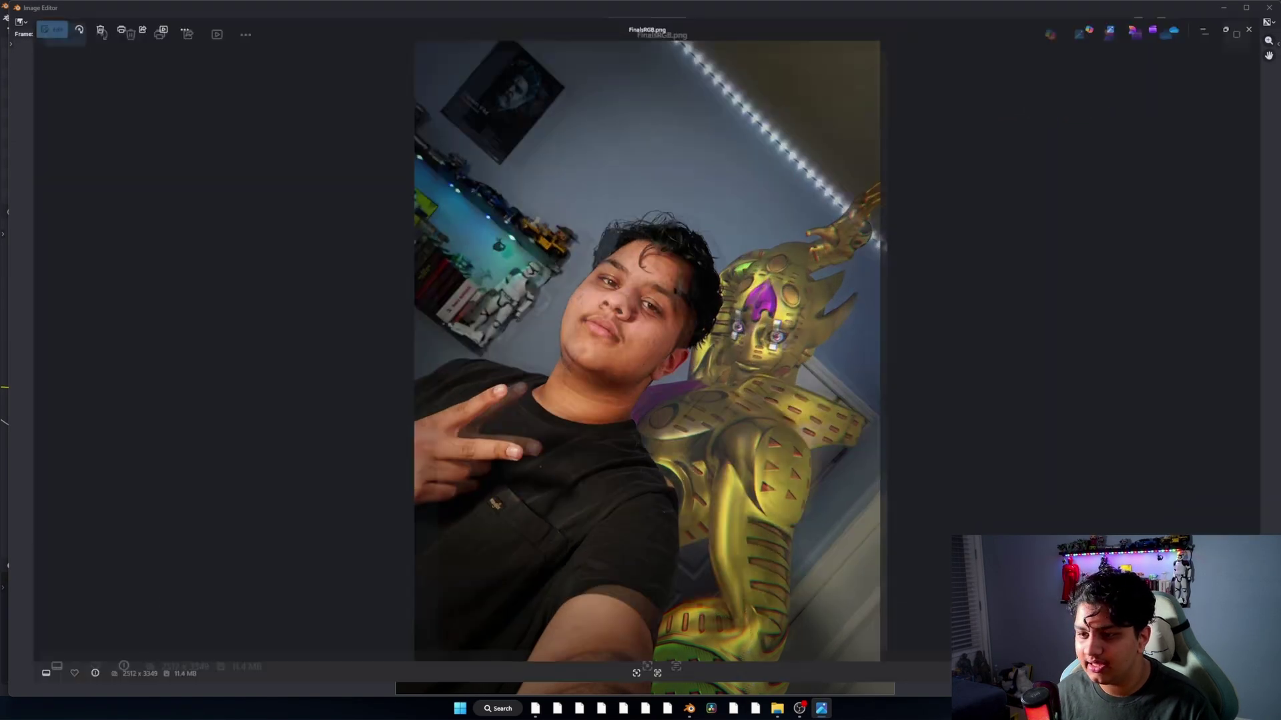